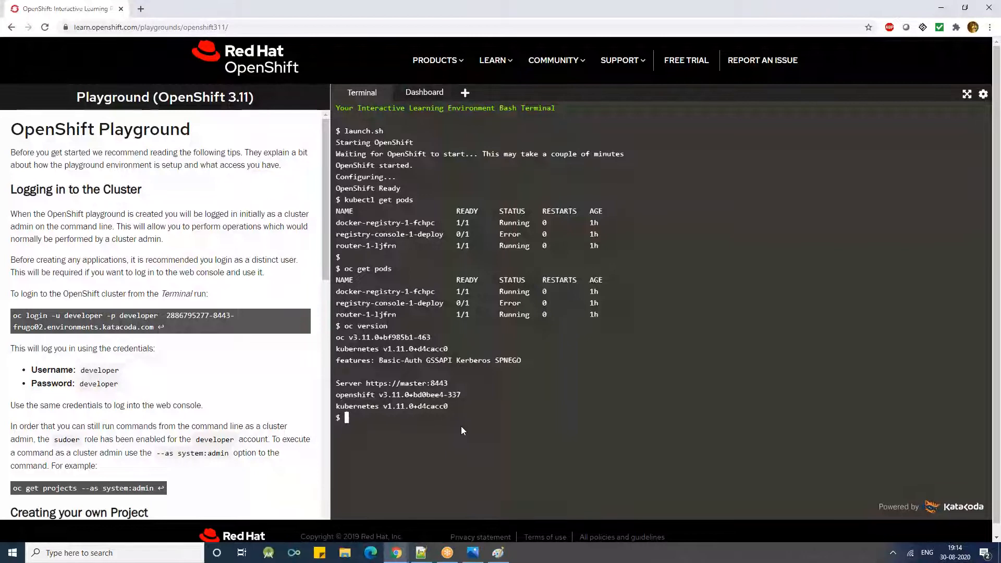
- Clear the terminal and list the current project's pods with the command oc get pods
key(ctrl+l)
key(Return)
key(Return)
key(Return)
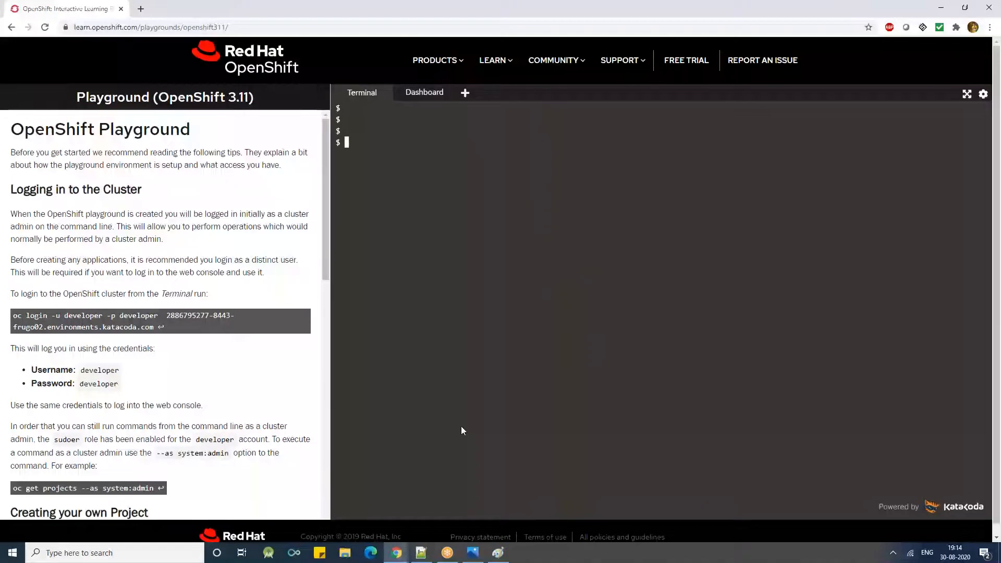
text(oc get pods)
key(Return)
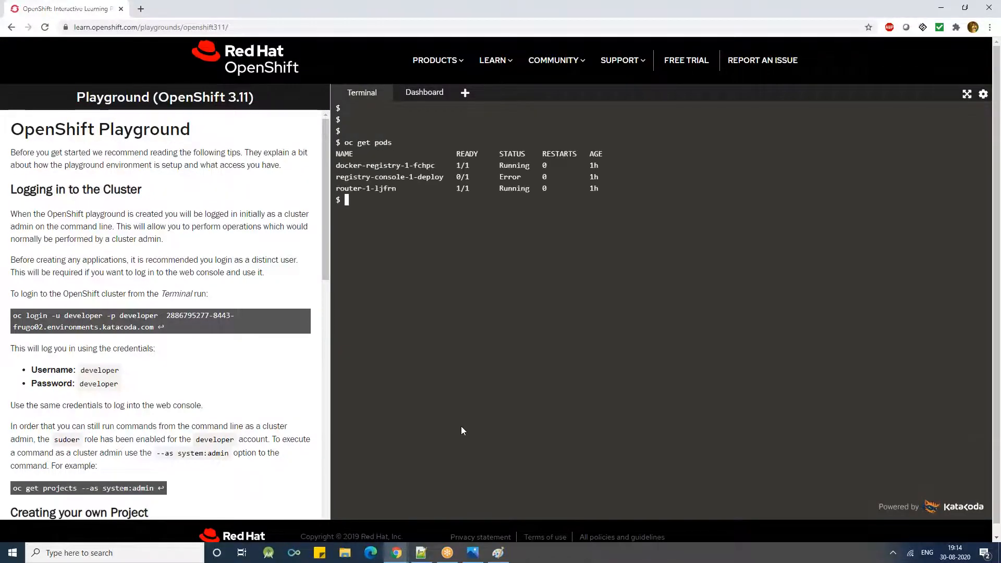
- List the same pods with the Kubernetes client by running kubectl get pods
text(kube)
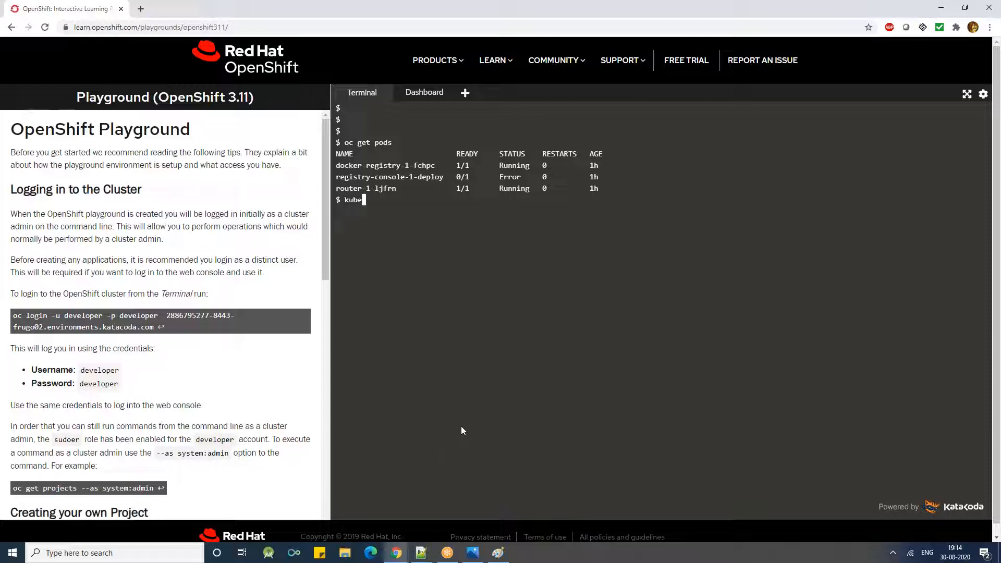
text(ctl get pods)
key(Return)
key(Return)
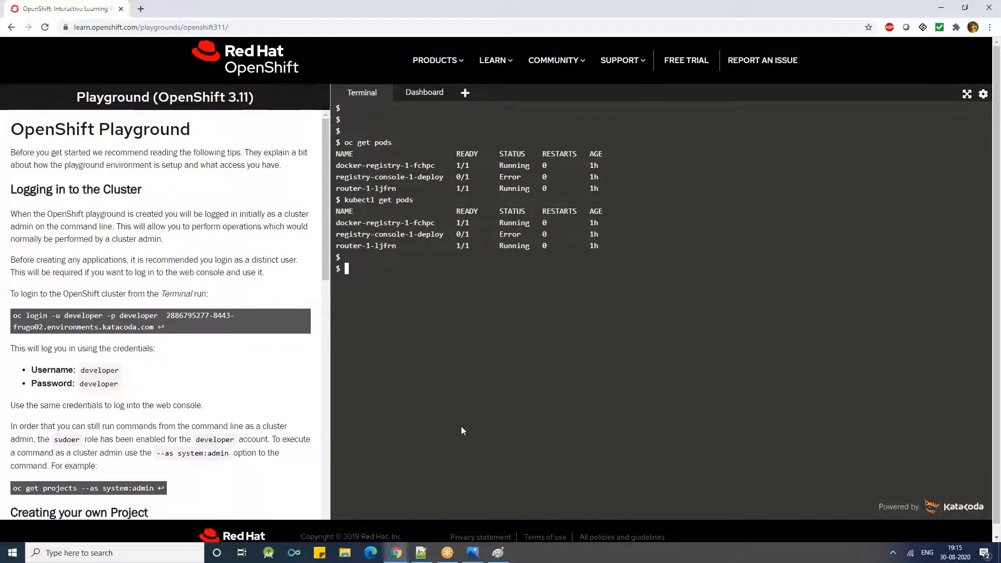
- List all projects on the cluster with the command oc get projects
text(oc get projects)
key(Return)
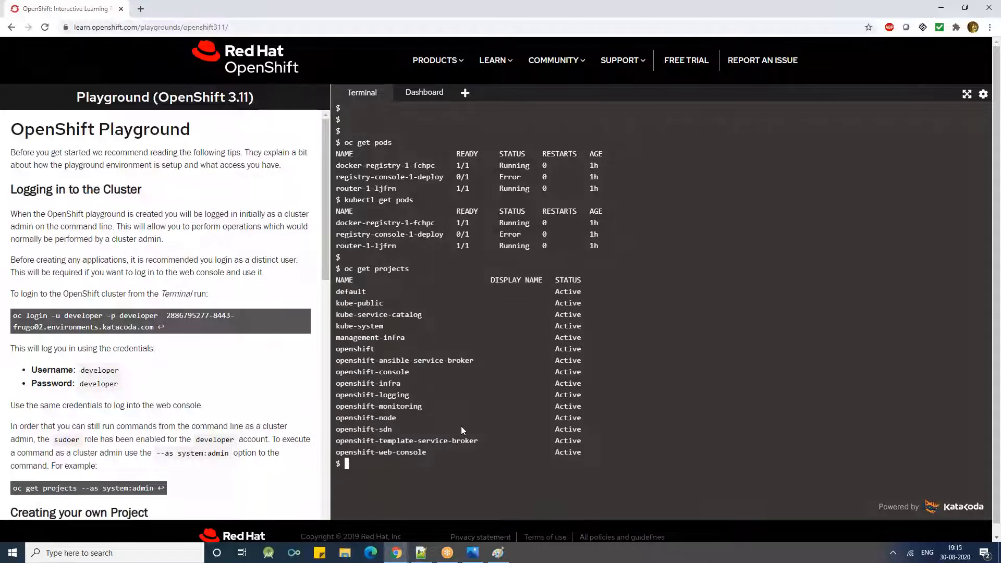
- List the pods in the openshift-logging project by running oc get pods -n openshift-logging
key(Up)
key(Up)
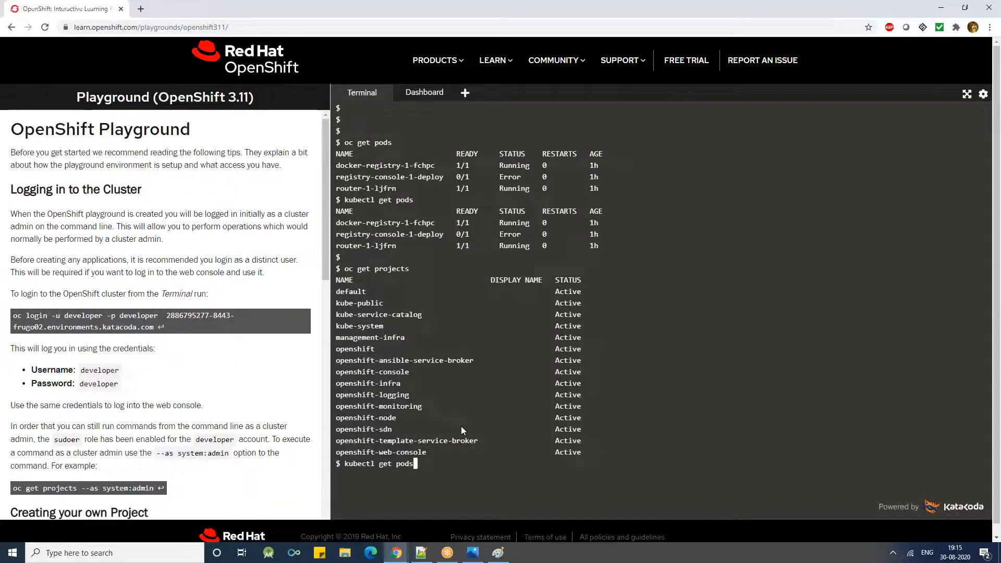
key(Up)
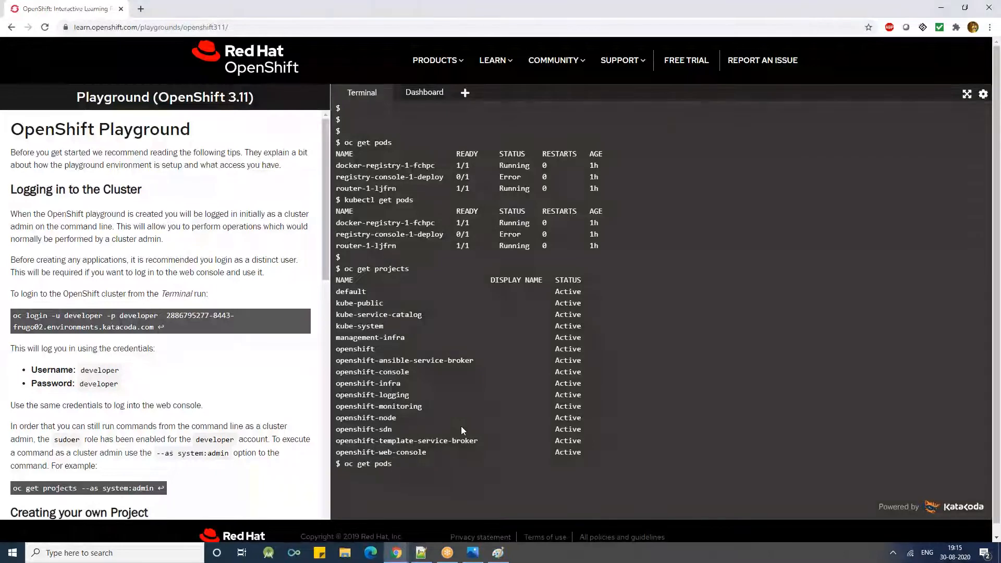
text(-n)
double_click(361, 396)
right_click(361, 396)
click(407, 266)
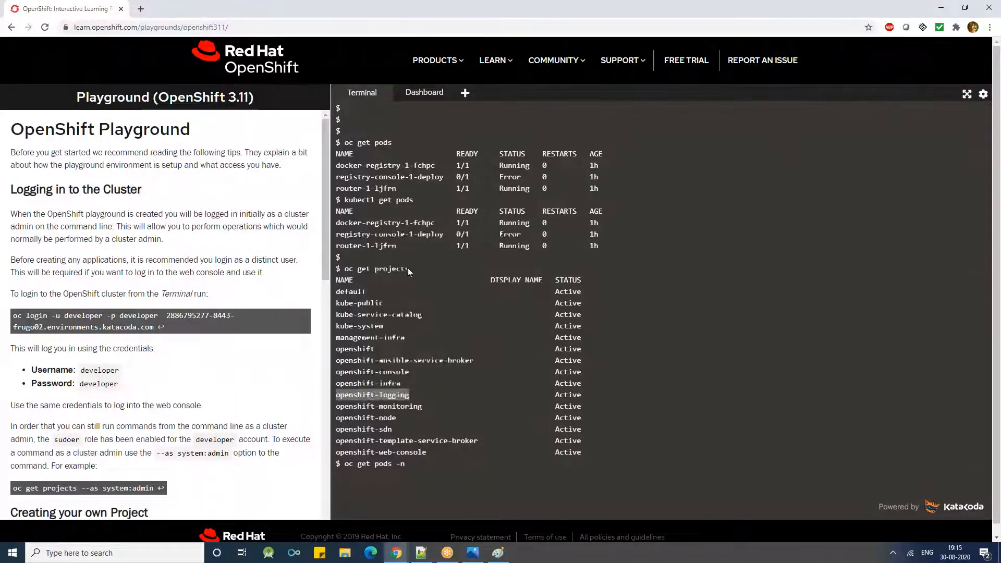
right_click(648, 414)
click(666, 328)
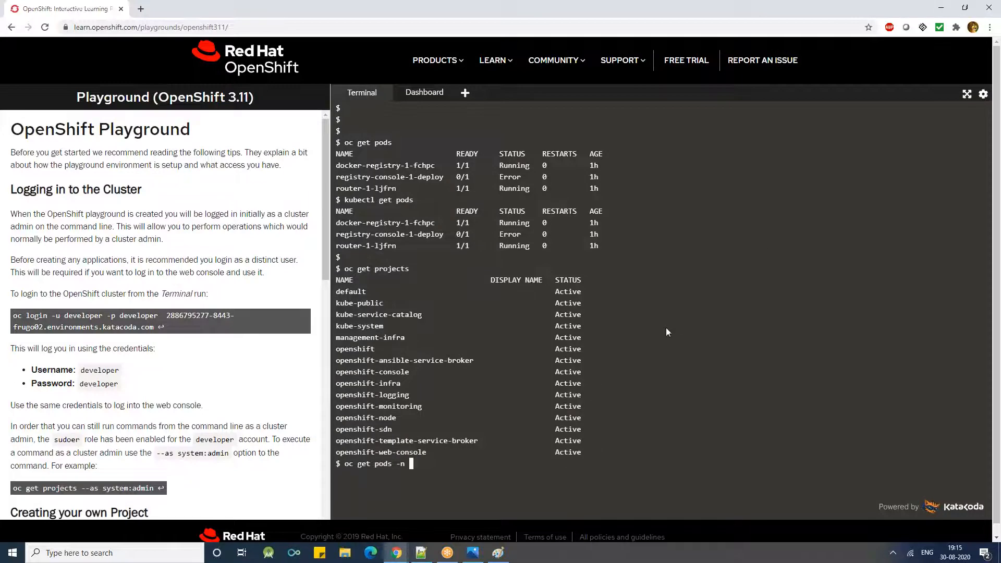
key(Return)
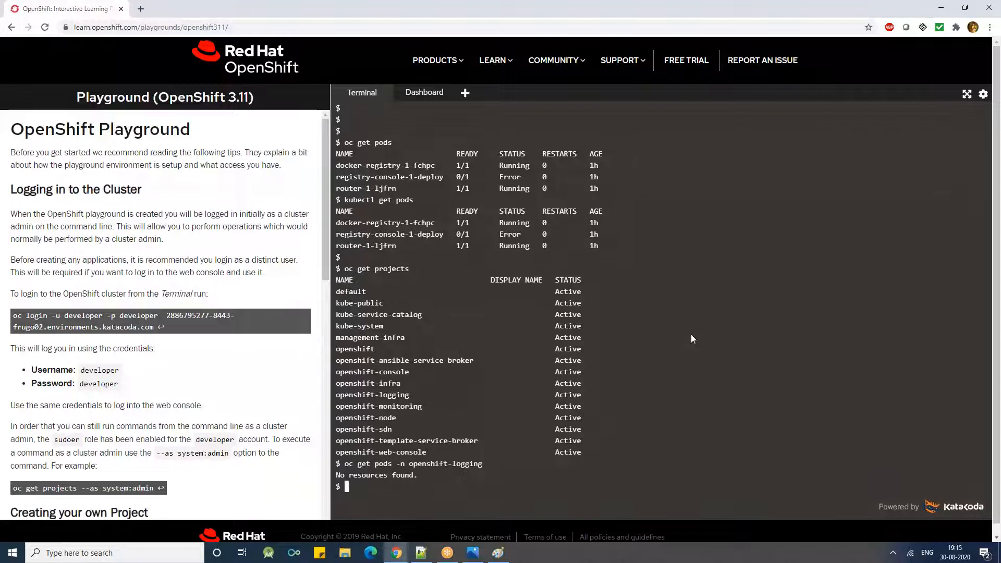
- Clear the terminal, list the cluster nodes with oc get nodes, and highlight the node's roles
key(ctrl+l)
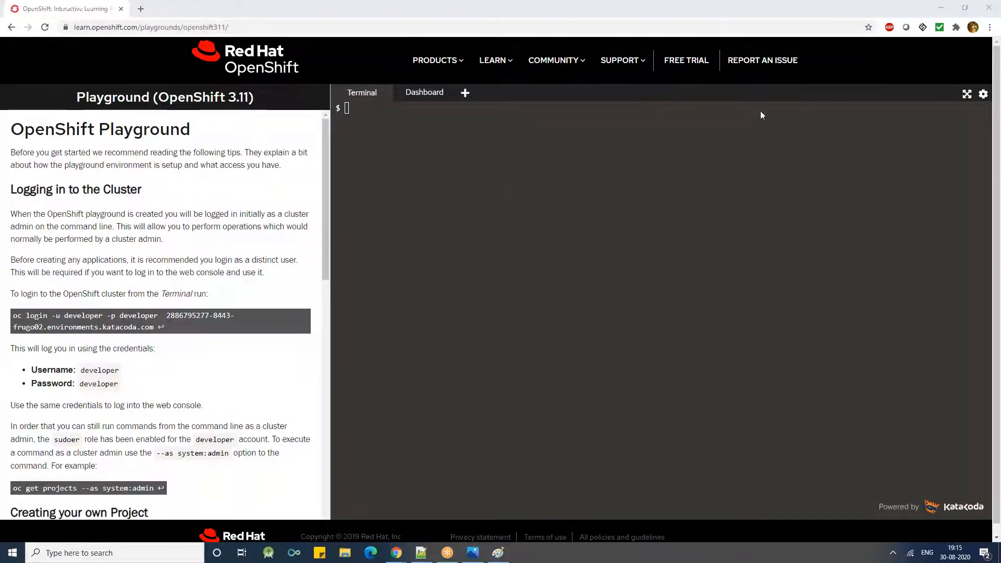
click(570, 249)
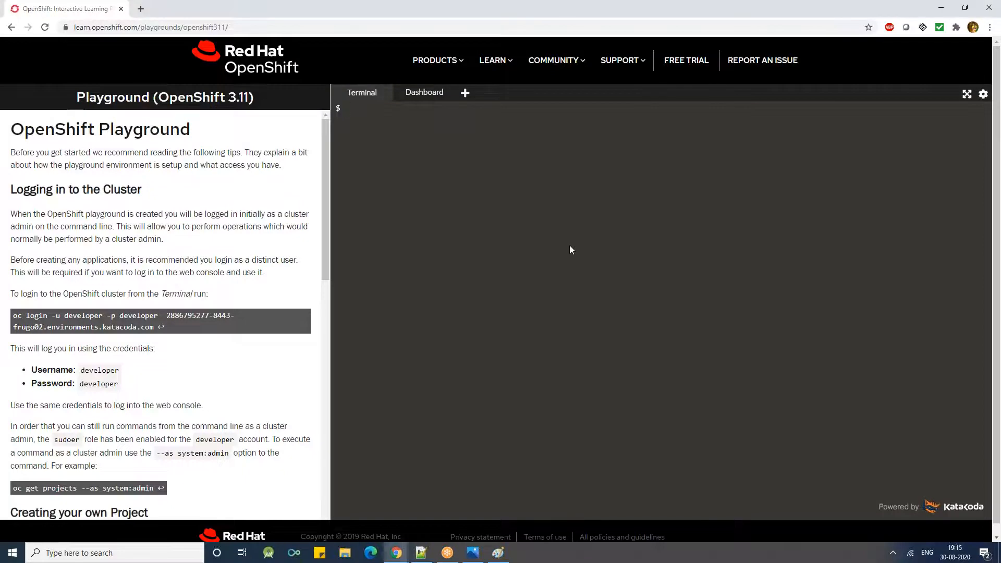
text(oc get nodes)
key(Return)
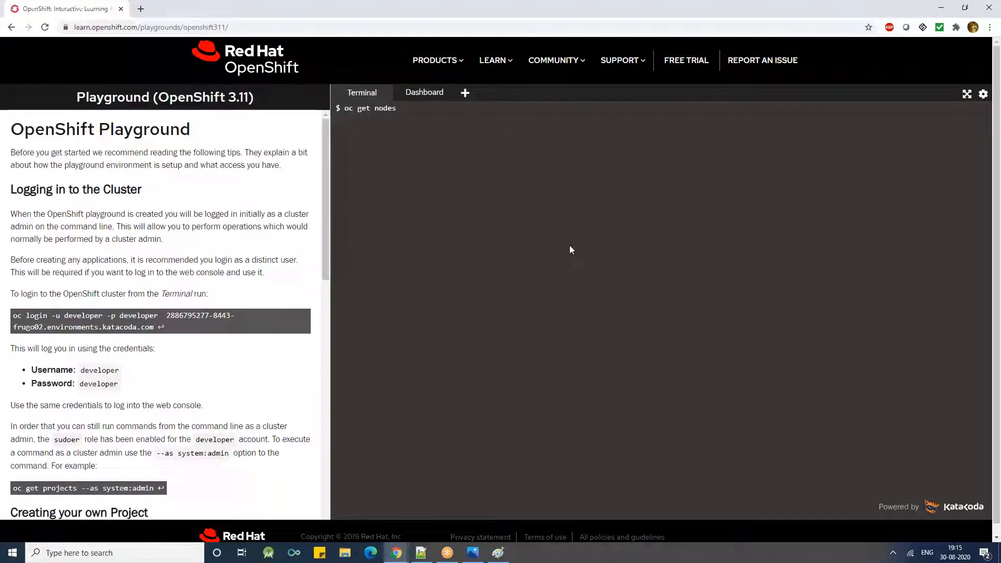
key(Return)
key(Return)
key(Return)
key(Return)
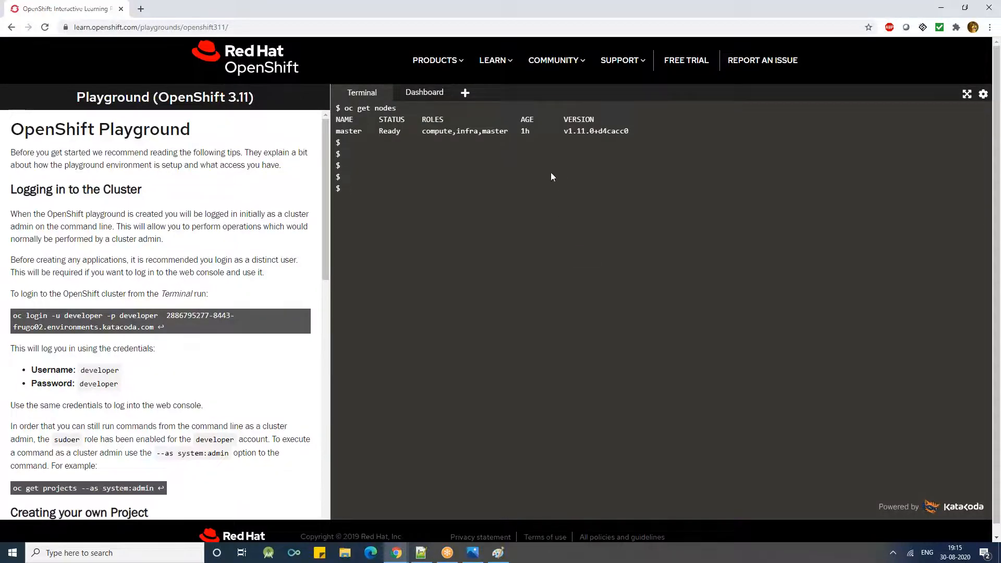
double_click(423, 133)
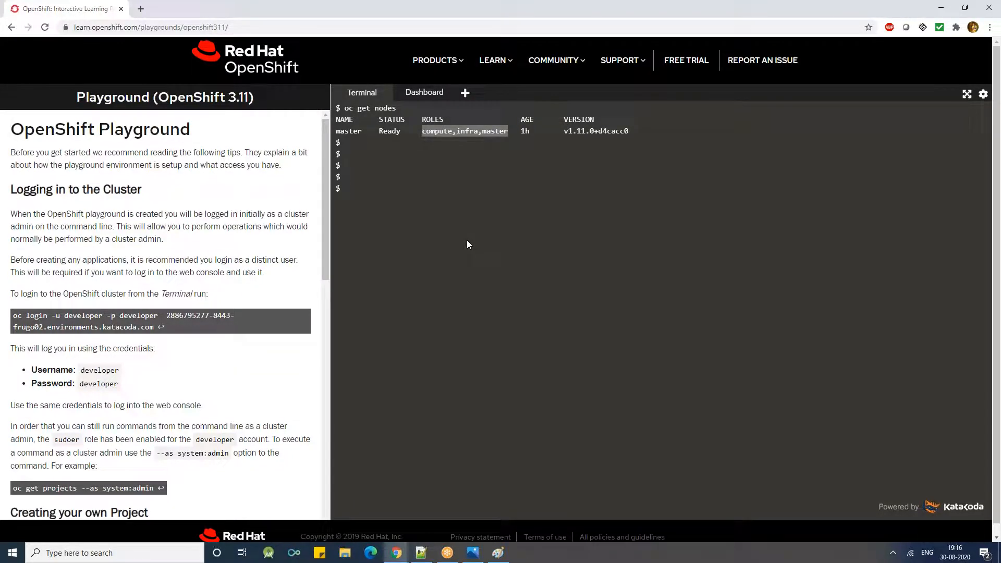
- Run oc get pods below the node listing to show the current project's pods
click(423, 170)
text(oc )
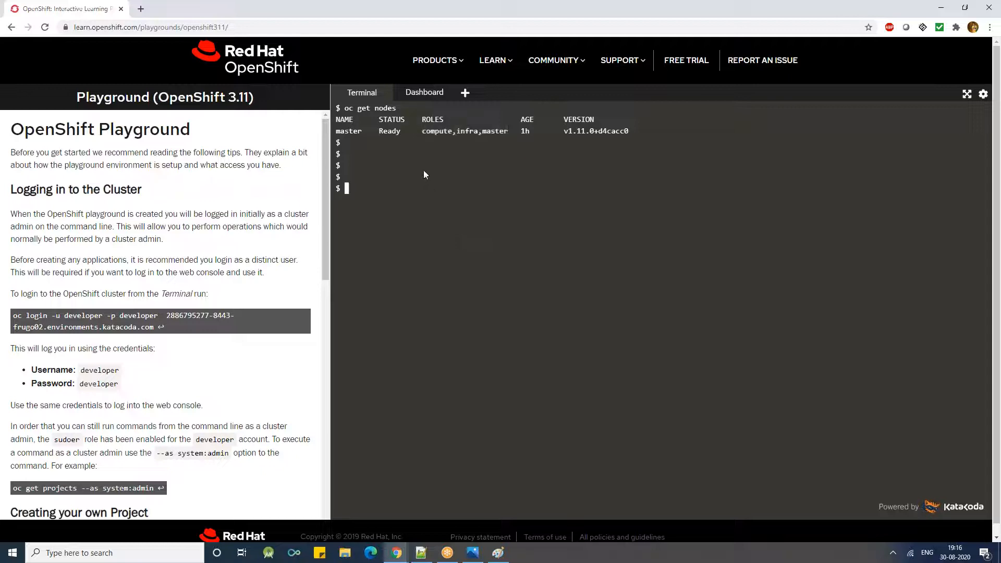
text(get)
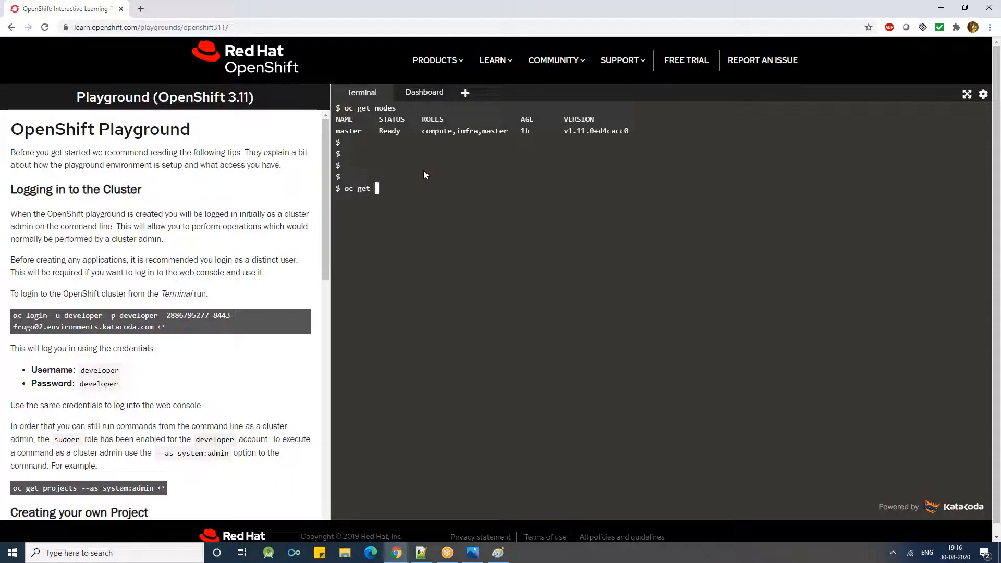
text(pods)
key(Return)
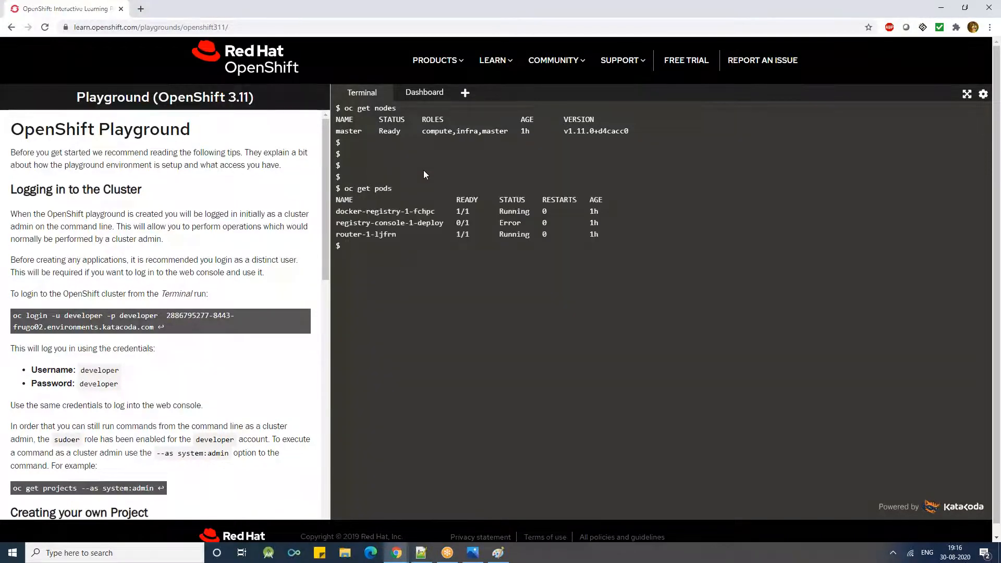
- Change the recalled pods command to oc get projects and run it to list the projects
key(Up)
key(BackSpace)
key(BackSpace)
key(BackSpace)
key(BackSpace)
text(projects)
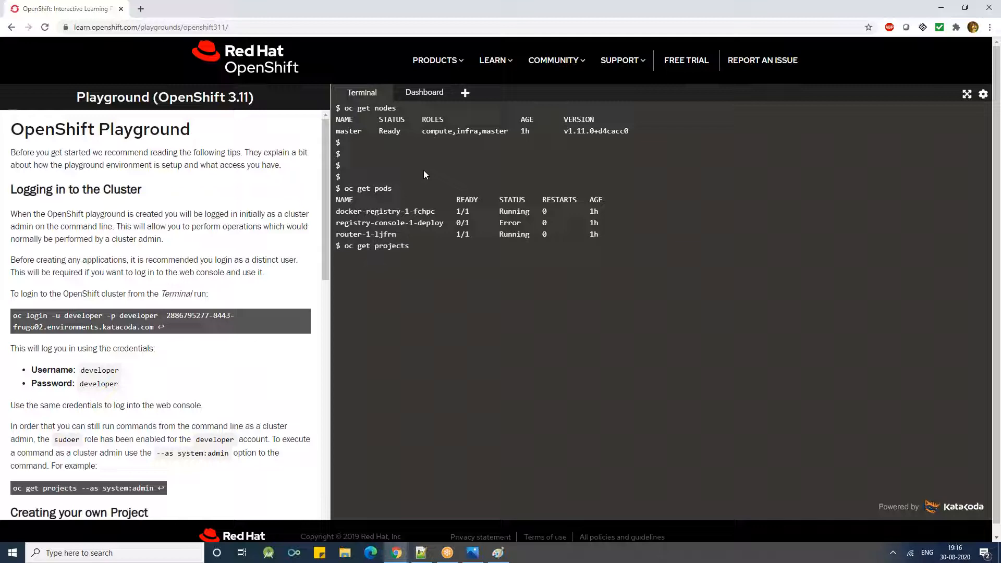
key(Return)
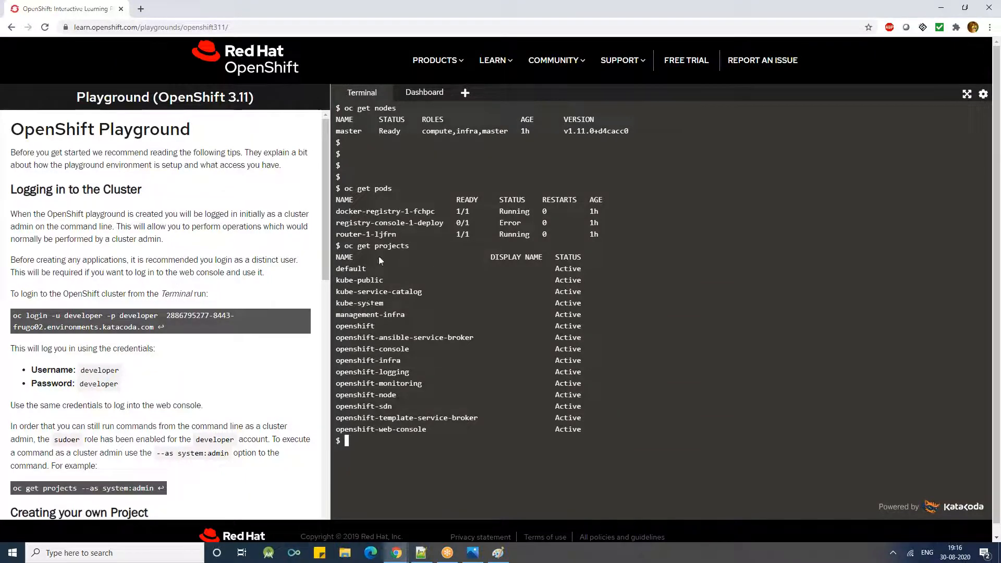
- Examine the node's name and its assigned roles in the oc get nodes output, highlighting each
double_click(340, 131)
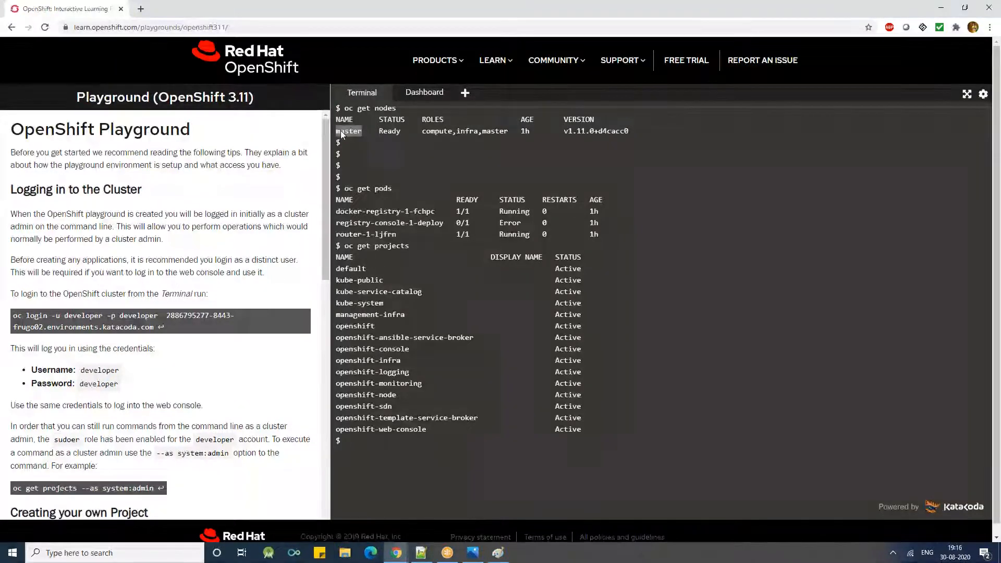
double_click(468, 130)
click(424, 139)
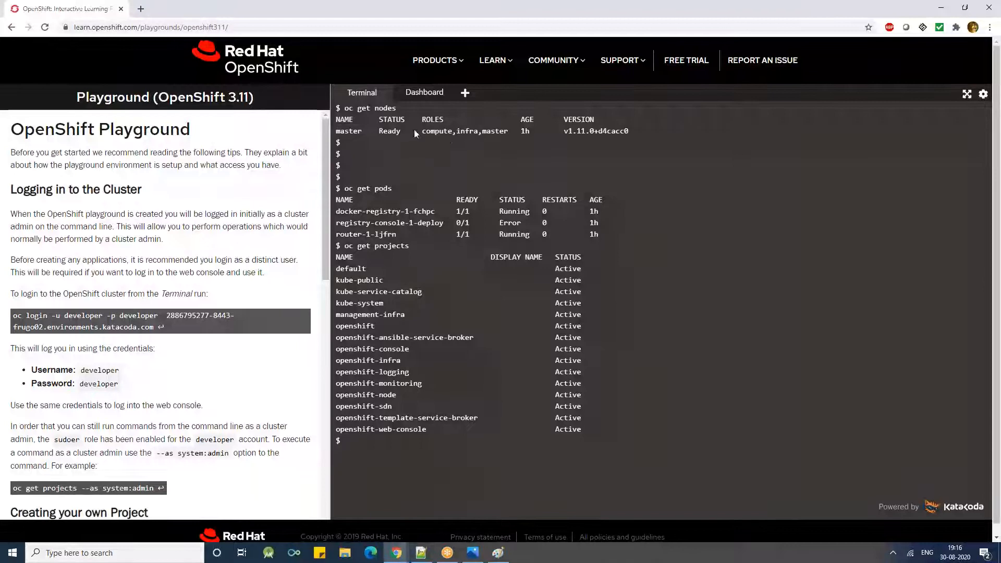
double_click(356, 132)
click(349, 153)
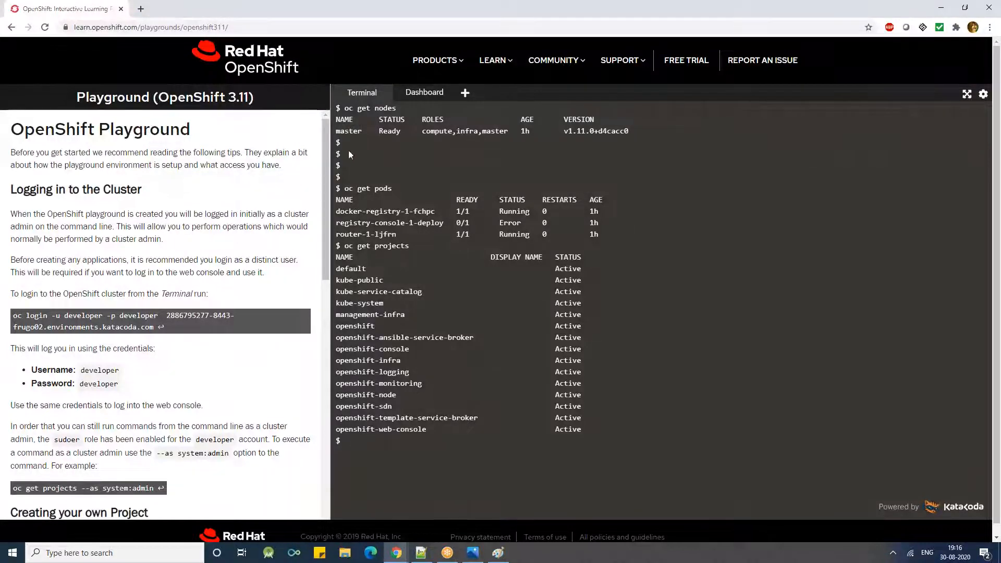
double_click(433, 131)
drag(431, 138, 419, 133)
click(383, 132)
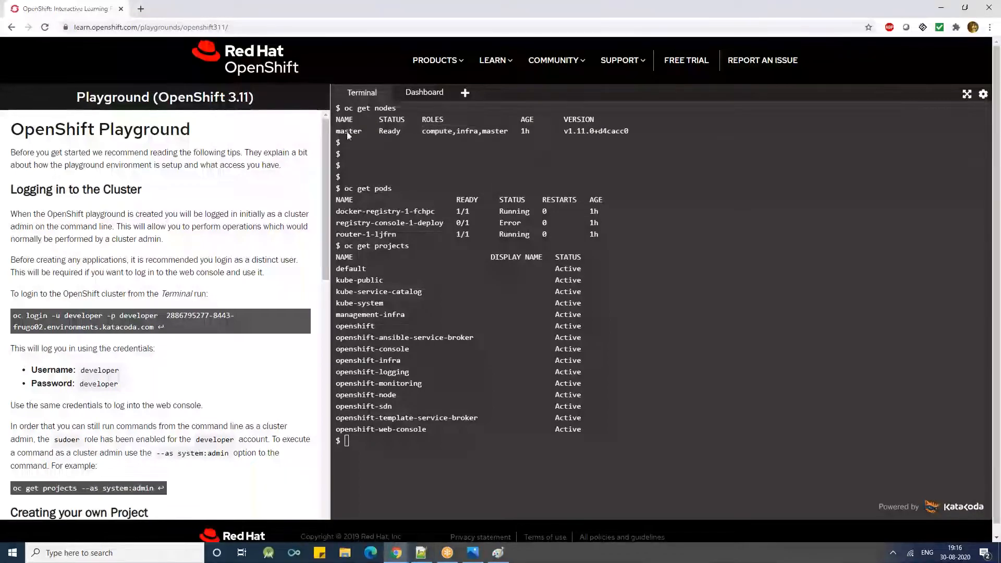
triple_click(462, 131)
click(354, 131)
double_click(354, 131)
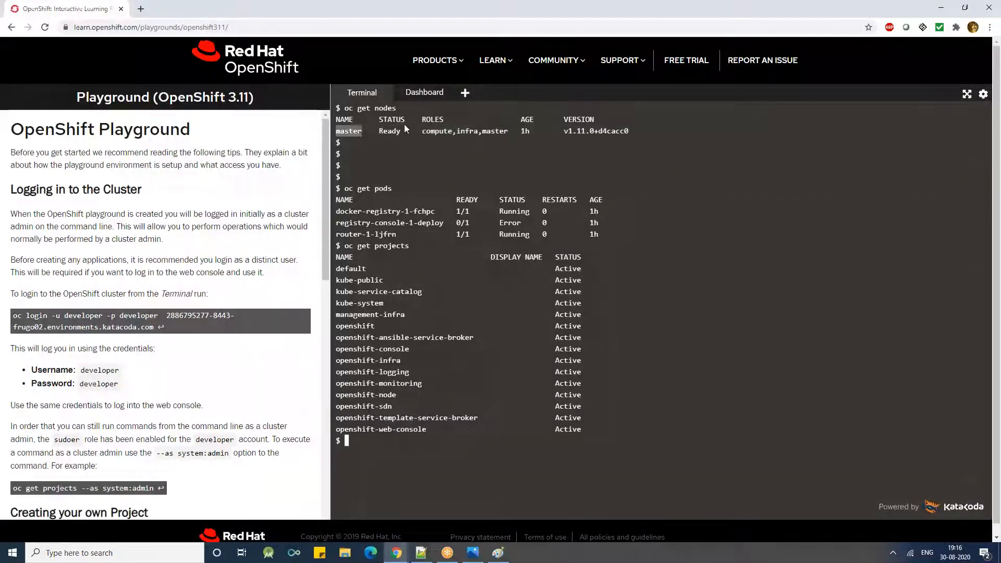
double_click(442, 133)
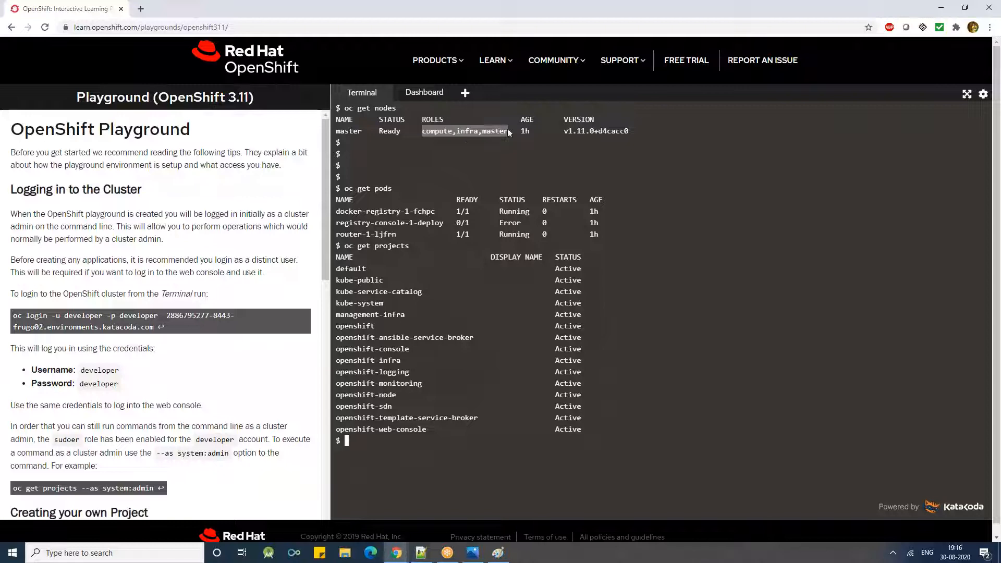
double_click(348, 131)
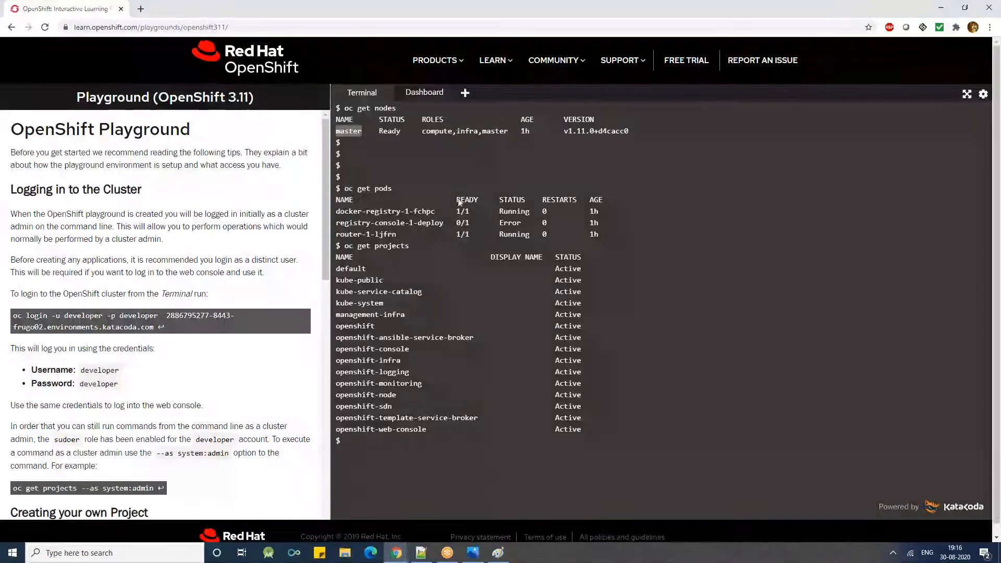
triple_click(362, 132)
click(364, 134)
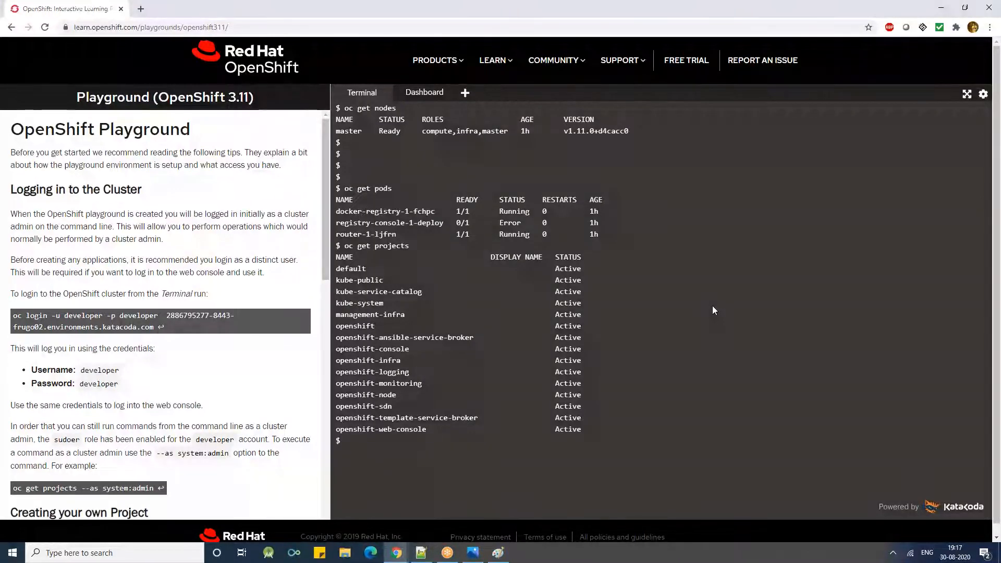
- Clear the terminal and open the login page of the OpenShift web console dashboard
key(ctrl+l)
click(420, 92)
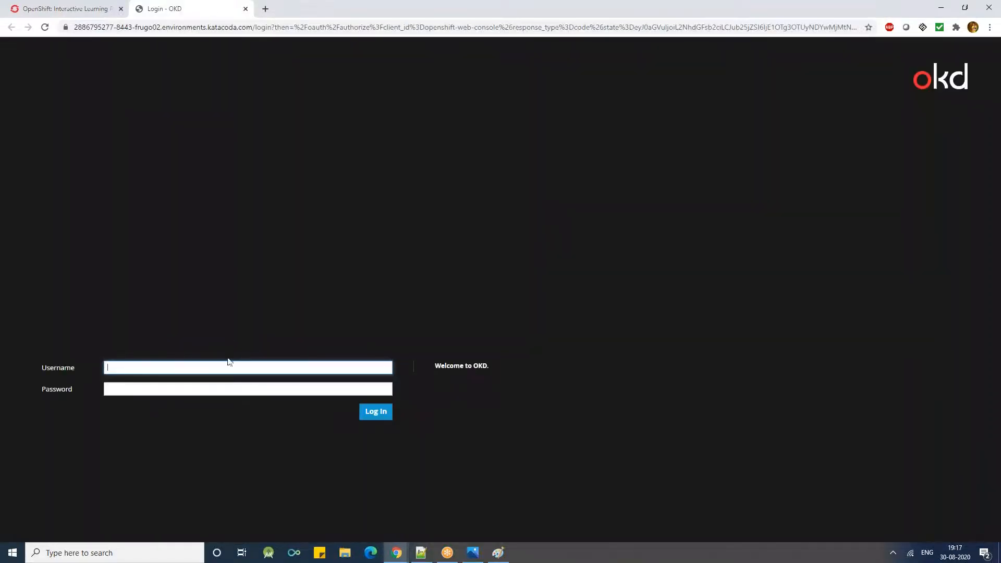
click(226, 366)
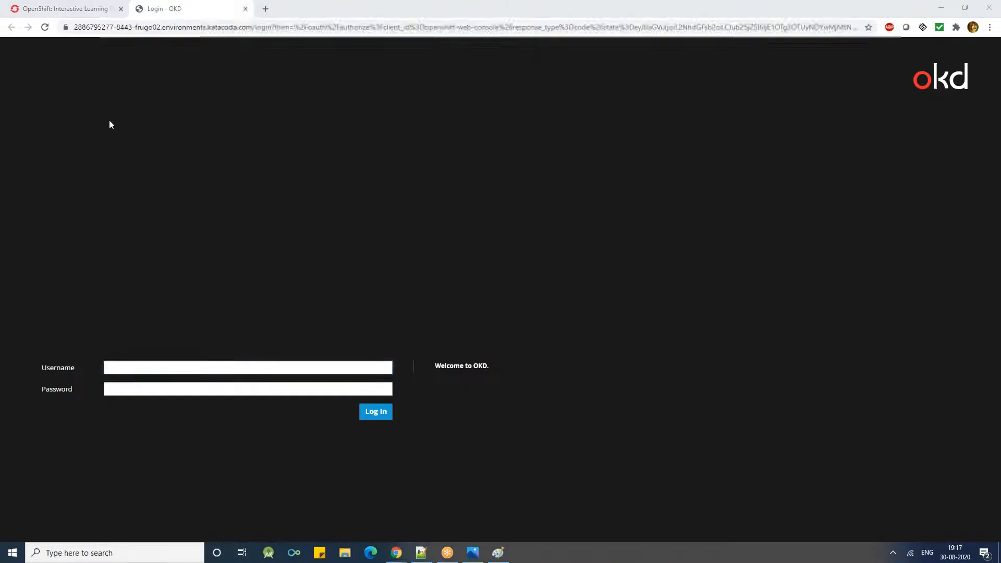
- Copy the username from the playground instructions and paste it into the web console's Username field
click(67, 7)
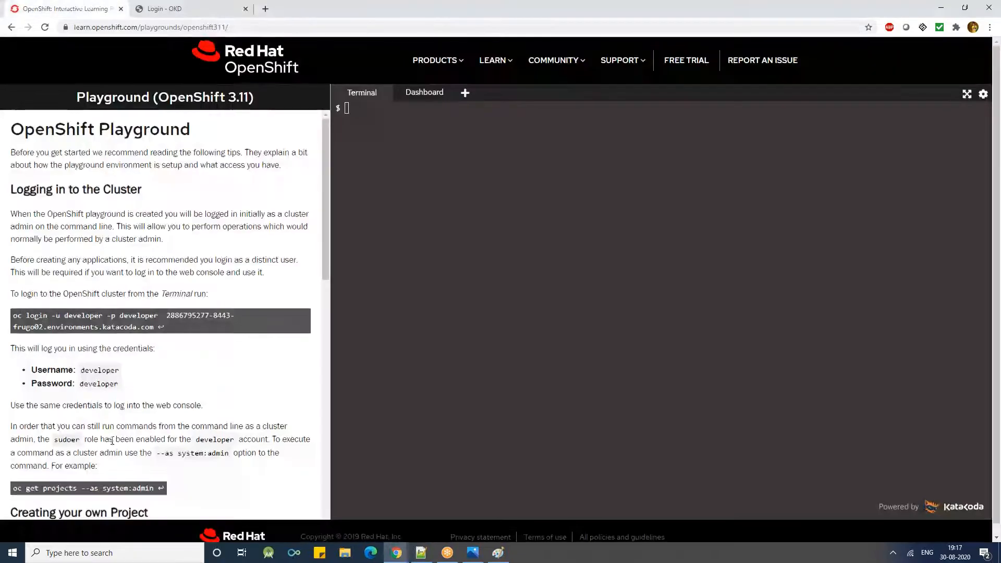
scroll(115, 381, down, 10)
scroll(116, 381, up, 10)
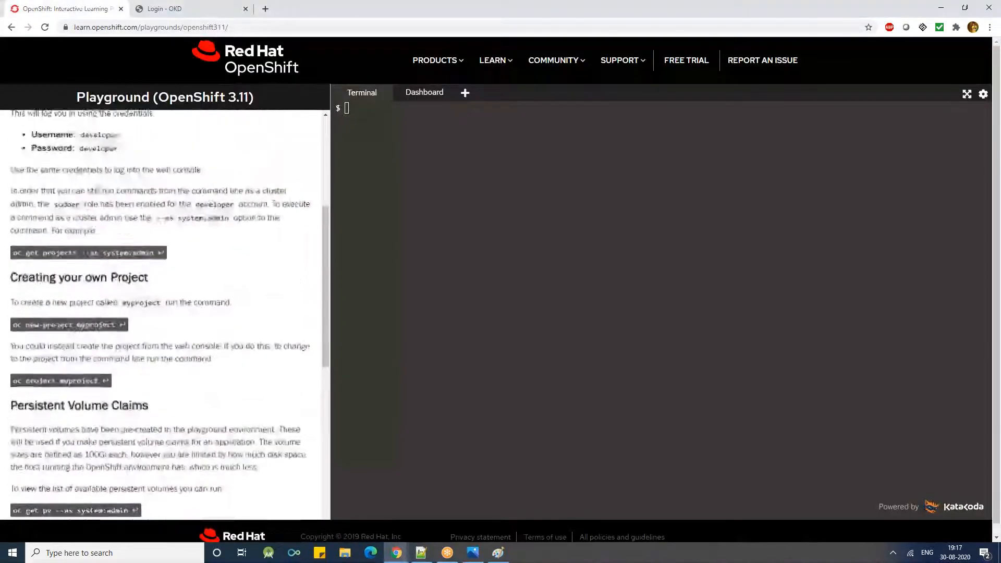
triple_click(112, 371)
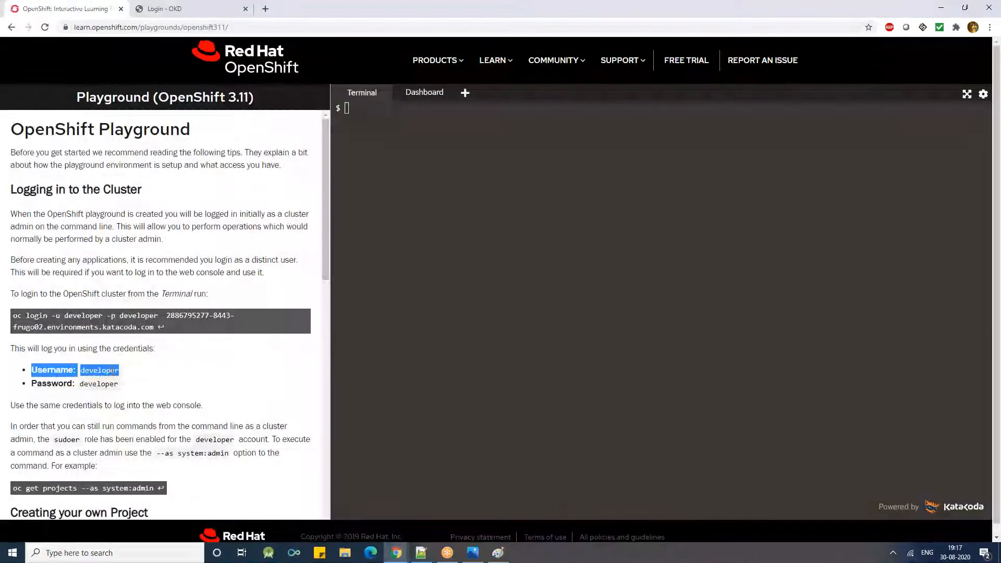
click(103, 370)
double_click(103, 370)
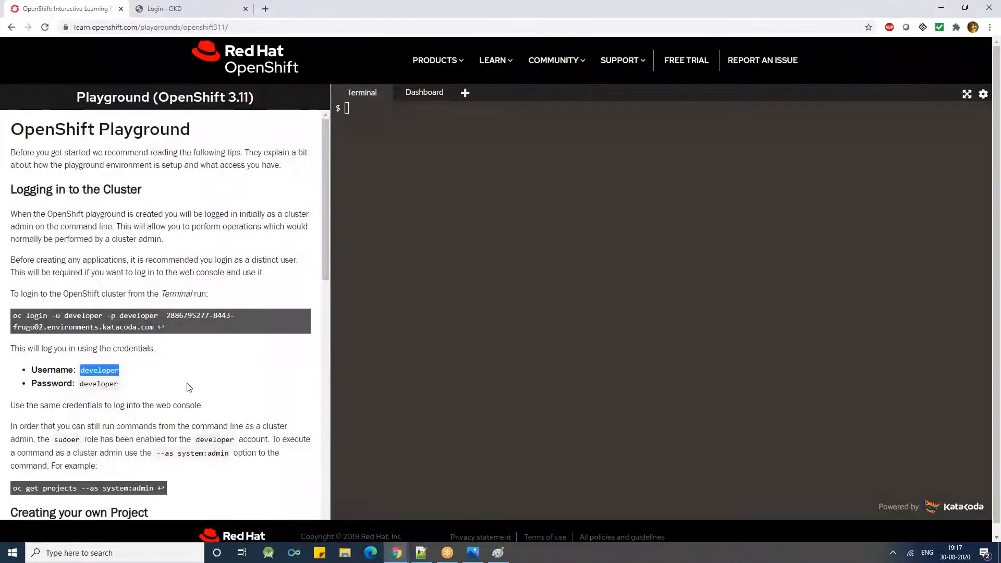
key(ctrl+c)
click(159, 8)
click(165, 367)
key(ctrl+v)
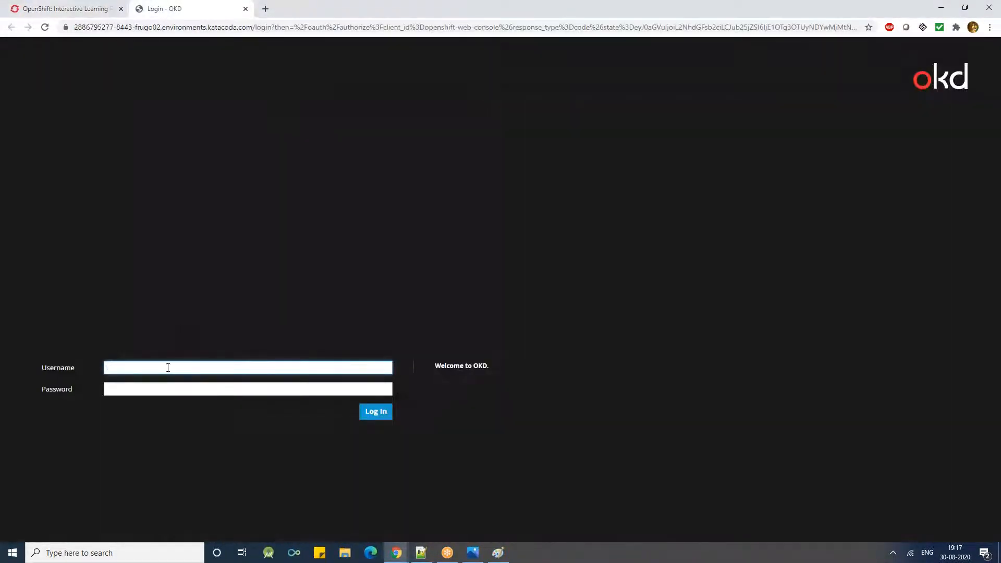
- Enter the account password in the Password field and log in to the web console
click(156, 389)
key(ctrl+v)
click(374, 413)
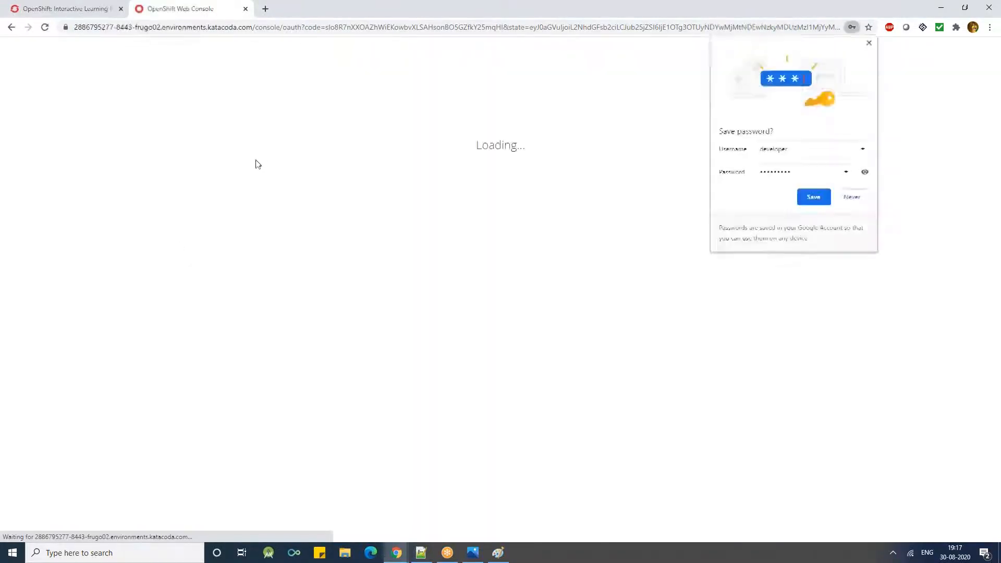
- Dismiss the browser's save-password prompt and look through the items in the service catalog
click(596, 175)
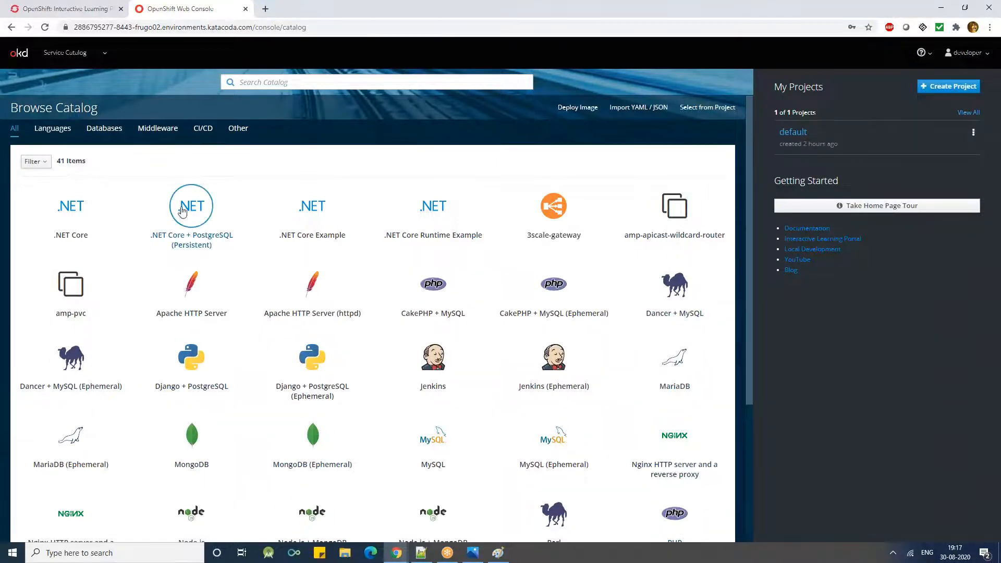
scroll(182, 356, down, 2)
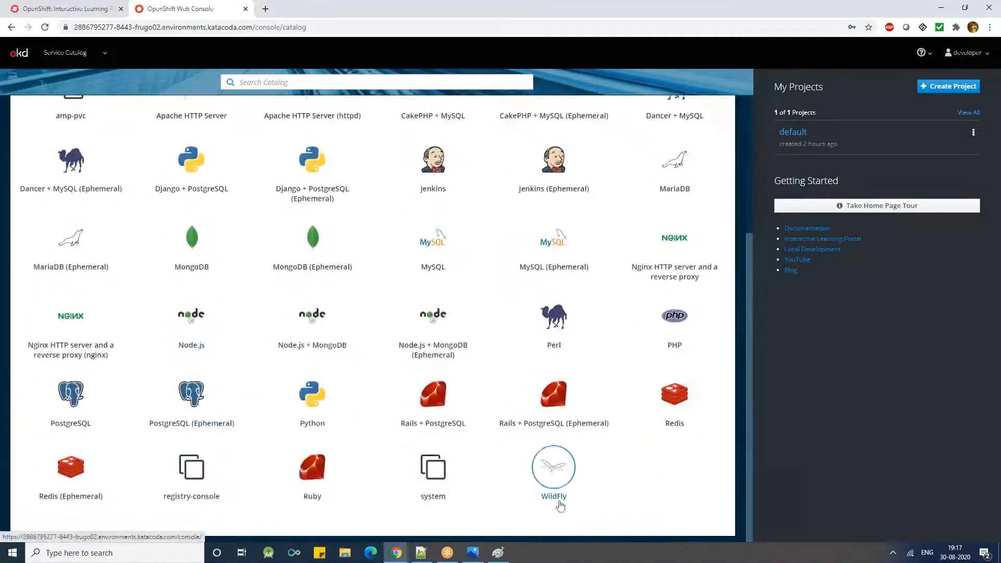
- Create a new project named test with the display name Test-Project
scroll(191, 218, up, 4)
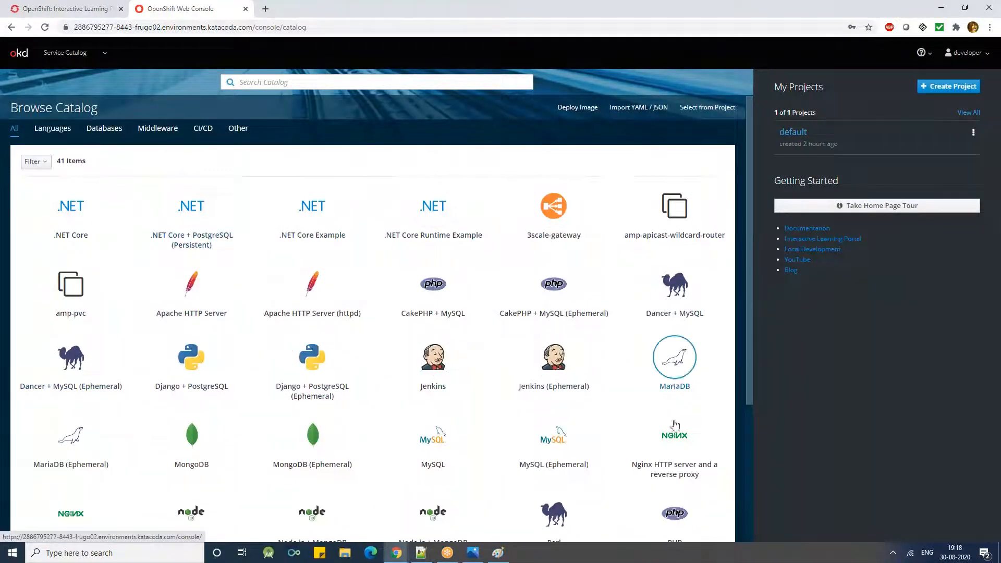
scroll(64, 444, down, 2)
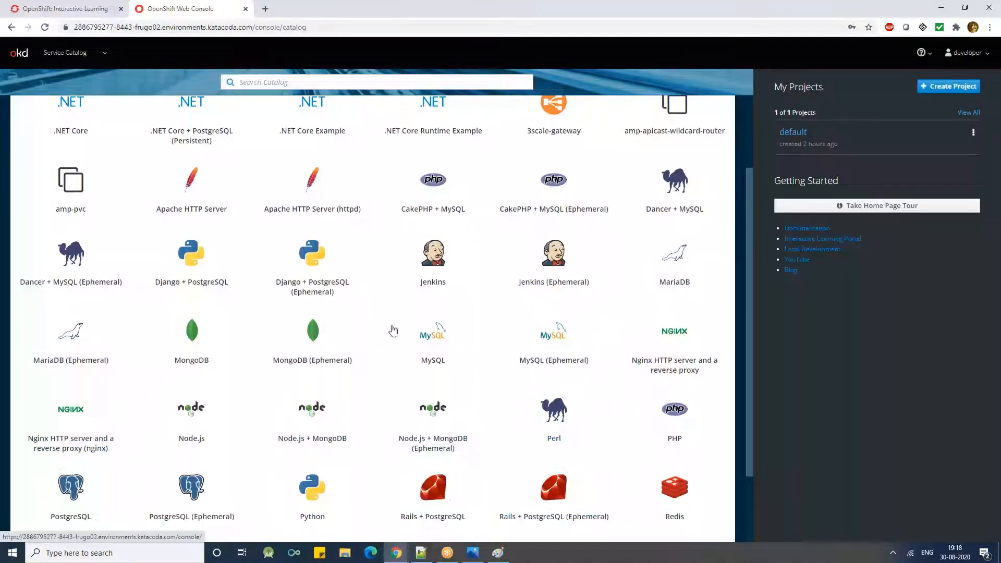
scroll(391, 331, up, 2)
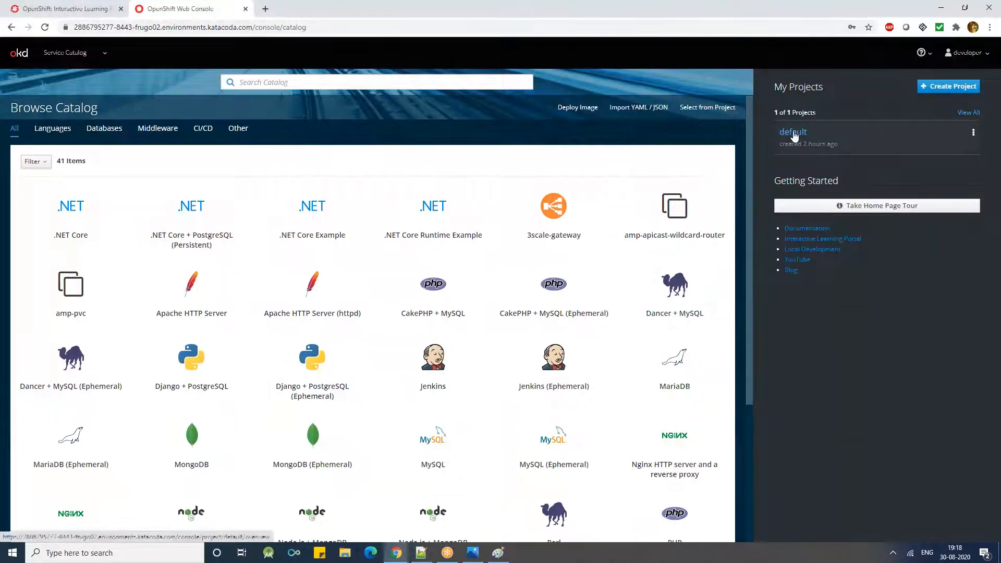
click(949, 86)
click(871, 142)
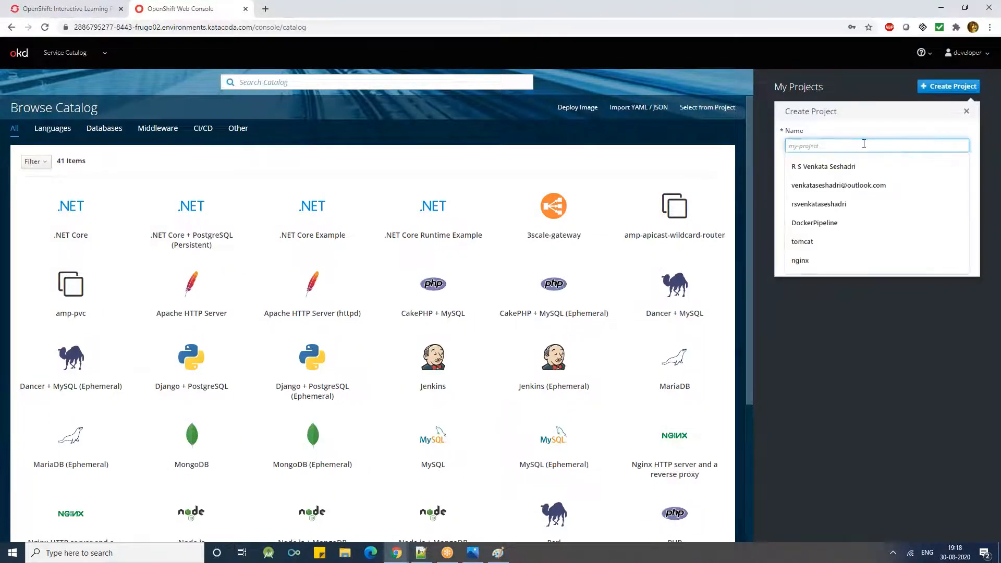
text(test)
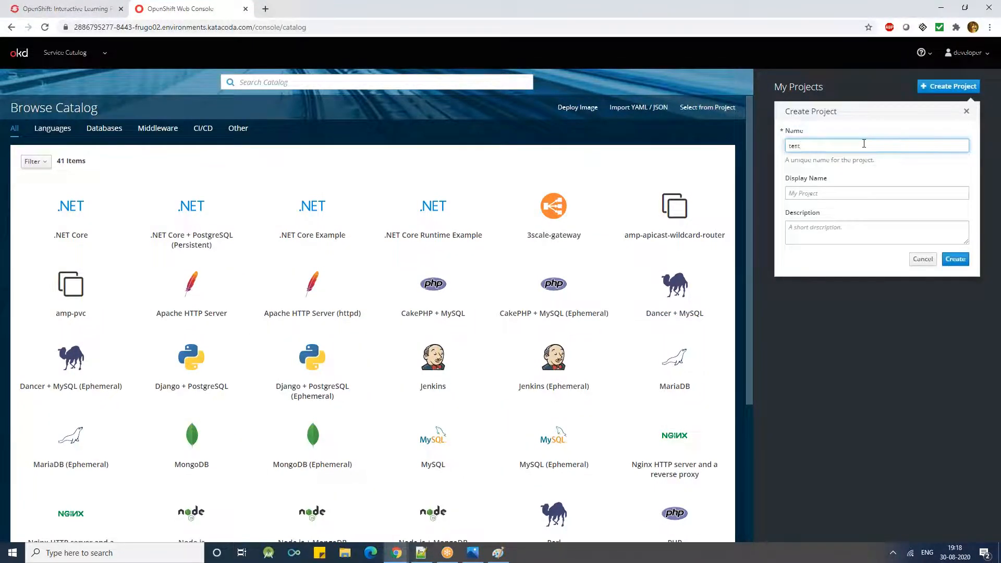
click(798, 196)
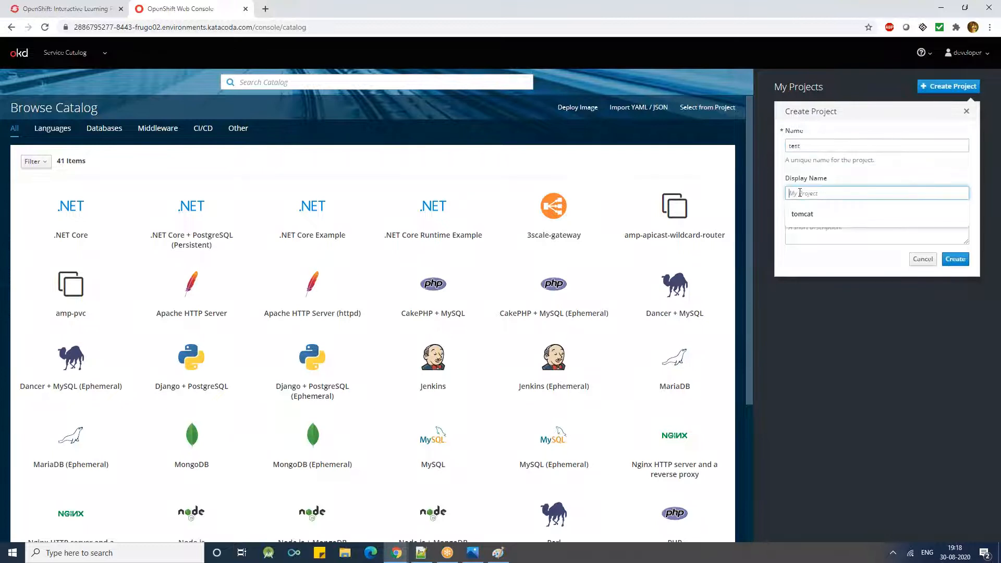
text(Test-Project)
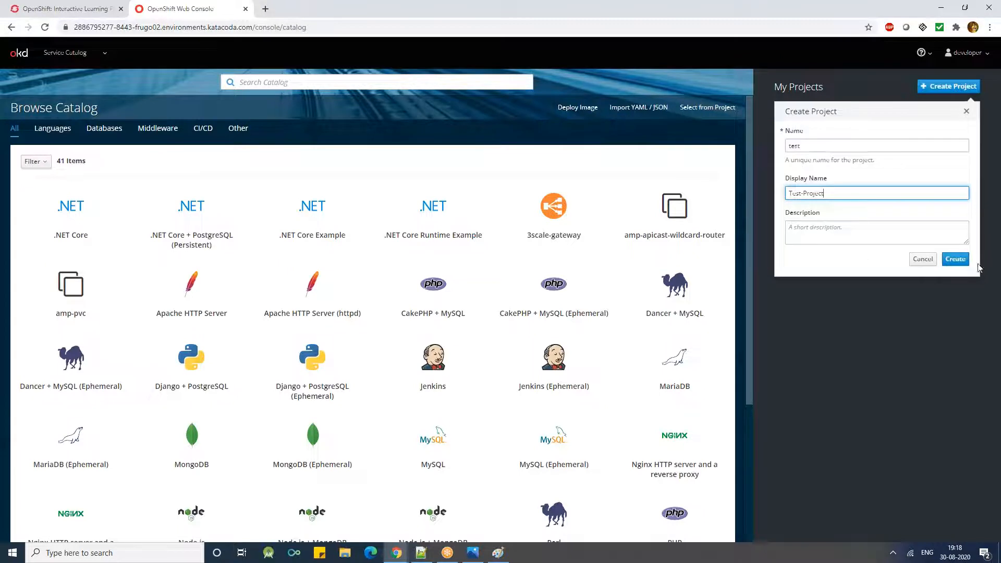
click(956, 260)
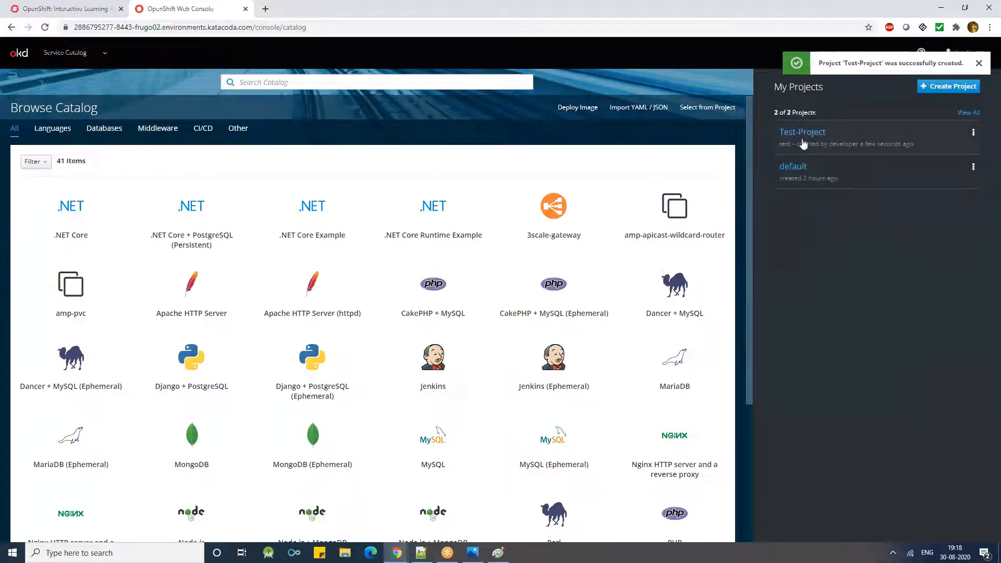
- Open the new Test-Project, dismiss the notification and check which projects are available in the project switcher
click(803, 136)
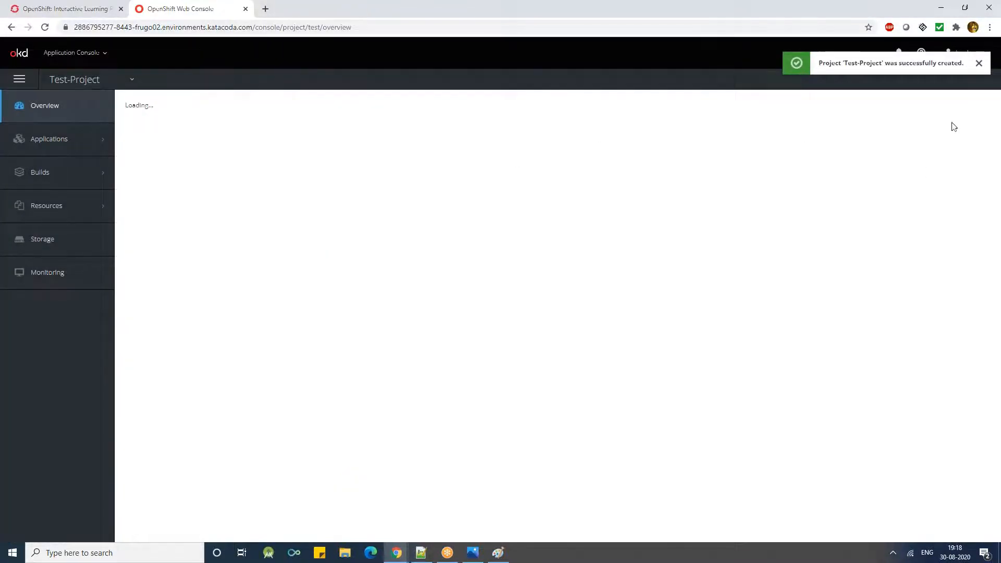
click(976, 64)
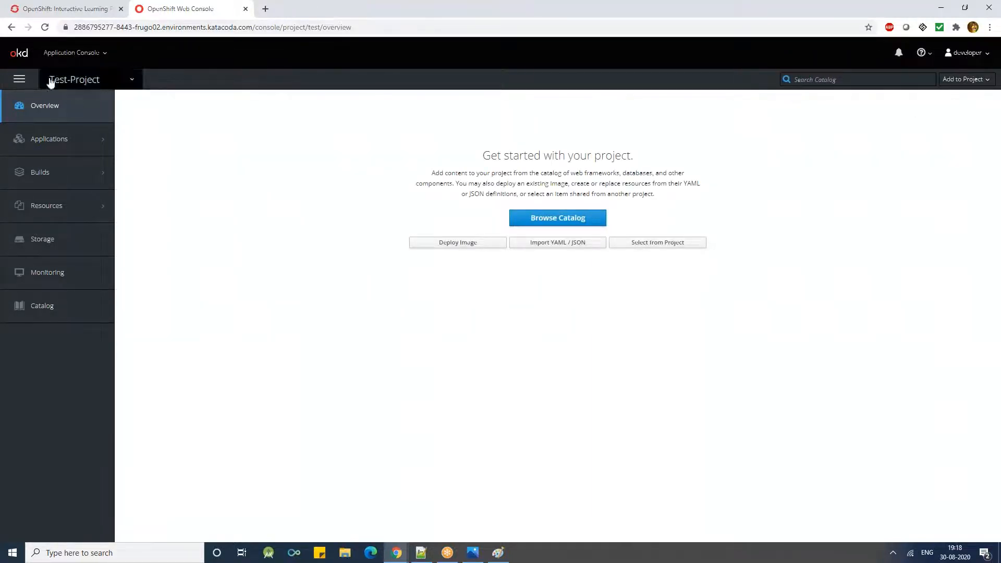
drag(447, 162, 668, 177)
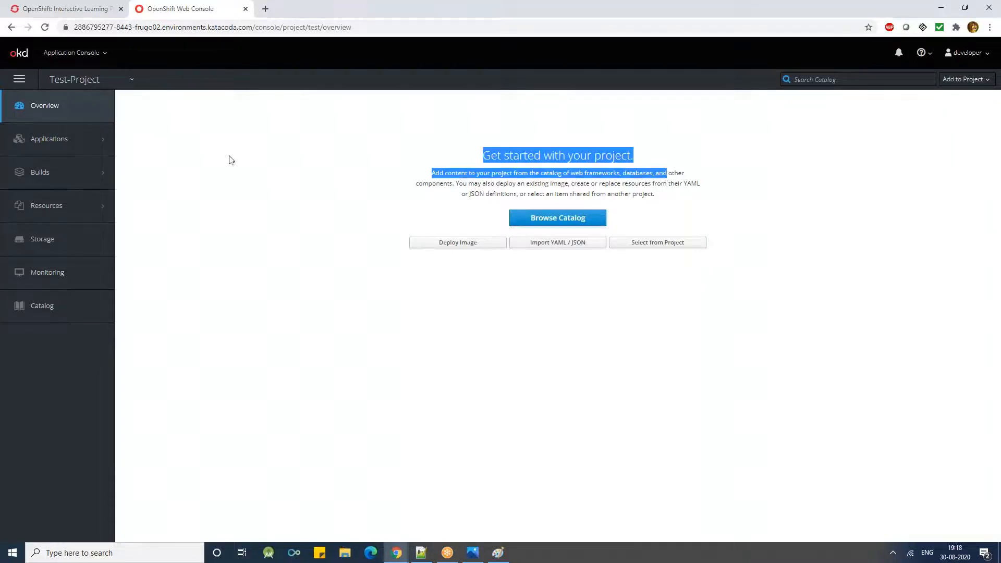
click(91, 78)
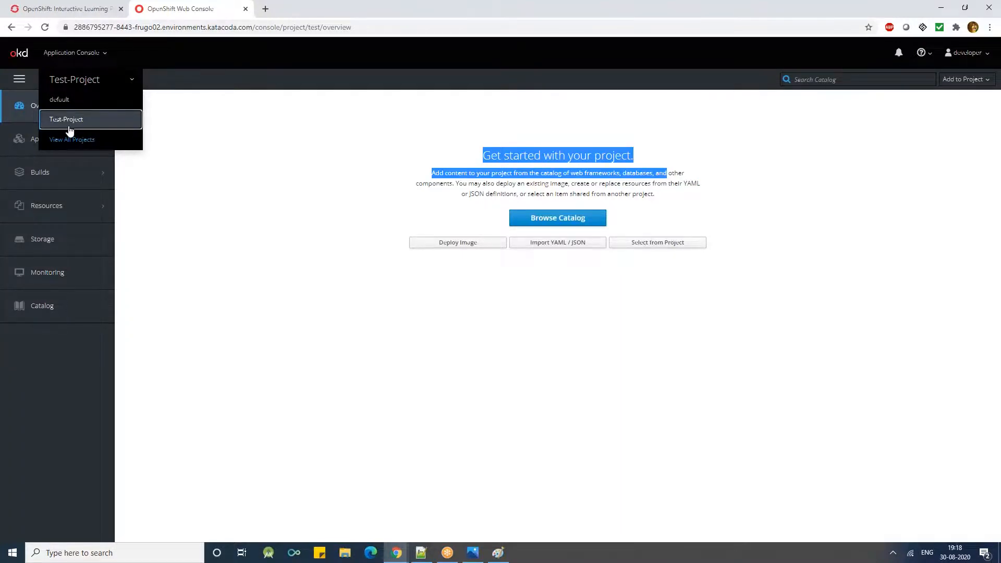
click(199, 194)
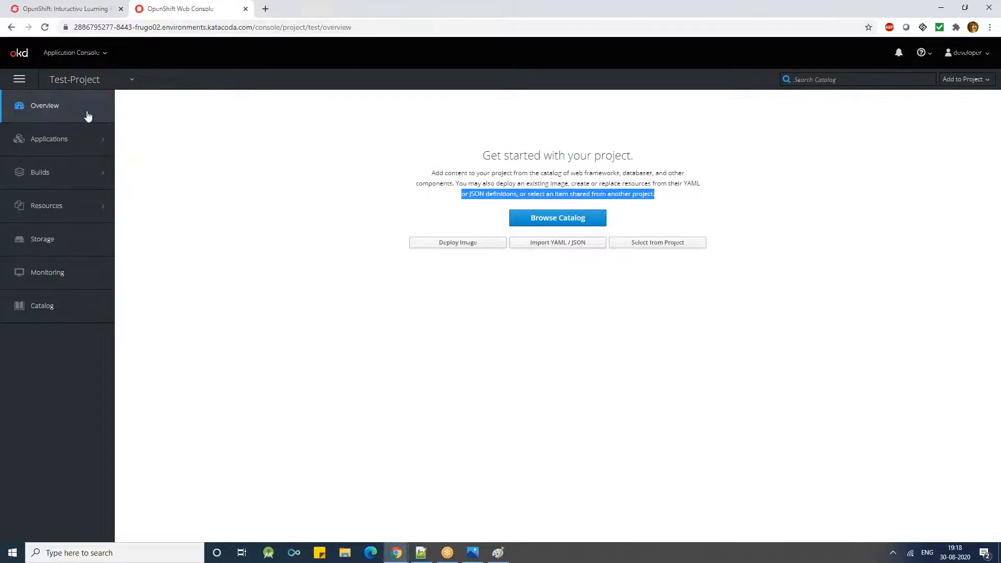
click(409, 301)
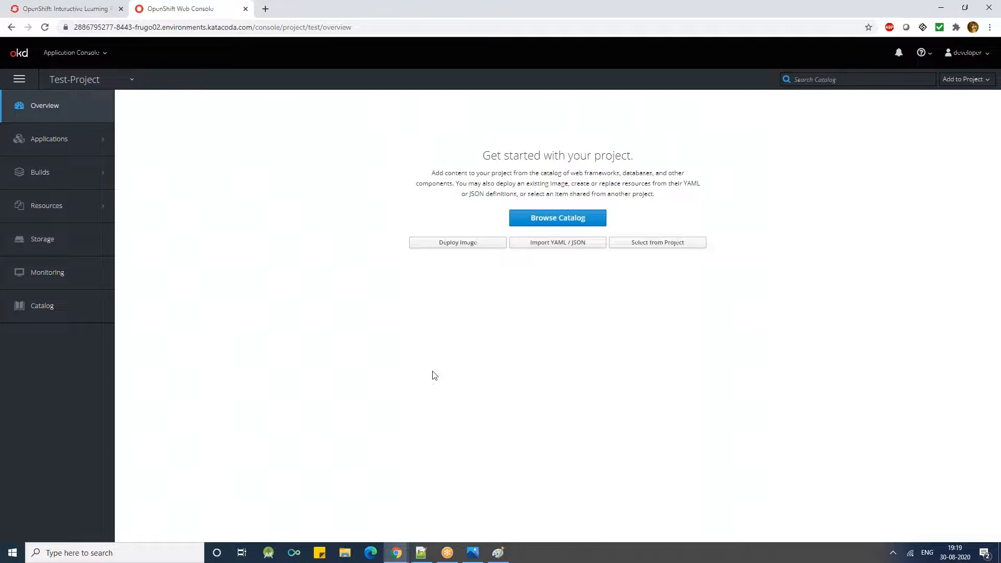
- Check the options of the account menu and the list of available consoles, keeping the Application Console
click(960, 52)
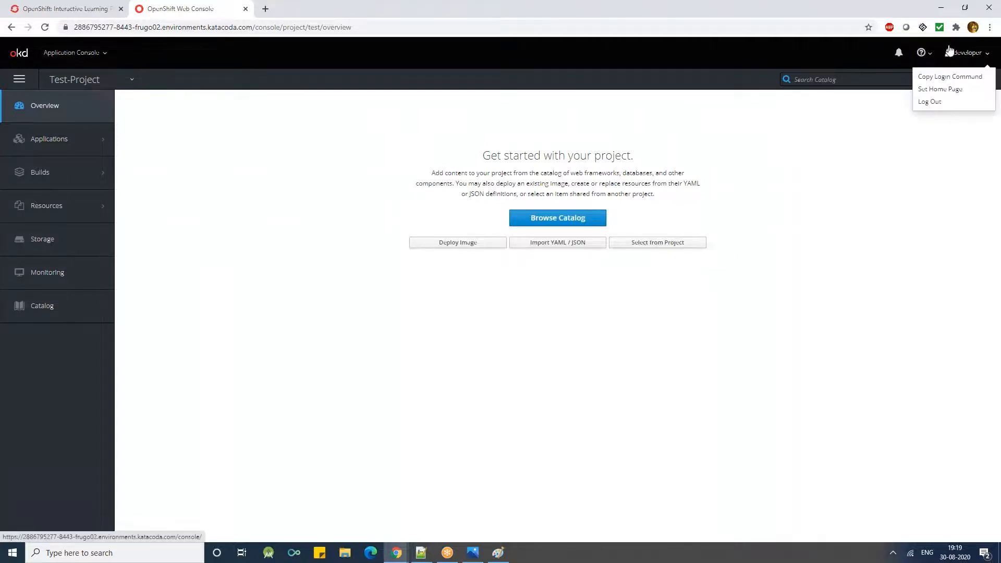
click(938, 173)
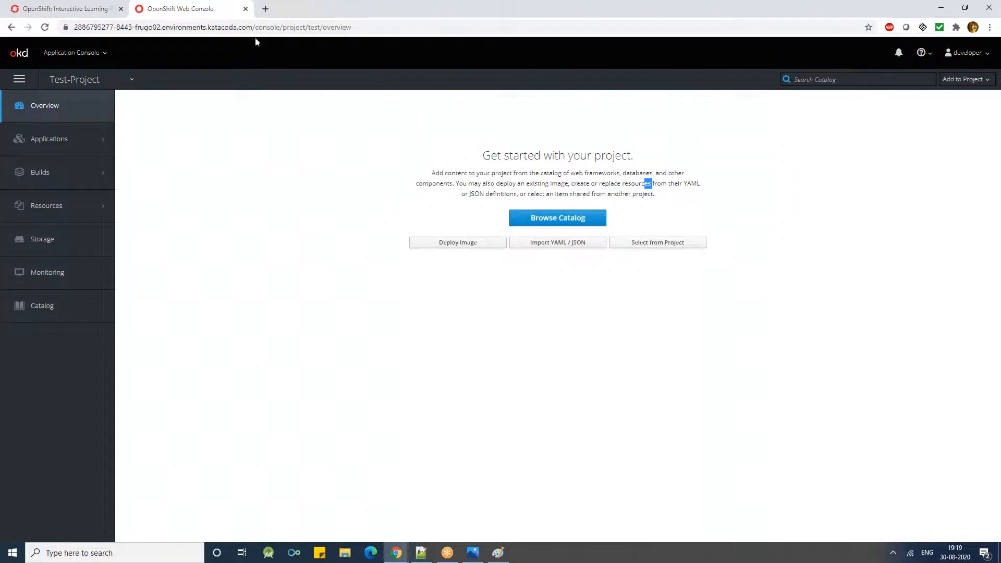
click(92, 58)
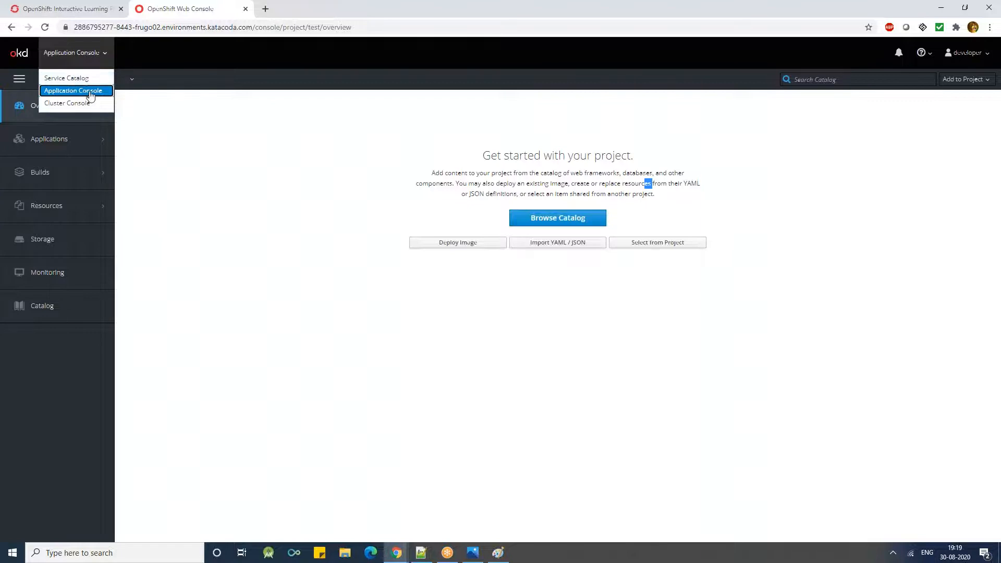
click(205, 157)
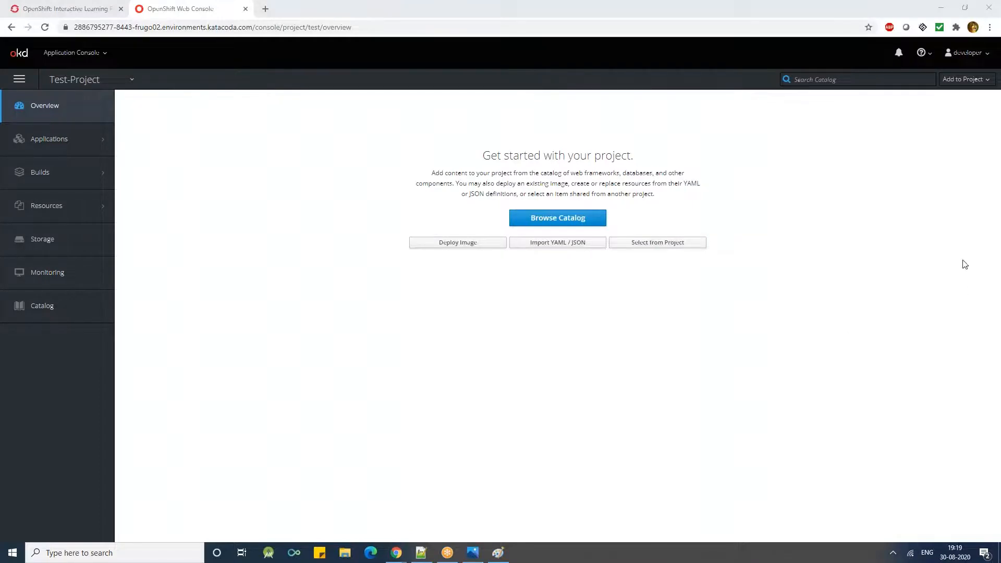
click(529, 469)
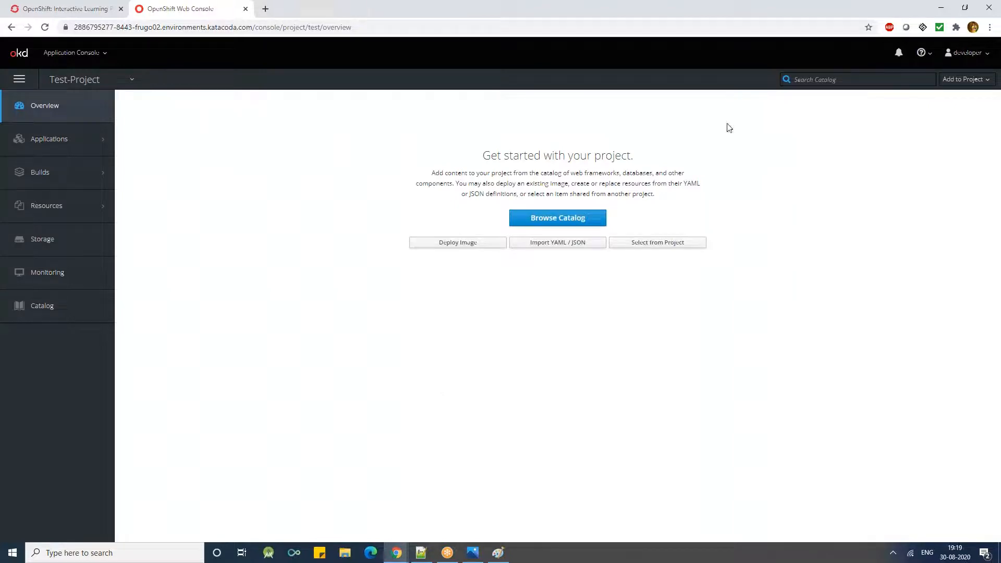
click(767, 77)
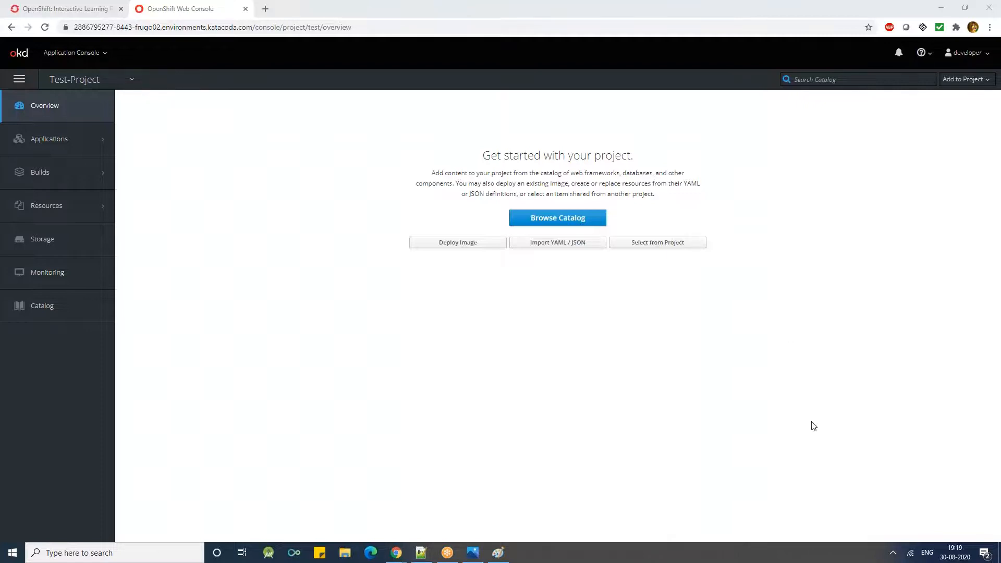
- Look through Test-Project's Applications, Builds and Resources sections, including Other Resources, and view its Storage page
mouse_move(43, 188)
mouse_move(79, 153)
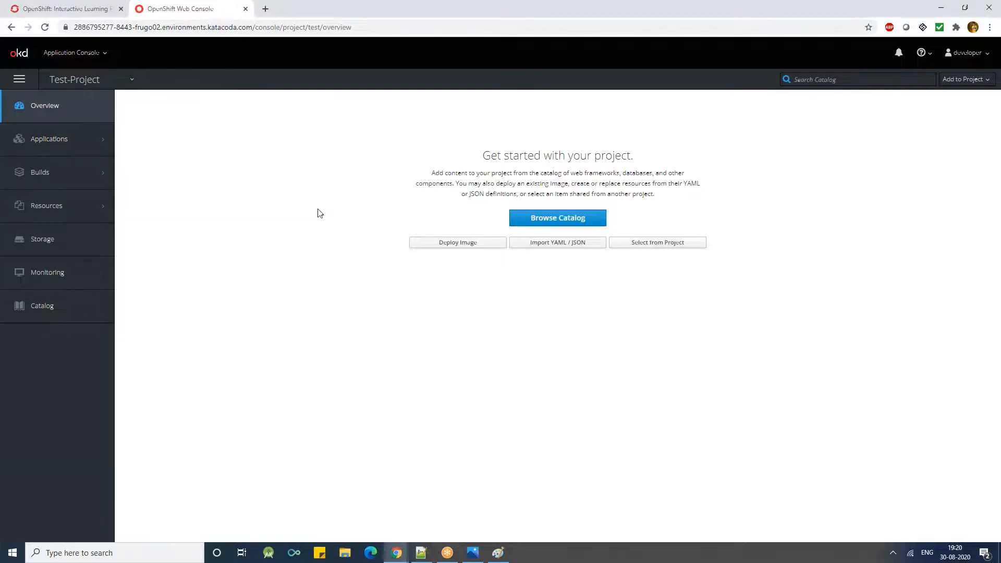
mouse_move(89, 179)
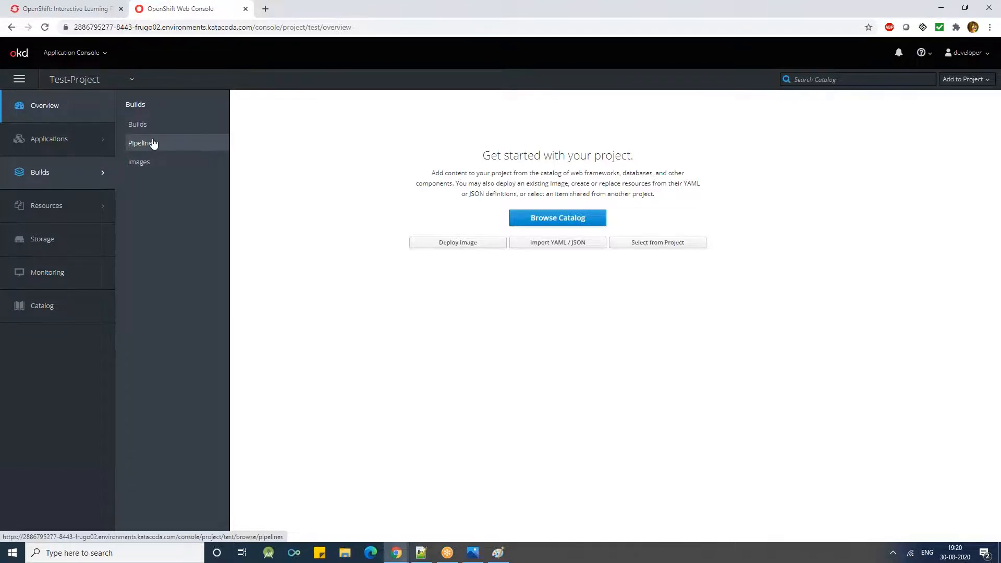
mouse_move(92, 204)
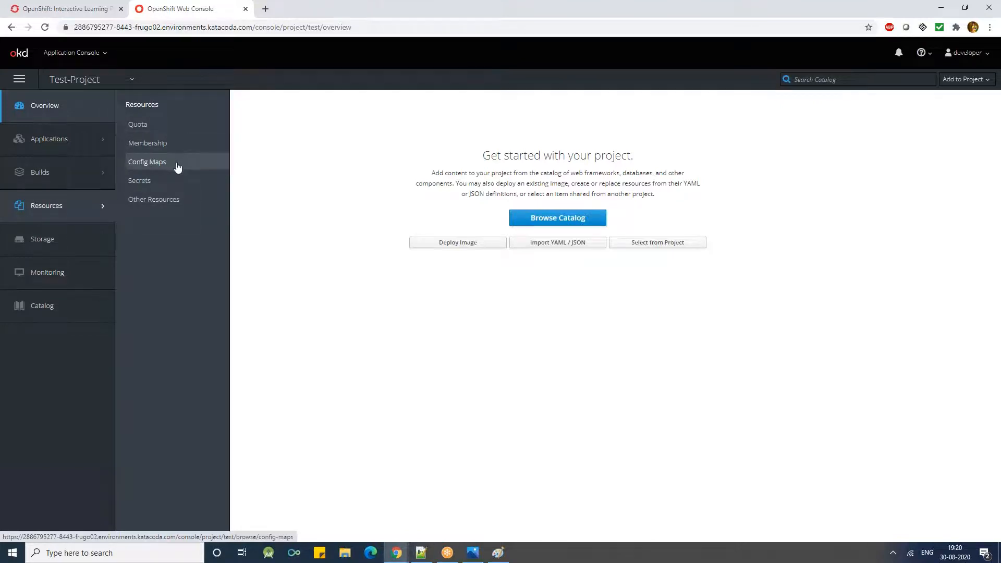
click(160, 200)
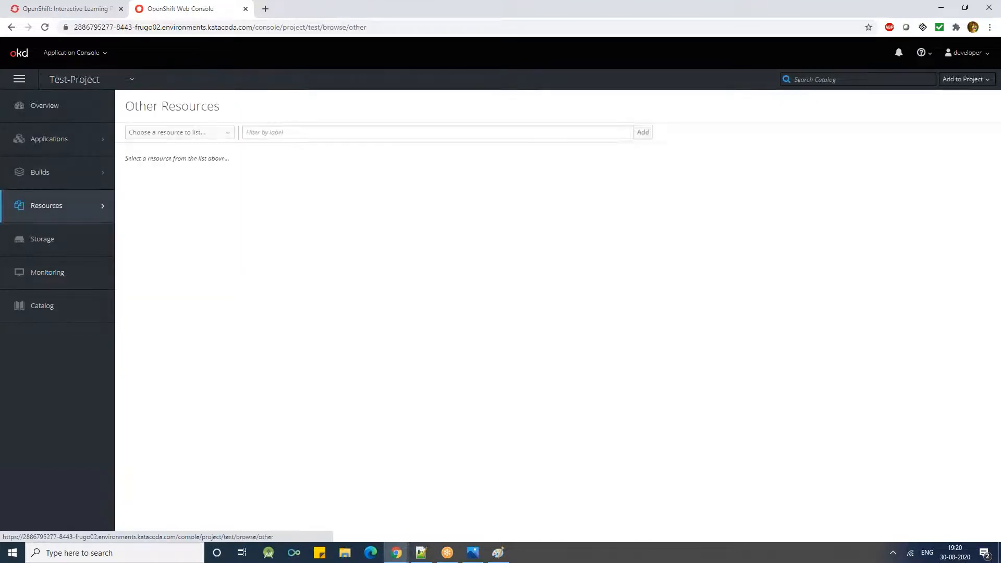
click(53, 239)
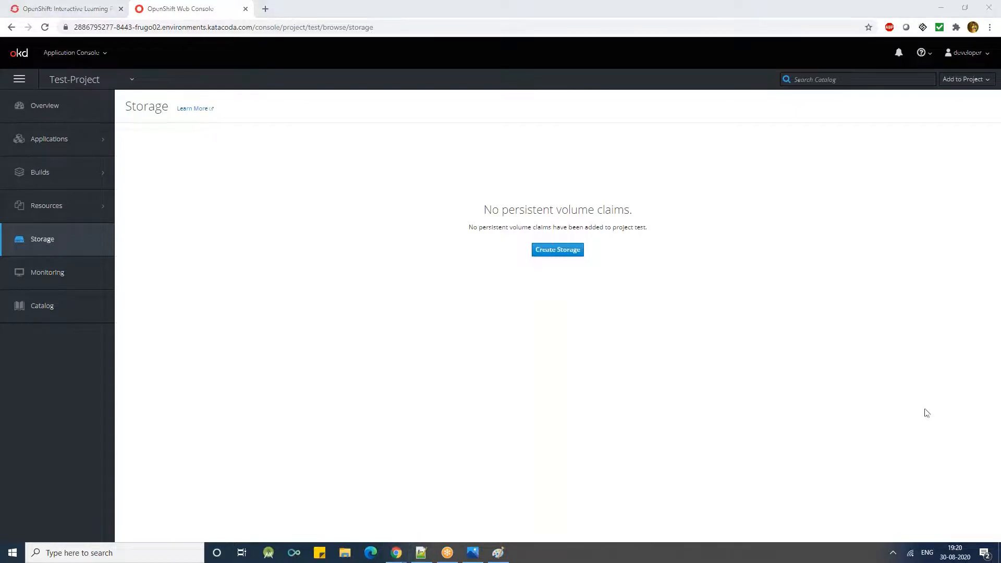
- Switch to the OpenShift playground terminal and run oc get all -o yaml
click(57, 4)
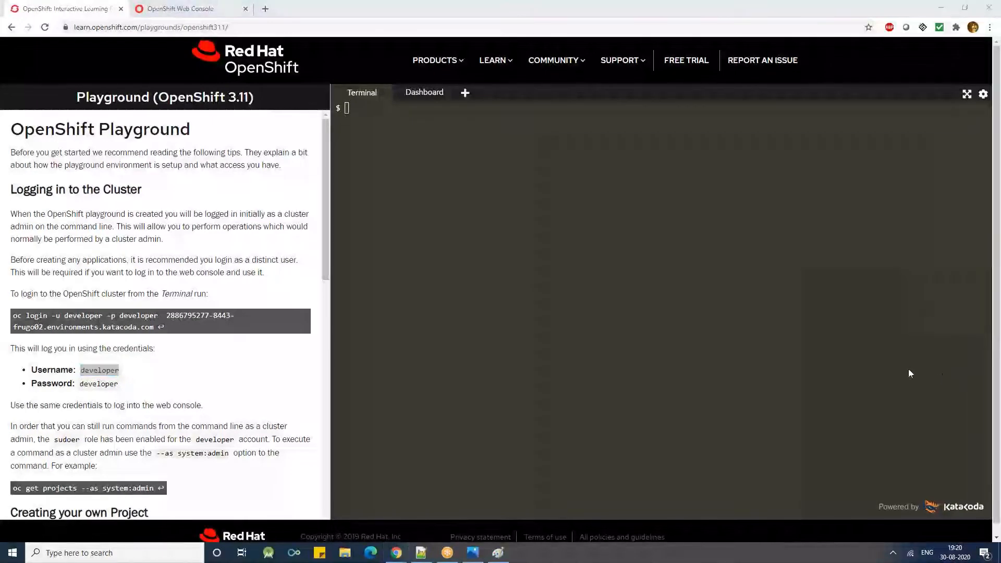
click(465, 263)
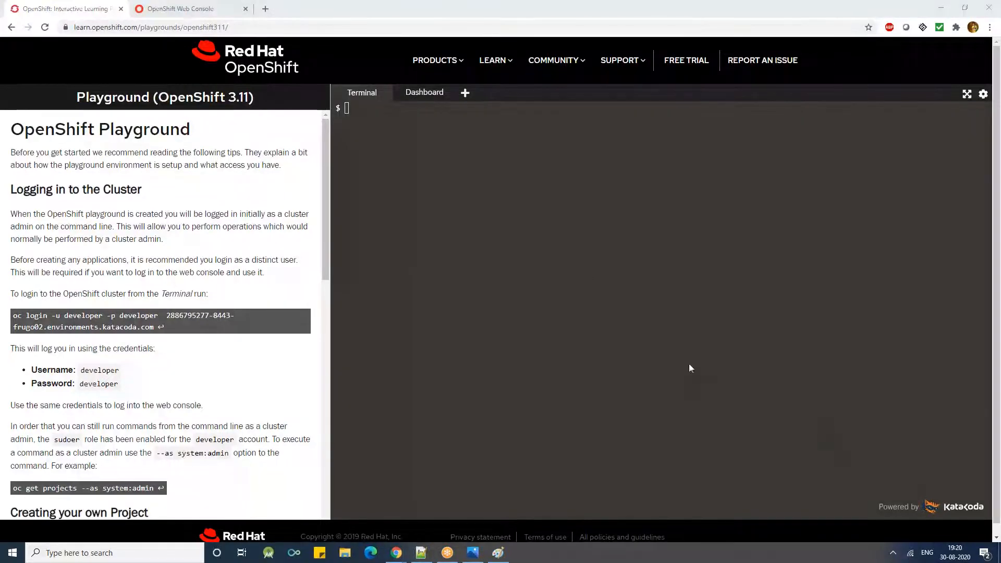
click(495, 226)
click(146, 9)
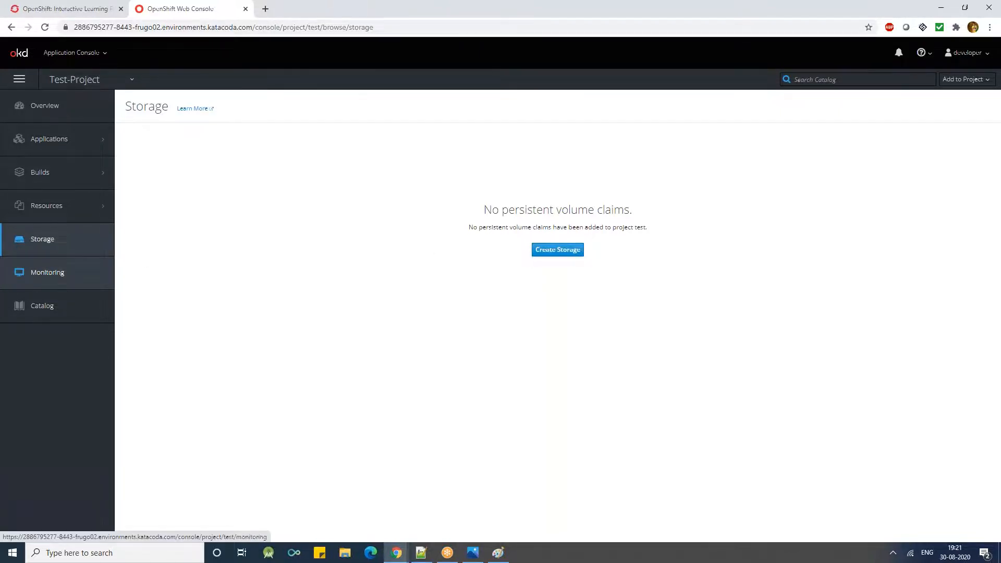
click(94, 8)
text(oc get )
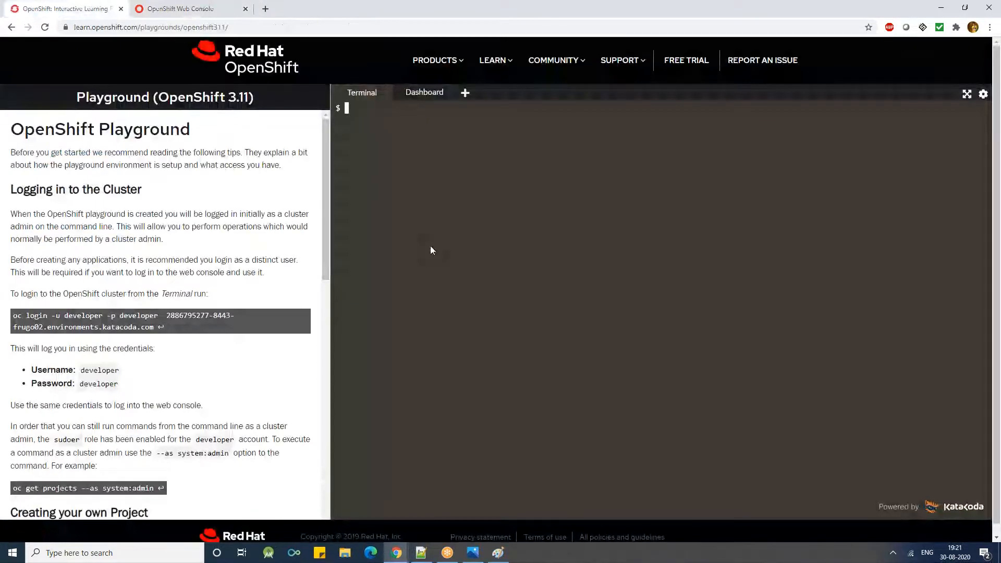
text(all -o yaml)
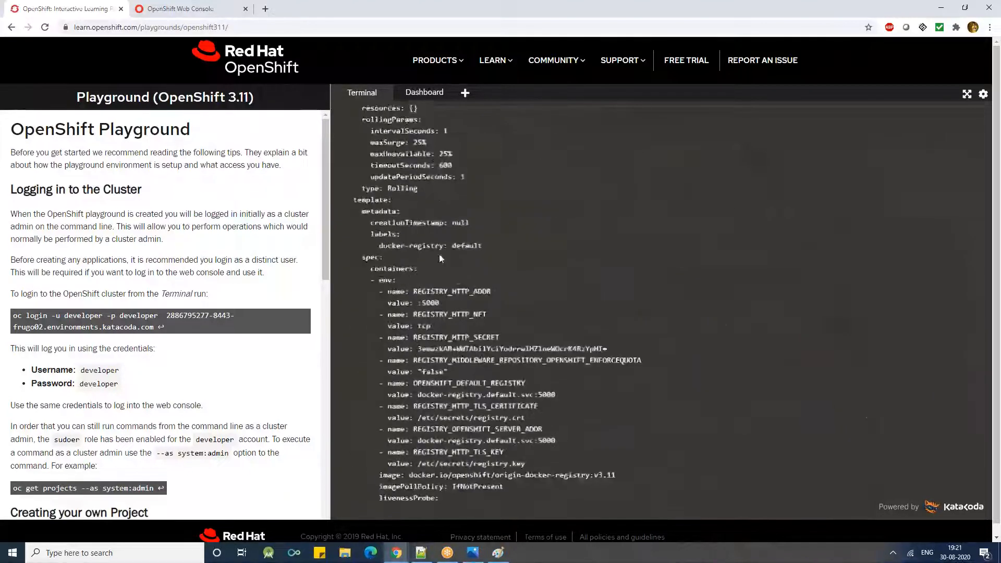
- Clear the terminal and extend the recalled command to oc get all -o yaml > tmp
key(ctrl+l)
key(Up)
text(> tmt)
key(BackSpace)
text(p)
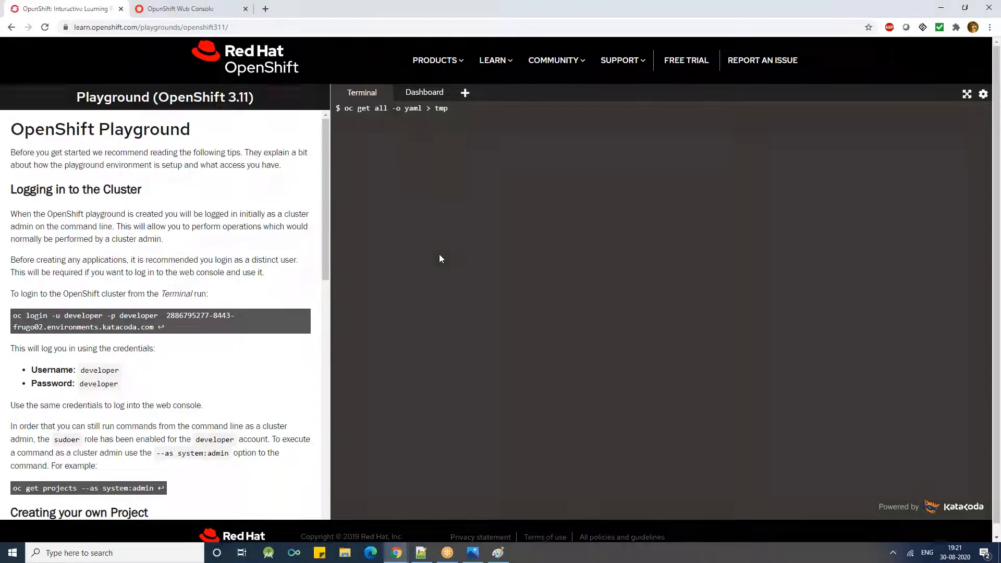
- Replace the command at the prompt with oc create -f
key(BackSpace)
key(BackSpace)
key(BackSpace)
key(BackSpace)
key(BackSpace)
key(BackSpace)
key(BackSpace)
key(BackSpace)
key(BackSpace)
key(BackSpace)
key(BackSpace)
key(BackSpace)
key(BackSpace)
key(BackSpace)
key(BackSpace)
key(BackSpace)
key(BackSpace)
key(BackSpace)
key(BackSpace)
key(BackSpace)
key(BackSpace)
key(BackSpace)
key(BackSpace)
key(BackSpace)
text(oc create -f)
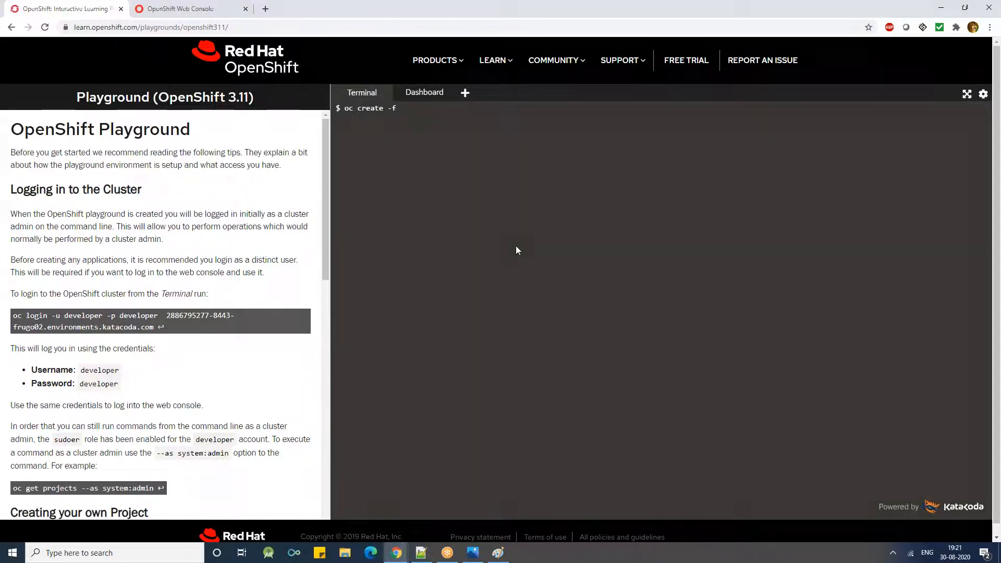
- Replace the unfinished create command with oc get all and run it to list the resources
key(BackSpace)
key(BackSpace)
key(BackSpace)
key(BackSpace)
key(BackSpace)
key(BackSpace)
key(BackSpace)
key(BackSpace)
key(BackSpace)
key(BackSpace)
key(BackSpace)
key(BackSpace)
key(BackSpace)
text(oc get all)
key(Return)
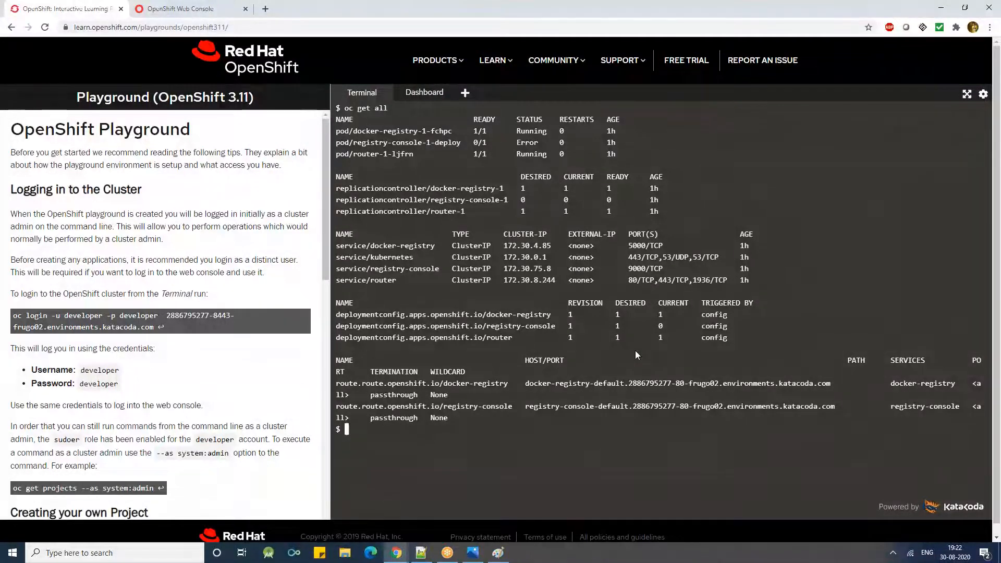
text(oc get al)
key(BackSpace)
key(BackSpace)
text(pro)
key(BackSpace)
key(BackSpace)
key(BackSpace)
key(BackSpace)
key(BackSpace)
key(BackSpace)
key(BackSpace)
key(BackSpace)
key(BackSpace)
key(BackSpace)
- Clear the terminal and run oc get projects to list the cluster's projects
key(ctrl+l)
key(Up)
key(Up)
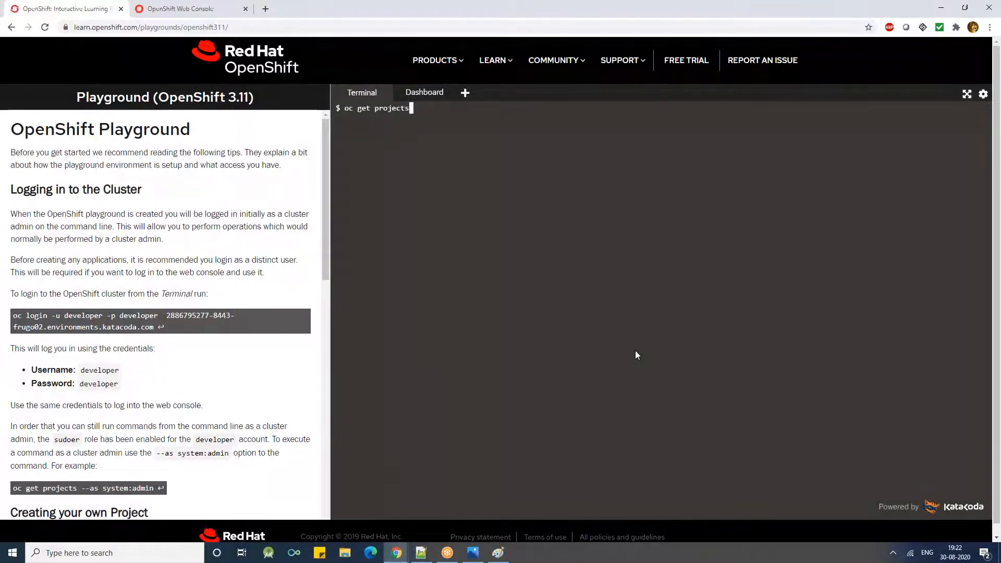
key(BackSpace)
key(BackSpace)
key(BackSpace)
key(BackSpace)
key(BackSpace)
key(BackSpace)
key(BackSpace)
key(BackSpace)
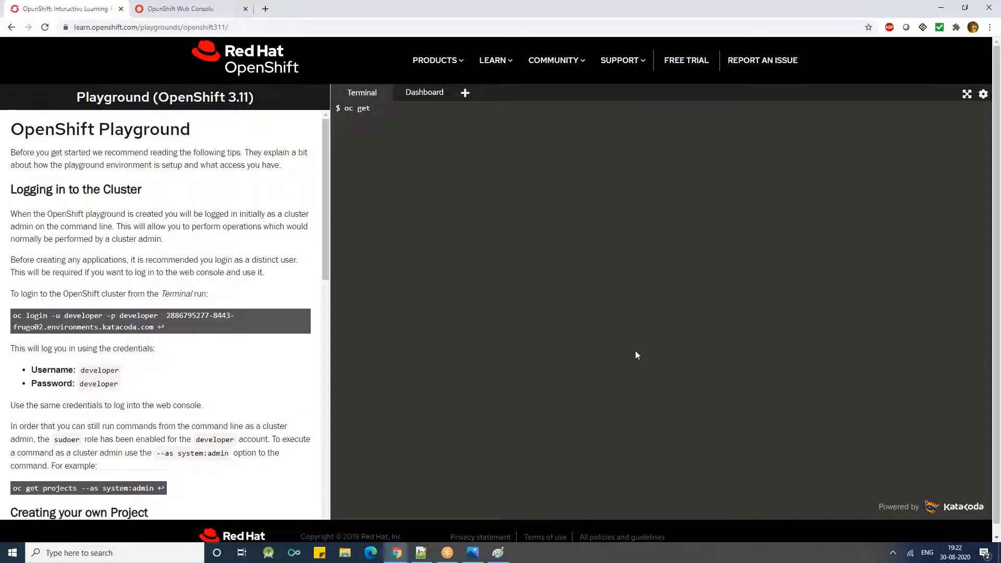
text(pr)
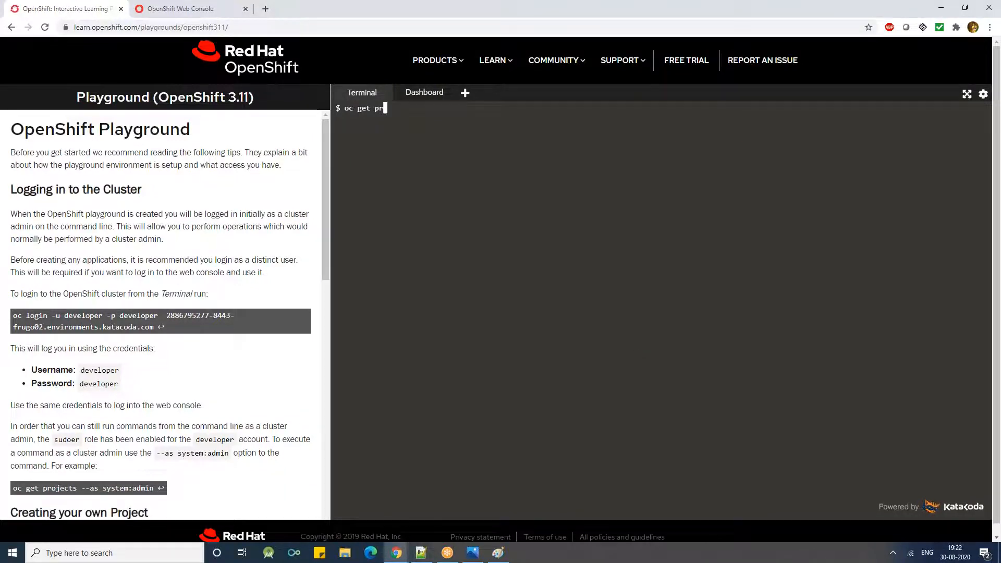
text(ojects)
key(Return)
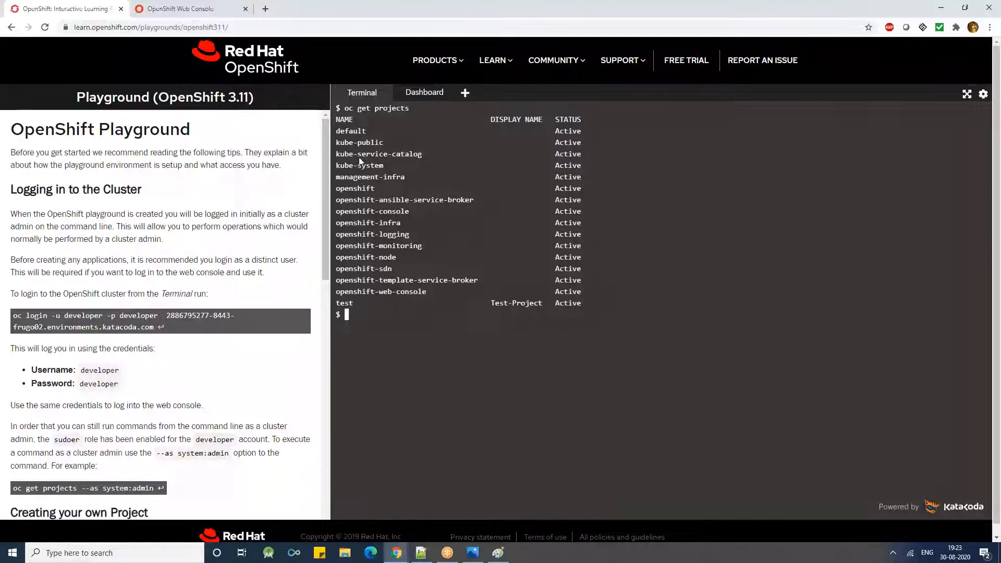
- Create an nginx deployment in the test project with oc create deployment nginx --image=nginx -n test
double_click(346, 303)
right_click(347, 302)
click(364, 340)
text(oc create deployment)
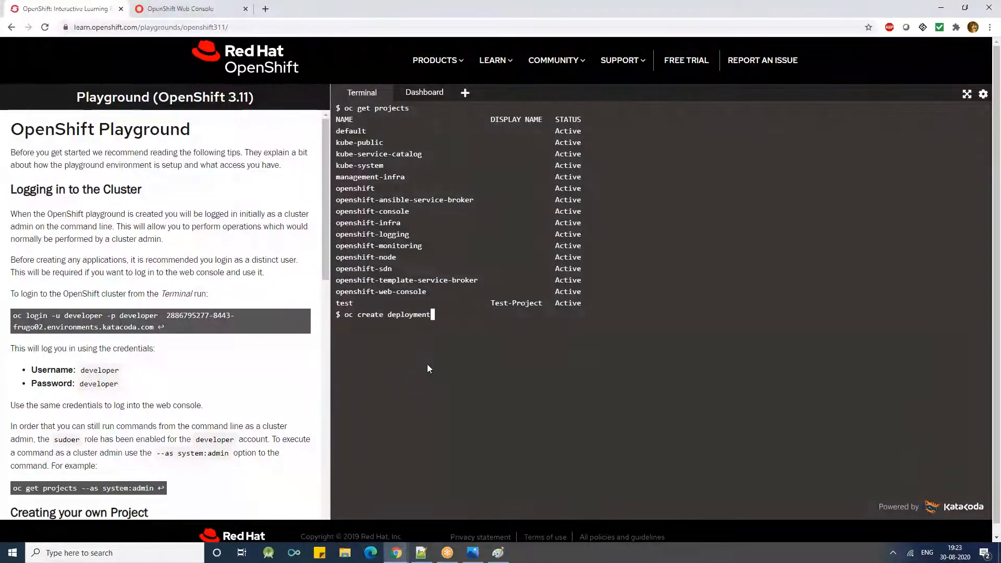
text( nginx --image=nginx -n test)
key(Return)
key(Return)
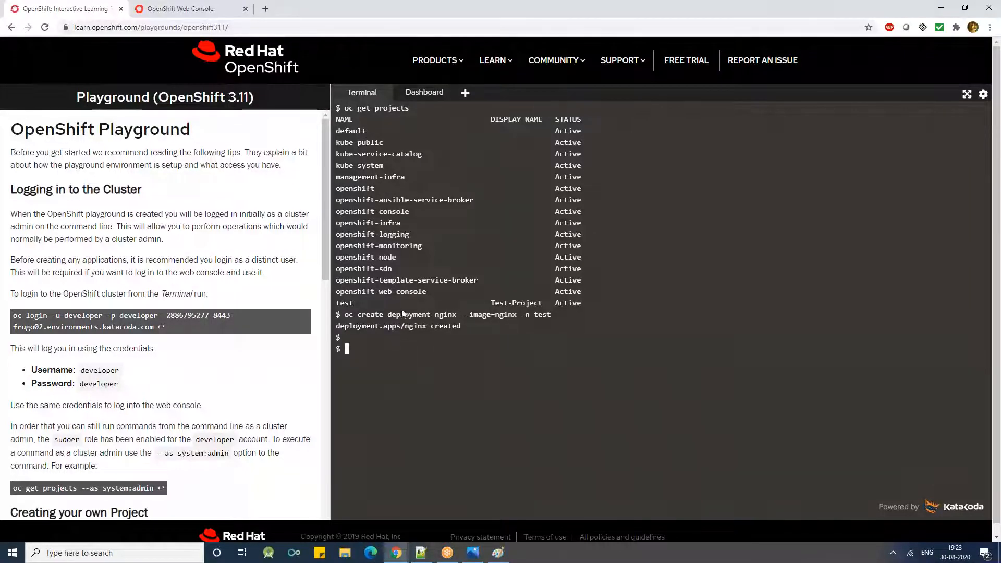
drag(356, 315, 352, 313)
text(oc get pods)
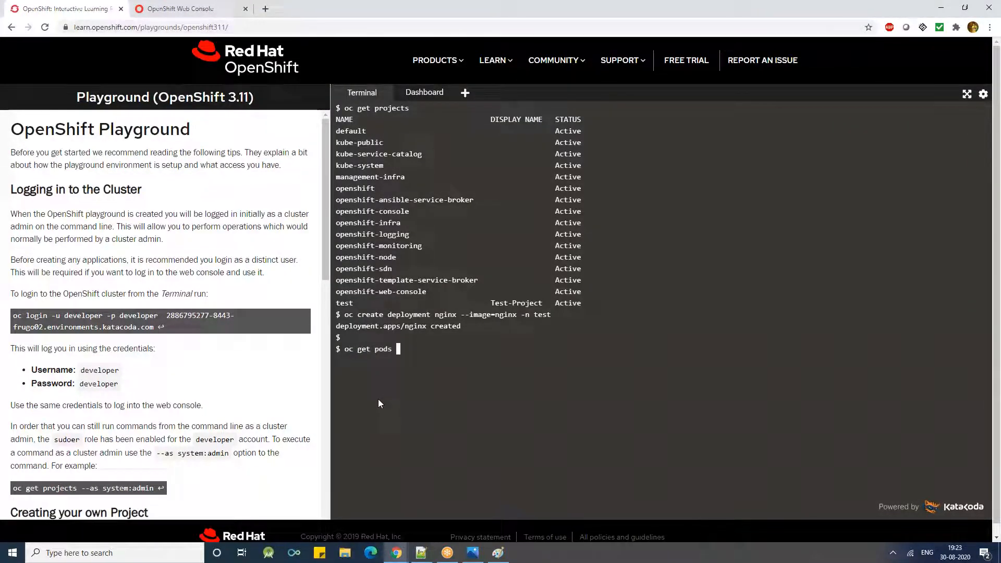
key(BackSpace)
key(BackSpace)
key(BackSpace)
key(BackSpace)
key(BackSpace)
key(BackSpace)
key(BackSpace)
key(BackSpace)
key(BackSpace)
key(BackSpace)
key(BackSpace)
- Run kubectl get pods -n test to list the test project's pods
text(kubec)
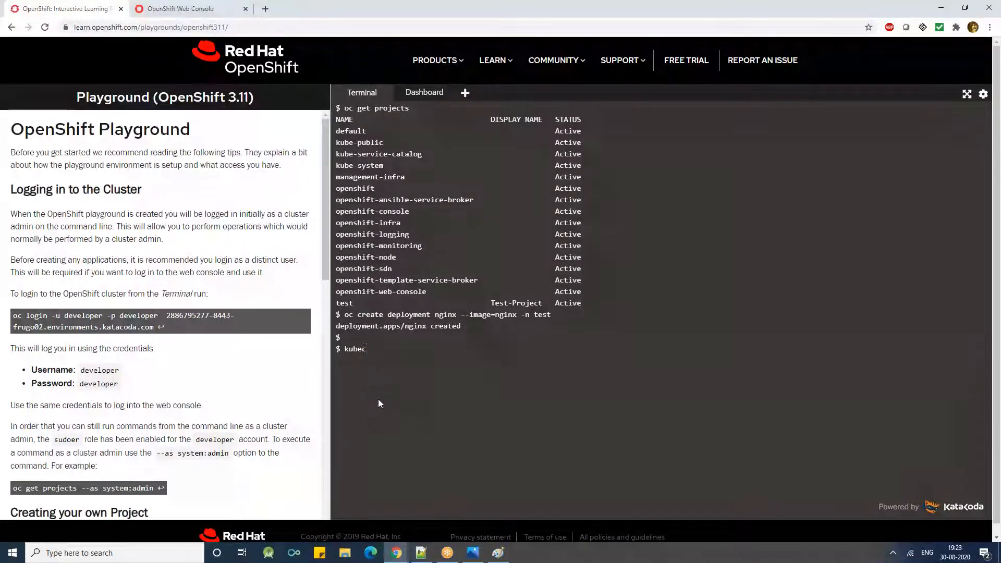
text(tl get )
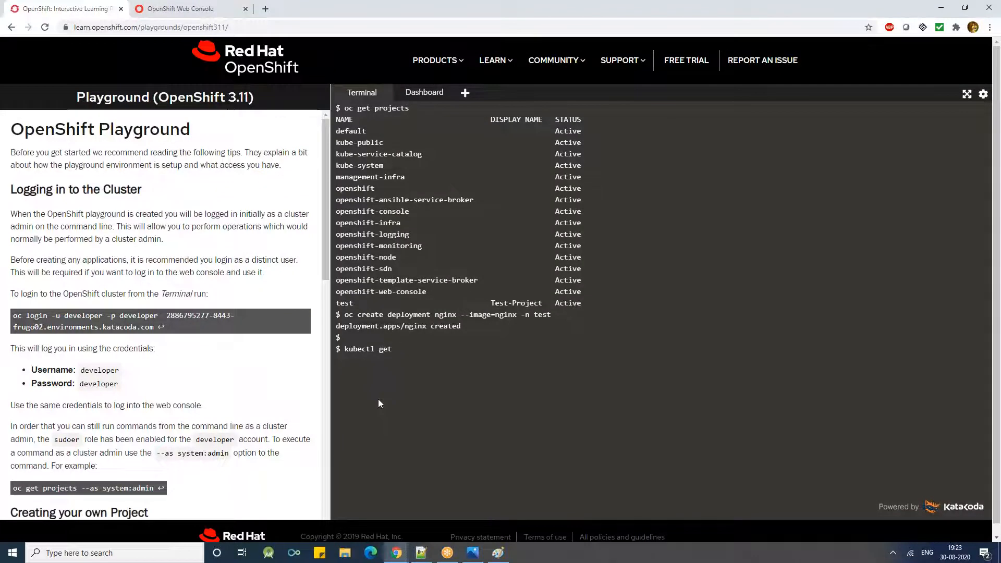
text(n)
key(BackSpace)
text(pods -n test)
key(Return)
- Recall the pod listing, replace kubectl with oc, and run oc get pods -n test
key(Up)
key(Left)
key(Left)
key(Left)
key(Left)
key(Left)
key(Left)
key(Left)
key(Left)
key(Left)
key(Left)
key(Left)
key(Left)
key(Left)
key(Left)
key(Left)
key(Left)
key(Left)
key(Left)
key(Left)
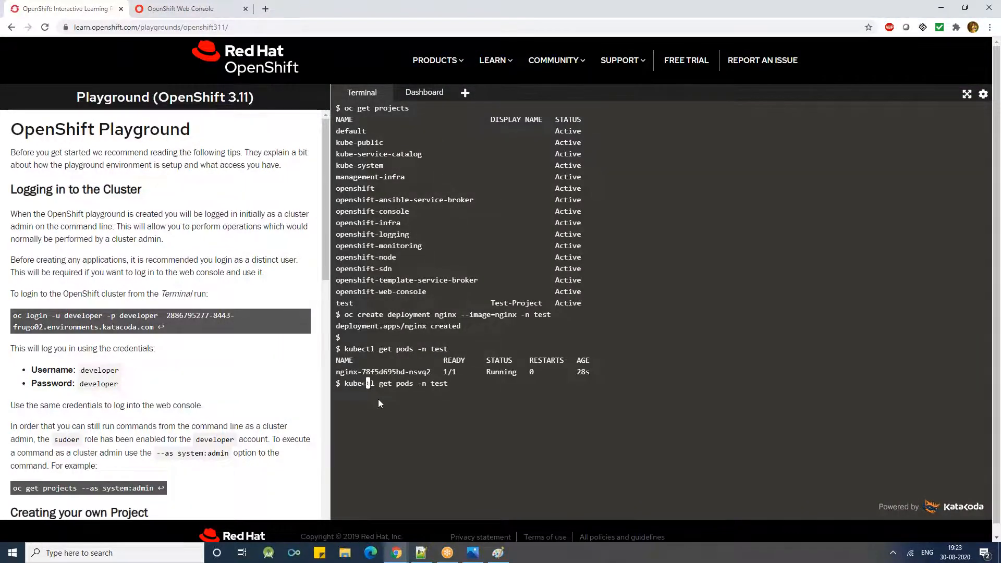
key(Right)
key(Right)
key(BackSpace)
key(BackSpace)
key(BackSpace)
key(BackSpace)
key(BackSpace)
key(BackSpace)
key(BackSpace)
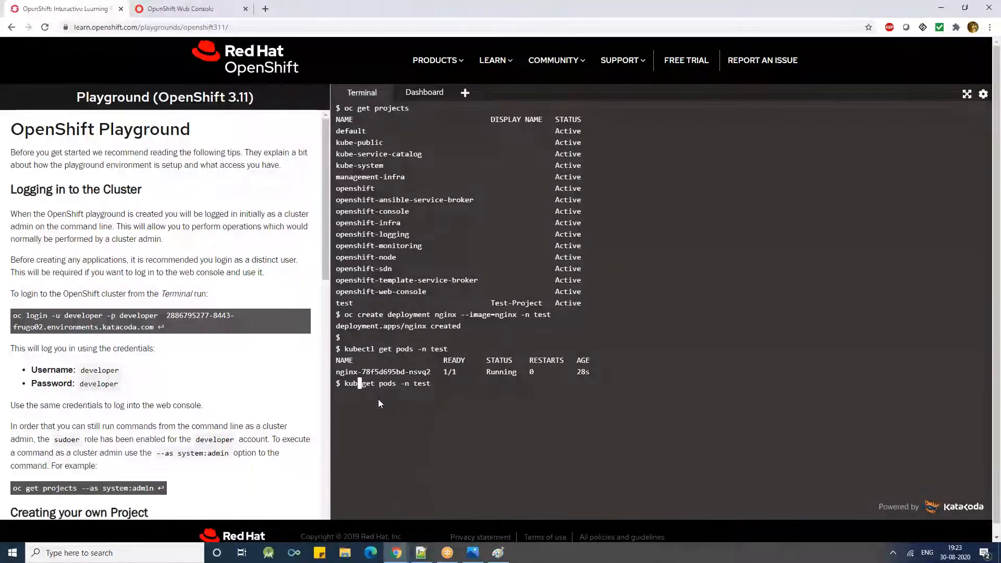
text(oc)
key(Return)
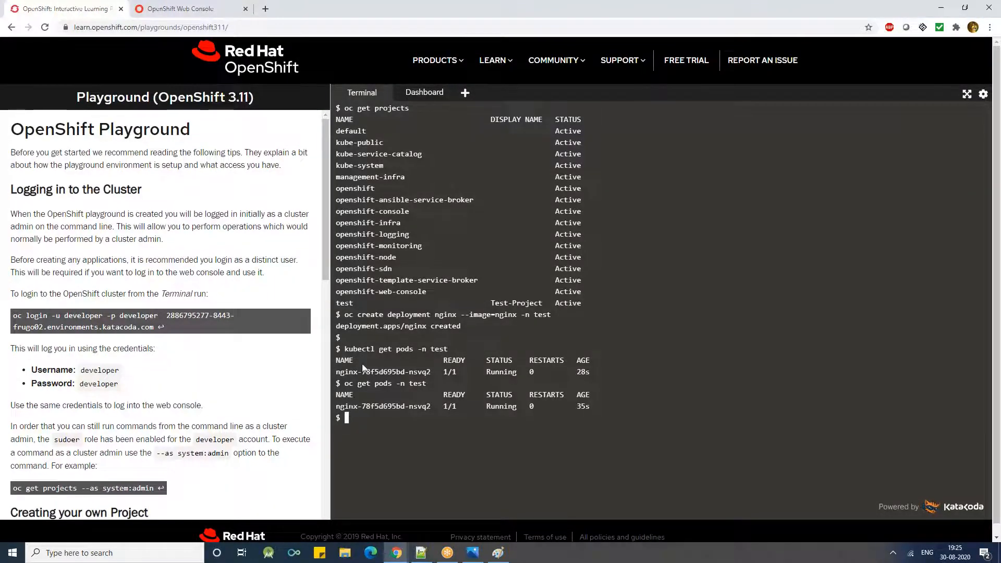
click(244, 28)
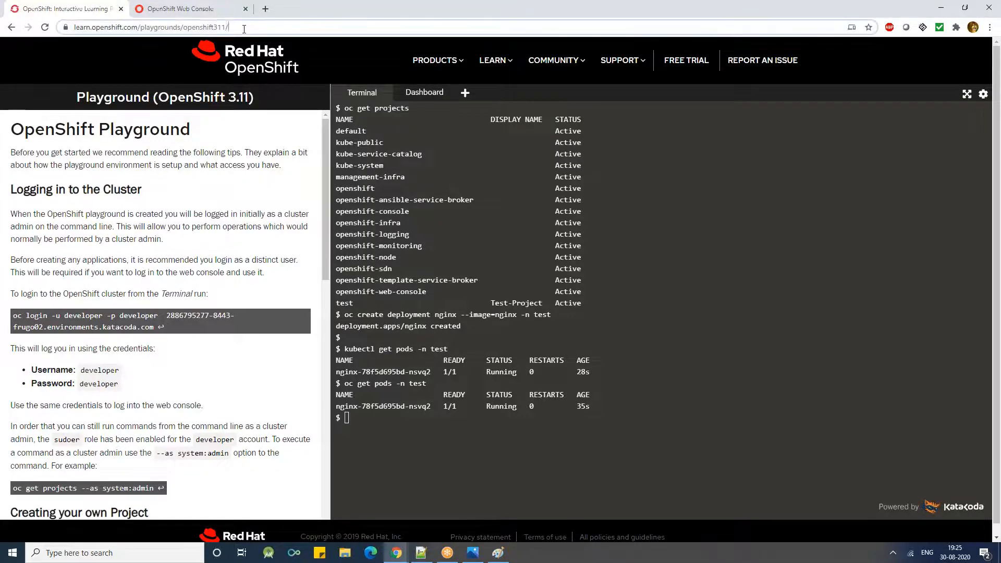
click(805, 193)
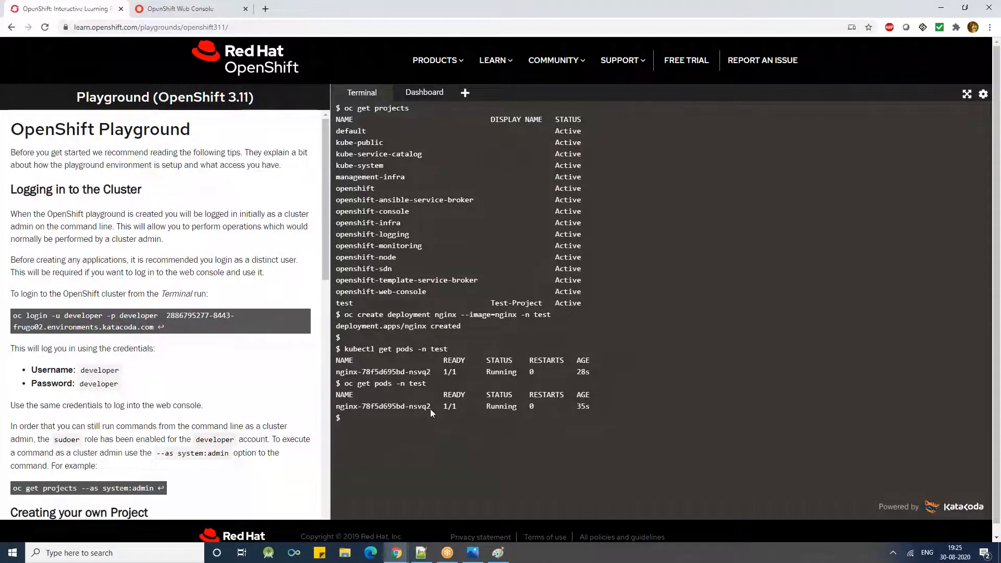
text(d)
key(BackSpace)
- Clear the terminal, rerun oc get pods -n test, and check the nginx pod's name
key(ctrl+l)
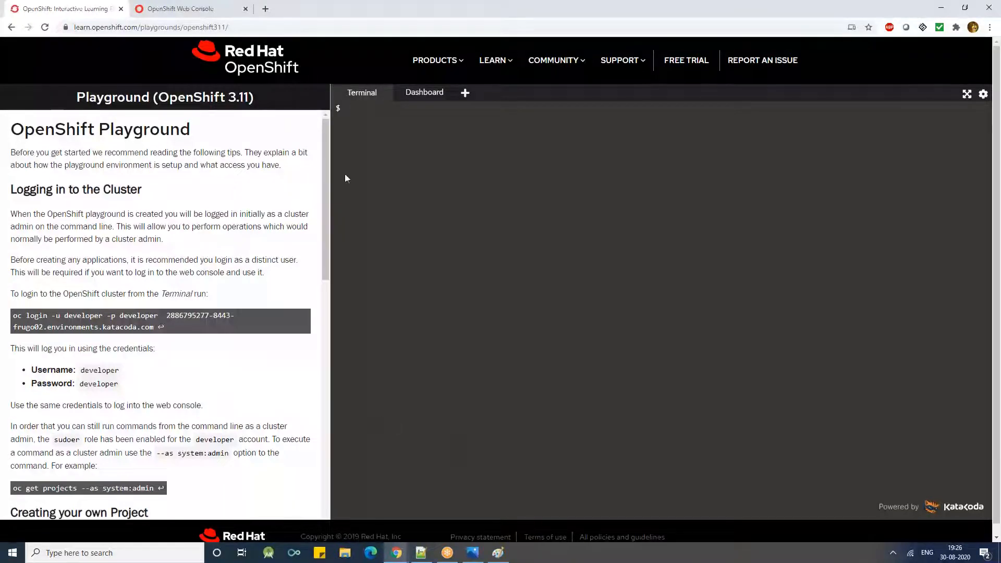
key(Return)
key(Return)
key(Up)
key(Return)
double_click(360, 154)
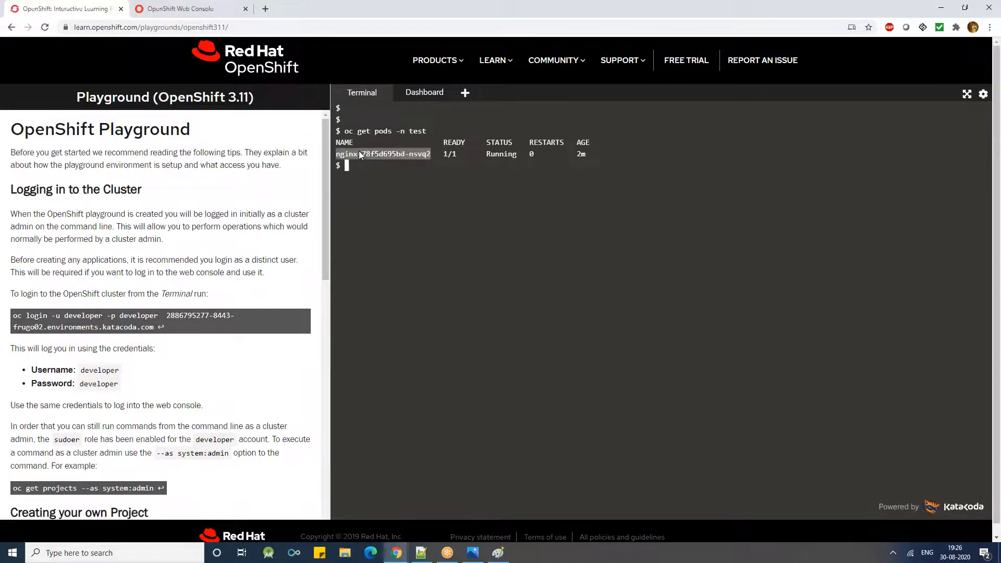
click(456, 225)
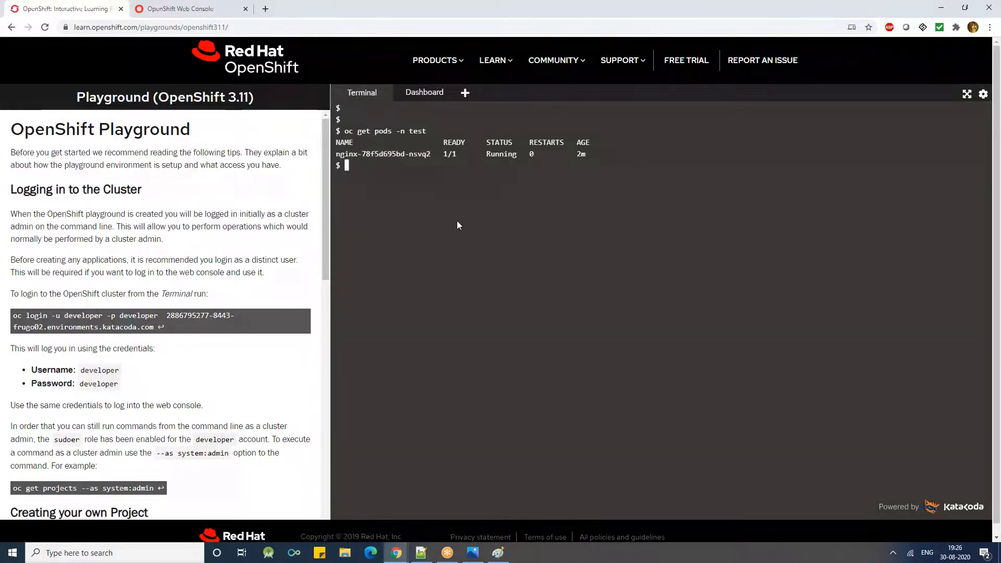
- Run oc get all -n test to list every resource in the test project
text(oc get all -n test)
key(Return)
key(Return)
- Show the test project's resources as YAML with oc get all -n test -o yaml
key(Up)
text(-o )
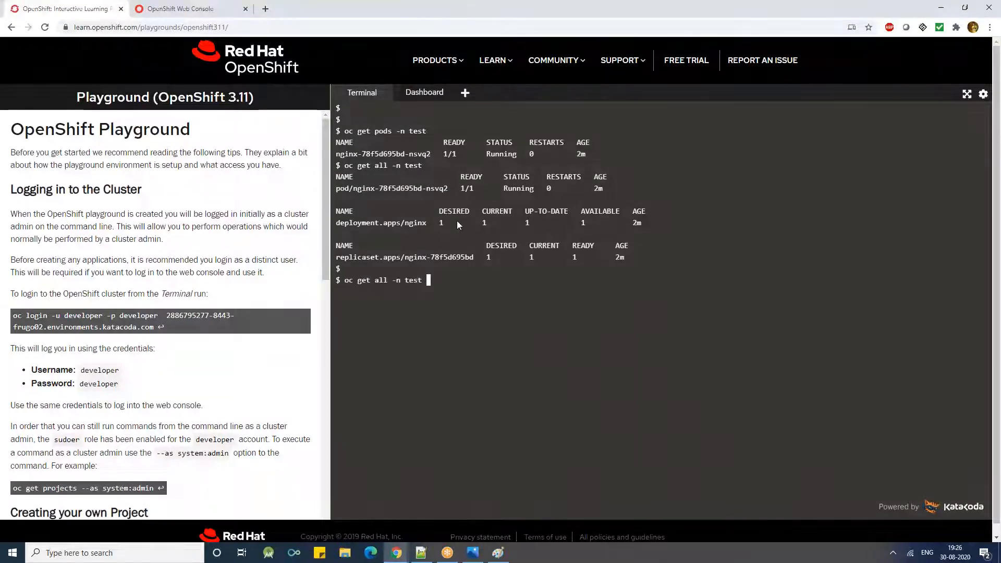
text(yaml)
key(Return)
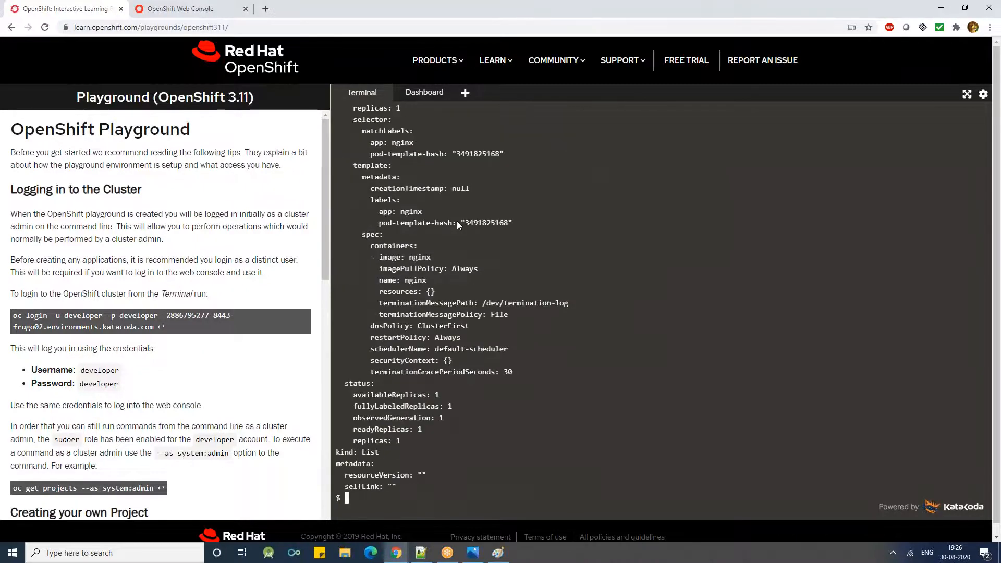
- Clear the terminal and back up the test project's resources with oc get all -n test -o yaml > /tmp/backup.yml
key(ctrl+l)
key(Up)
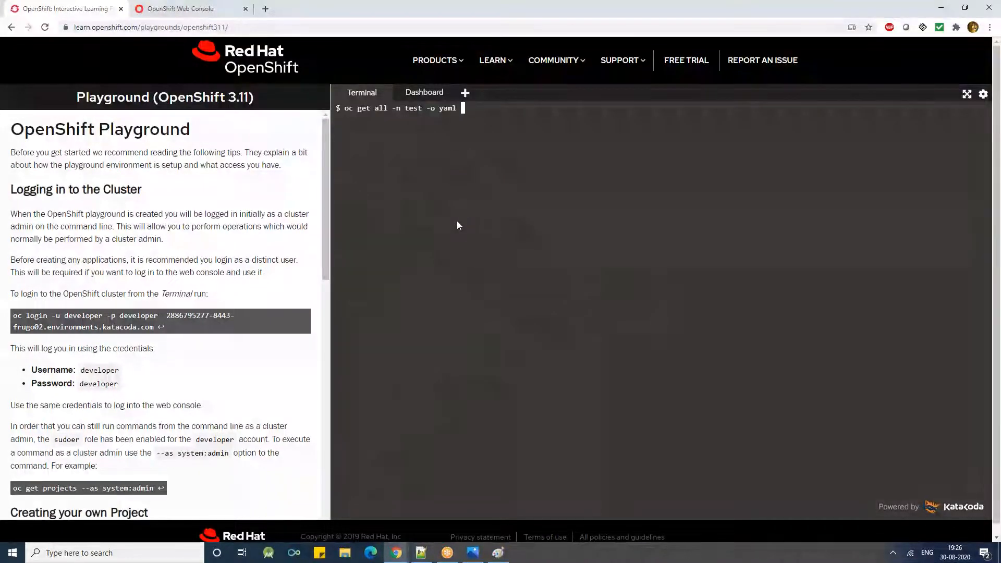
text(> /tmp/backup.yml)
key(Return)
key(Return)
key(Return)
key(Return)
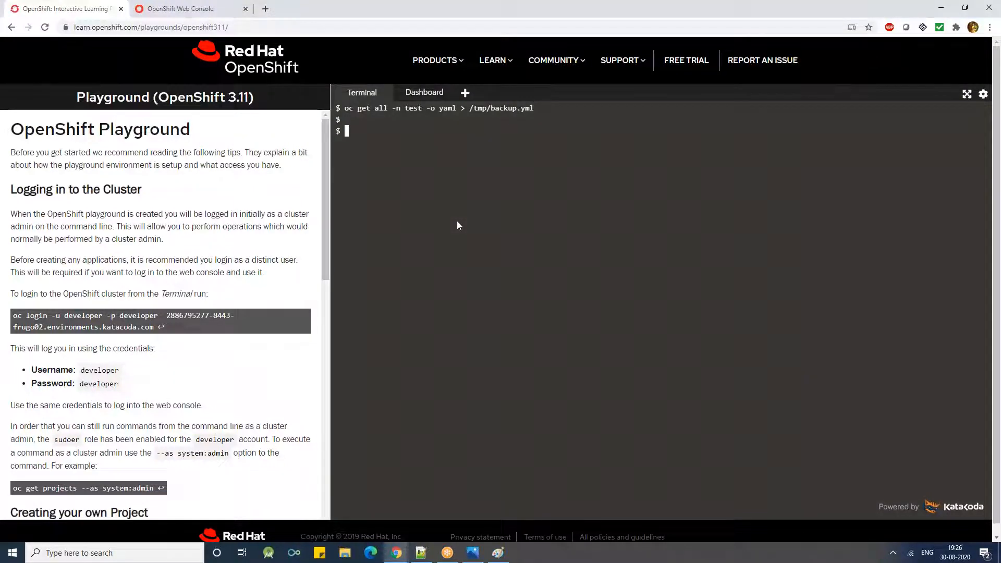
- Check the backup file's details with ls -l /tmp/backup.yml
text(ls -l /tmp/backup.yml)
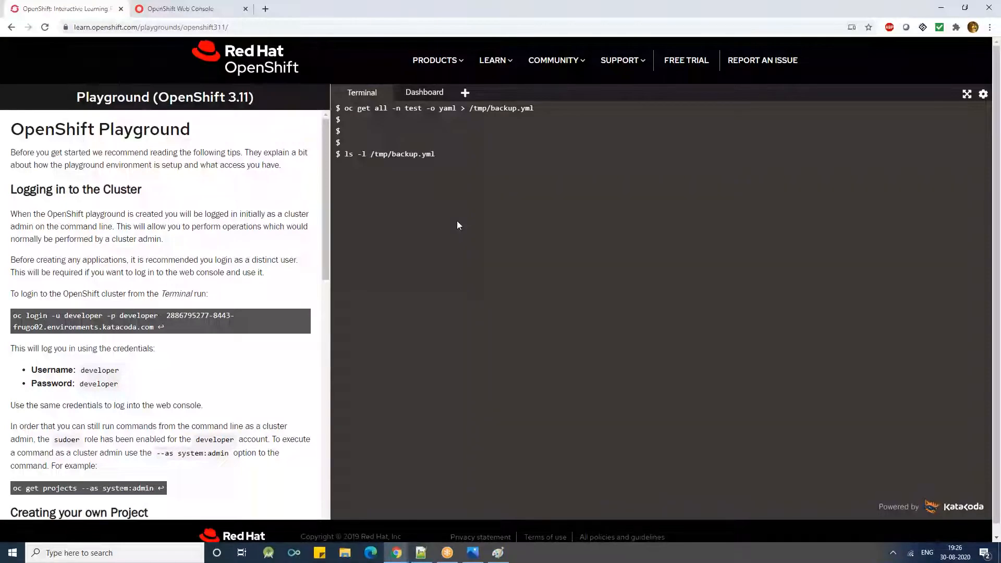
key(Return)
key(Return)
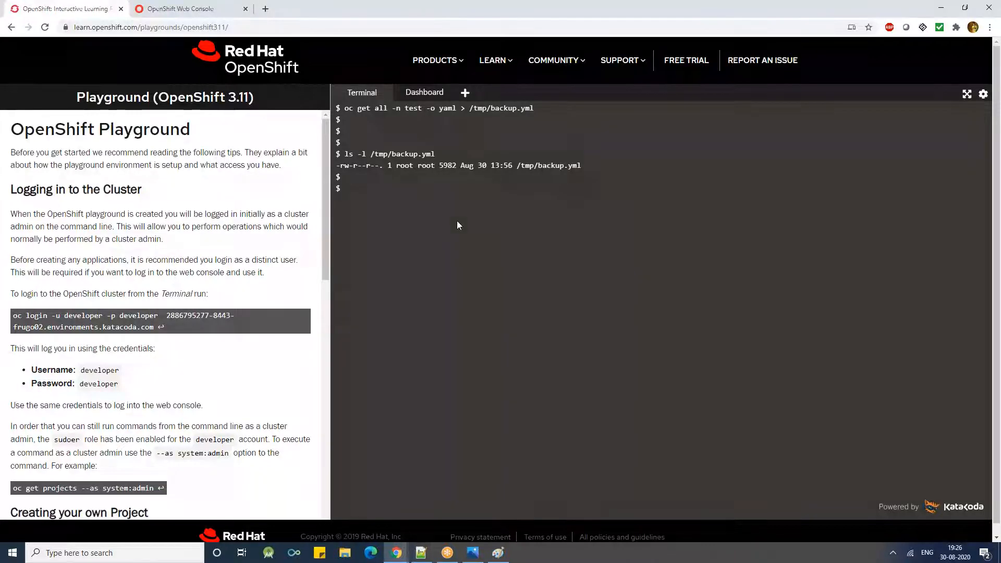
- Run oc get deployment to list the deployments in the current project
text(oc get deploymen)
key(BackSpace)
key(BackSpace)
text(ent)
key(Return)
- Rerun the deployment listing for the test project as oc get deployment -n test
key(Up)
text(-n test)
key(Return)
- Copy the nginx deployment name and delete that deployment with oc delete deployment nginx -n test
double_click(347, 235)
right_click(348, 240)
click(375, 277)
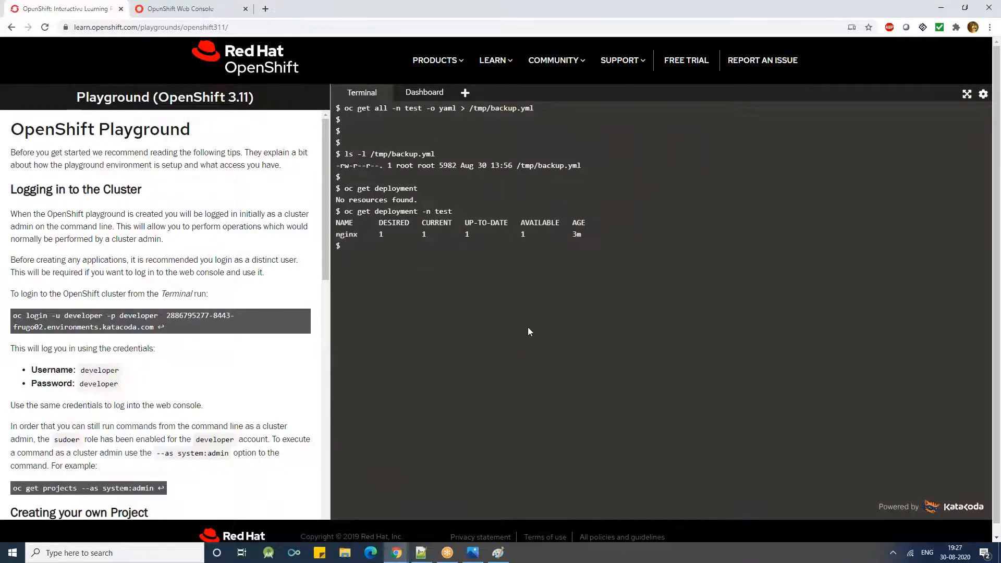
text(oc delete deployment nginx -n test)
key(Return)
key(Return)
key(Return)
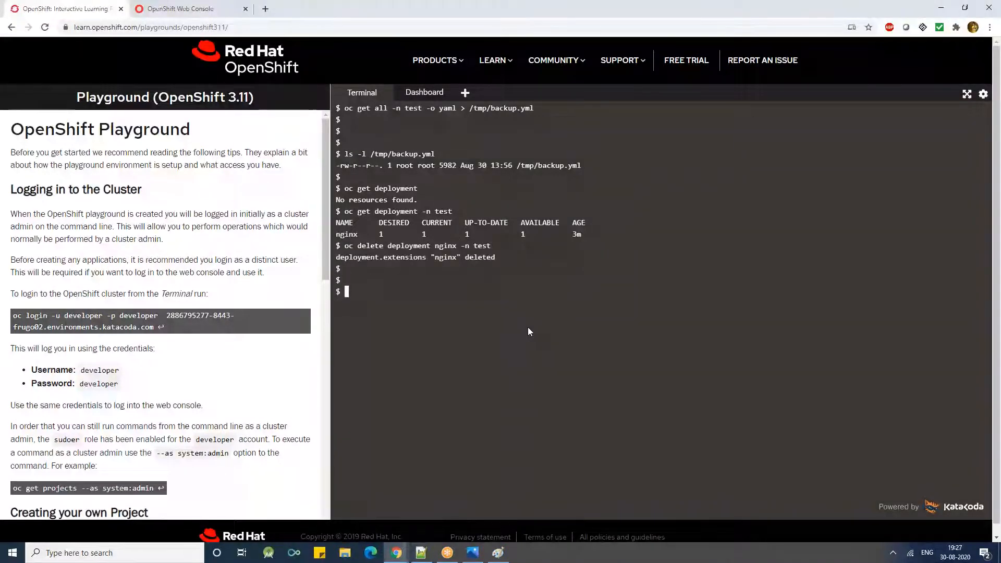
- Clear the terminal and check the test project's deployments again with oc get deployment -n test
key(ctrl+l)
key(Up)
key(Up)
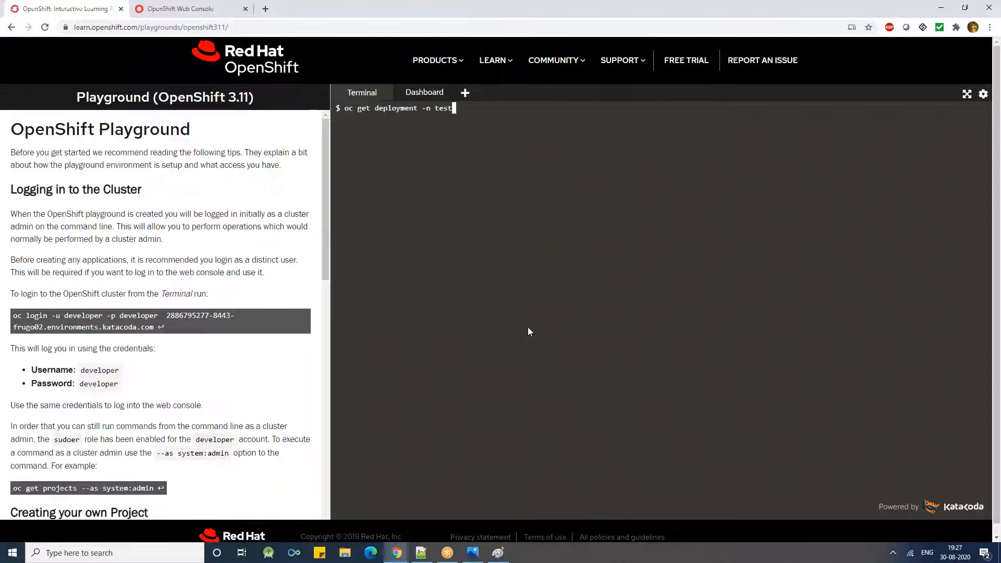
key(Return)
key(Return)
key(Return)
key(Return)
key(Return)
- Recall the backup command, shorten it to oc get all -n test, and run it to check the remaining resources
key(Up)
key(Up)
key(Up)
key(Up)
key(Up)
key(Up)
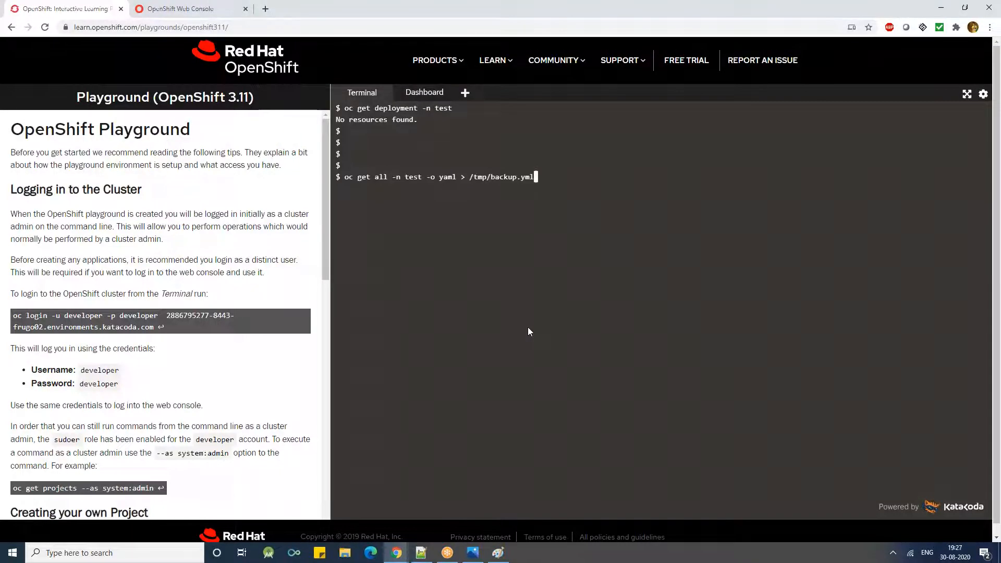
key(BackSpace)
key(BackSpace)
key(BackSpace)
key(BackSpace)
key(BackSpace)
key(BackSpace)
key(BackSpace)
key(BackSpace)
key(BackSpace)
key(BackSpace)
key(BackSpace)
key(BackSpace)
key(BackSpace)
key(BackSpace)
key(BackSpace)
key(BackSpace)
key(BackSpace)
key(BackSpace)
key(BackSpace)
key(BackSpace)
key(BackSpace)
key(BackSpace)
key(BackSpace)
key(BackSpace)
key(BackSpace)
key(BackSpace)
key(Return)
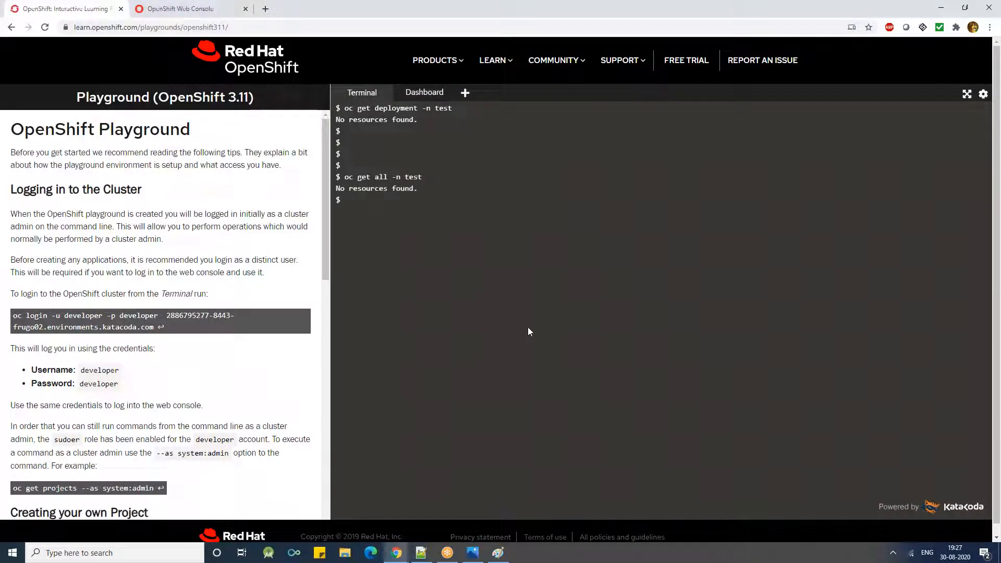
- Restore the resources from the backup file with oc create -f /tmp/backup.yml and check the command's output
key(Return)
key(Return)
key(Return)
text(oc create)
text( if)
key(BackSpace)
key(BackSpace)
key(BackSpace)
text(-f /tmp/backup.yml)
key(Return)
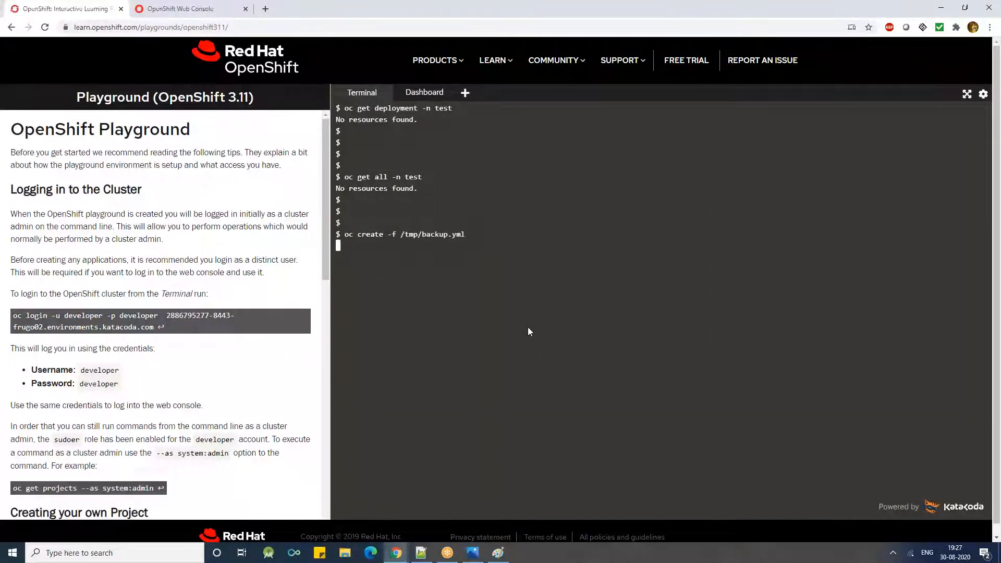
key(Return)
triple_click(439, 267)
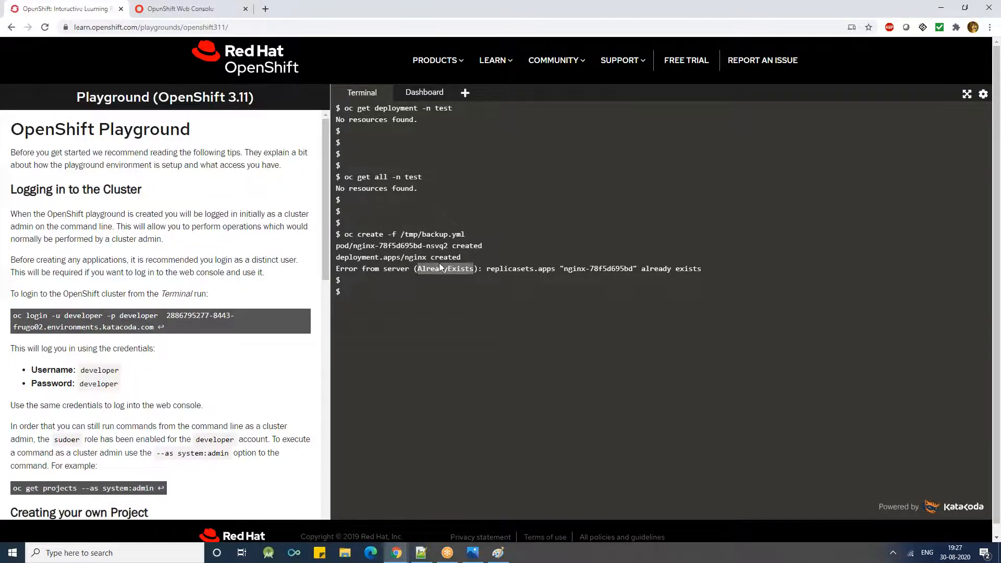
click(435, 289)
- Rerun oc get all -n test and examine the restored pod, deployment and replica set
key(Up)
key(Up)
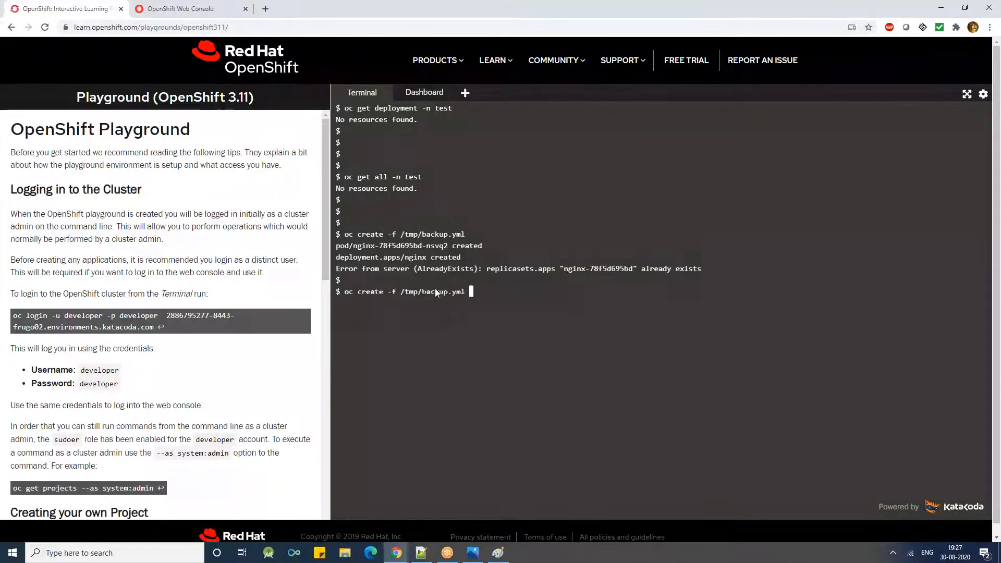
key(Return)
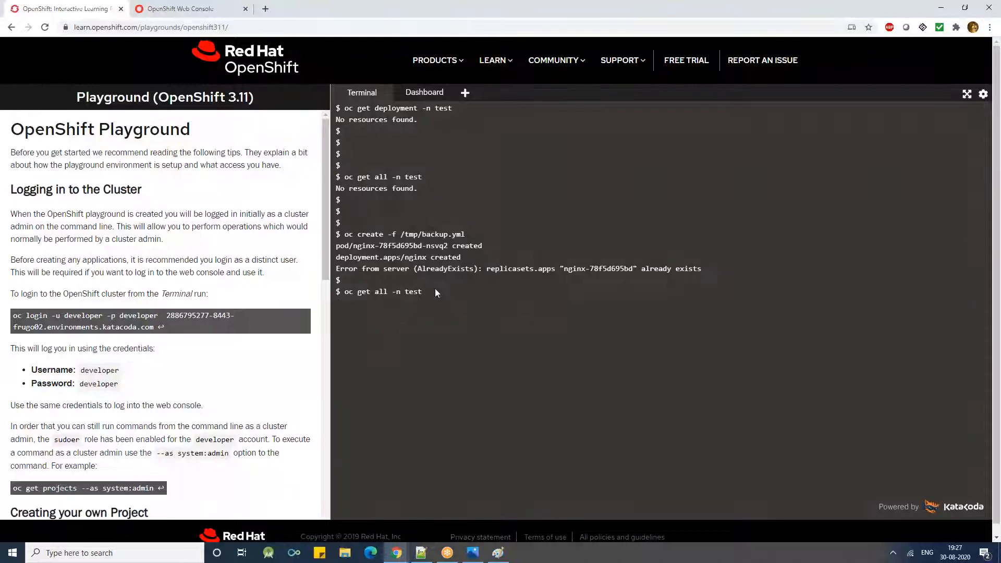
triple_click(371, 358)
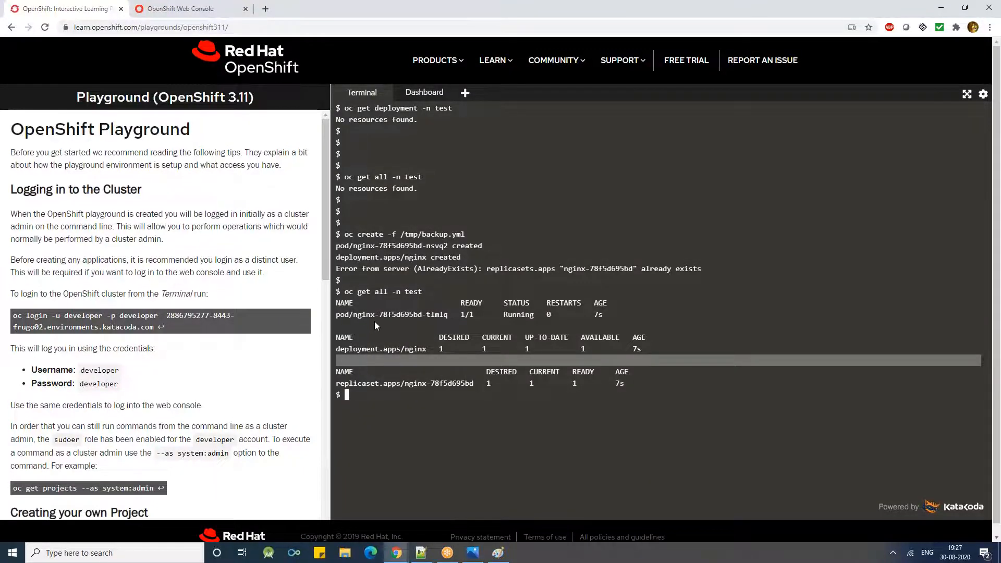
triple_click(375, 322)
double_click(356, 375)
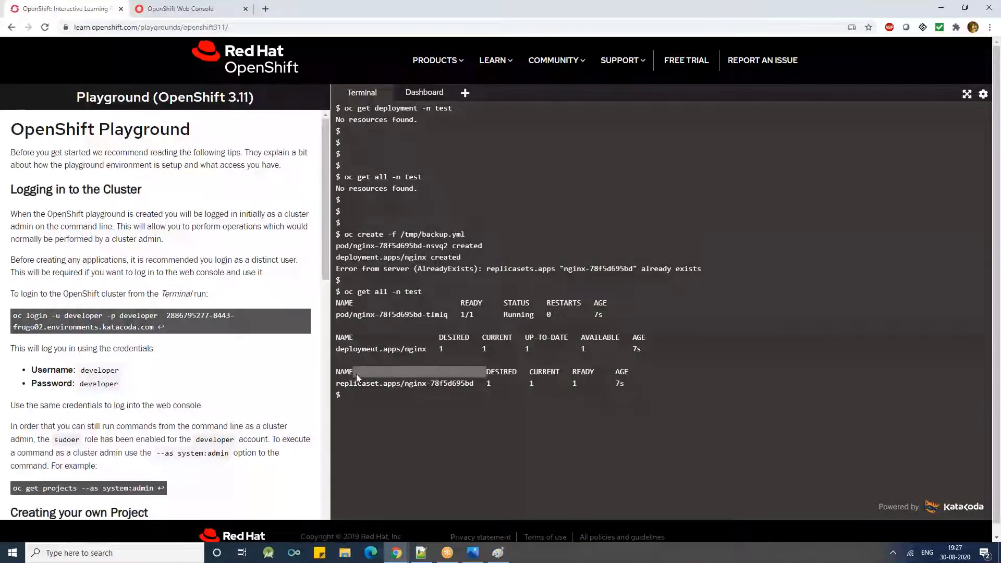
click(558, 293)
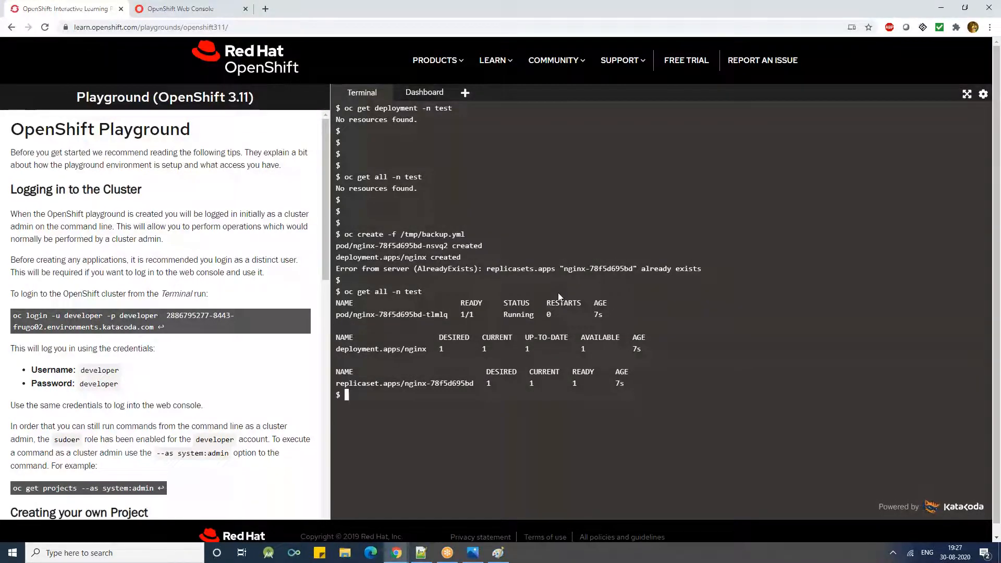
- Review the restore command and the listed pod, deployment and replica set in the terminal output, and clear the terminal
scroll(558, 297, up, 4)
drag(452, 257, 442, 294)
click(520, 311)
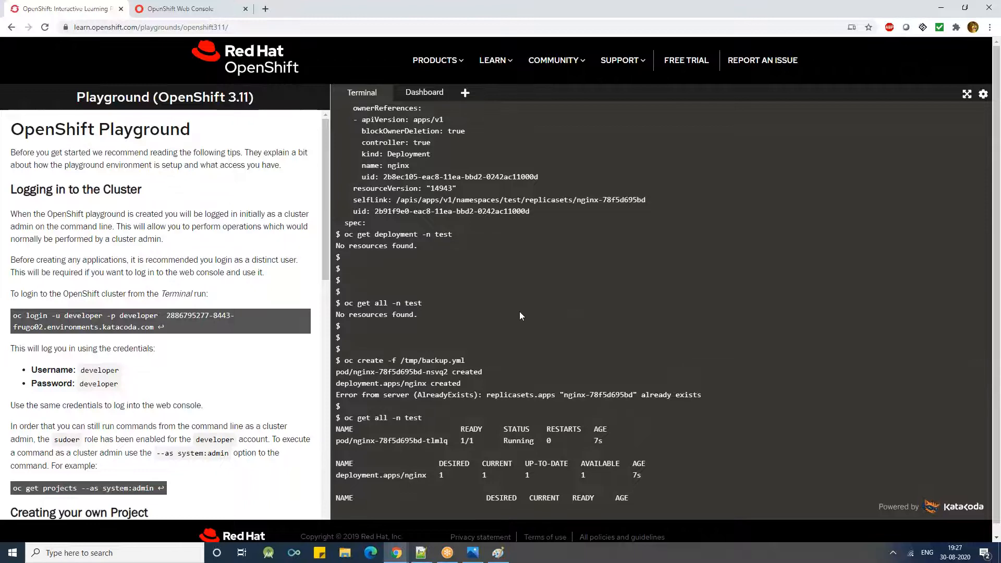
scroll(519, 311, up, 10)
scroll(520, 308, down, 12)
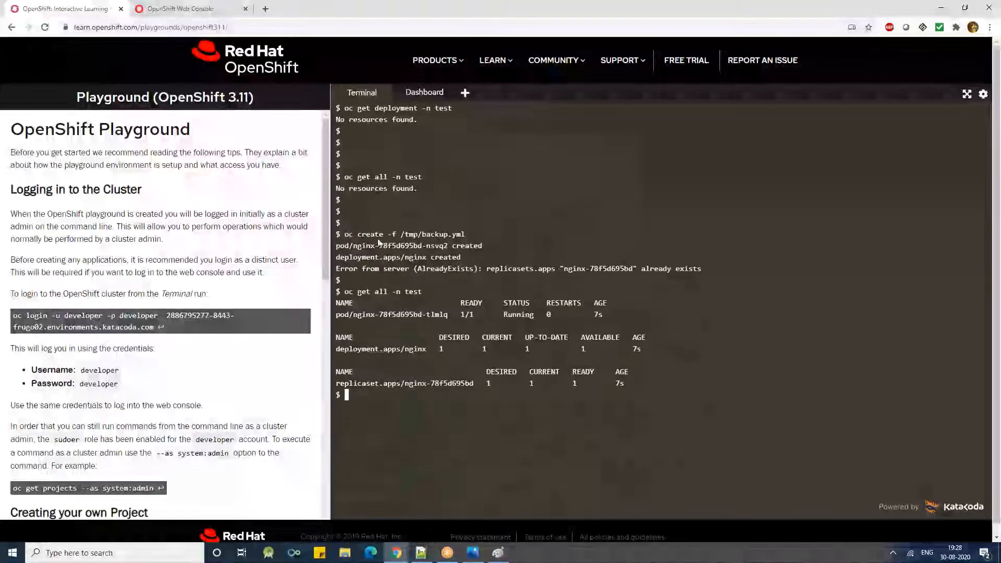
drag(348, 233, 521, 233)
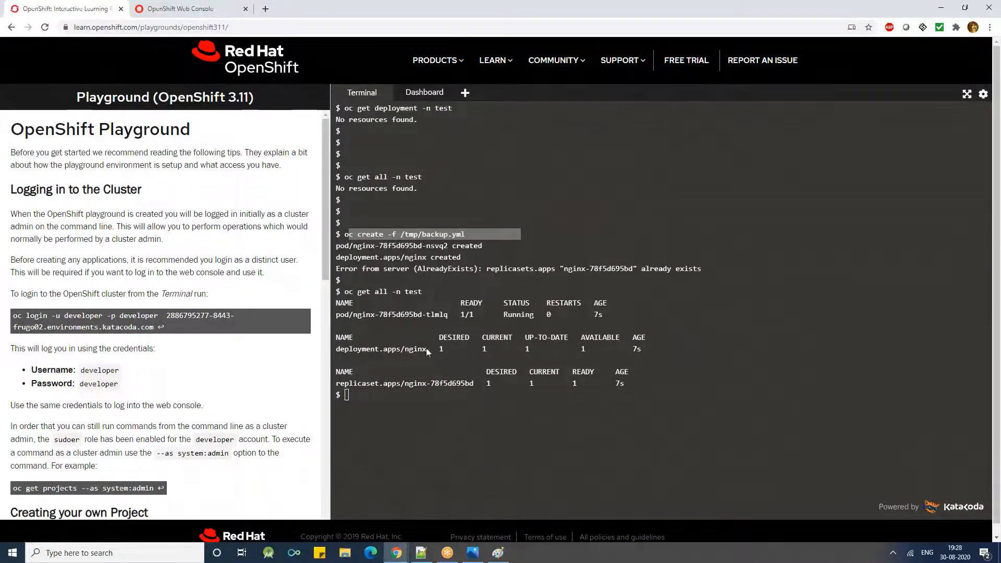
drag(642, 395, 335, 303)
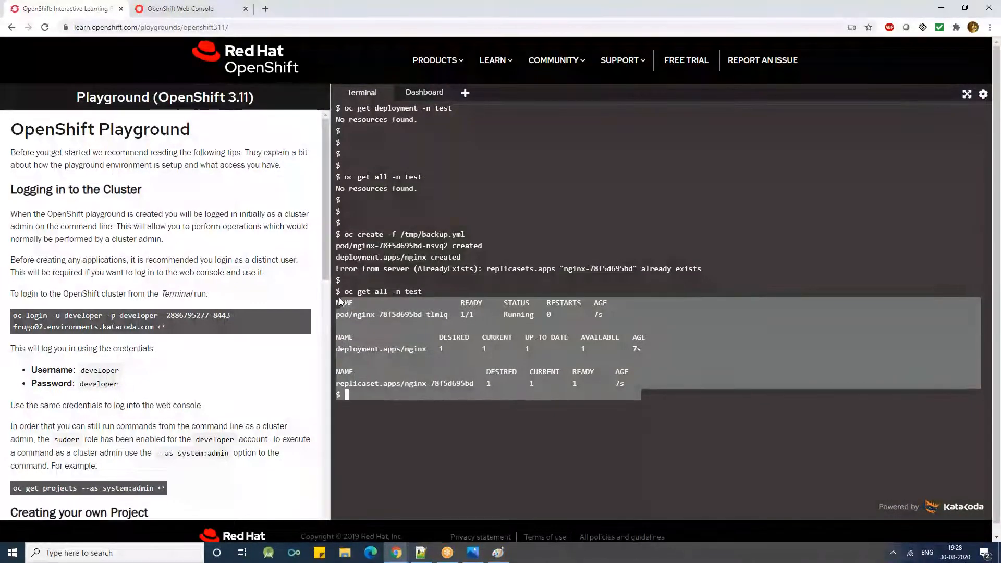
click(352, 289)
drag(339, 292, 637, 395)
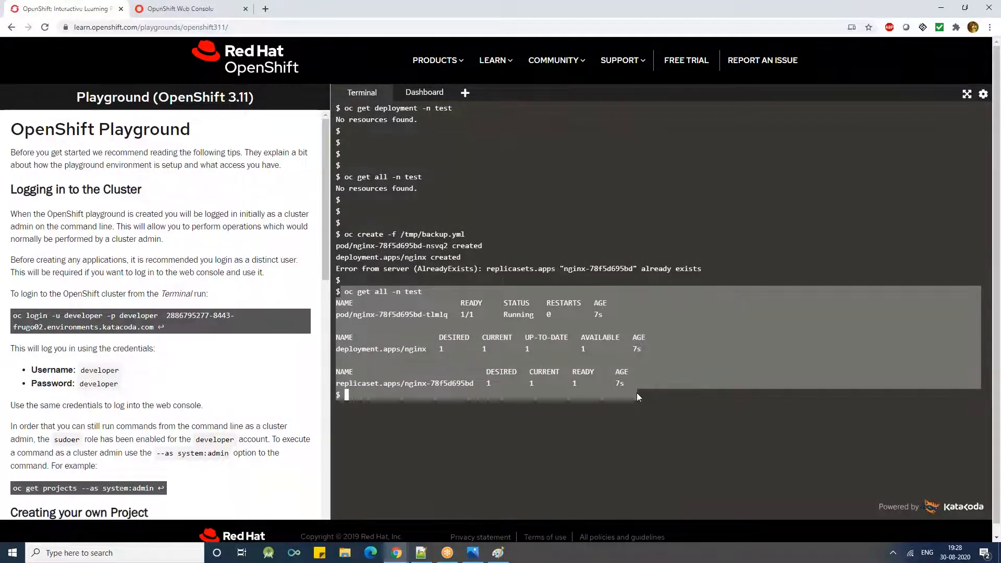
click(615, 414)
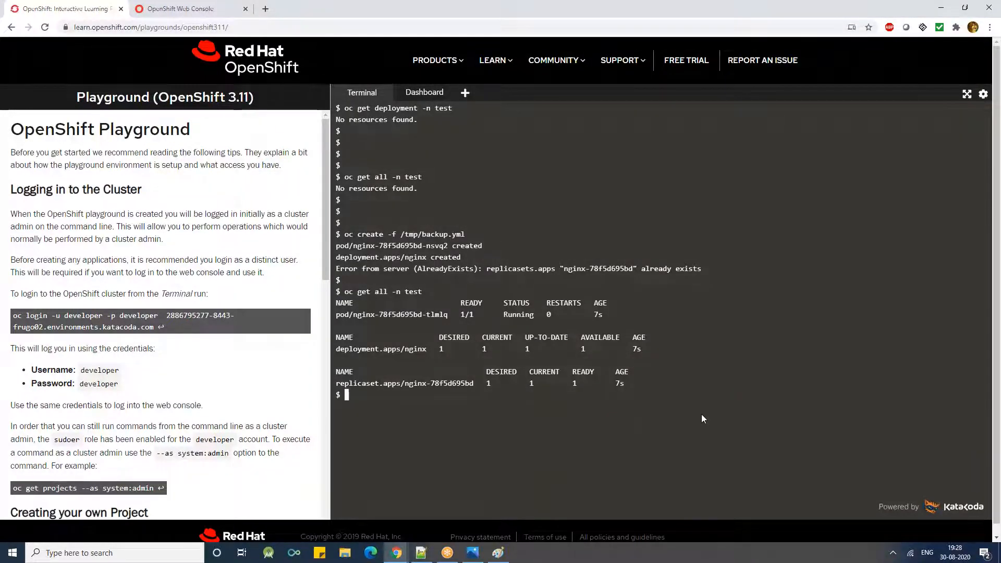
key(ctrl+l)
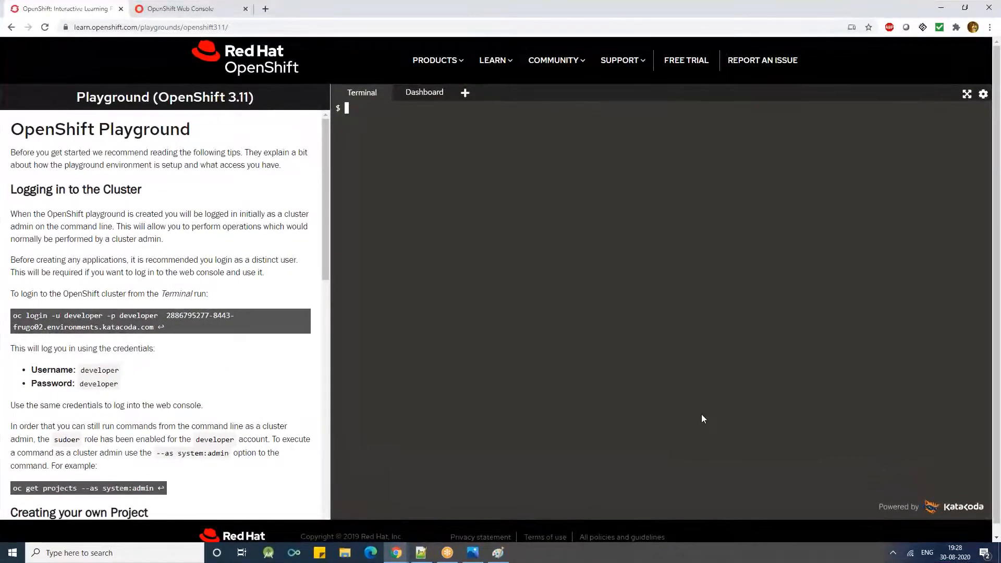
text(oyh)
key(BackSpace)
key(BackSpace)
key(BackSpace)
key(BackSpace)
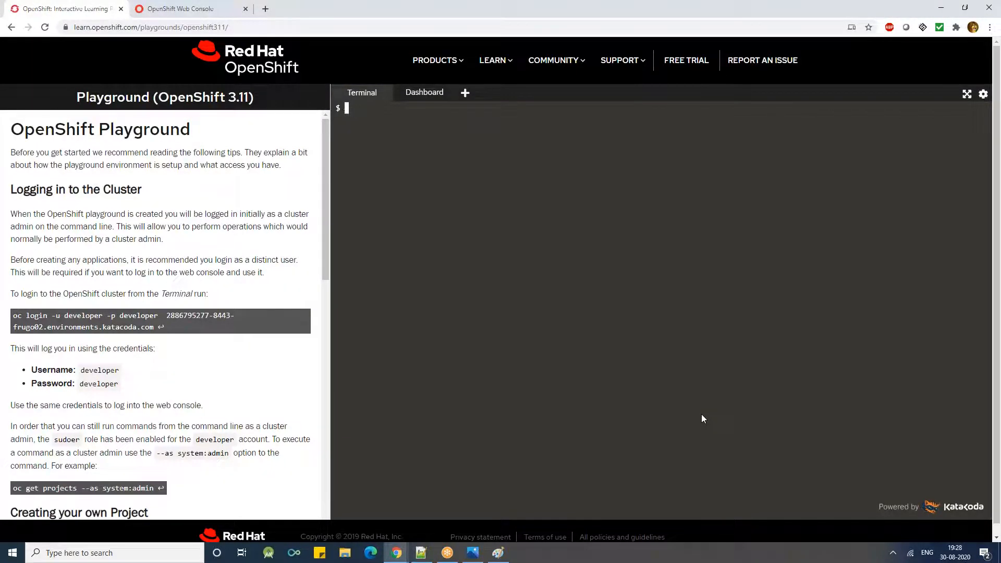
- Switch to the OpenShift web console, check Test-Project's storage, and open the nginx deployment from the monitoring page
click(211, 8)
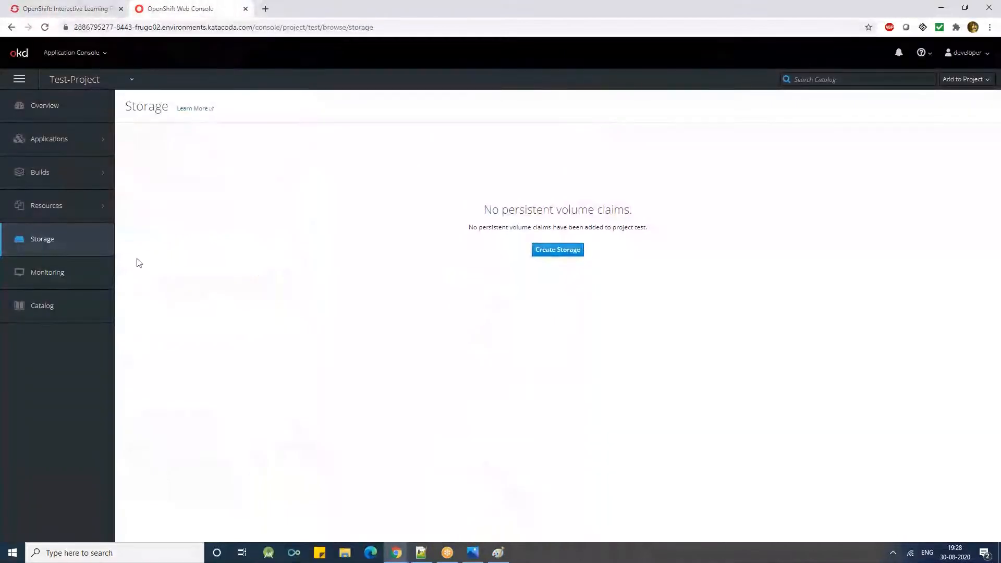
triple_click(530, 212)
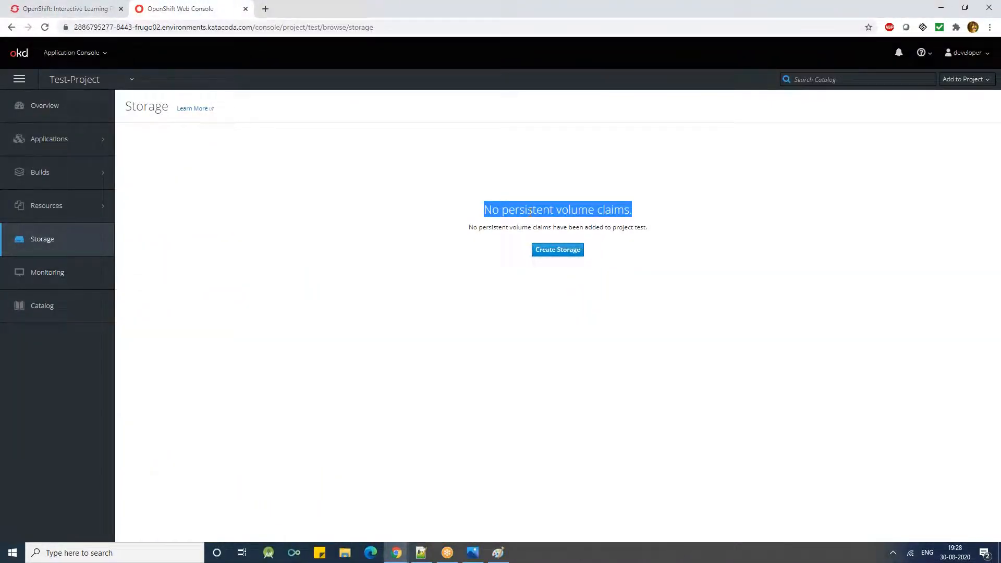
click(74, 283)
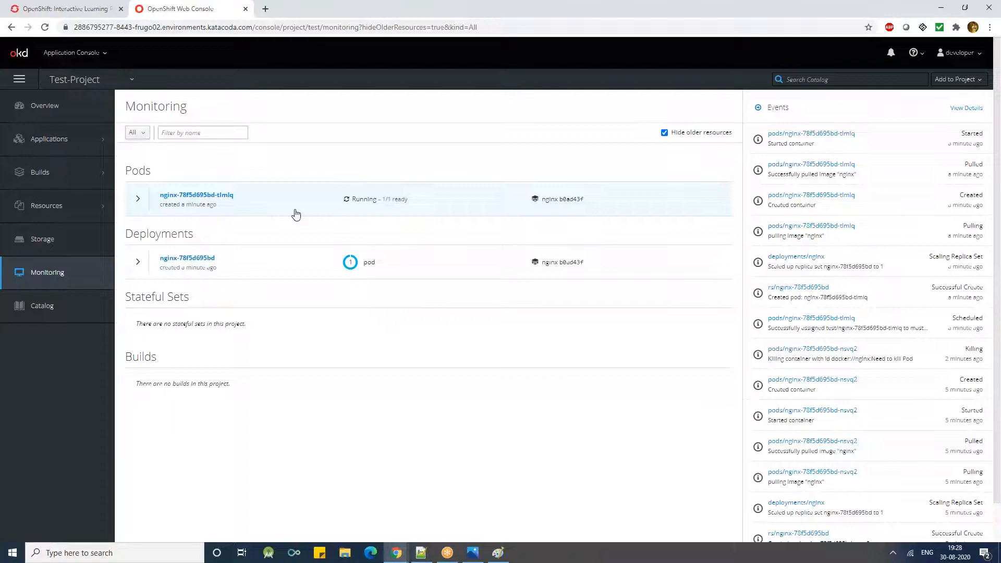
click(140, 264)
click(188, 258)
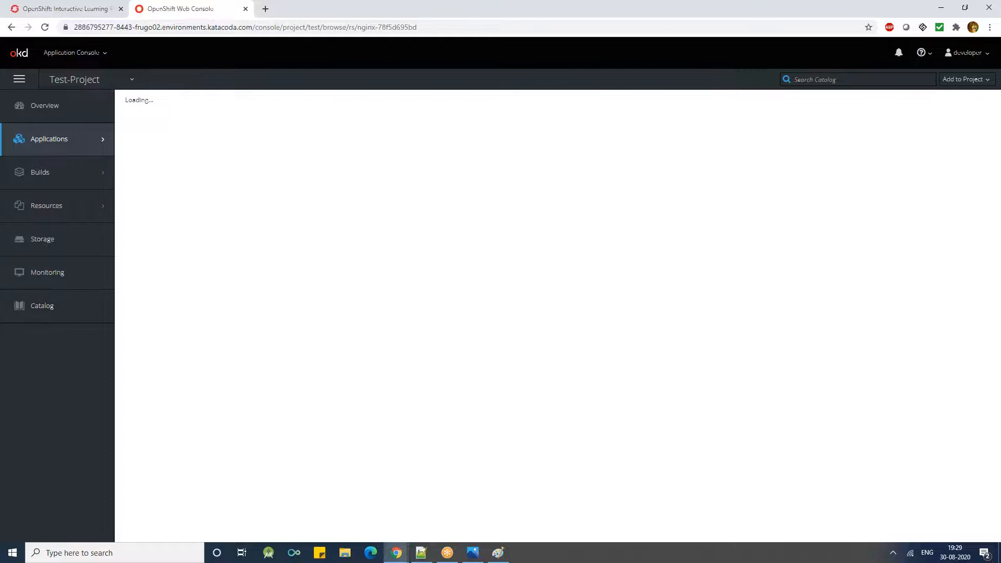
- Scale the nginx deployment up to 8 pods and check the pod statuses on its details page
click(436, 216)
click(436, 215)
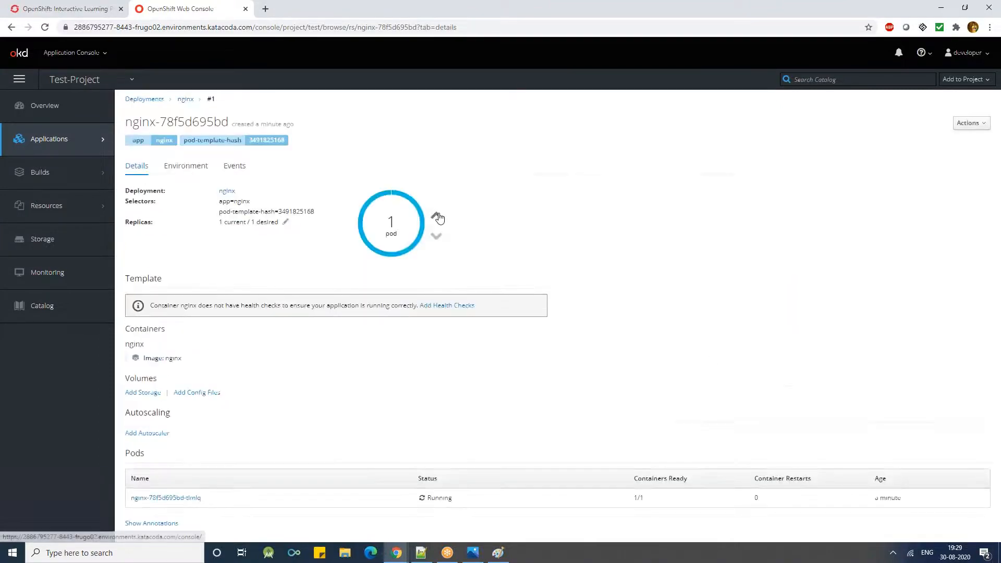
click(436, 217)
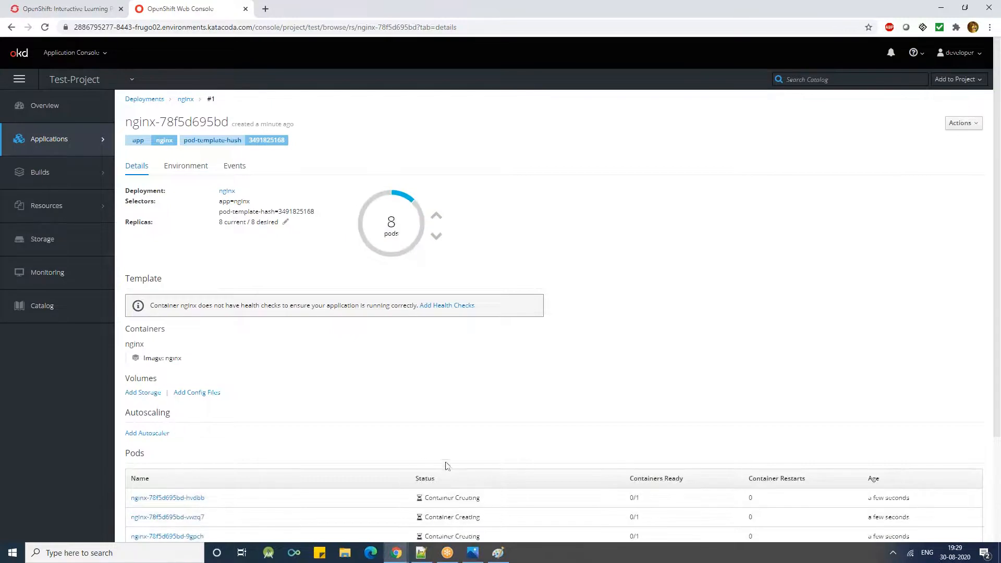
scroll(495, 480, down, 3)
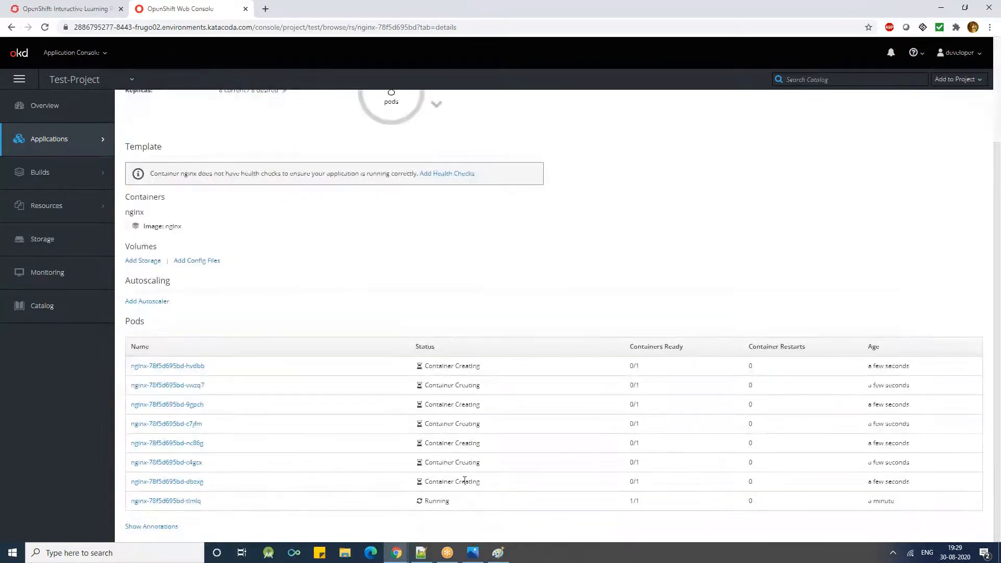
scroll(443, 348, up, 3)
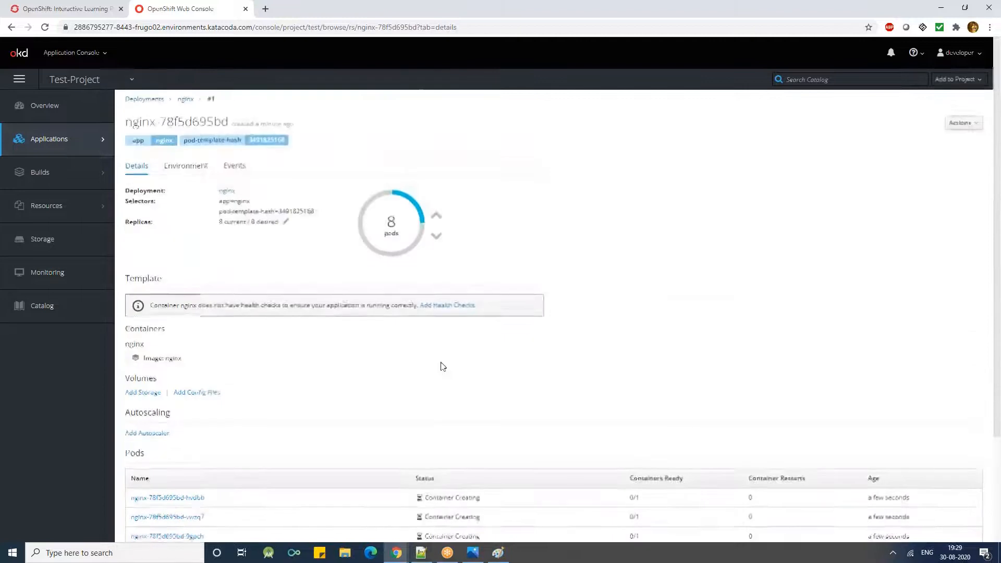
mouse_move(392, 245)
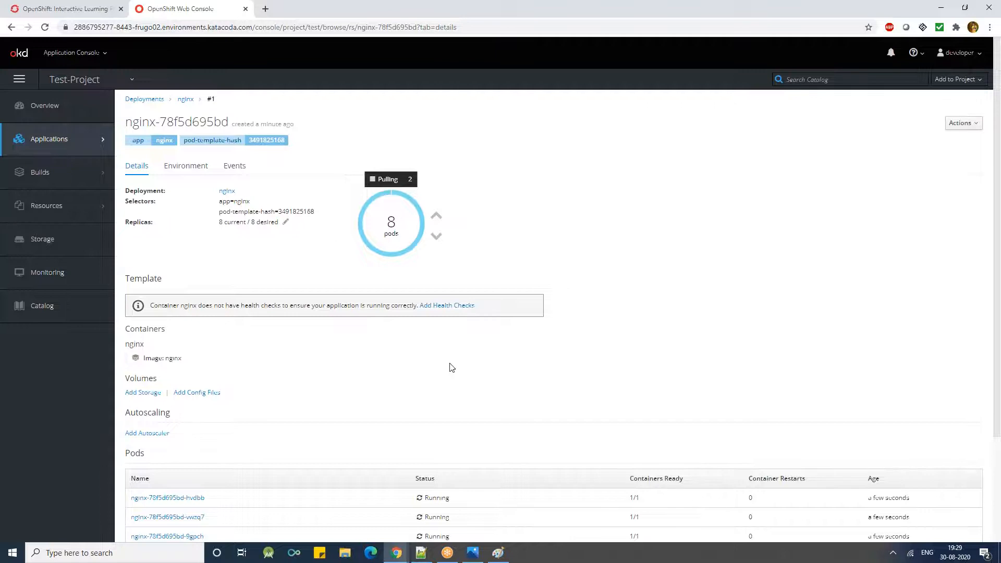
- Switch back to the playground terminal and list the test project's pods with oc get pods -n test
click(99, 10)
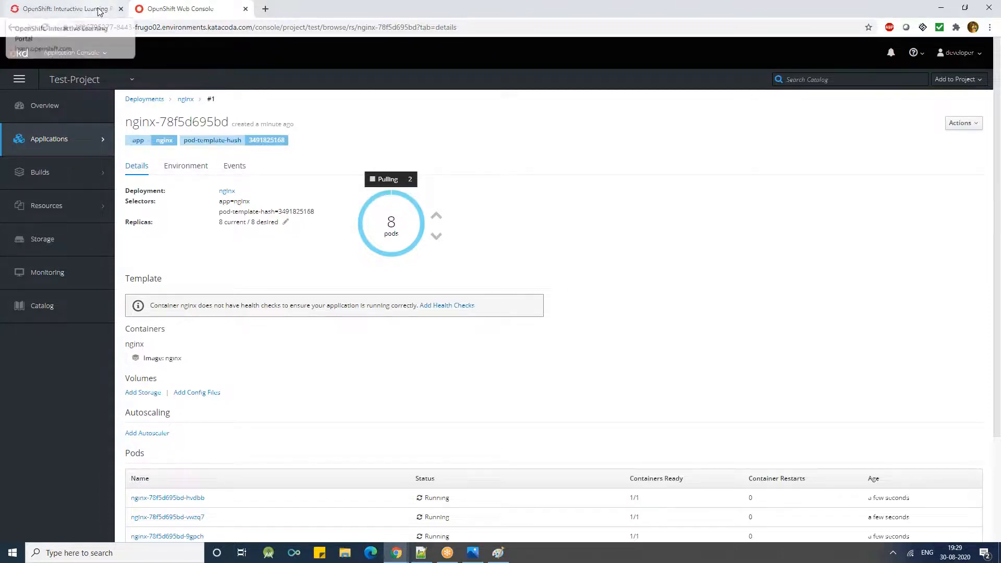
click(543, 309)
text(oc )
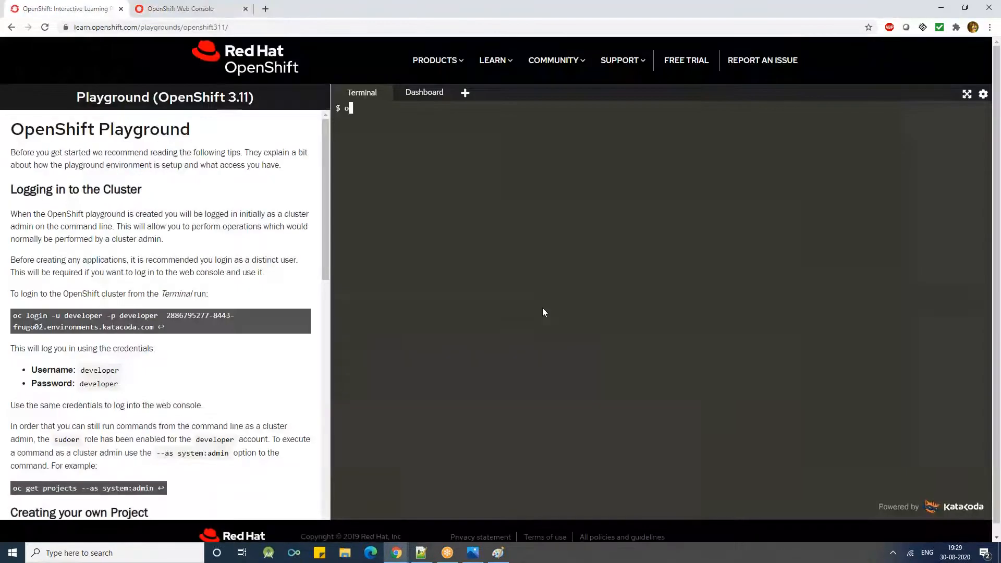
text(get pods -n test)
key(Return)
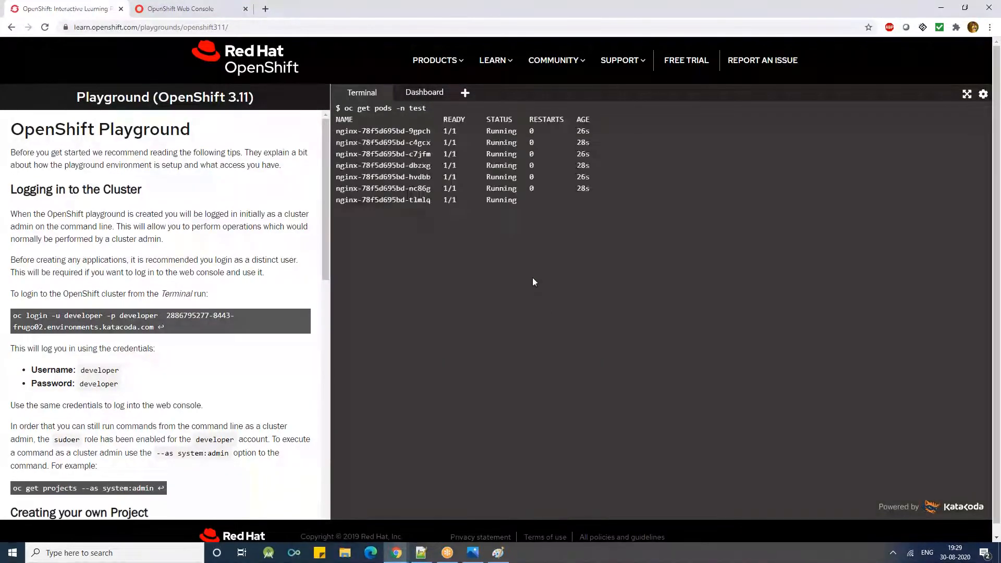
key(Return)
key(Return)
- Rerun the pod listing with the --watch option to follow pod changes in the test project live
key(Up)
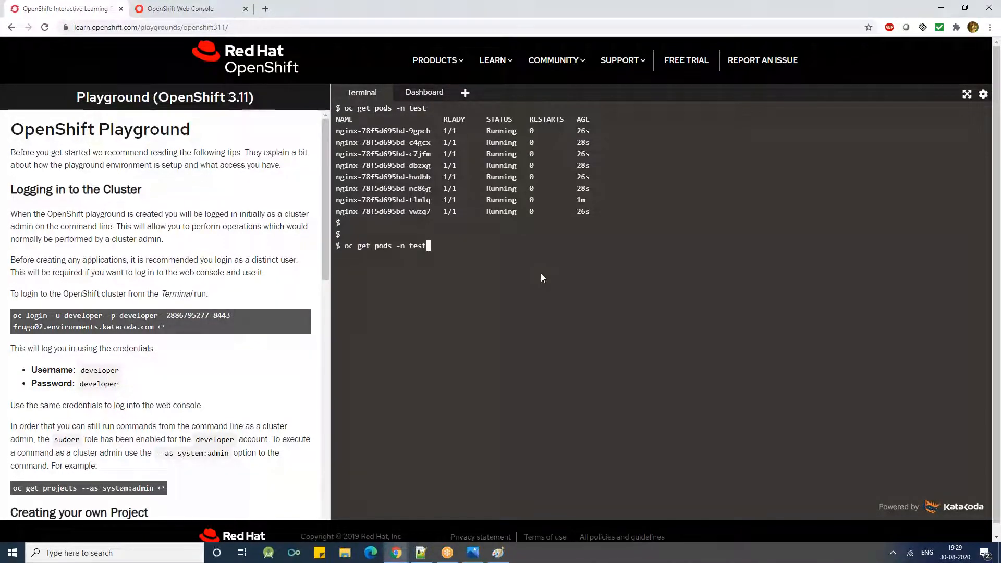
text(--watch)
key(Return)
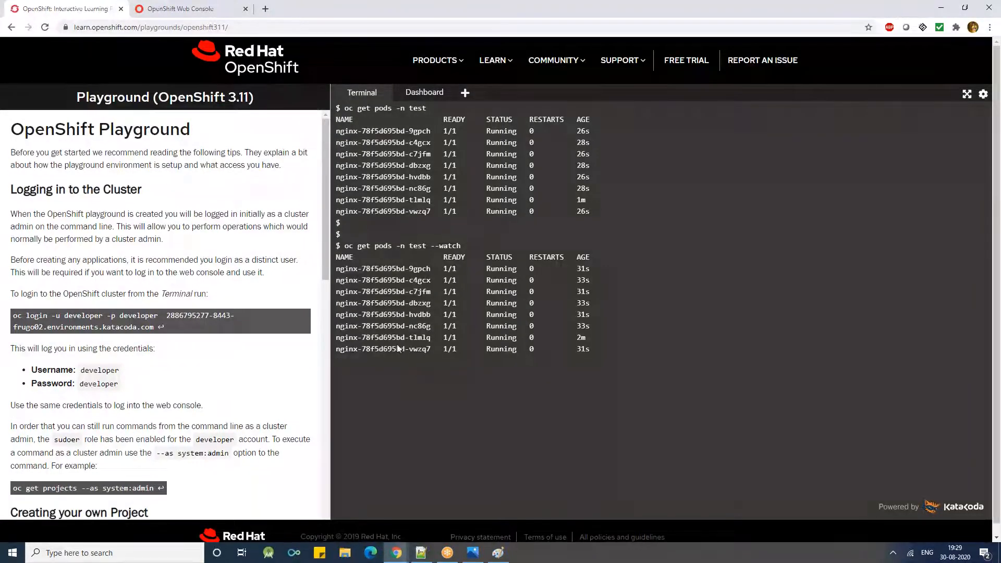
- Scale the nginx deployment down to 1 pod in the web console and follow the pod changes in the terminal watch
click(153, 14)
click(435, 237)
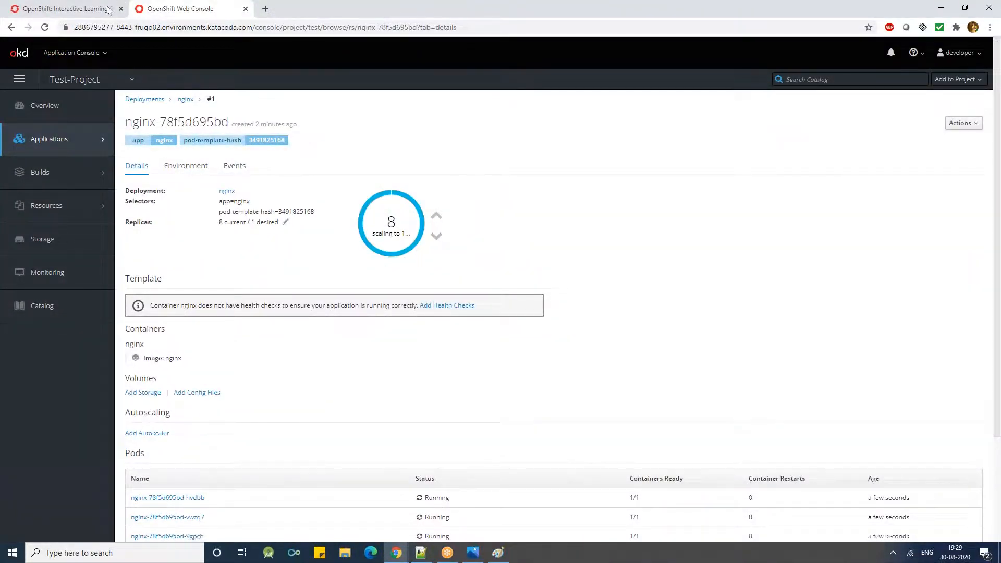
click(65, 9)
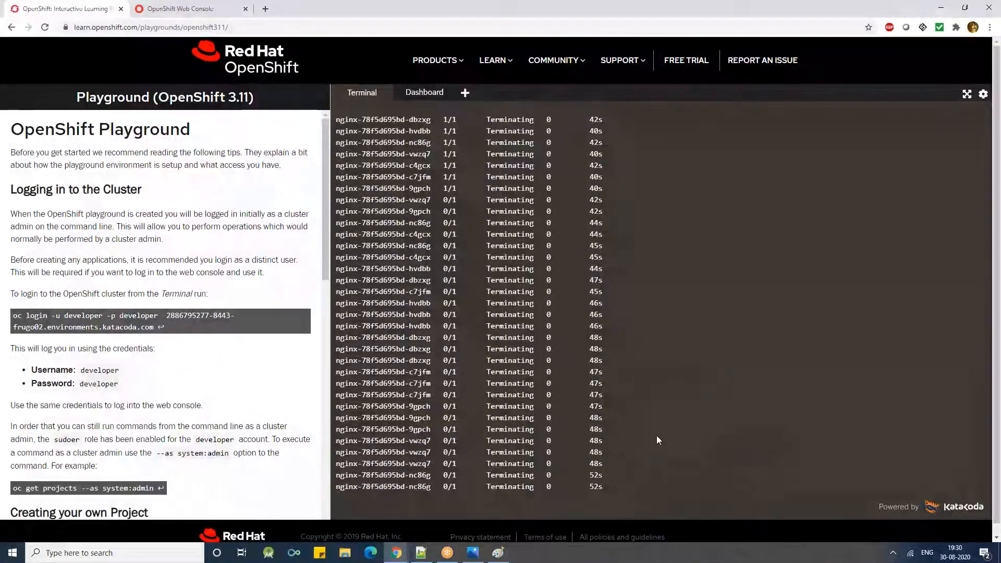
click(177, 8)
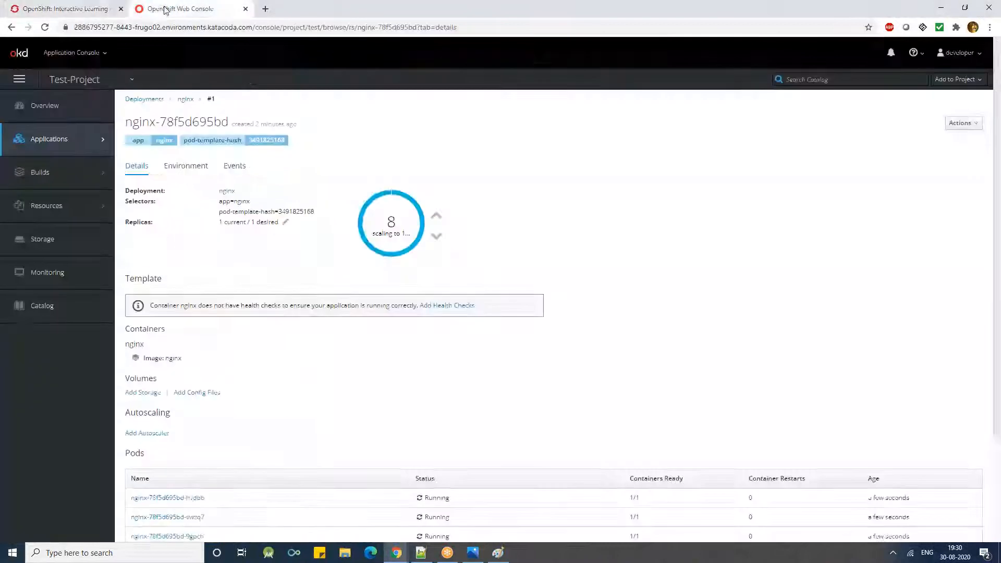
click(79, 6)
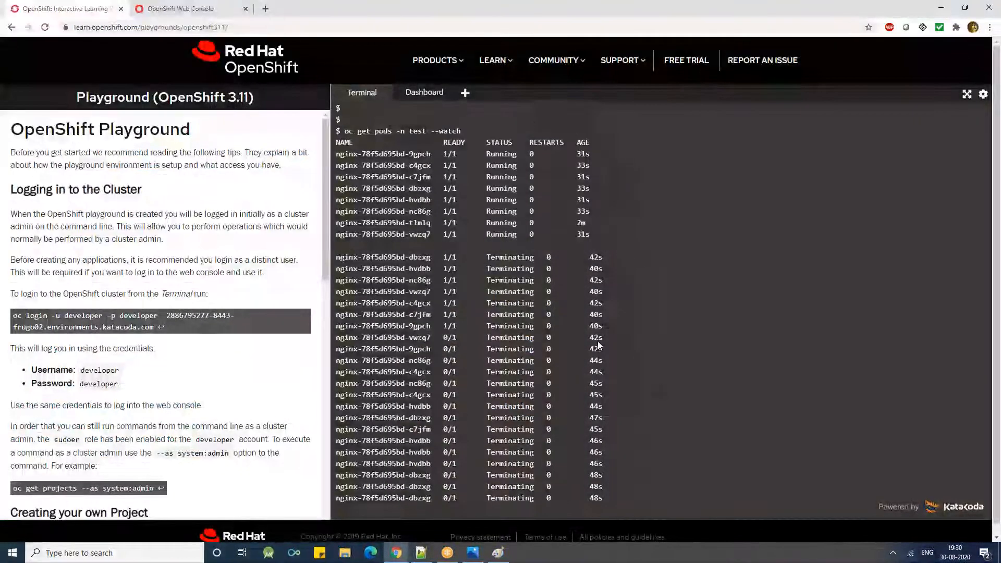
- Stop the running pod watch and clear the terminal
key(Return)
text(\)
key(ctrl+c)
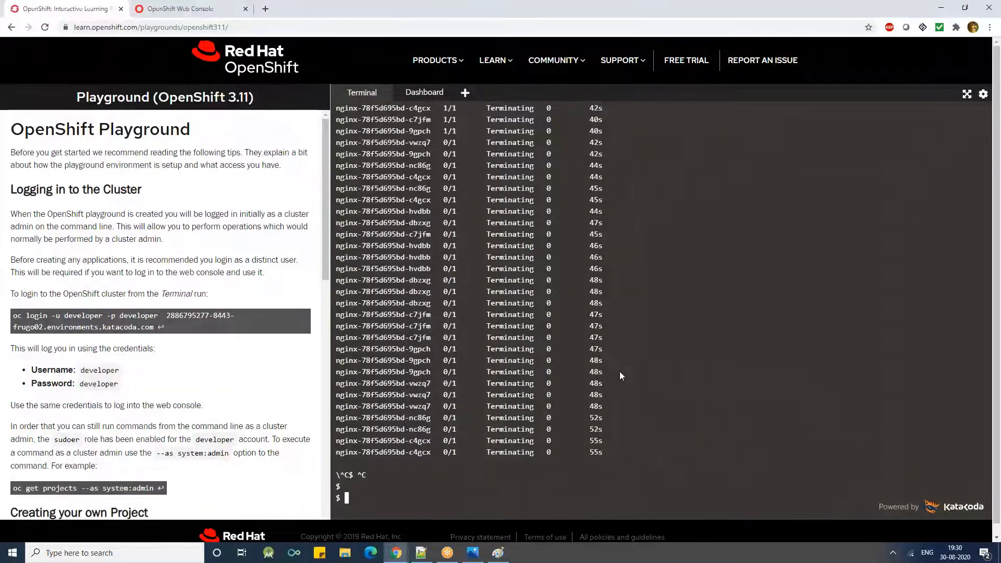
key(ctrl+l)
- Recall the watch command, remove its --watch option, and run oc get pods -n test to check the remaining pods
key(Up)
key(BackSpace)
key(BackSpace)
key(BackSpace)
key(BackSpace)
key(BackSpace)
key(BackSpace)
key(BackSpace)
key(BackSpace)
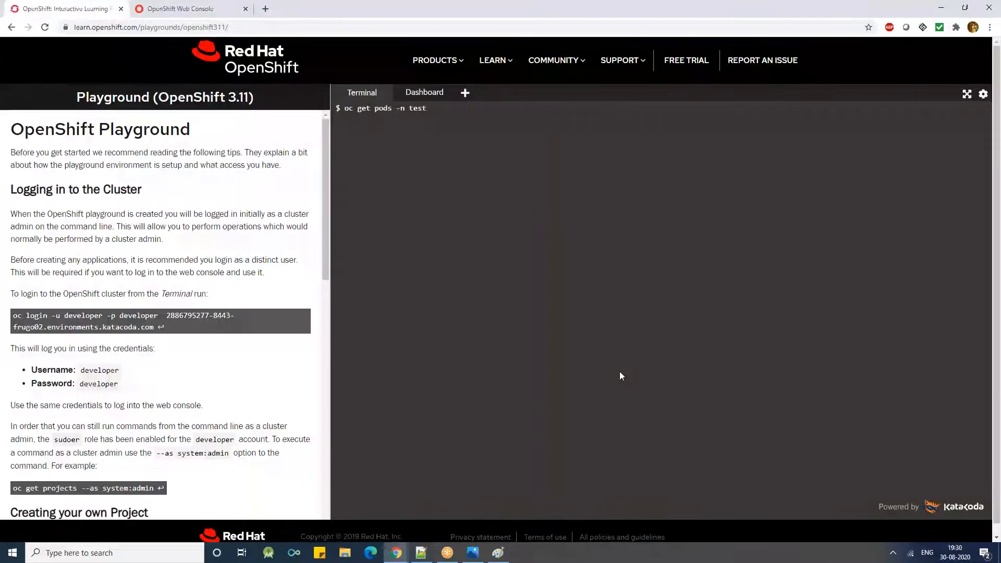
key(Return)
key(Return)
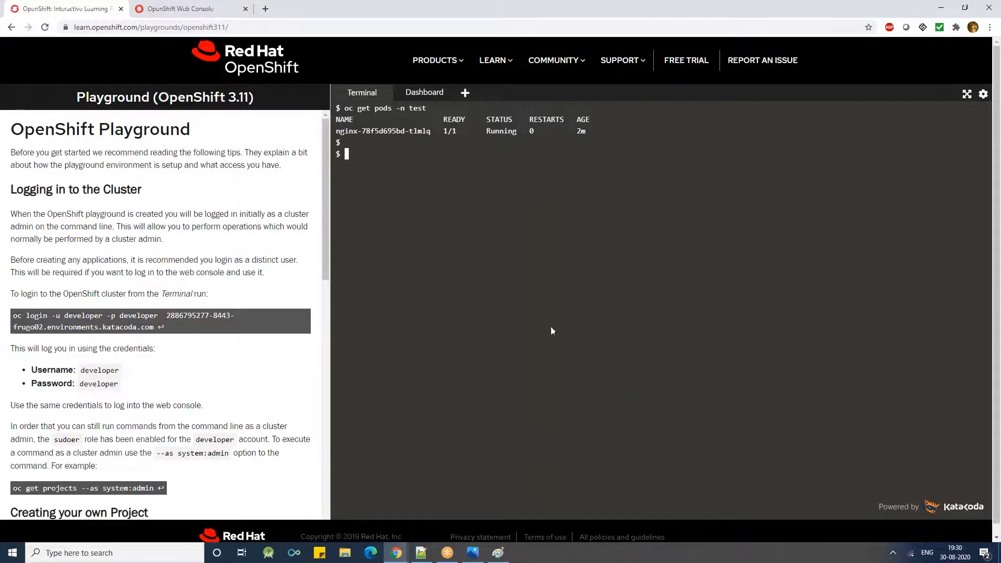
- Return to the web console, view the nginx deployment's environment settings, and go back to its details
click(223, 11)
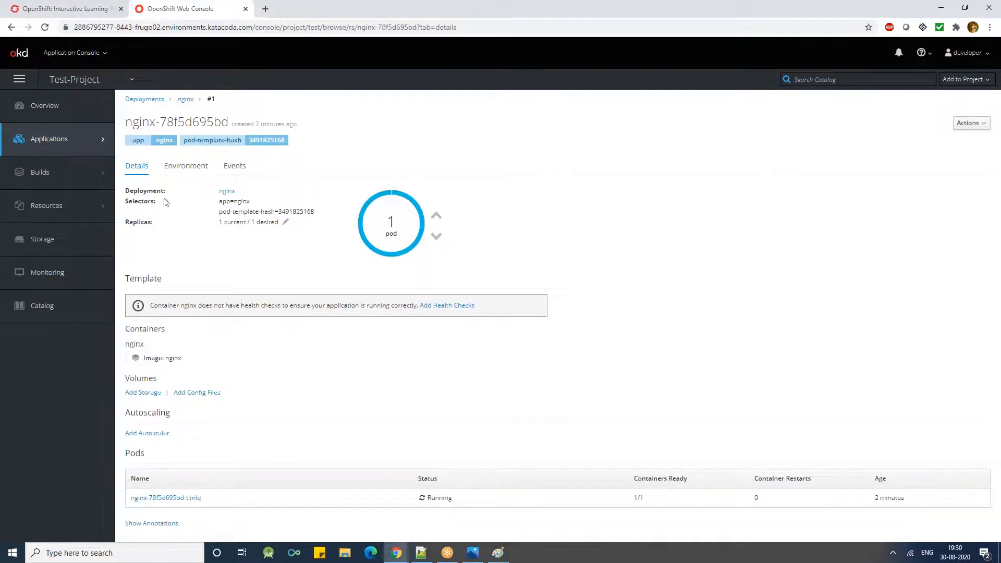
click(184, 167)
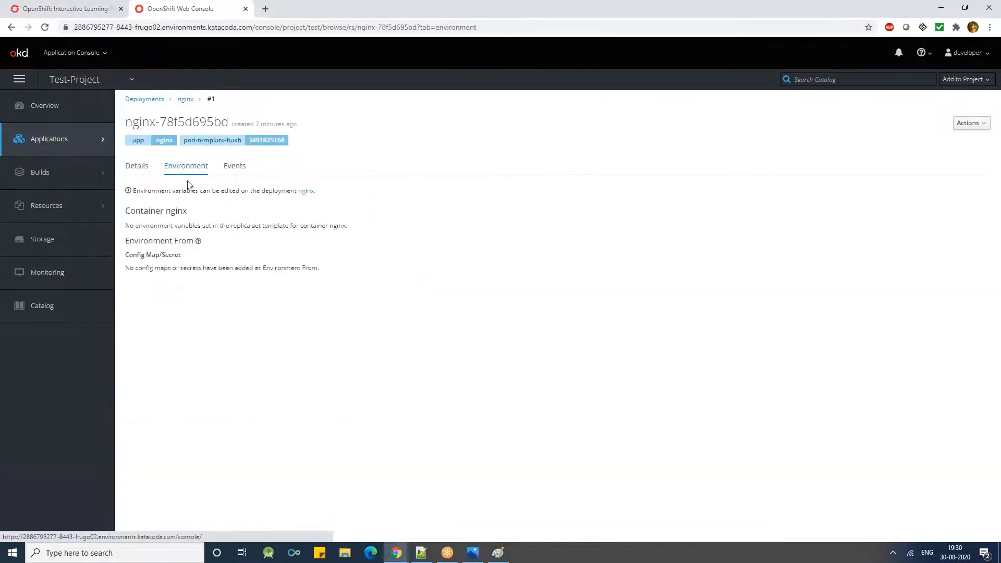
click(145, 167)
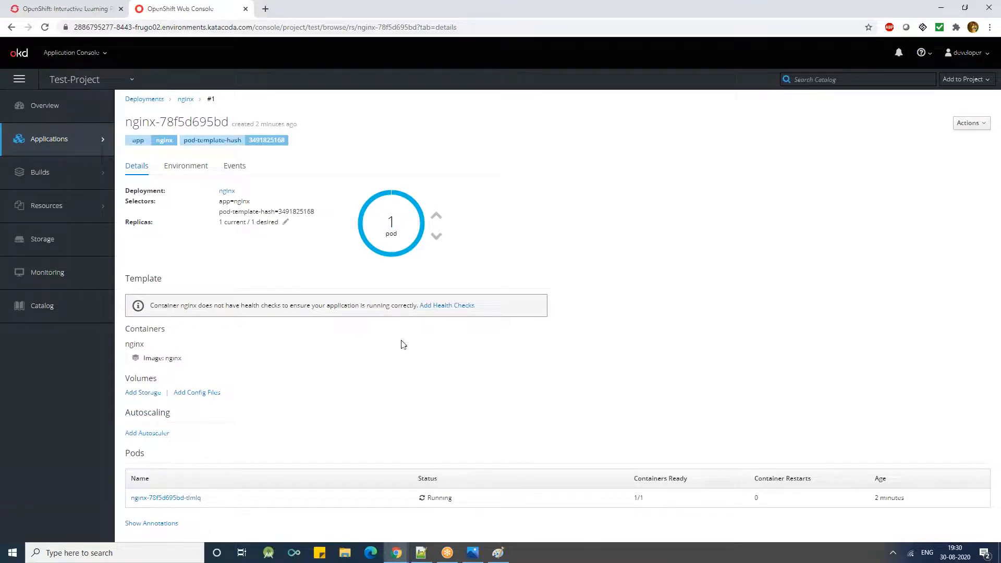
- Open the nginx health checks form, examine the readiness probe's type options, and return to the nginx deployment without saving
click(437, 306)
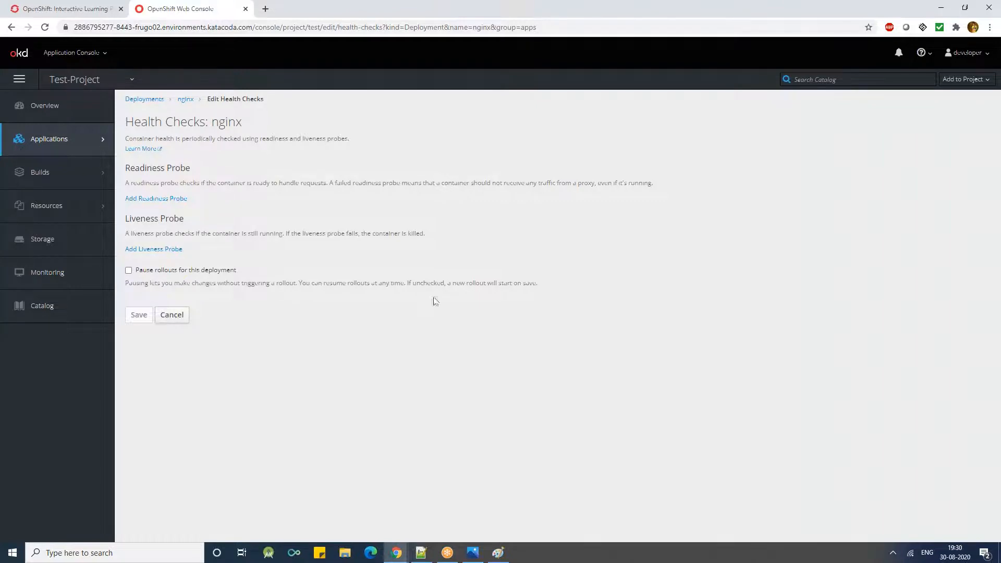
drag(143, 161, 124, 218)
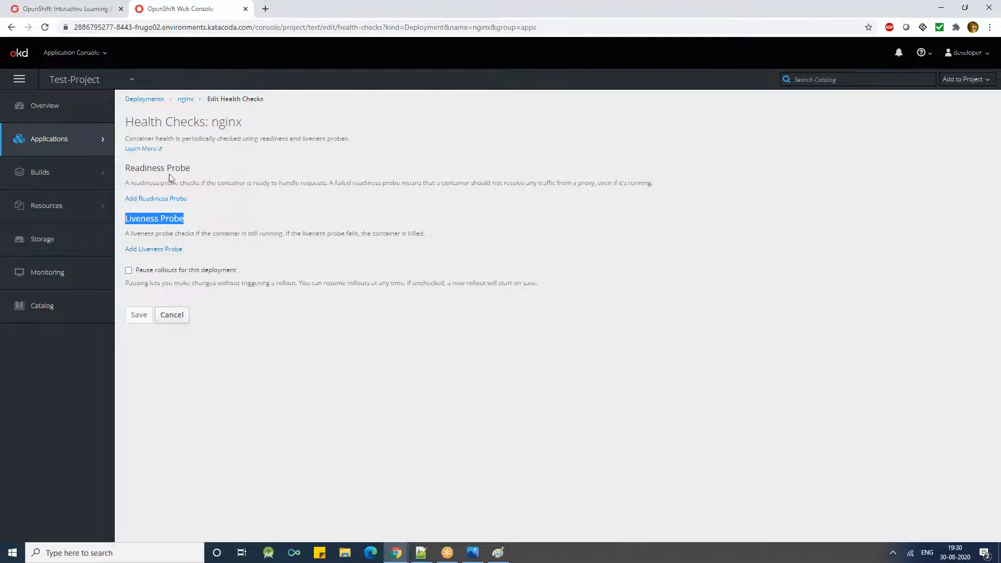
click(148, 199)
click(151, 220)
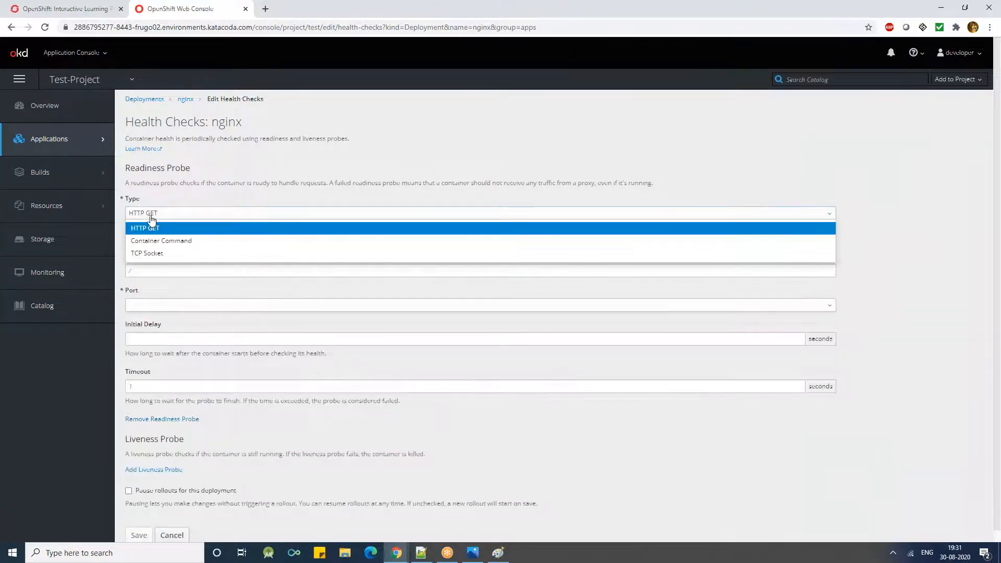
click(152, 218)
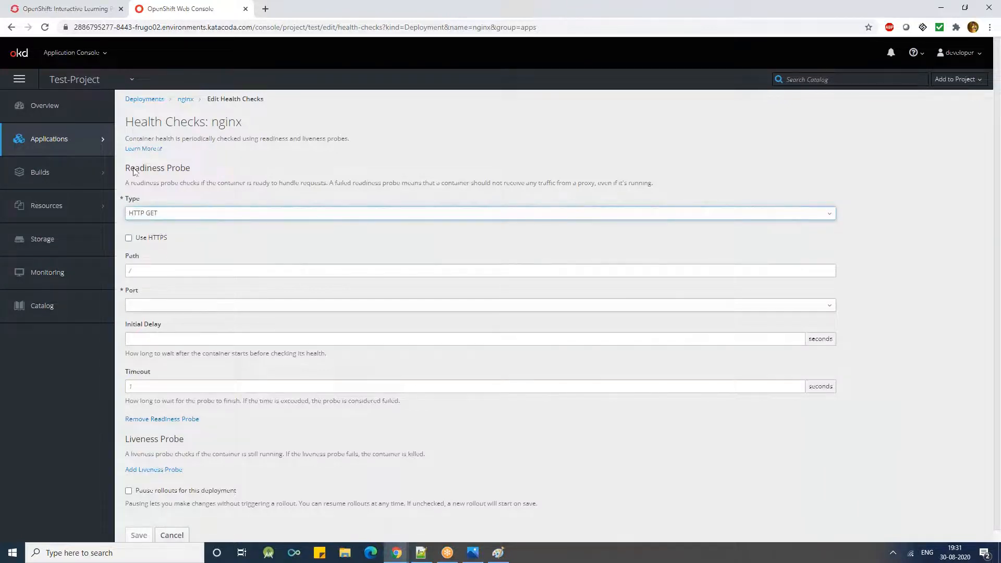
click(186, 99)
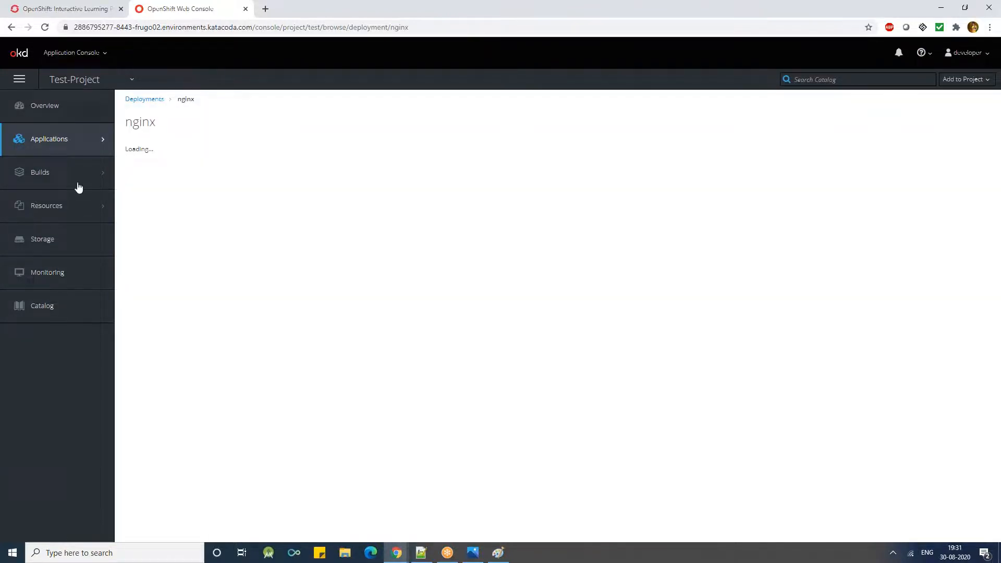
- Open the terminal of the running nginx pod from the project's pod list and list the root directory with ls
mouse_move(68, 187)
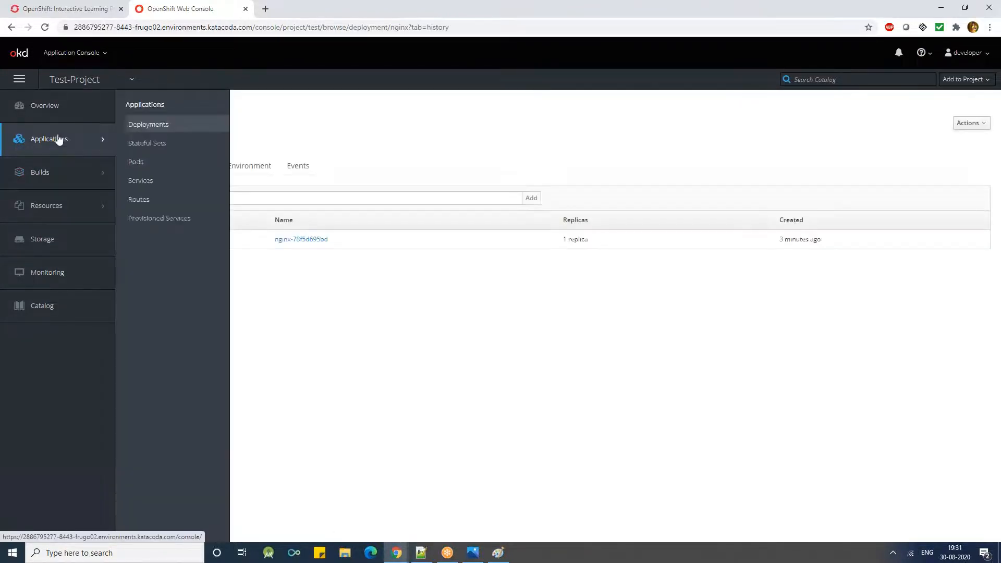
mouse_move(62, 137)
click(135, 162)
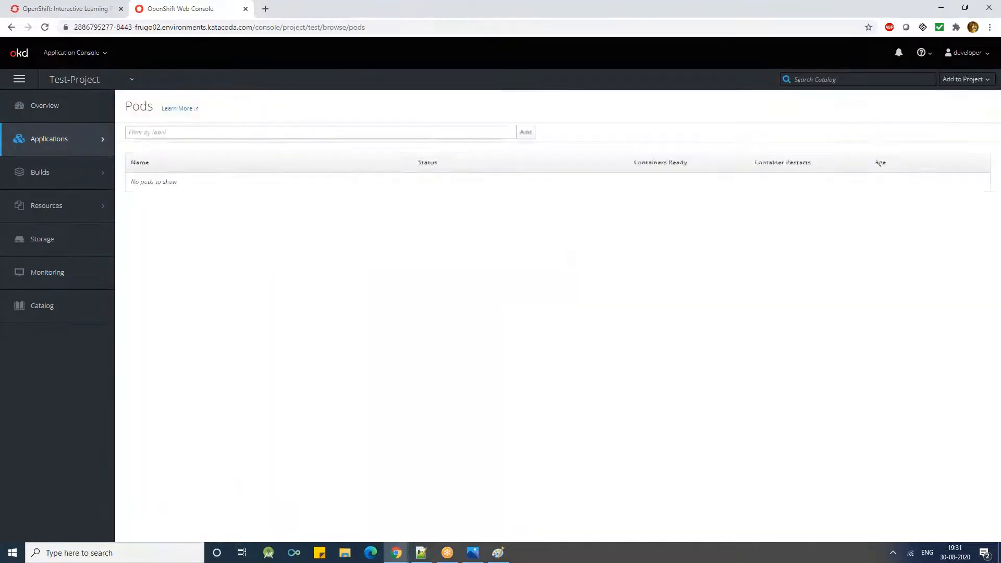
click(170, 182)
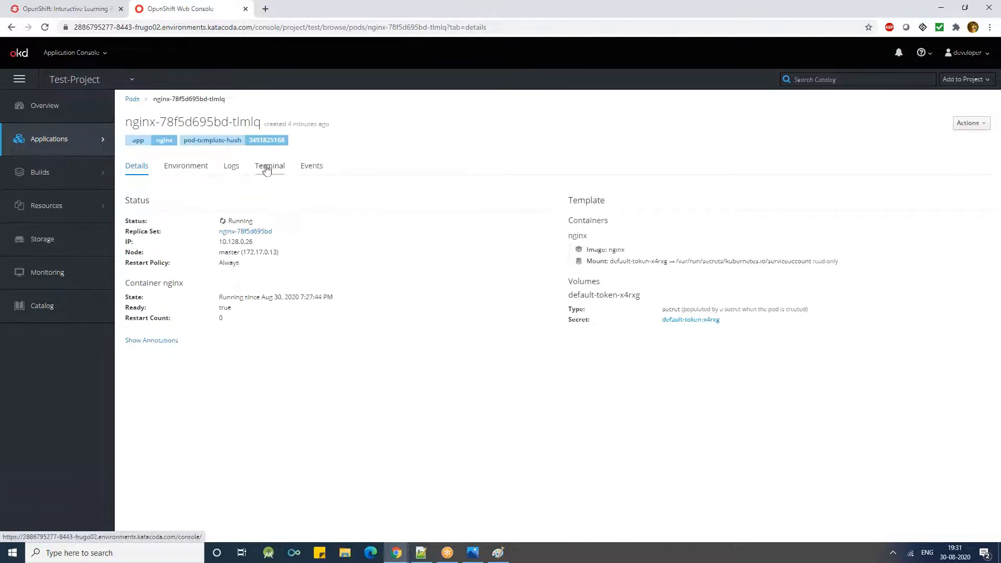
click(266, 168)
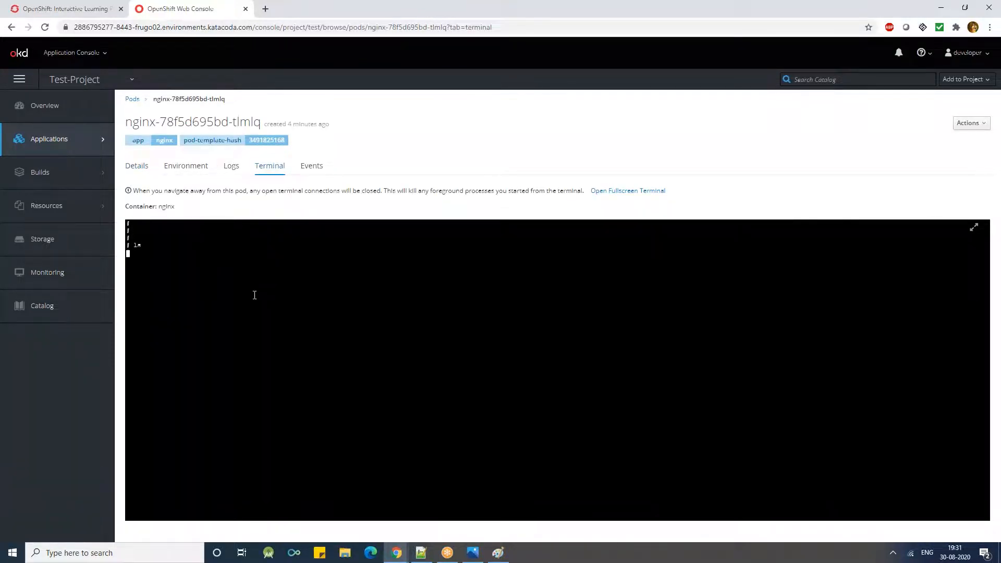
key(Return)
key(Return)
key(Return)
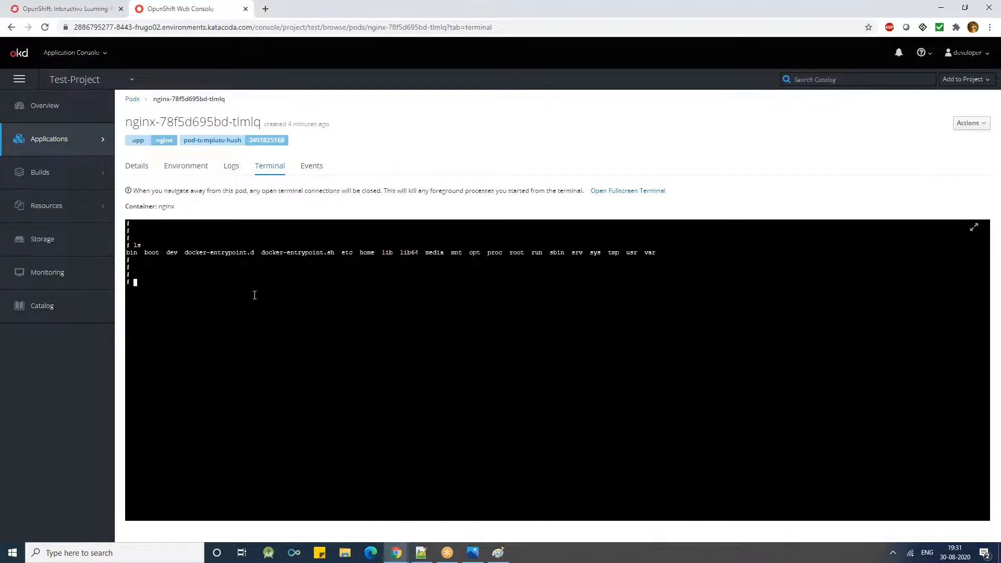
- Change to /etc/nginx in the pod terminal and list its contents with ls
text(cd /etc/nginx)
key(Return)
text(ls)
key(Return)
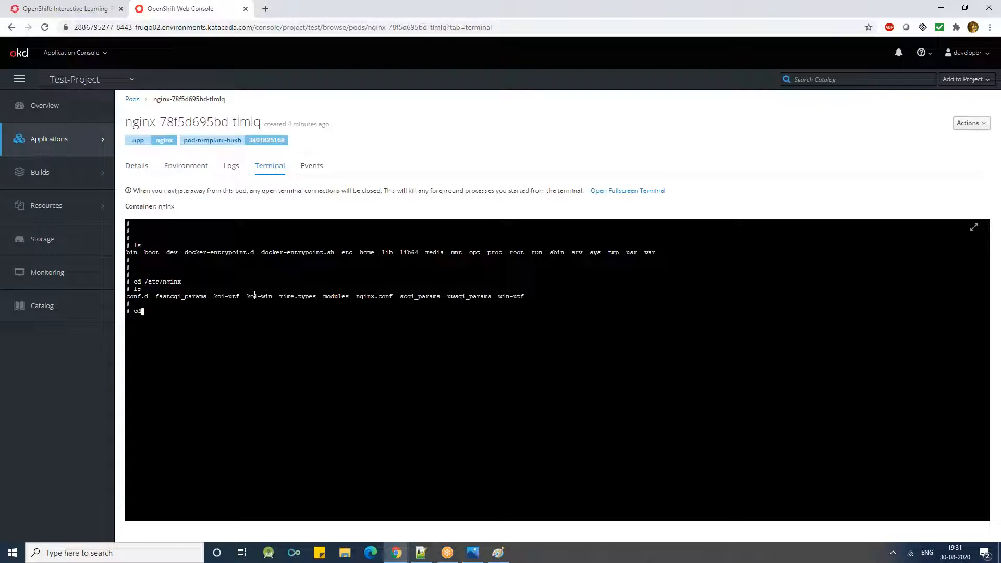
- Try to open conf.d with vi in the pod terminal
text(vi con)
key(Tab)
text(f.d)
key(Tab)
key(Tab)
key(BackSpace)
key(BackSpace)
text(d)
key(Return)
- Change into the conf.d directory and list its files with ls
text(cd conf.d)
key(Return)
text(ls)
key(Return)
- Try to open default.conf with vim in the pod terminal
text(vim def)
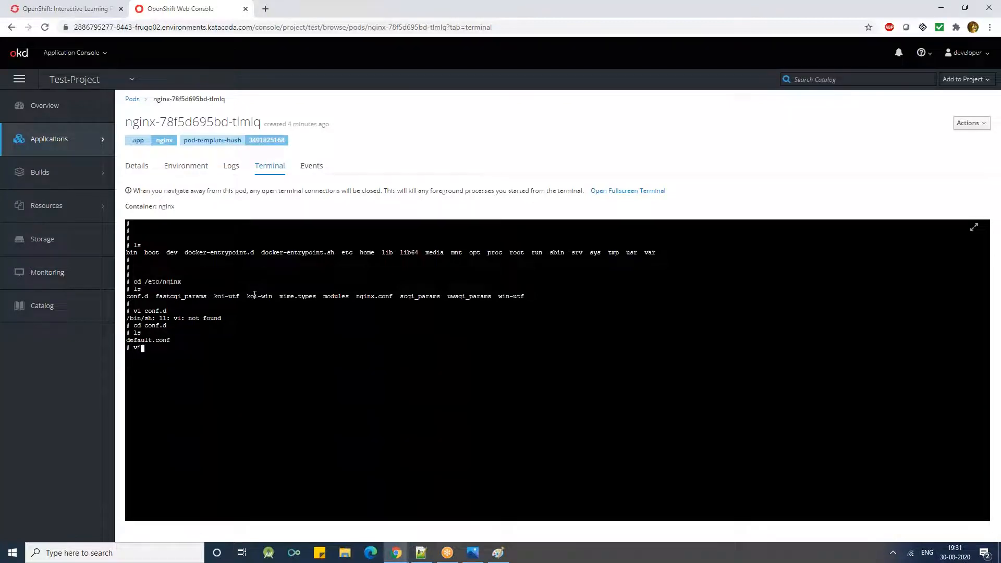
text(a)
key(Tab)
key(BackSpace)
text(ult)
key(Tab)
key(BackSpace)
text(.conf)
key(Return)
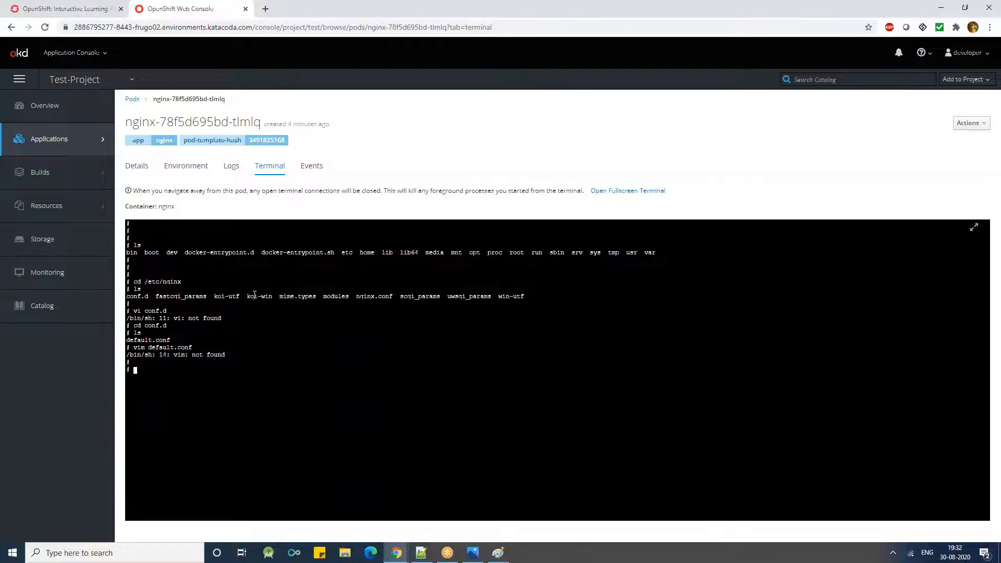
- Print default.conf with cat and examine the beginning of the server block
text(cat default.conf)
key(Return)
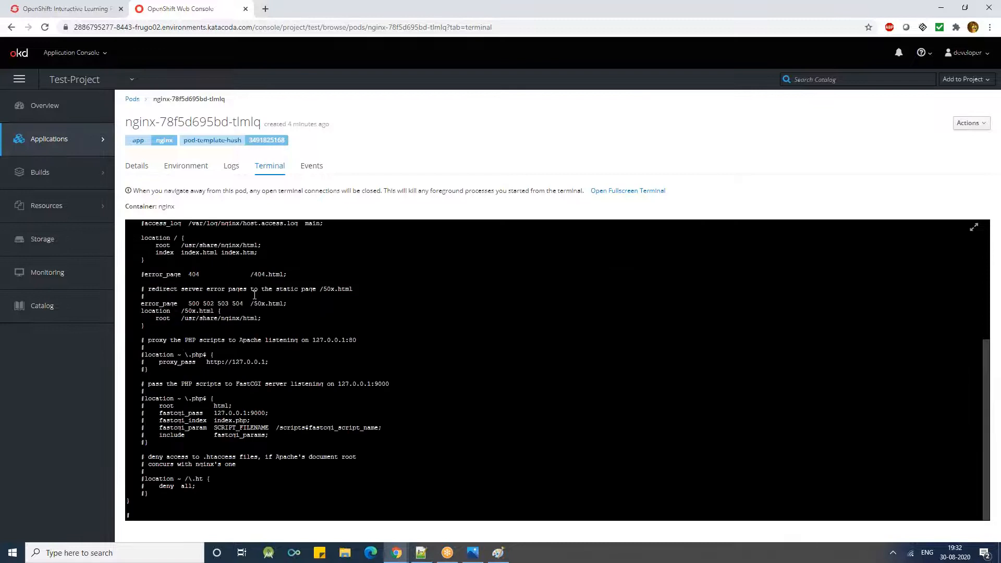
scroll(193, 319, up, 2)
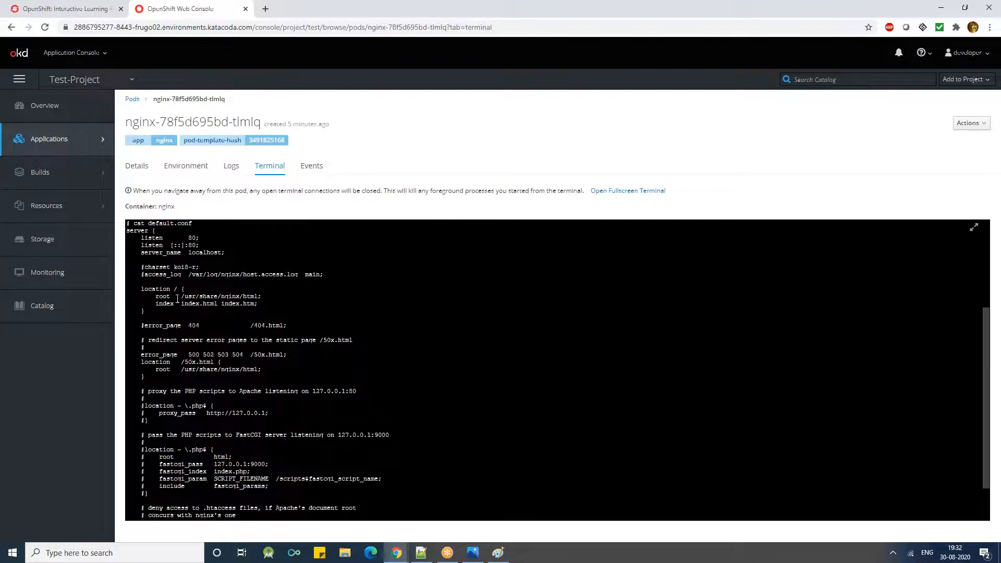
- Copy the root path /usr/share/nginx/html from the location / block in the printed configuration
double_click(186, 307)
right_click(187, 305)
click(188, 305)
double_click(191, 296)
click(191, 297)
drag(181, 297, 258, 297)
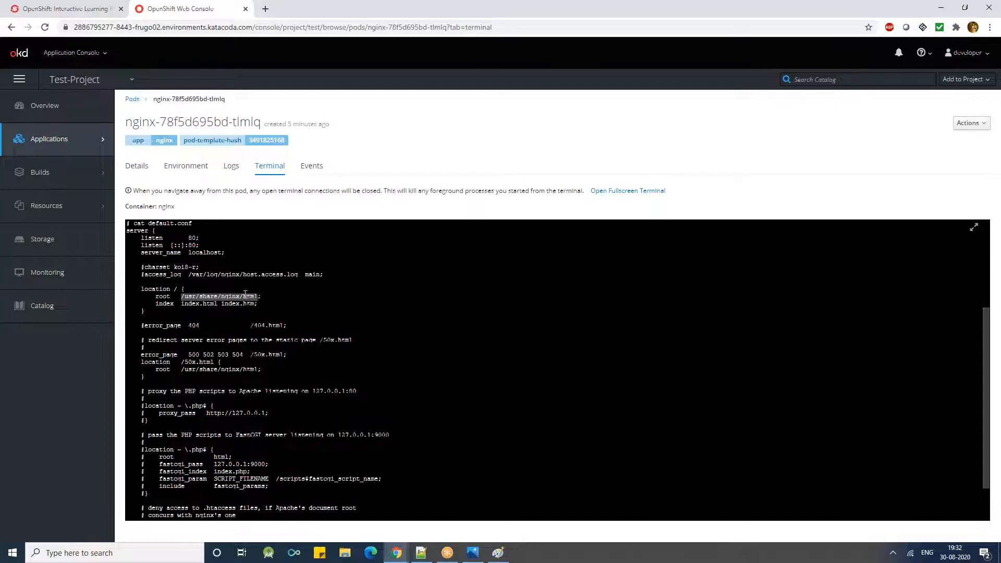
right_click(243, 289)
click(261, 331)
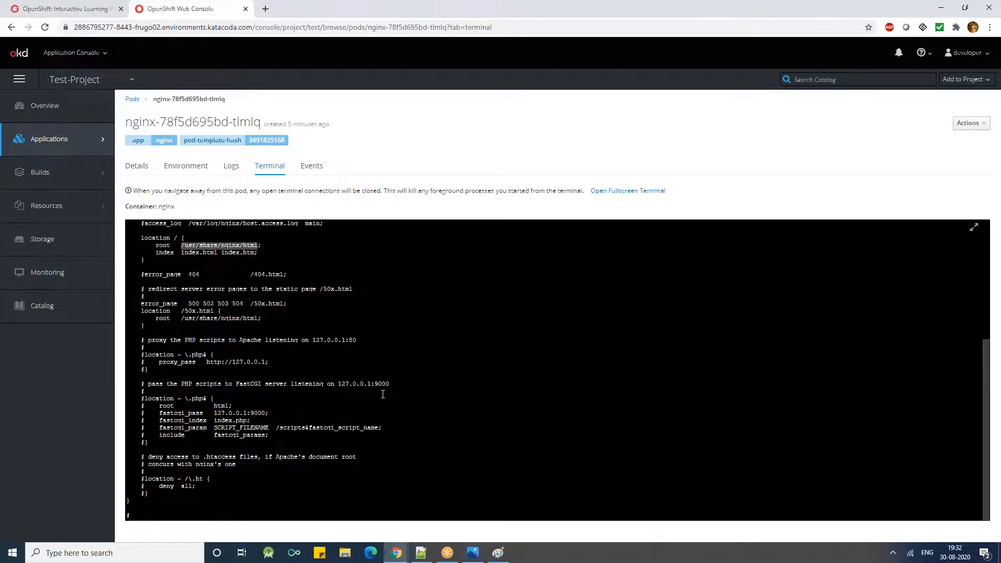
- Change to the copied path /usr/share/nginx/html and list its files with ls
text(cd)
key(ctrl+v)
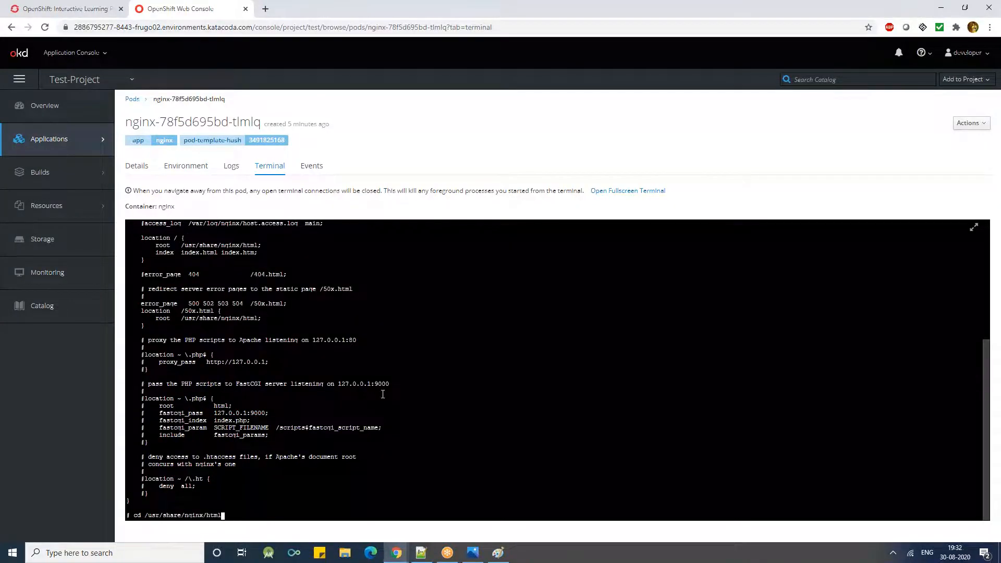
key(Return)
text(ls)
key(Return)
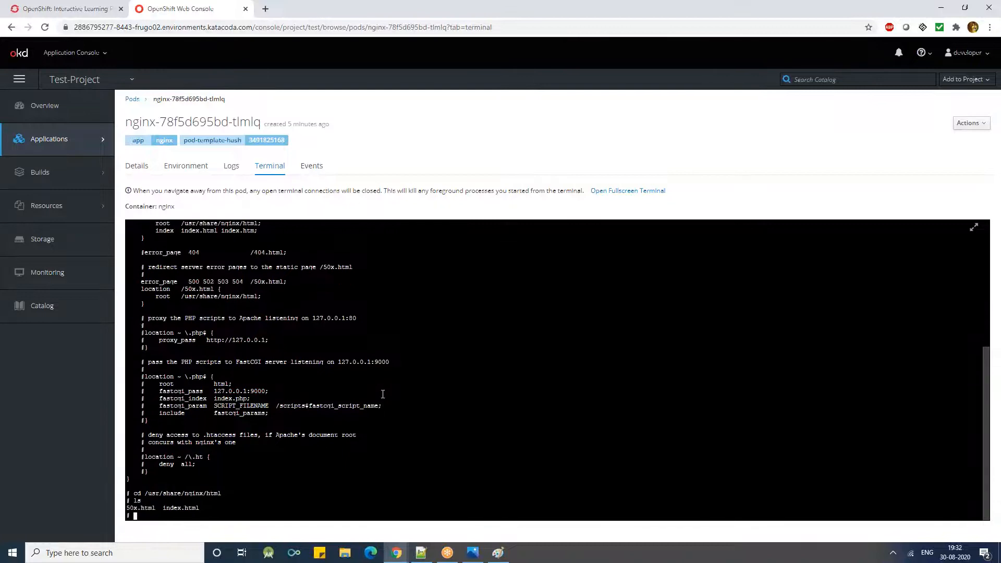
key(Return)
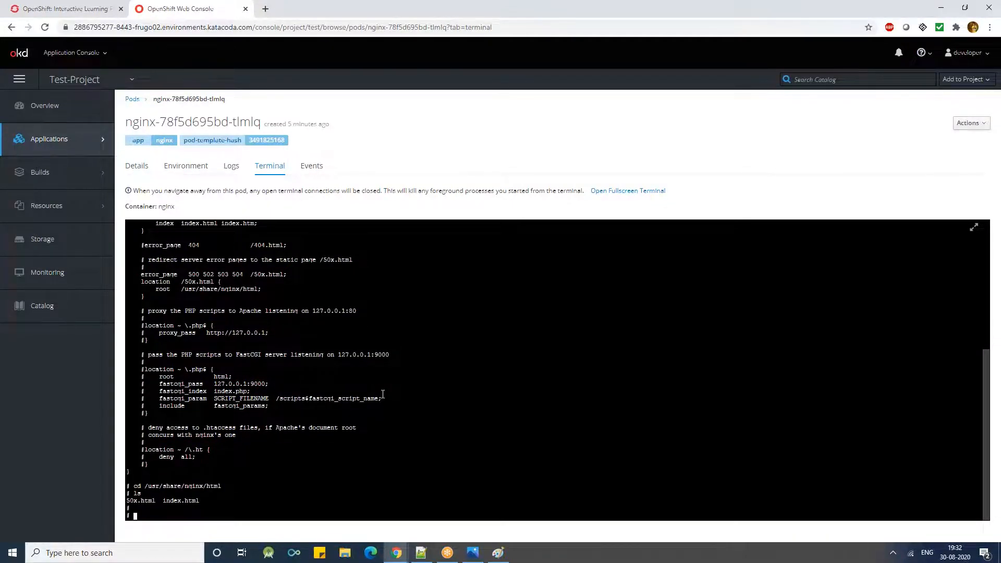
key(Return)
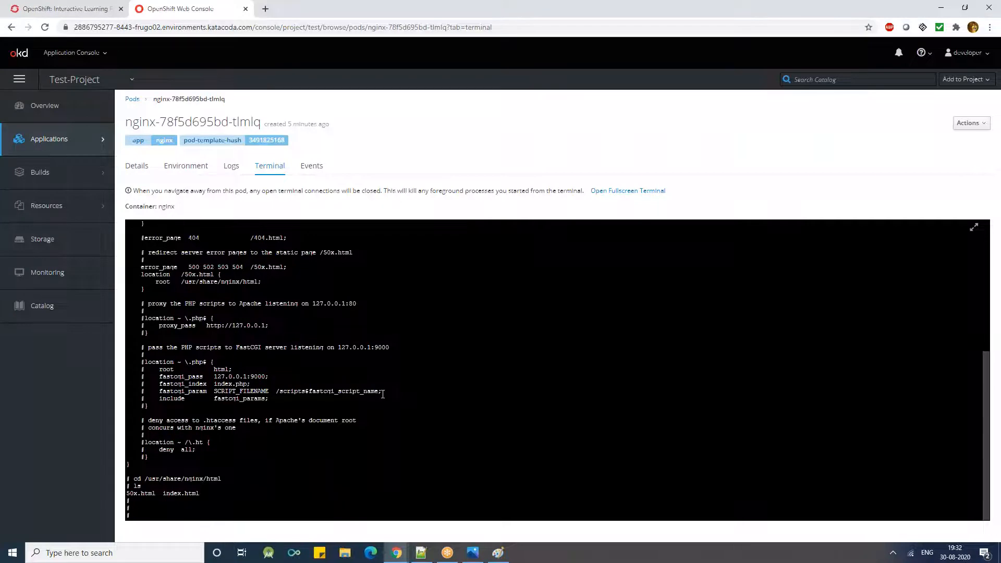
- Search Google for "sample nginx git" in a new browser tab
click(266, 8)
click(253, 25)
text(sample)
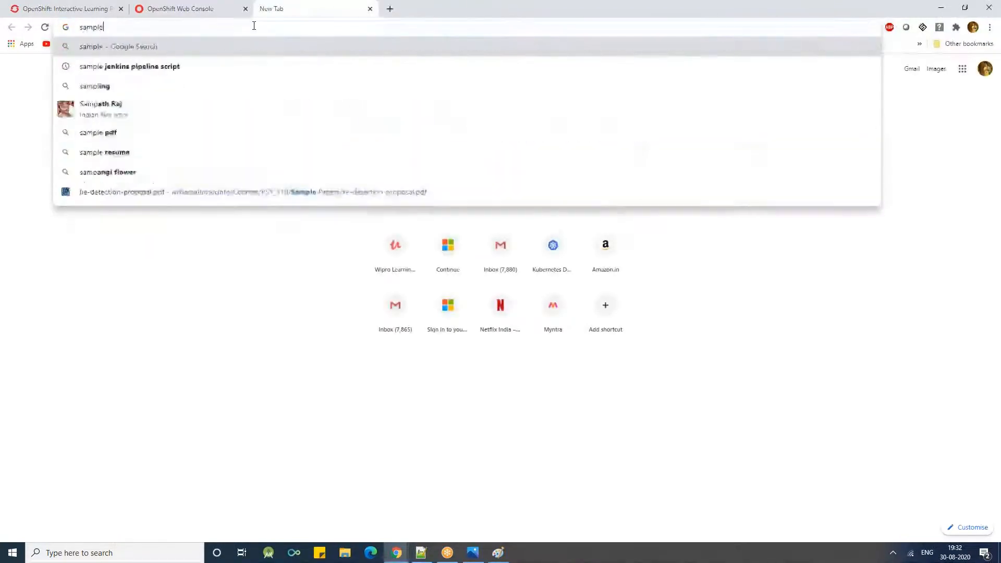
text( nginx)
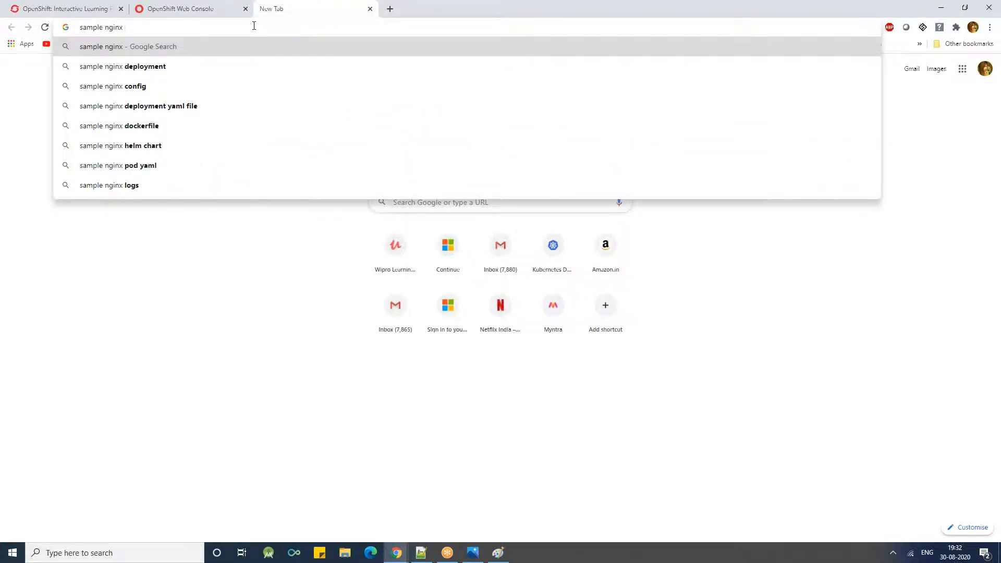
text(bit)
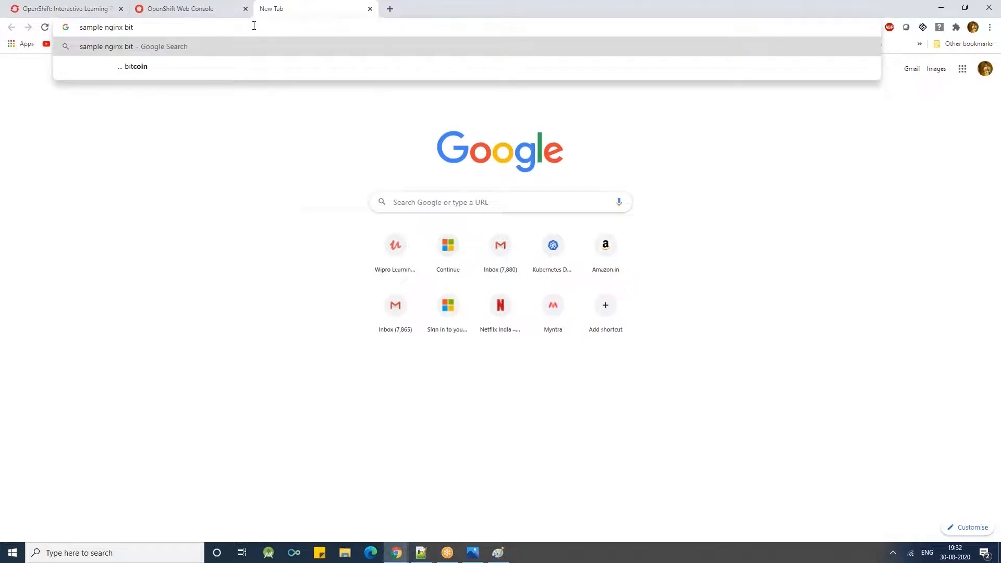
key(BackSpace)
key(BackSpace)
key(BackSpace)
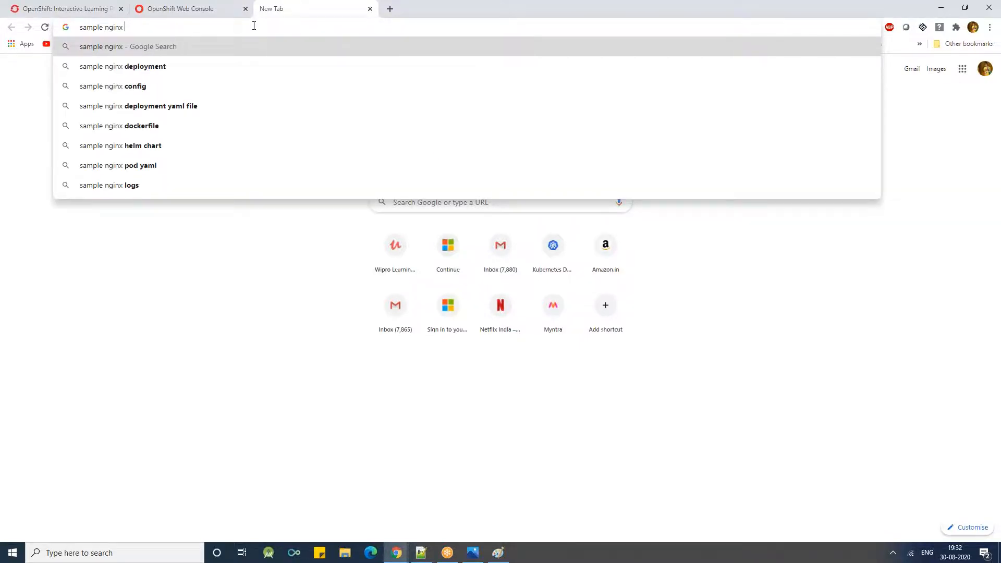
click(75, 9)
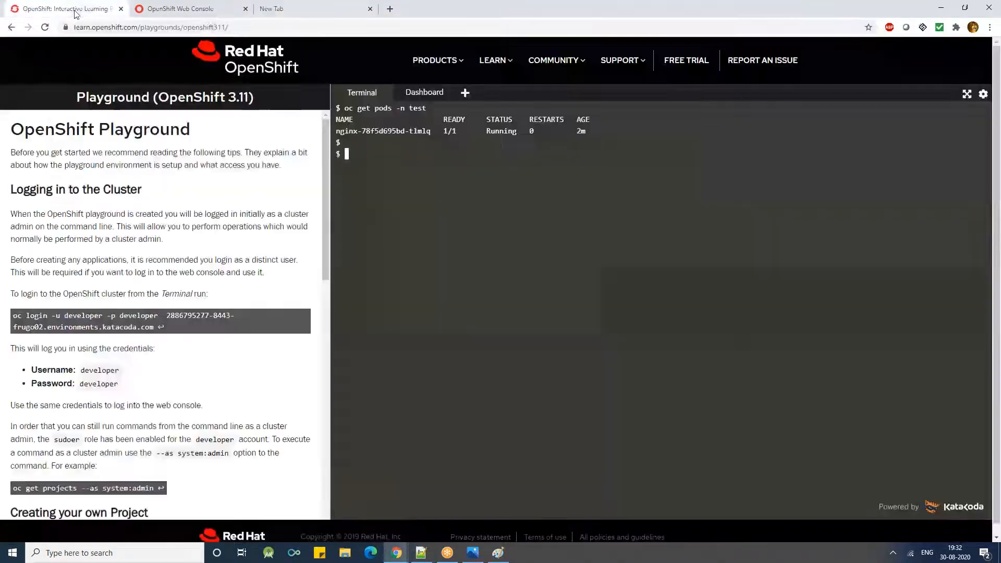
click(212, 16)
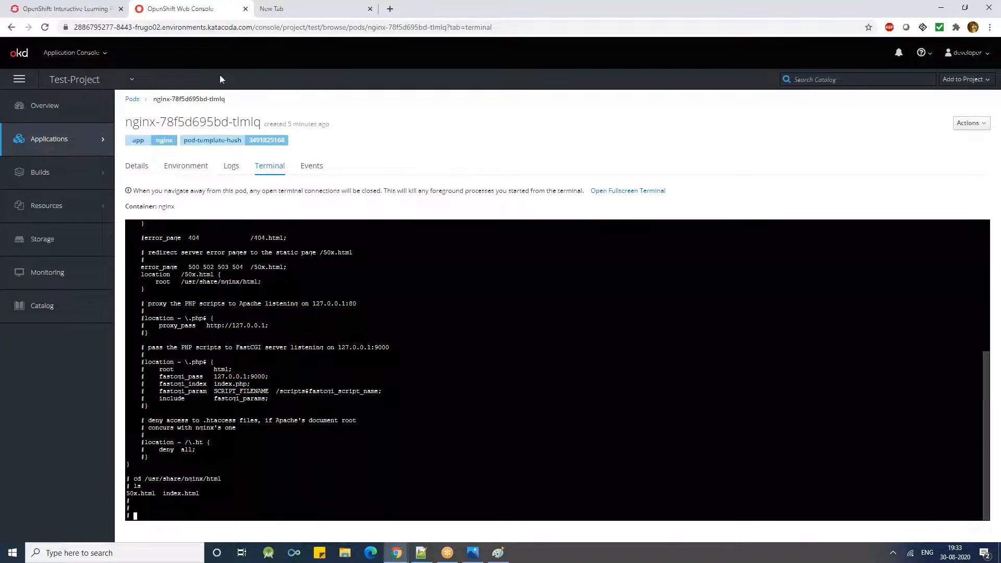
click(275, 8)
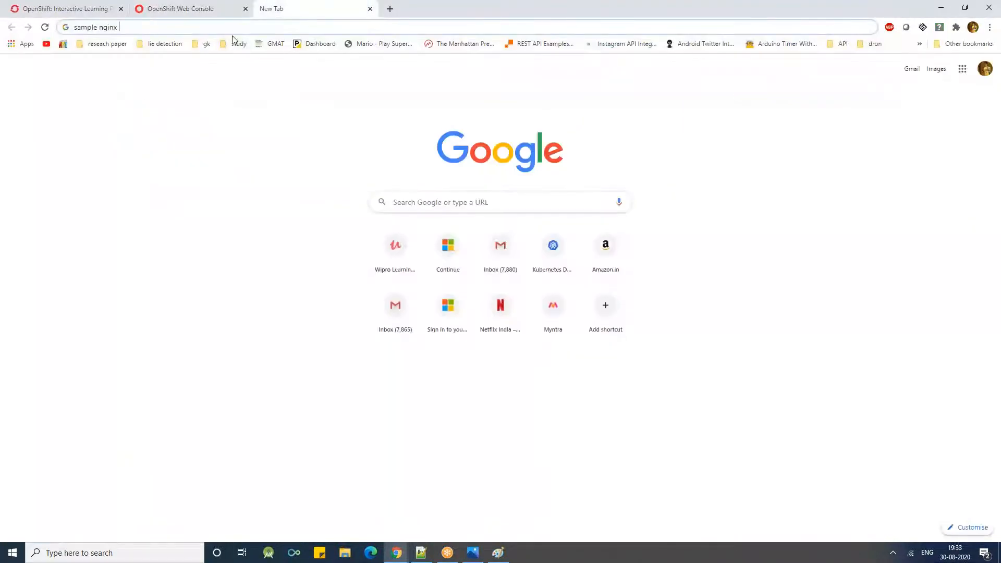
text(git)
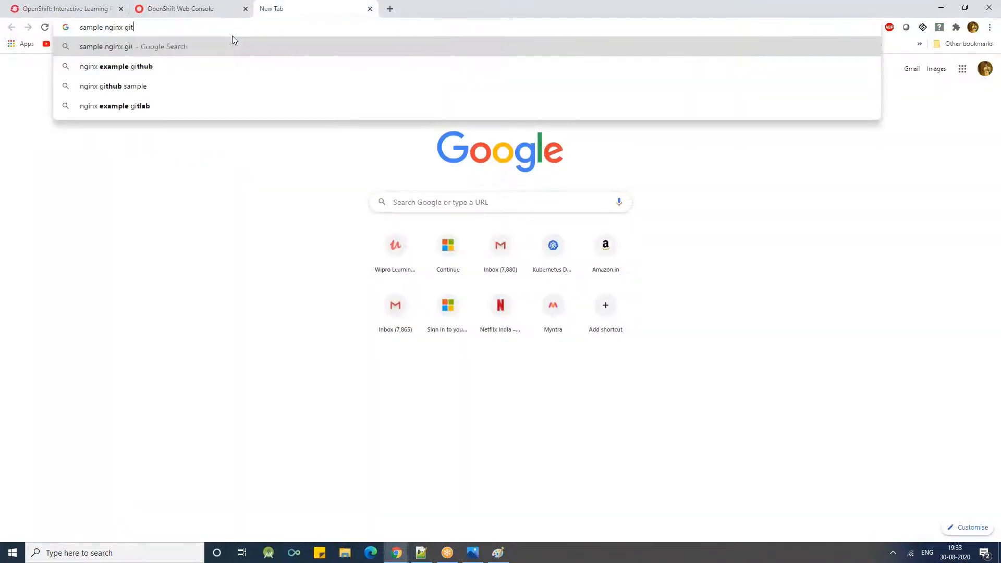
key(Return)
- Open the gitpod-io/nginx-example repository on GitHub, view www/index.html, and select its greeting line
click(189, 126)
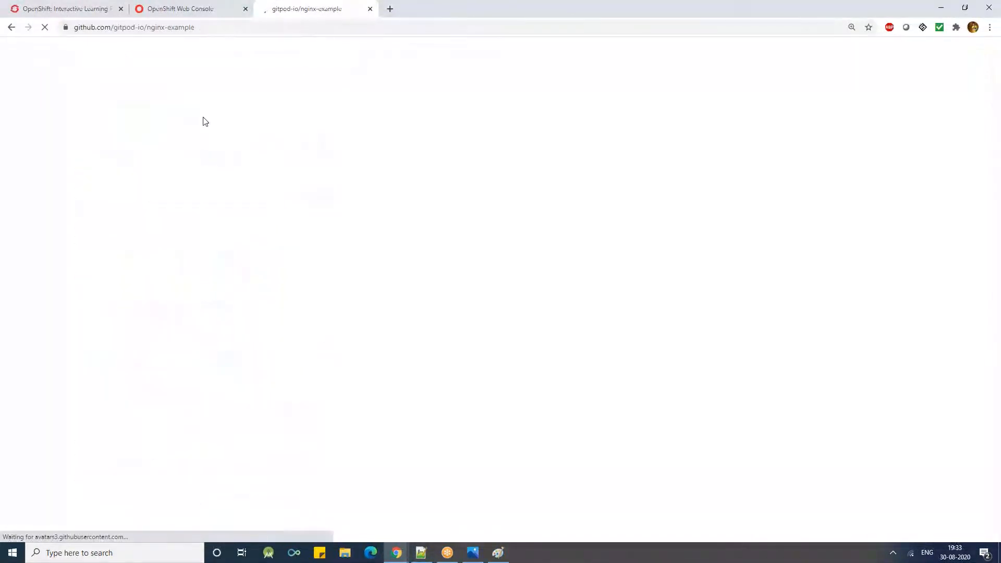
scroll(202, 163, down, 3)
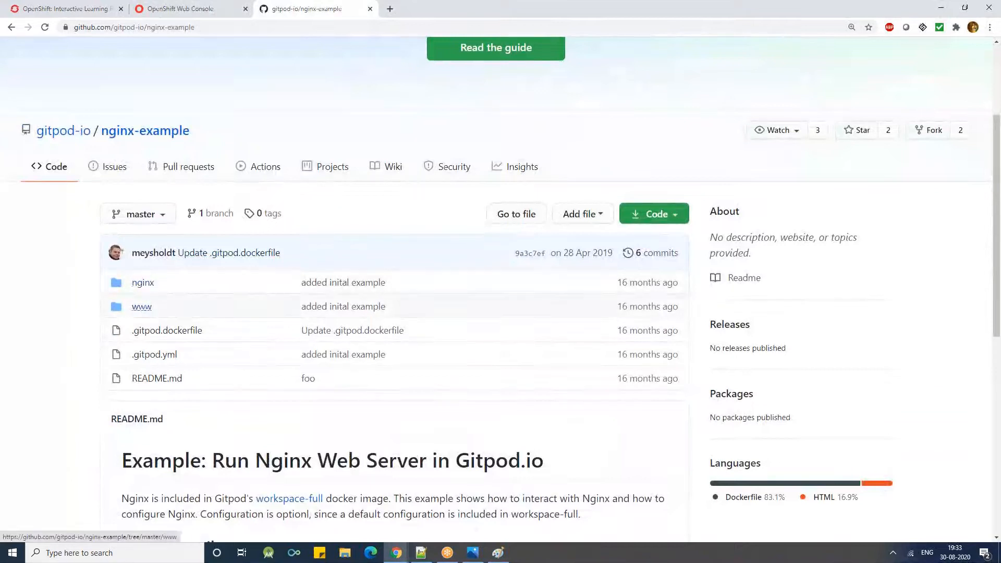
click(142, 306)
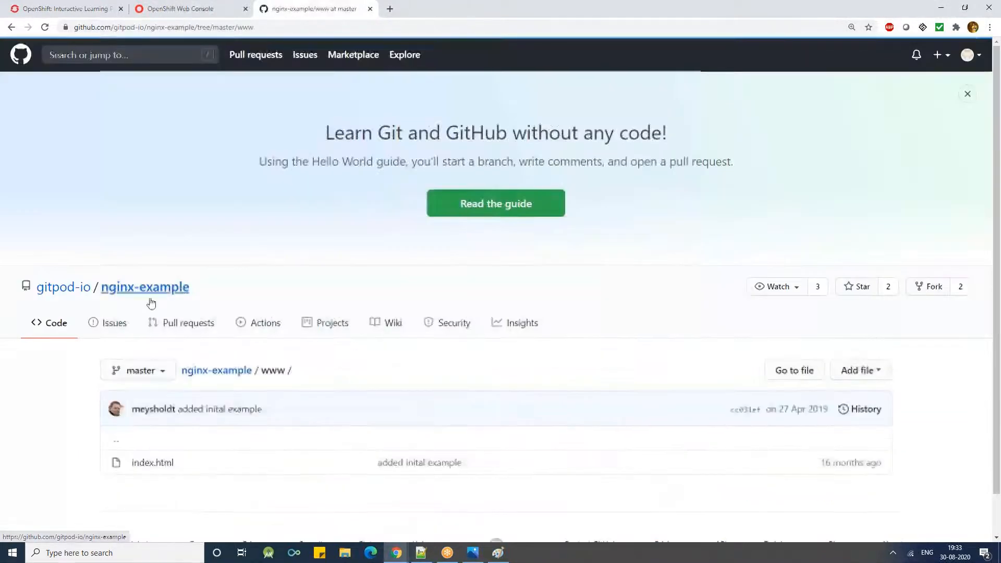
click(150, 418)
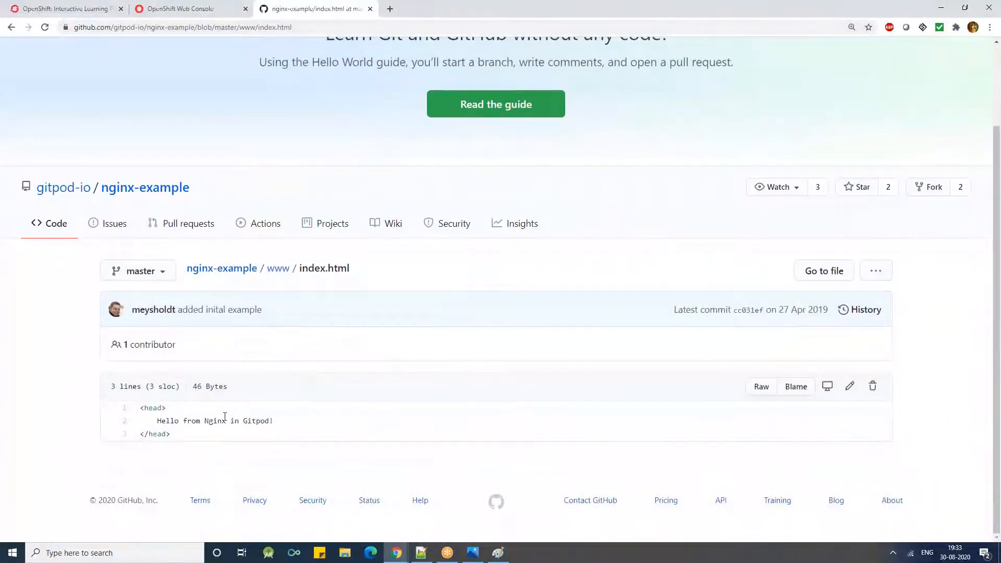
triple_click(211, 421)
- Return to the OpenShift web console and try to clear the pod terminal with cls
click(180, 8)
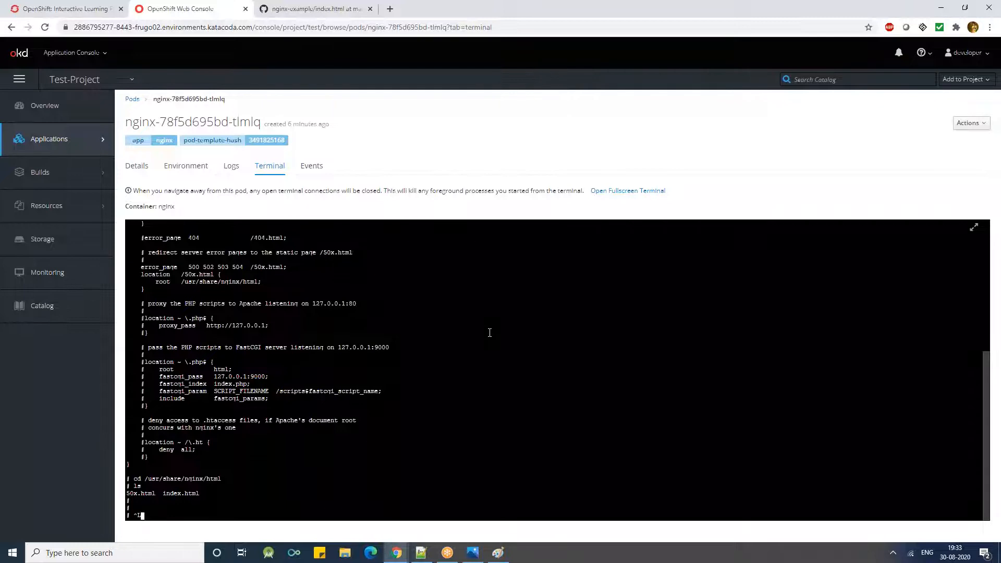
text(cls)
key(Return)
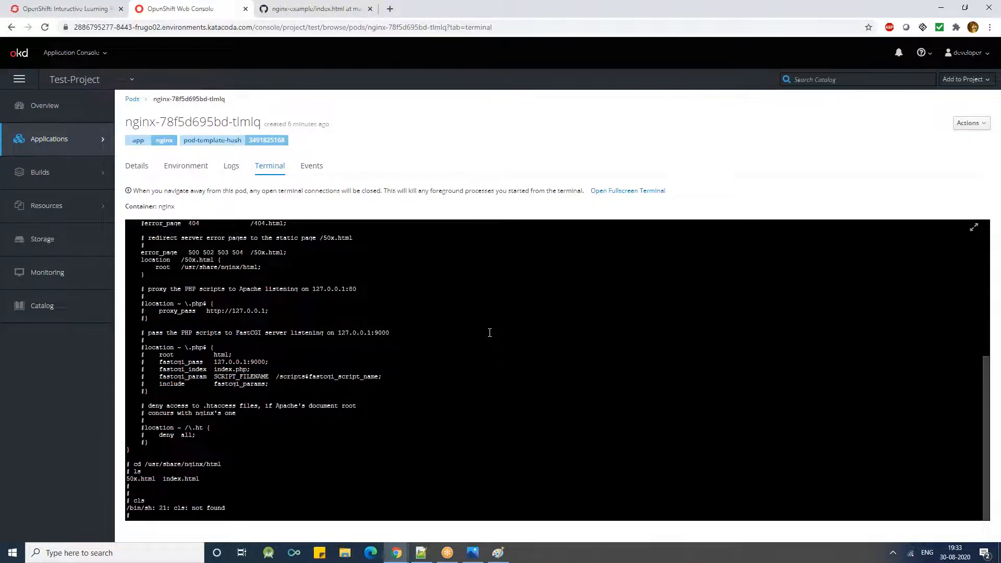
- List the files in the pod's current nginx html directory with ls
text(ls)
key(Return)
key(Return)
key(Return)
key(Return)
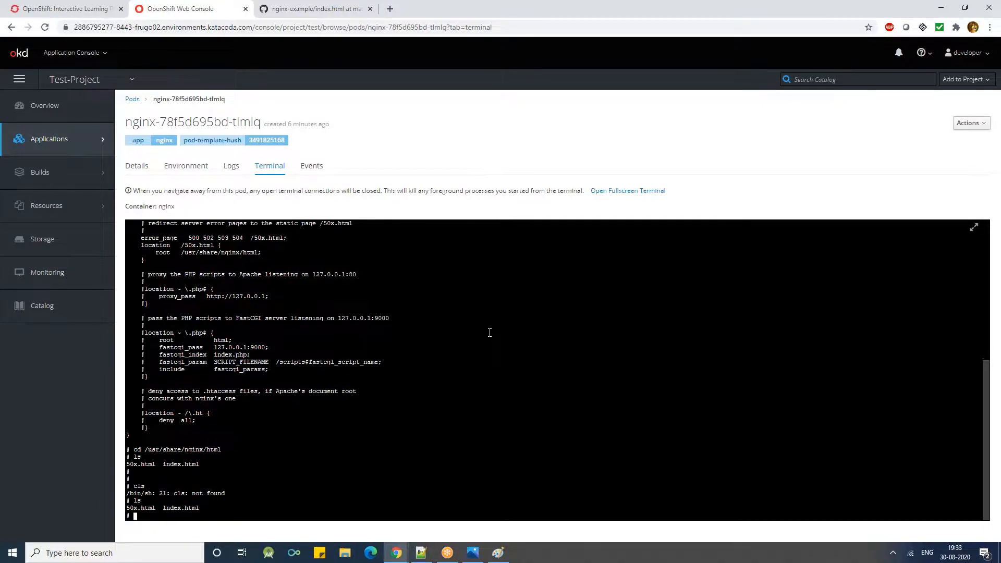
- Try to open index.html with the vi editor in the pod terminal
text(vi in)
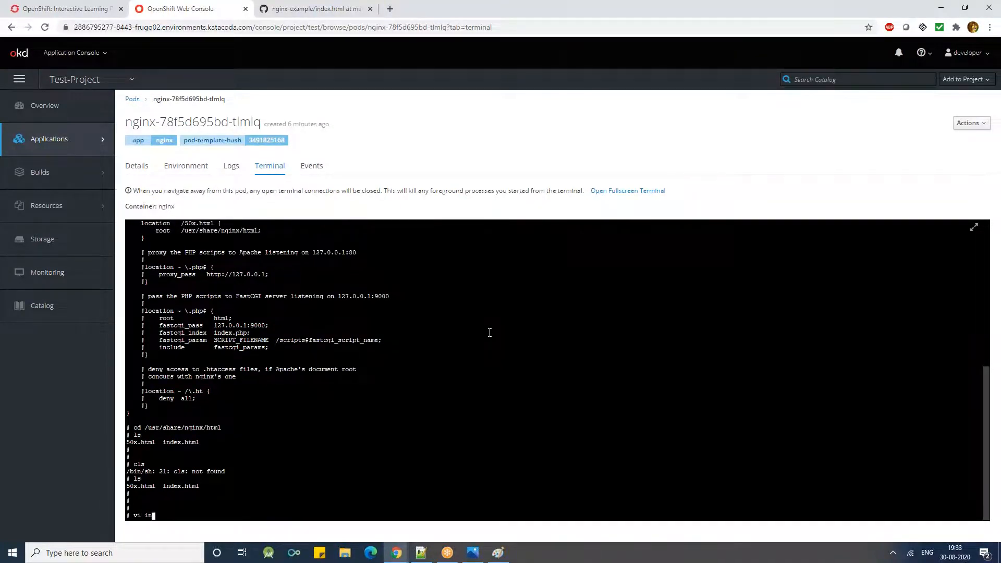
text(dex.html)
key(Return)
key(Return)
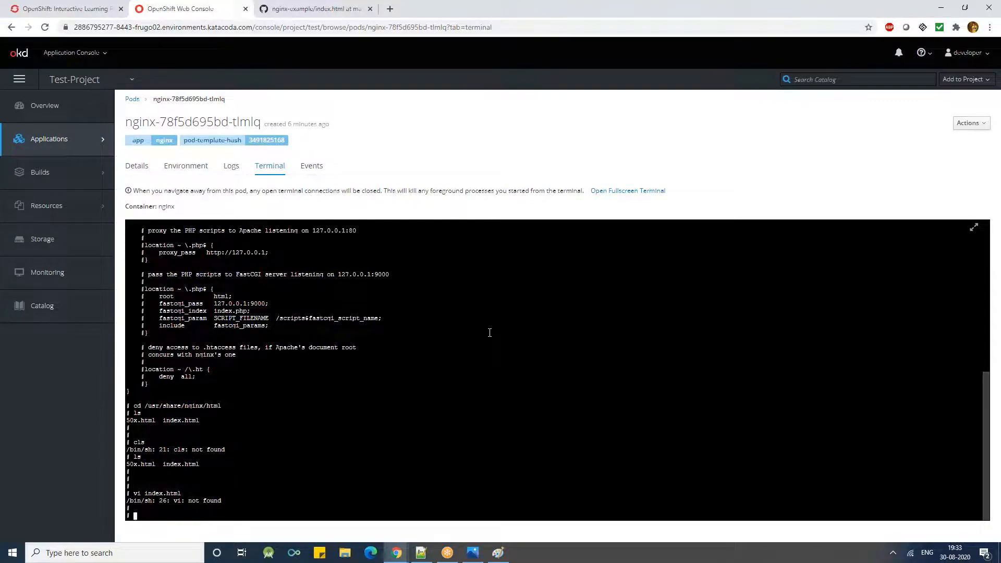
- Print index.html with cat, and select its line about the nginx web server being installed and its commercial support line
key(ctrl+l)
key(BackSpace)
scroll(970, 245, up, 2)
scroll(618, 258, up, 10)
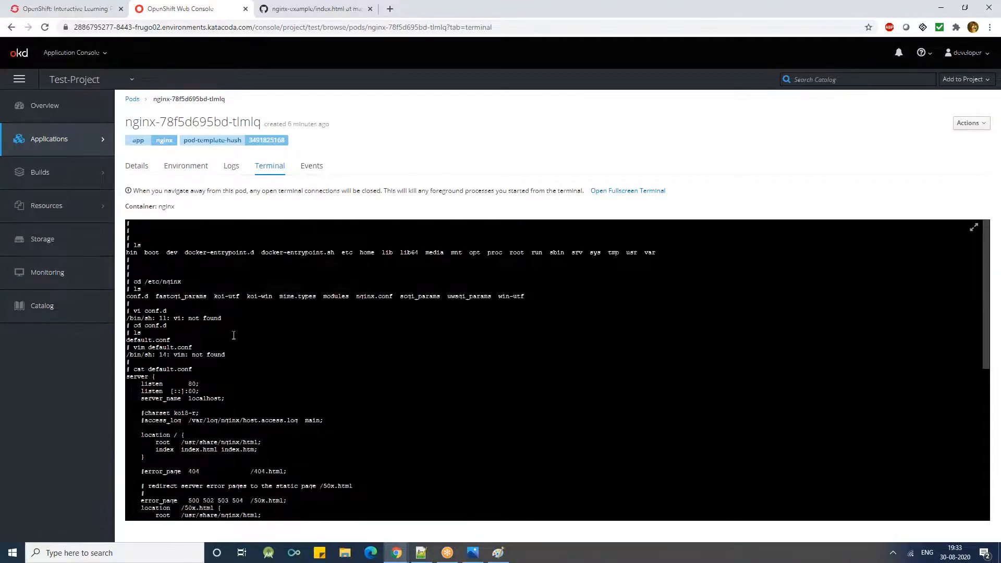
scroll(218, 252, down, 15)
double_click(189, 464)
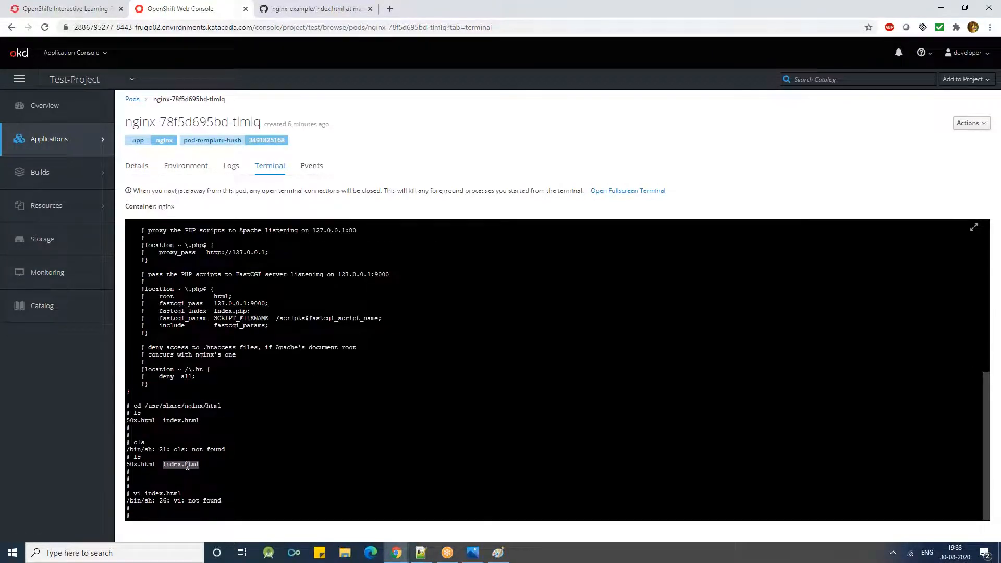
text(cat)
text(/usr/share/nginx/html)
key(BackSpace)
key(BackSpace)
key(BackSpace)
key(BackSpace)
key(BackSpace)
key(BackSpace)
key(BackSpace)
key(BackSpace)
key(BackSpace)
key(BackSpace)
key(BackSpace)
key(BackSpace)
key(BackSpace)
key(BackSpace)
key(BackSpace)
key(BackSpace)
key(BackSpace)
key(BackSpace)
key(BackSpace)
key(BackSpace)
text(index.html)
key(Return)
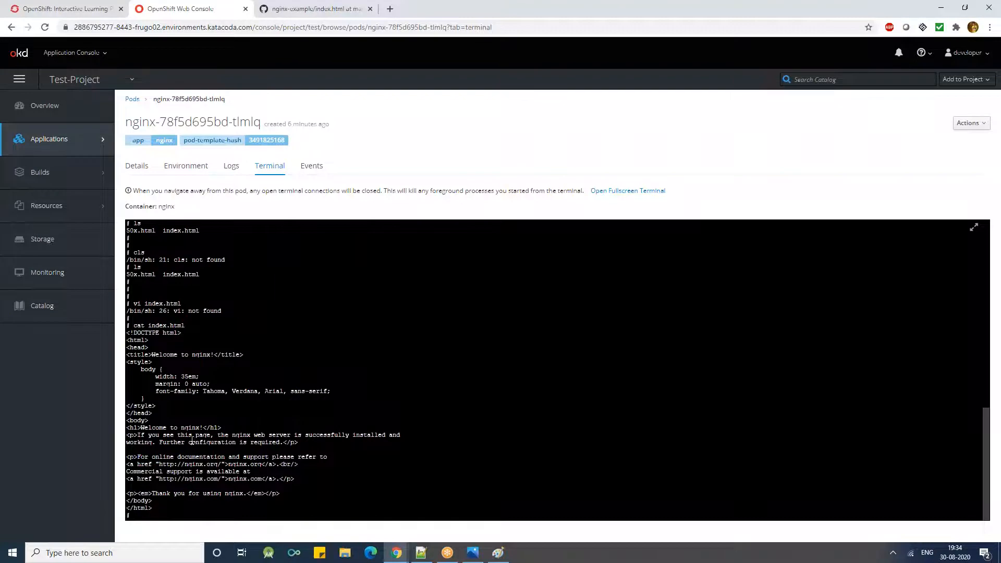
triple_click(193, 436)
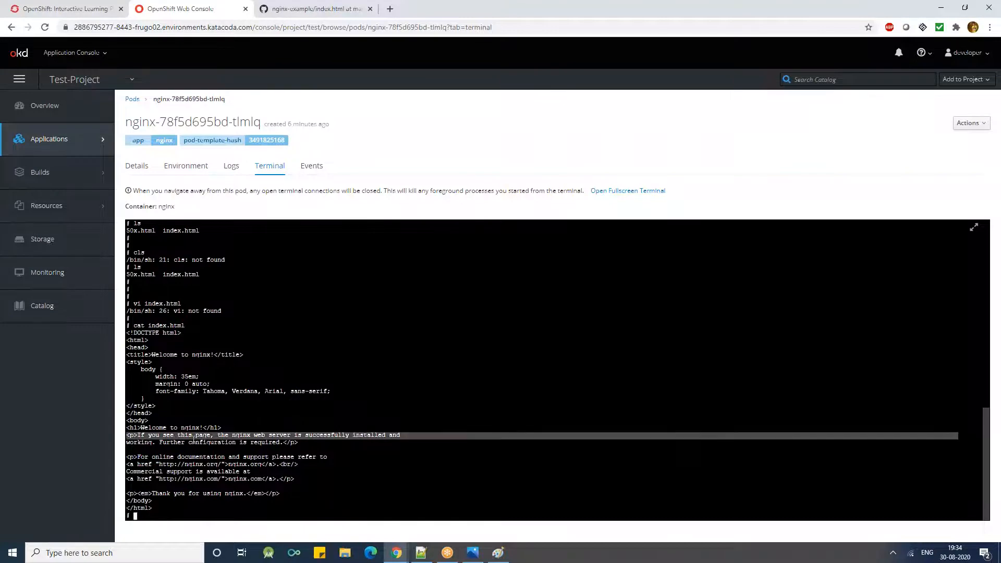
triple_click(179, 472)
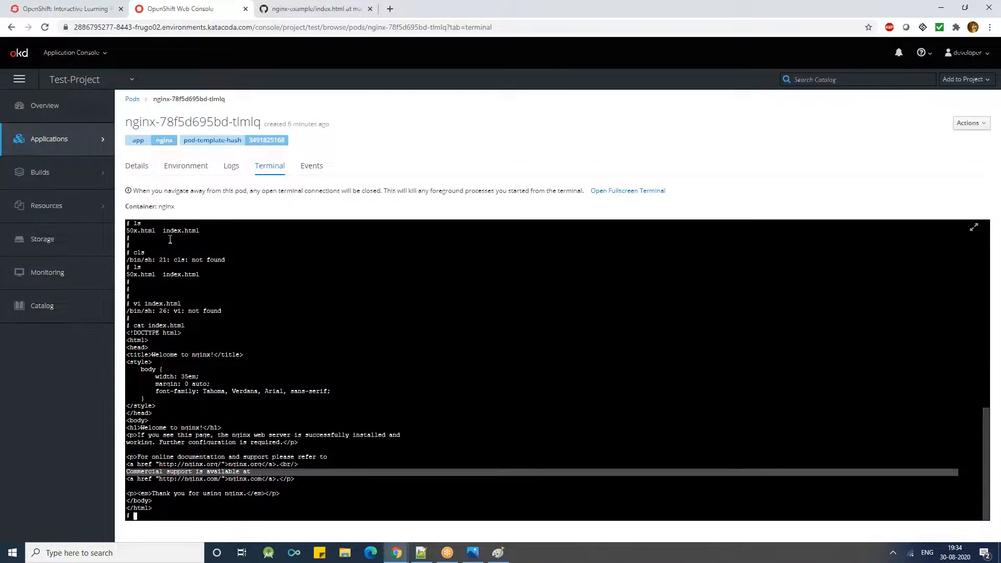
- View the project's Services page and its Routes page
mouse_move(46, 139)
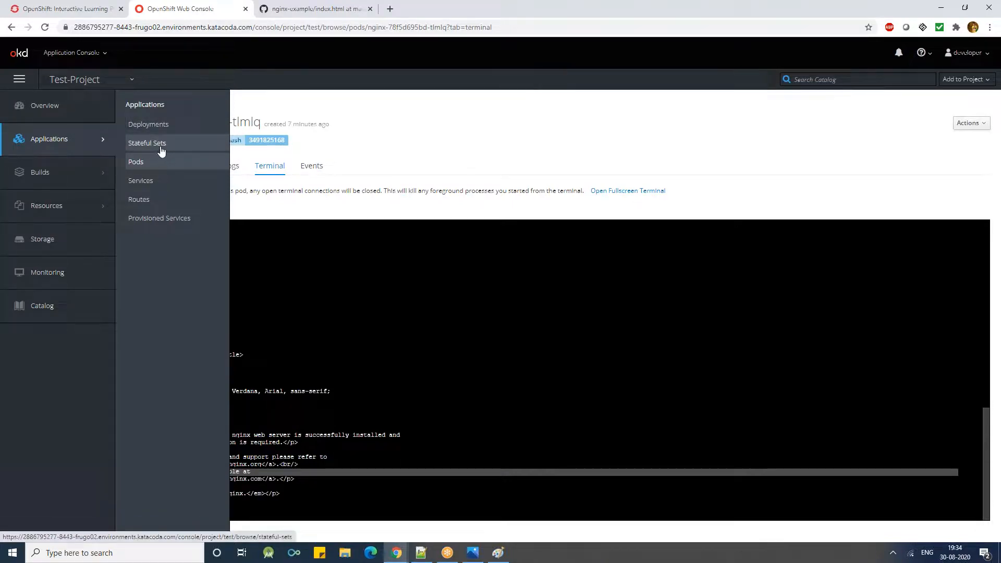
click(148, 181)
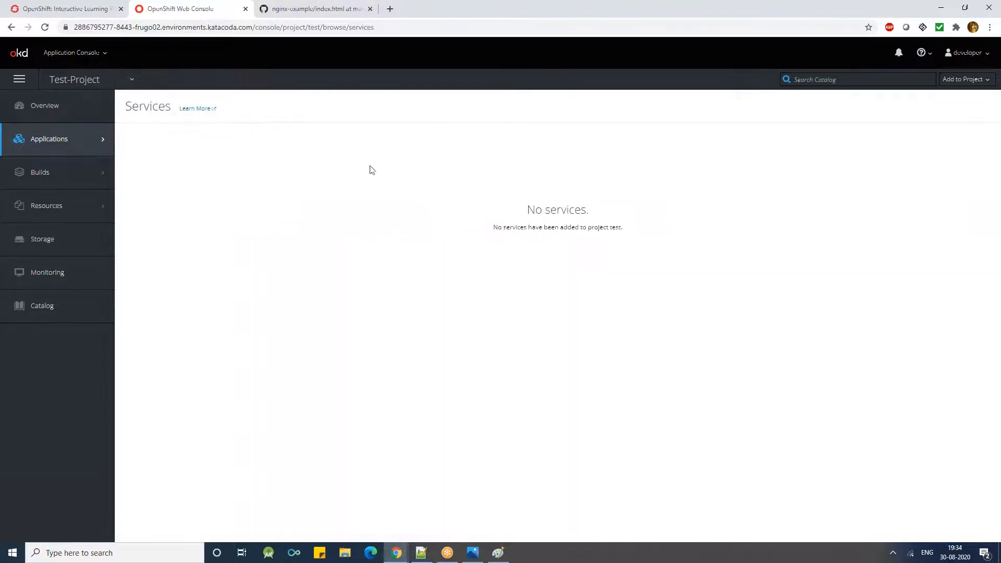
mouse_move(78, 148)
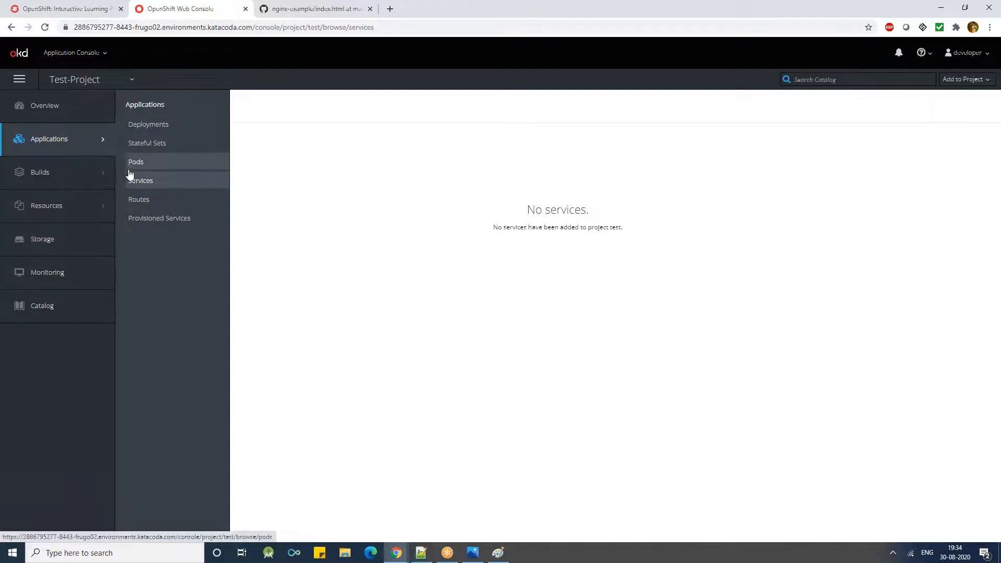
click(139, 199)
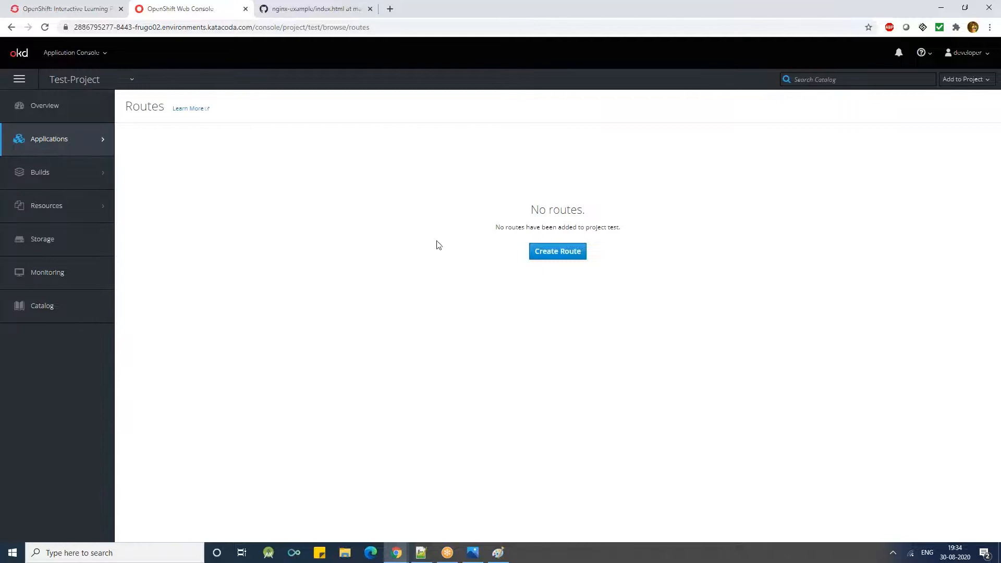
triple_click(135, 106)
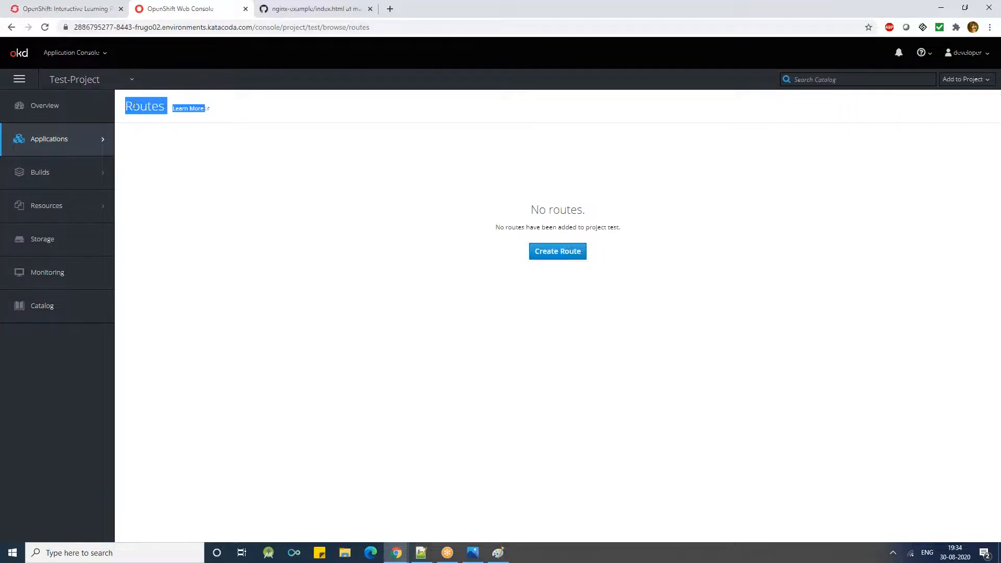
click(314, 231)
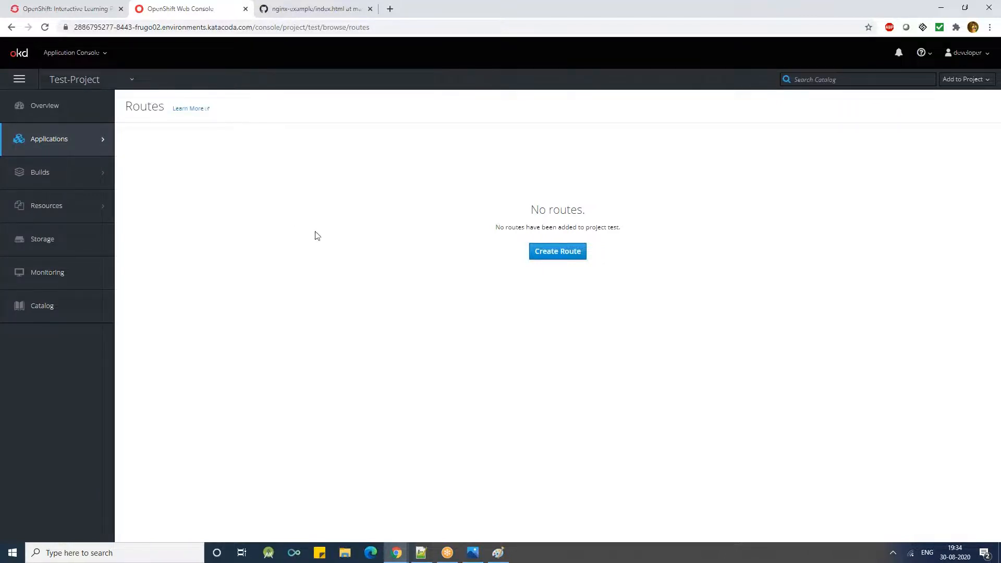
- Start creating a route, name it testroute, and place the cursor in the Hostname field
click(534, 258)
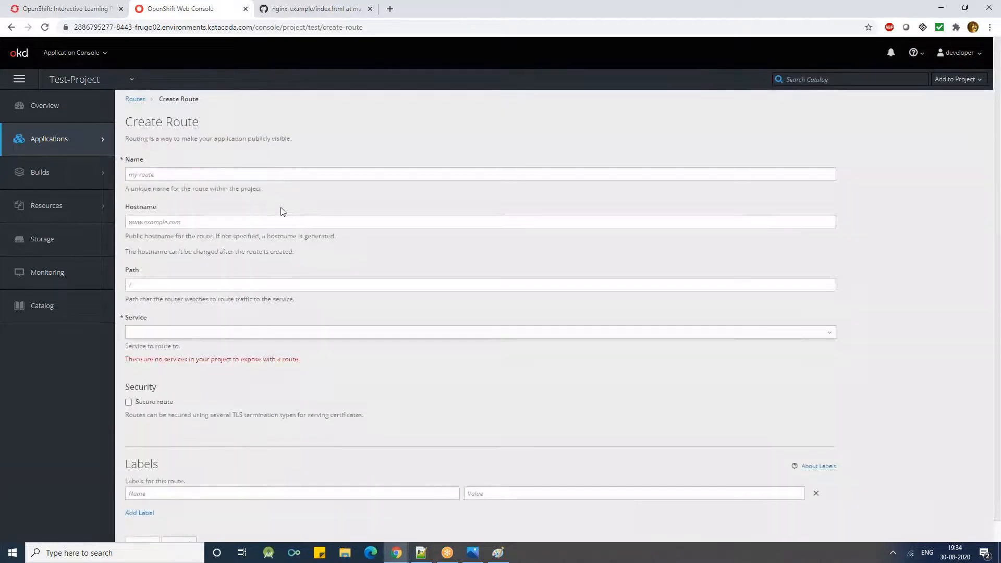
click(207, 175)
text(testroute)
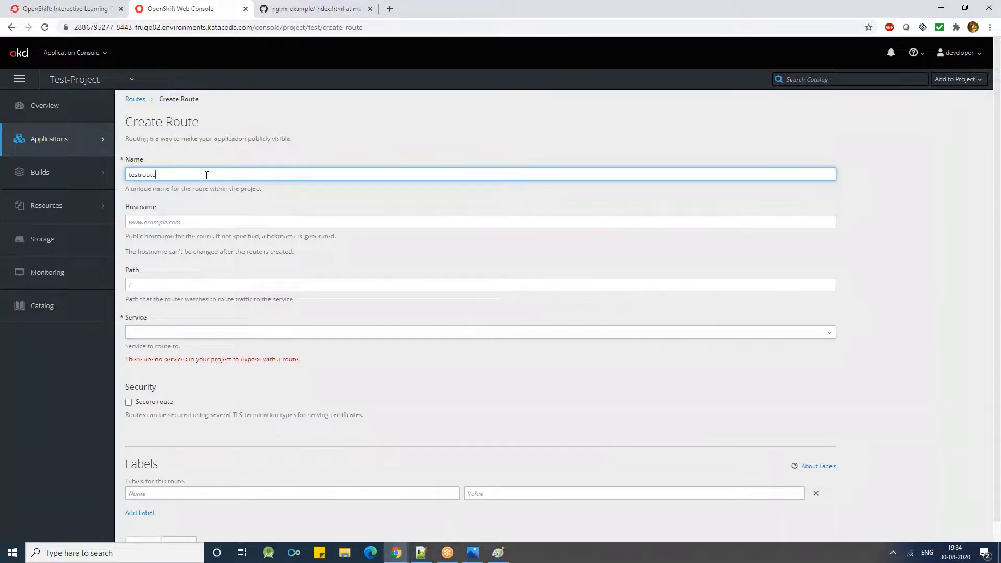
click(187, 225)
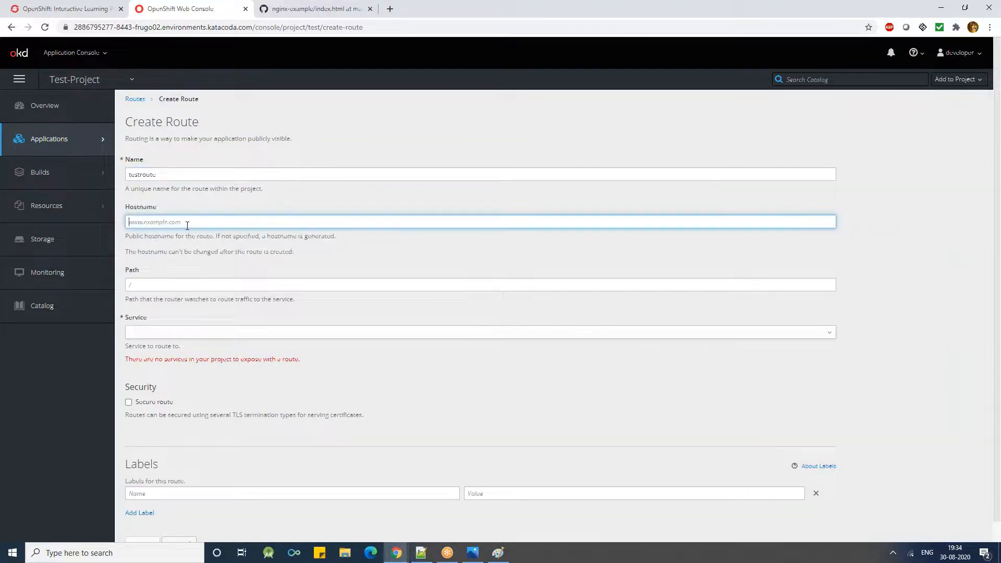
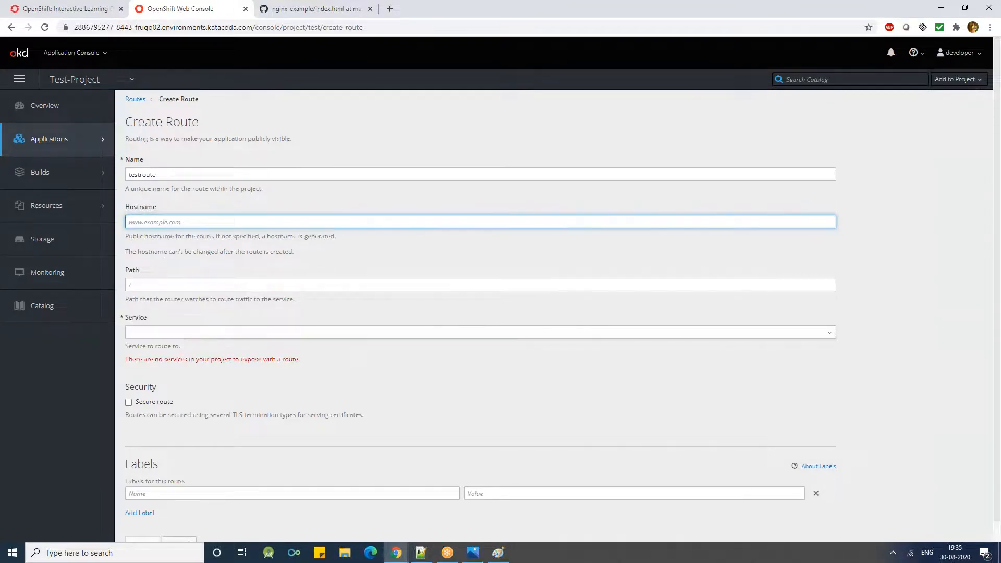
- Check which services the route form offers in its Service field
scroll(139, 328, down, 1)
click(140, 310)
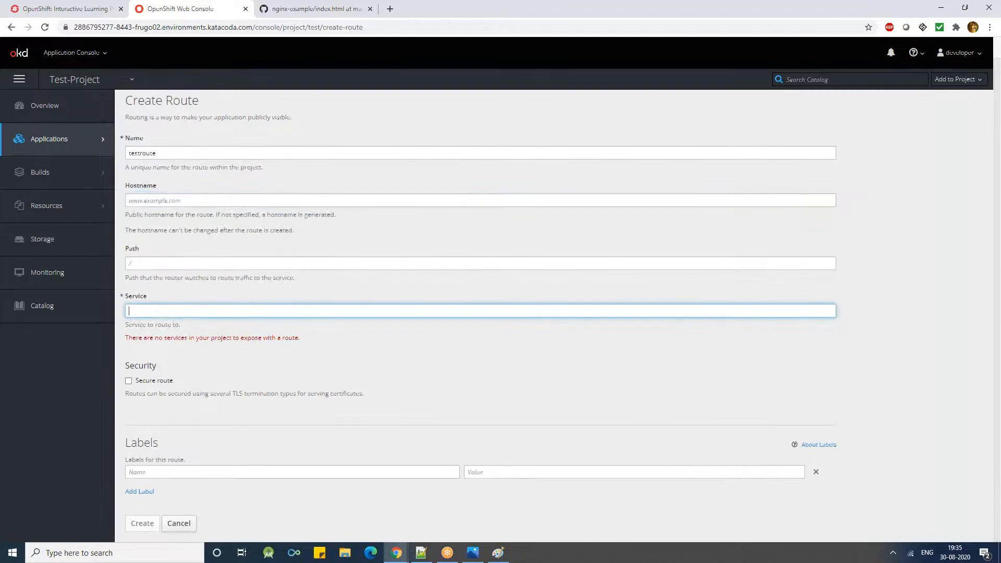
double_click(139, 301)
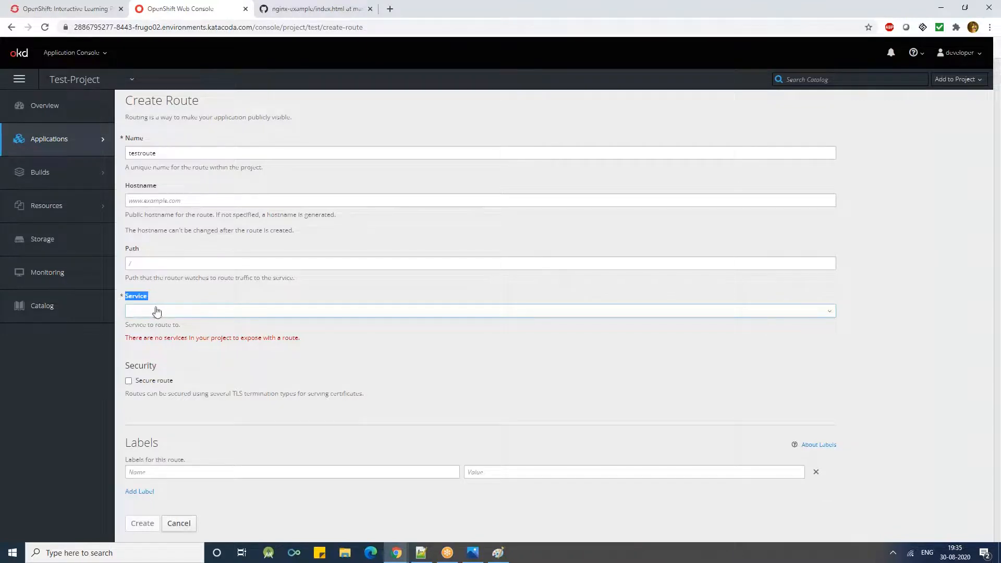
click(146, 311)
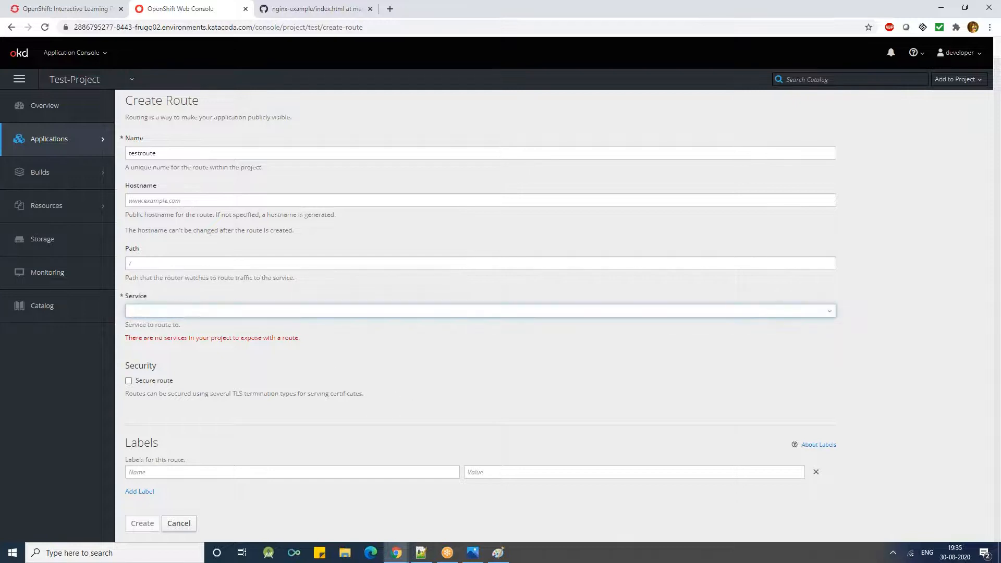
- View the Services page of the test project
mouse_move(73, 142)
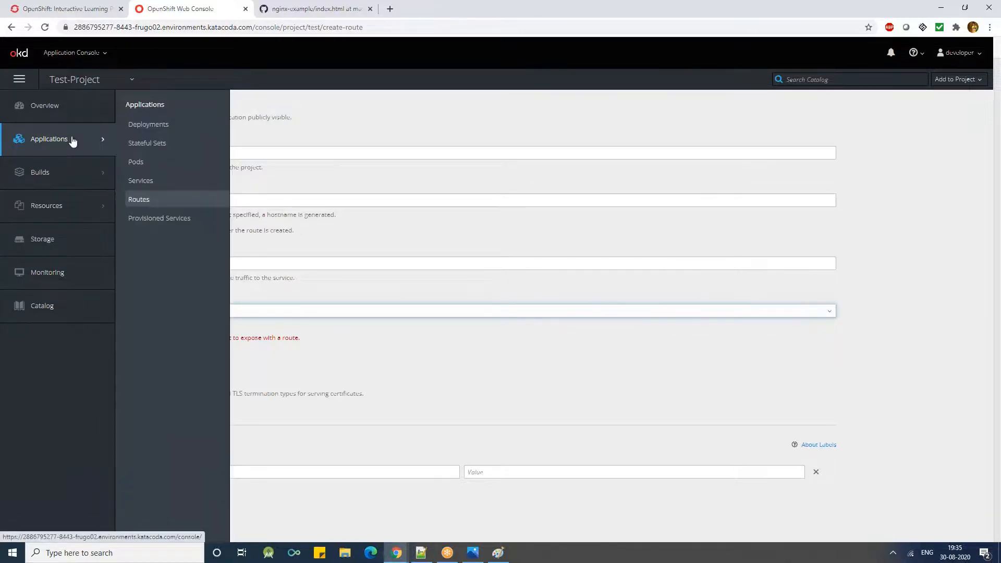
click(140, 182)
drag(557, 208, 585, 250)
click(585, 250)
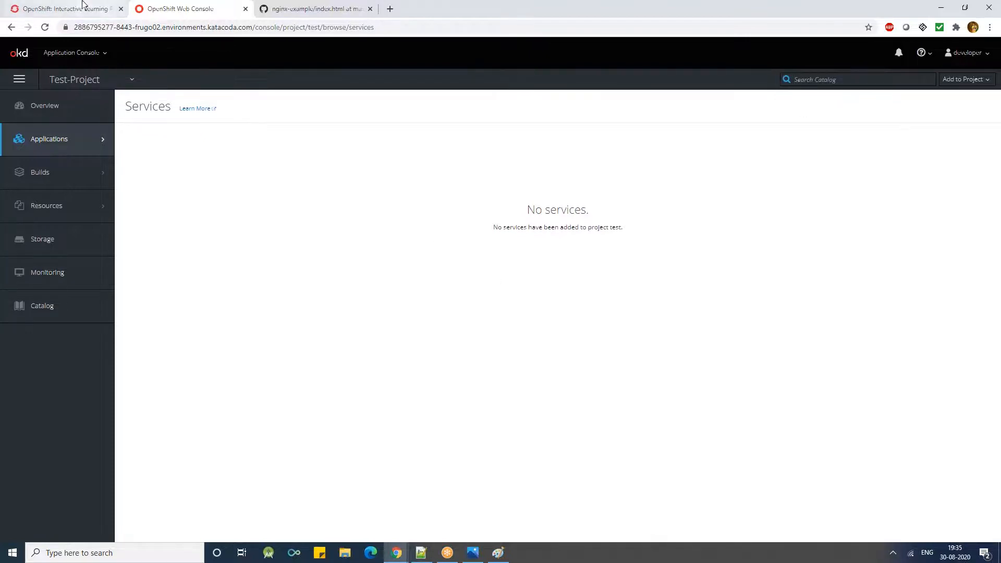
- Switch to the playground terminal and try to expose the deployment with oc expose deployment nginx -n test
click(99, 8)
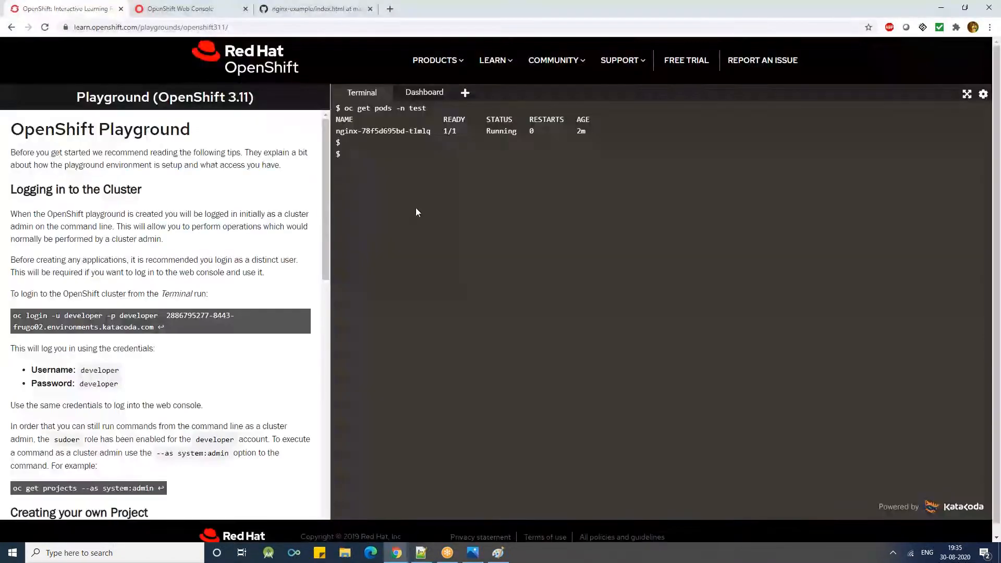
text(oc expose deployment t)
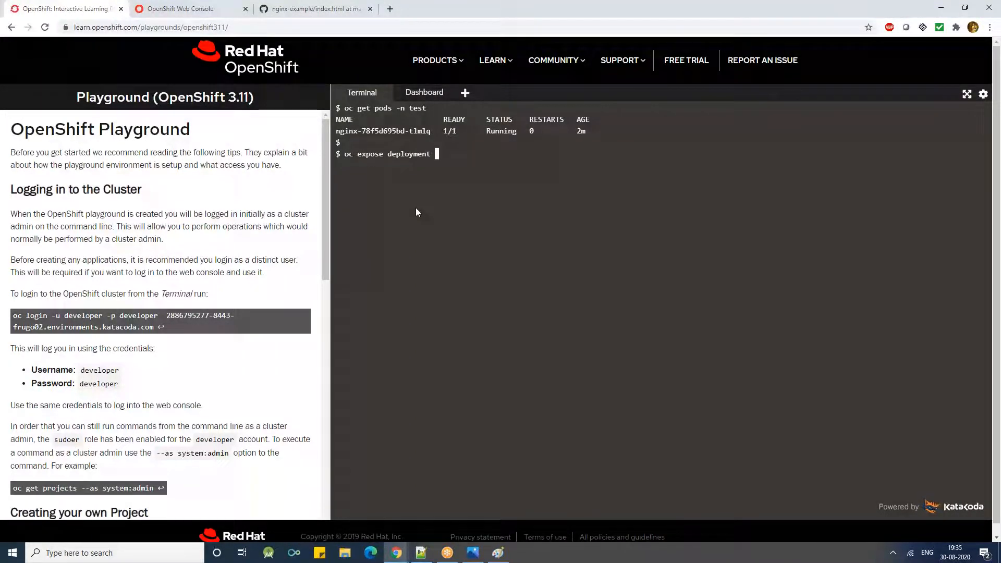
key(BackSpace)
text(nginx --typr)
key(BackSpace)
key(BackSpace)
key(BackSpace)
key(BackSpace)
key(BackSpace)
text(n test)
key(Return)
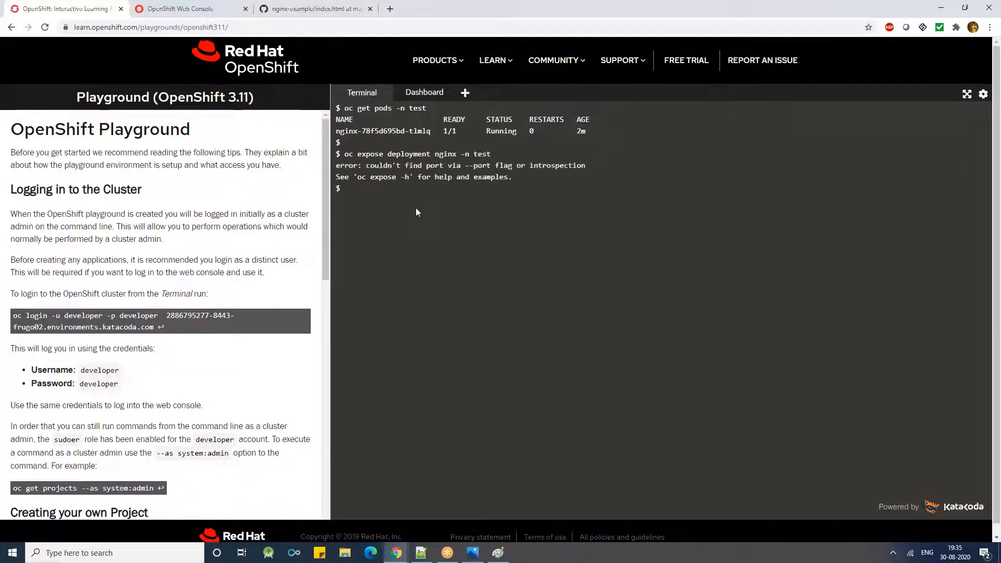
- Expose the nginx deployment as a service on port 80 with oc expose deployment nginx --port=80 -n test
key(Return)
key(Up)
key(Left)
key(Left)
key(Left)
key(Left)
key(Left)
key(Left)
key(Left)
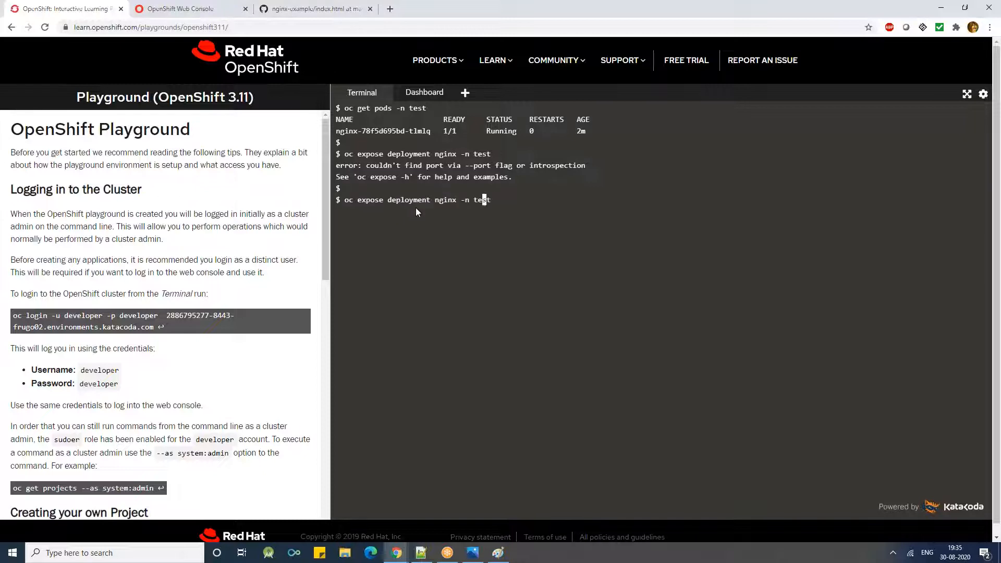
text(--por)
text(t=8)
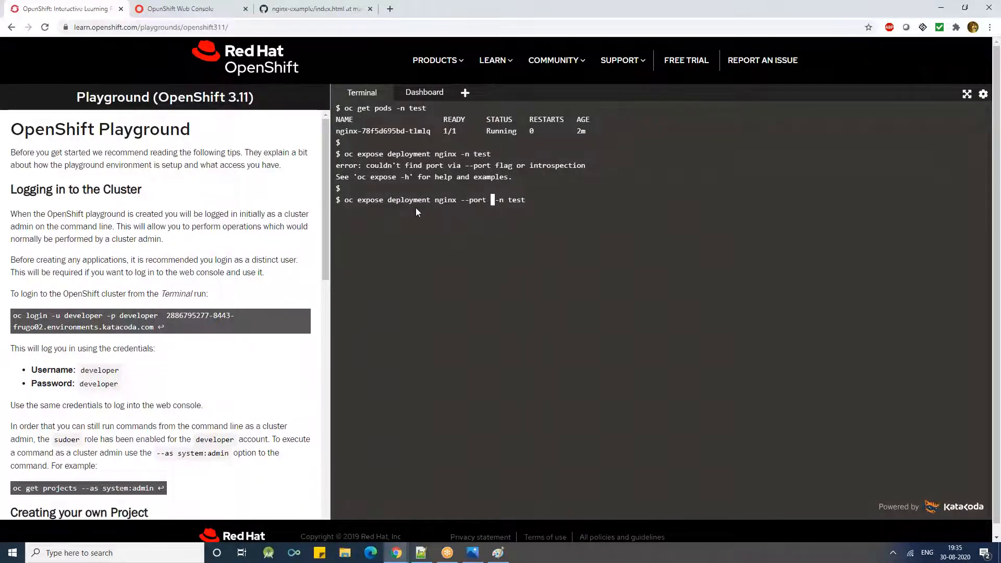
text(0)
key(Return)
key(Return)
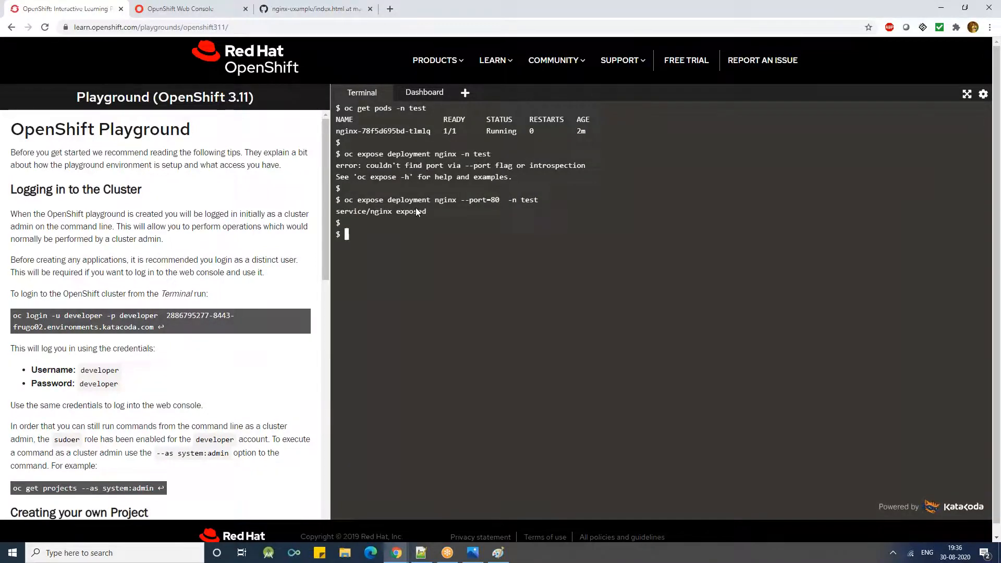
- Highlight the port option in the executed expose command, and return to the terminal prompt
double_click(477, 201)
triple_click(471, 201)
double_click(468, 199)
click(440, 233)
- List the services with oc get service -n test, and highlight the nginx service's type
text(oc get service -)
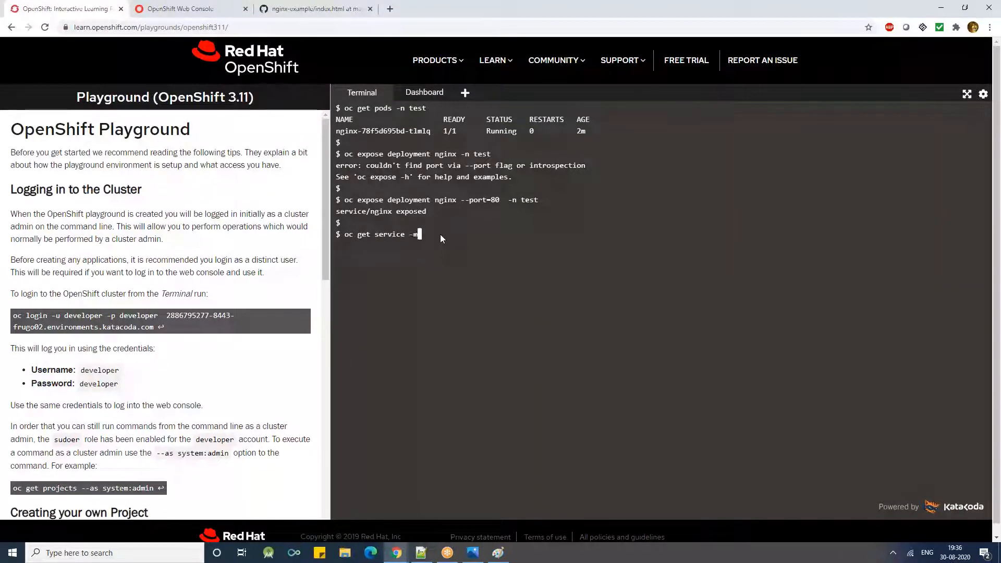
text(n test)
key(Return)
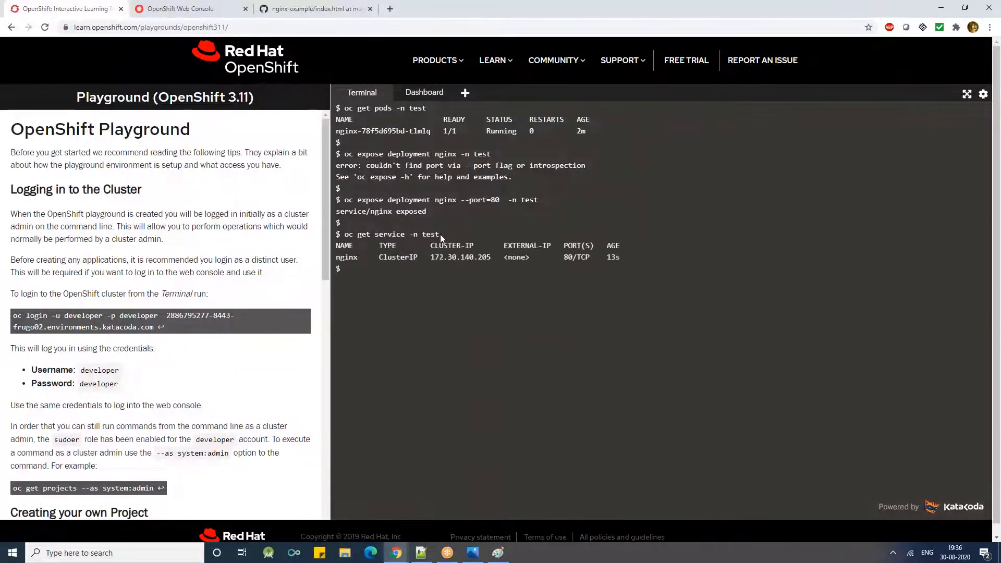
double_click(388, 257)
triple_click(386, 259)
double_click(407, 257)
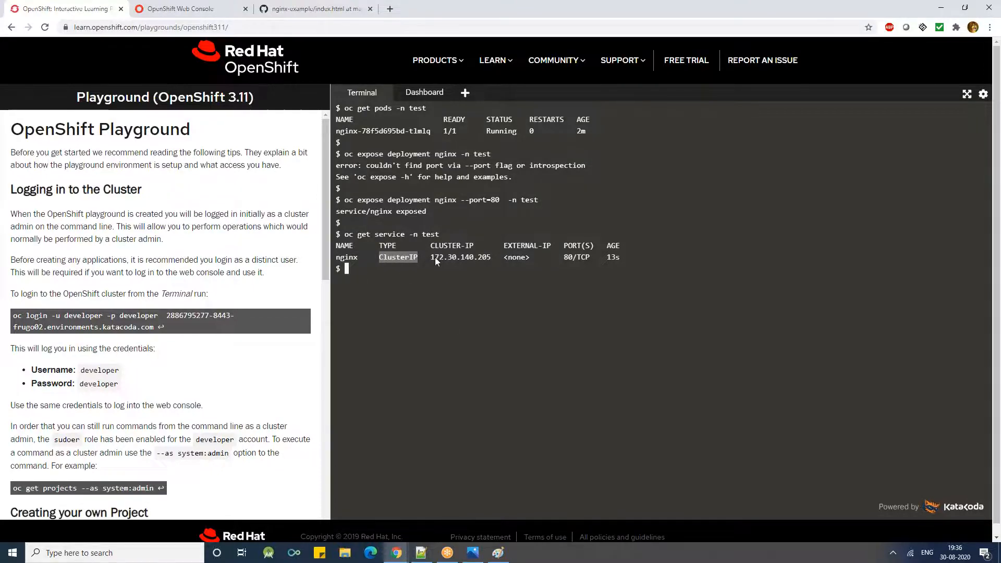
click(469, 347)
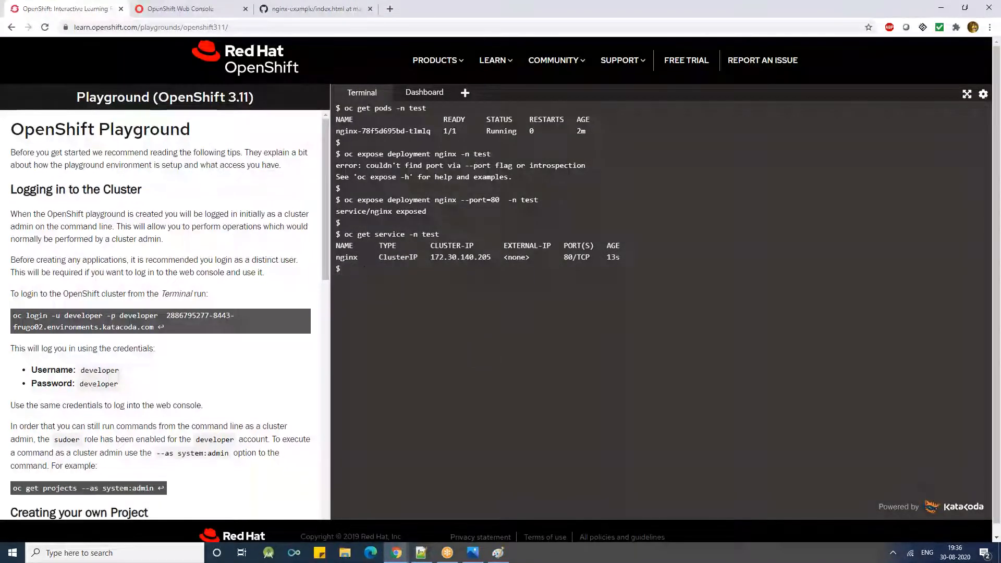
- Switch to the OpenShift web console and examine the nginx service's port and cluster IP on the Services page
click(193, 9)
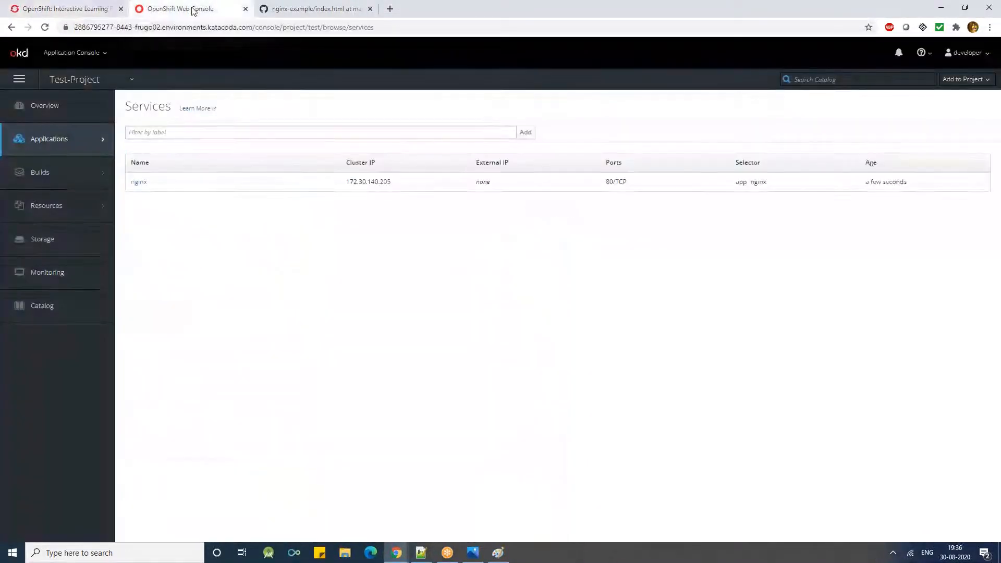
drag(266, 192, 391, 195)
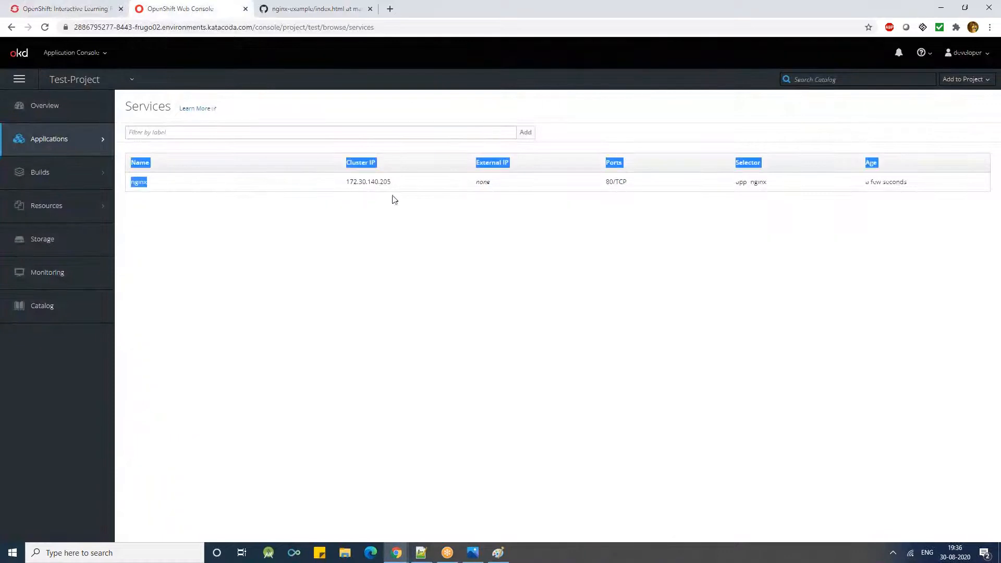
click(671, 195)
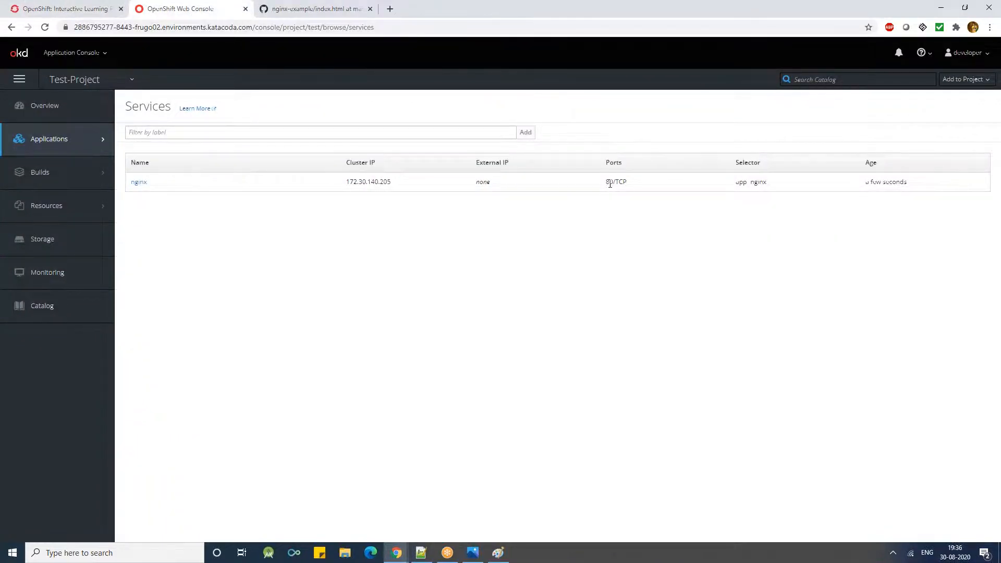
double_click(610, 183)
double_click(370, 182)
click(123, 191)
- Start creating a route named test for the nginx service, leaving its hostname and path empty
mouse_move(83, 140)
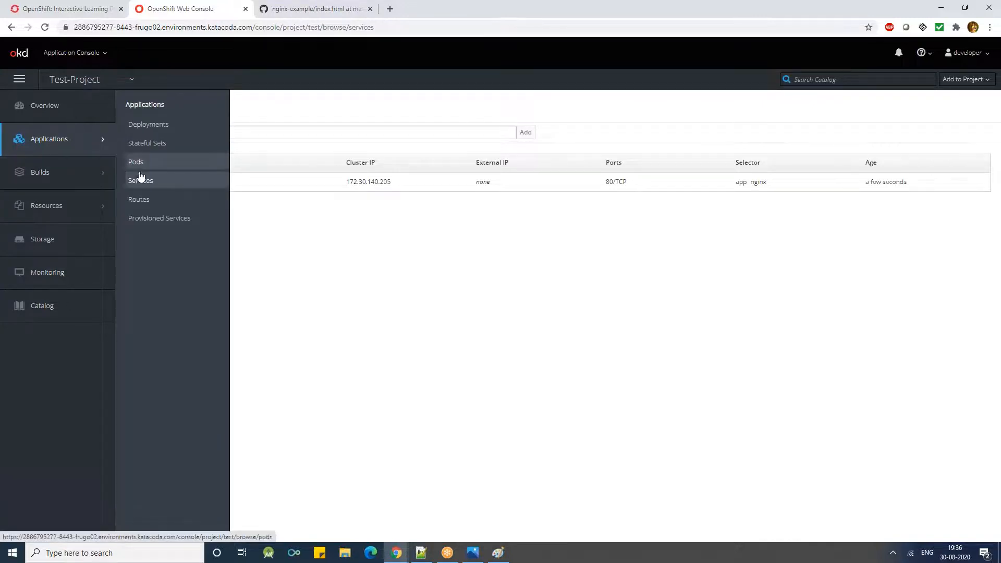
click(135, 199)
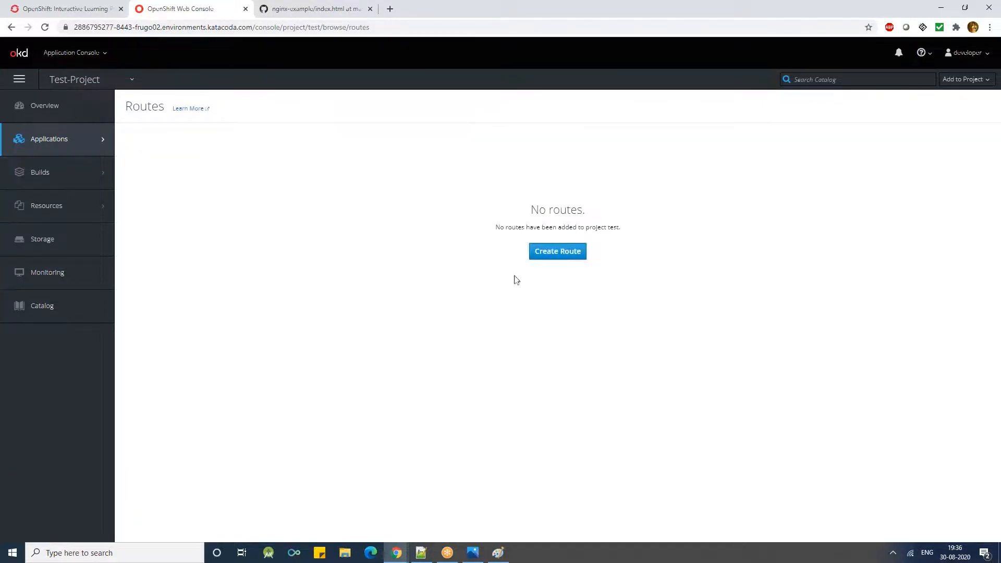
click(564, 253)
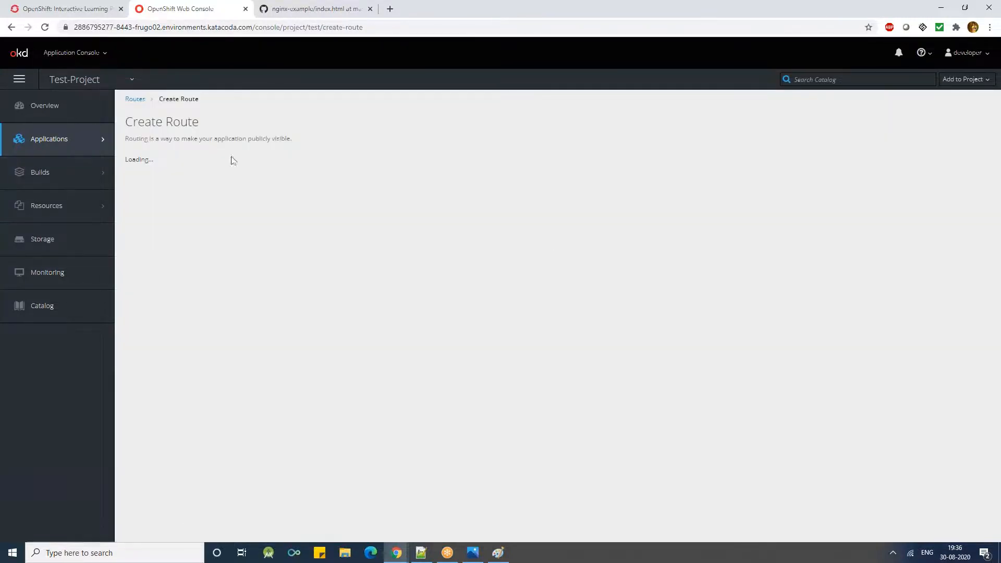
click(199, 172)
text(test)
key(Tab)
key(Tab)
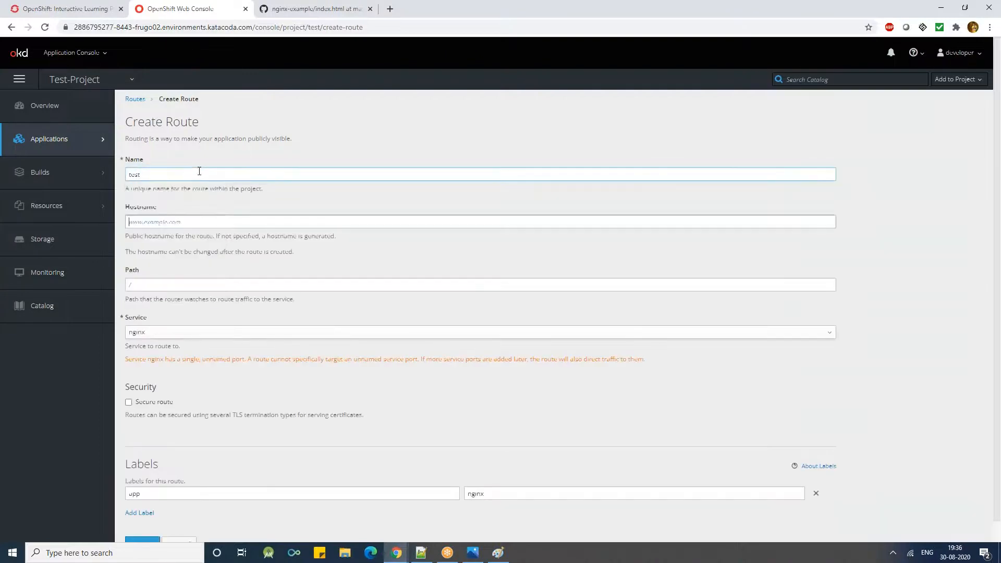
key(Tab)
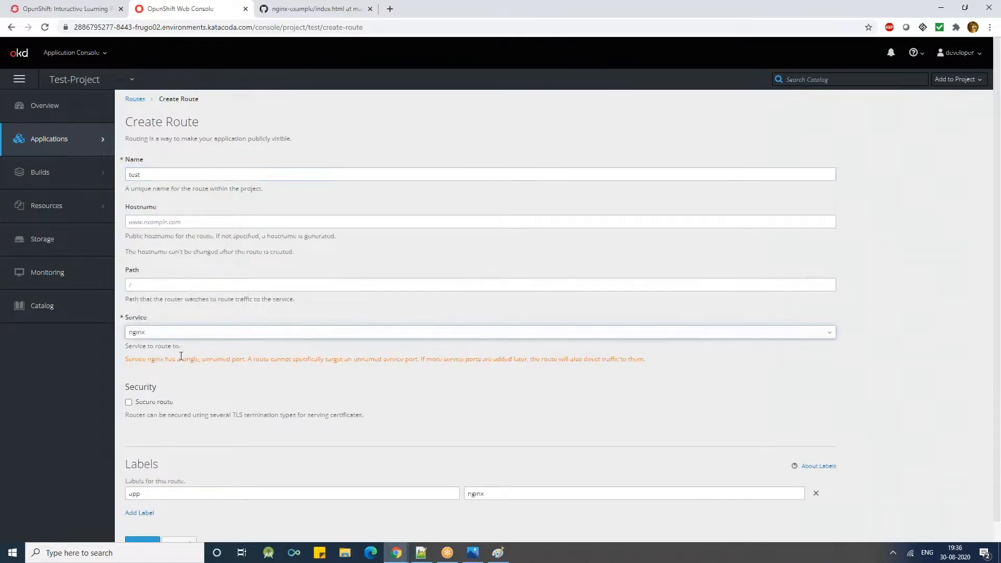
- Enable Secure route for the new route and look through its TLS Termination options
scroll(177, 353, down, 1)
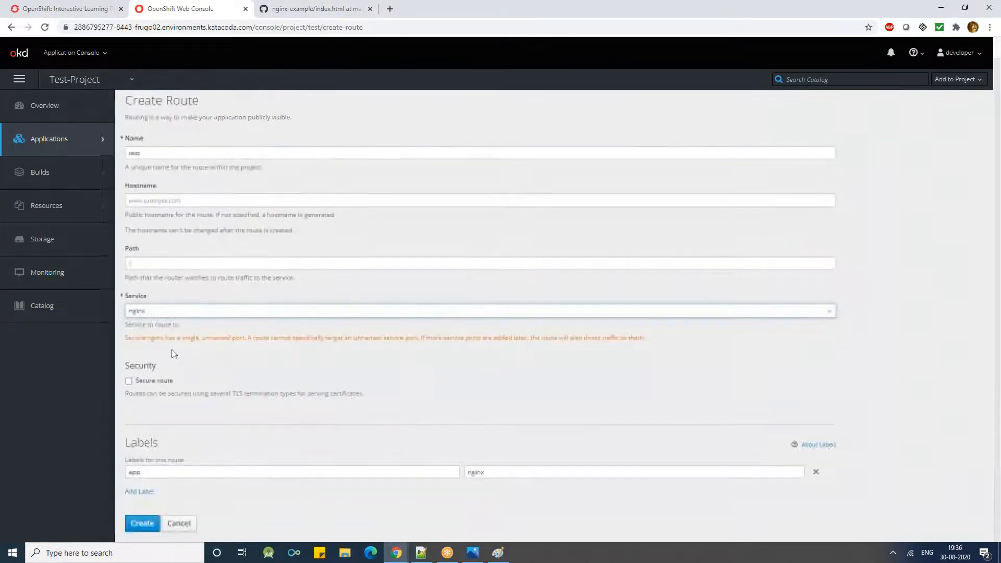
click(128, 381)
click(171, 424)
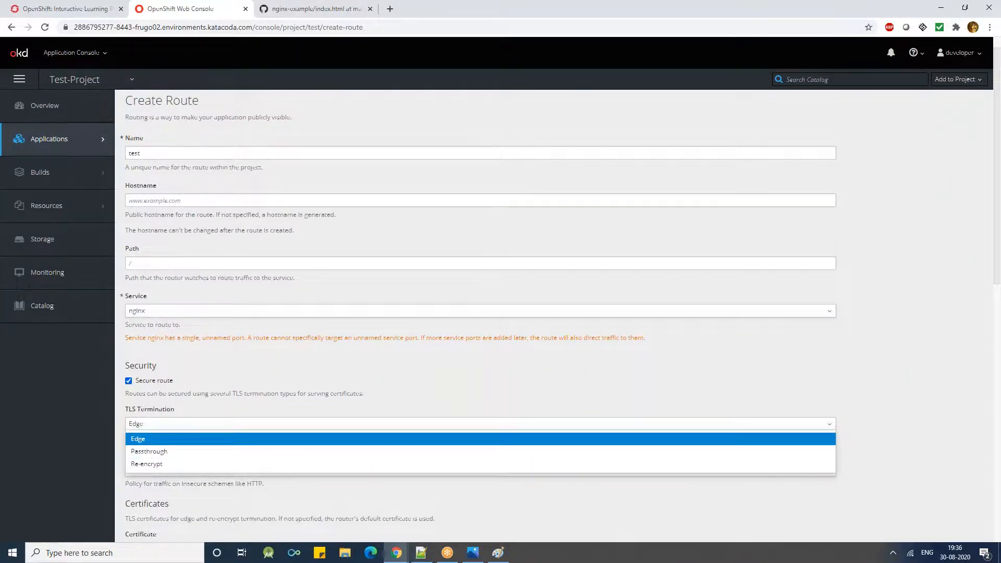
click(128, 381)
click(128, 381)
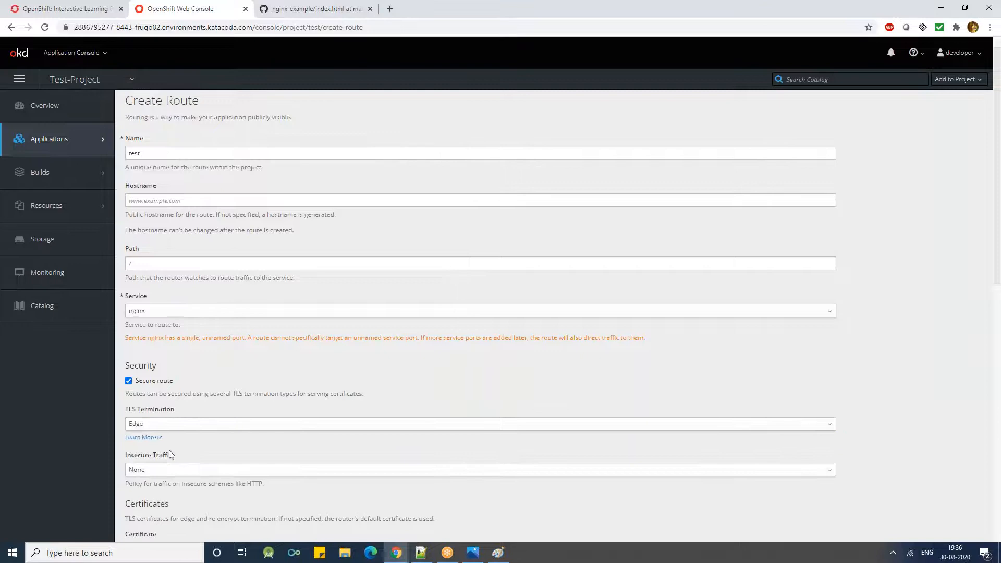
- Examine the Insecure Traffic and TLS Termination choices of the secure route without changing them
click(165, 473)
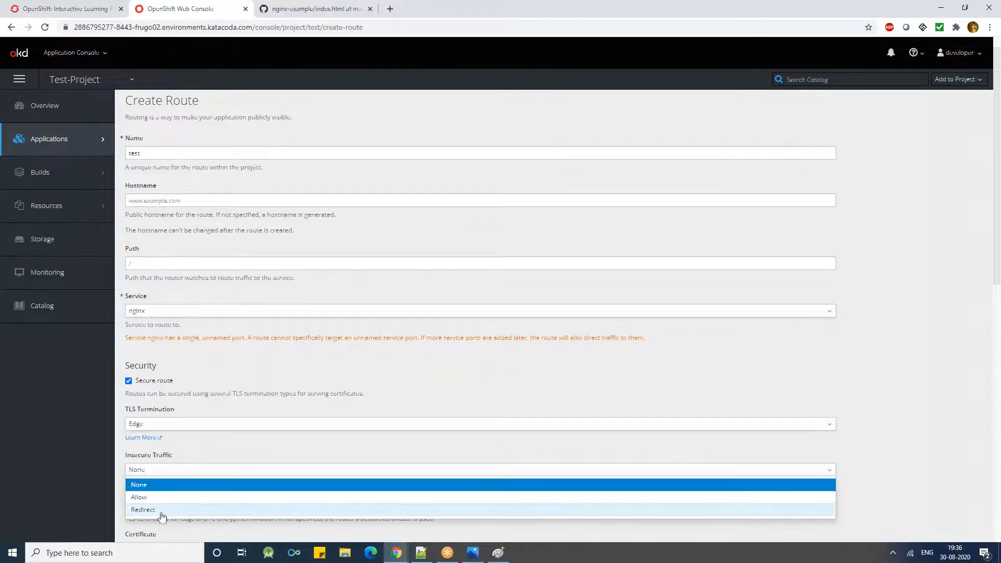
click(149, 428)
click(164, 472)
click(165, 472)
click(165, 472)
click(157, 429)
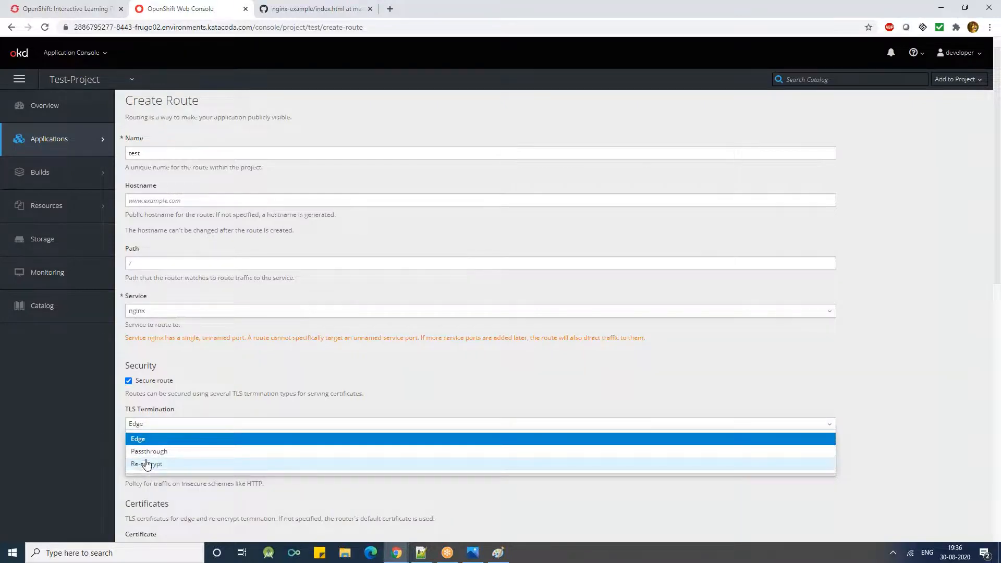
click(168, 405)
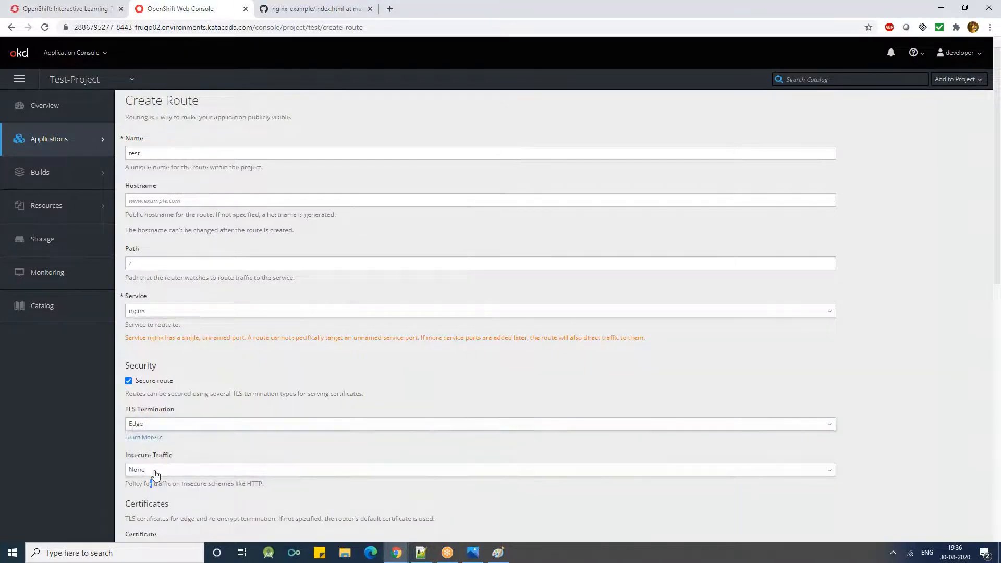
click(153, 472)
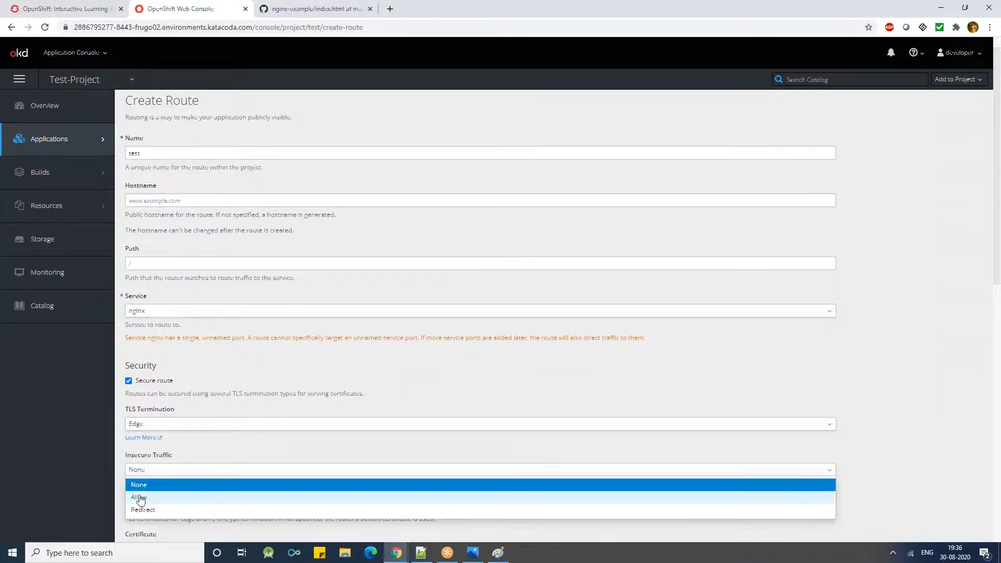
click(168, 409)
- Turn off Secure route and create the test route
click(129, 381)
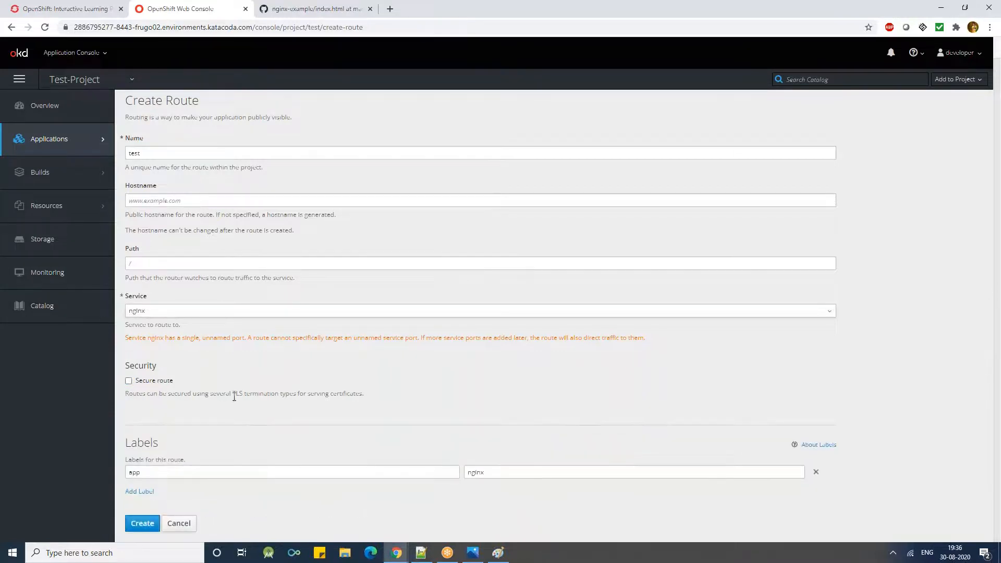
click(137, 524)
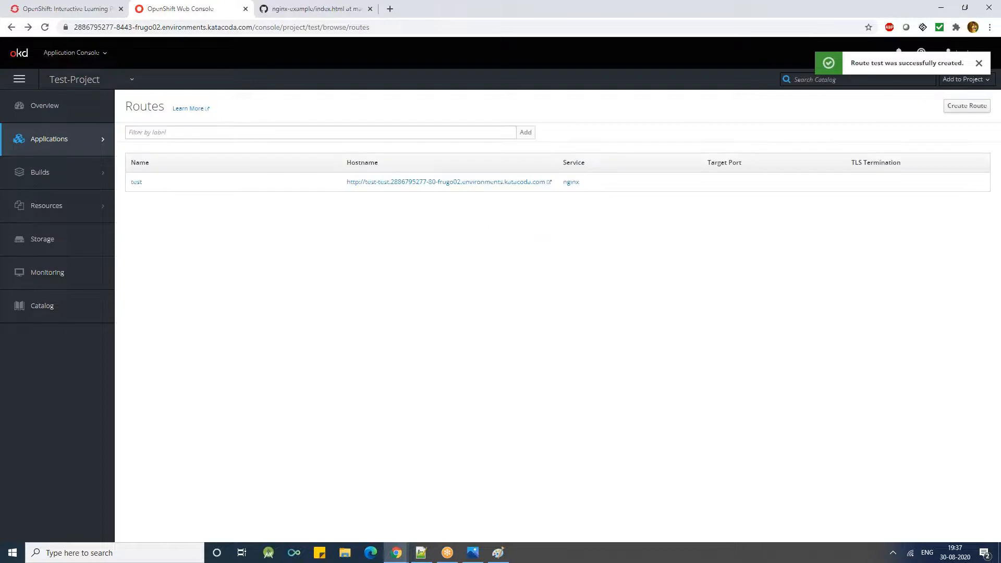
- Open the test route's hostname link and select all the text on the nginx welcome page to examine it
click(381, 182)
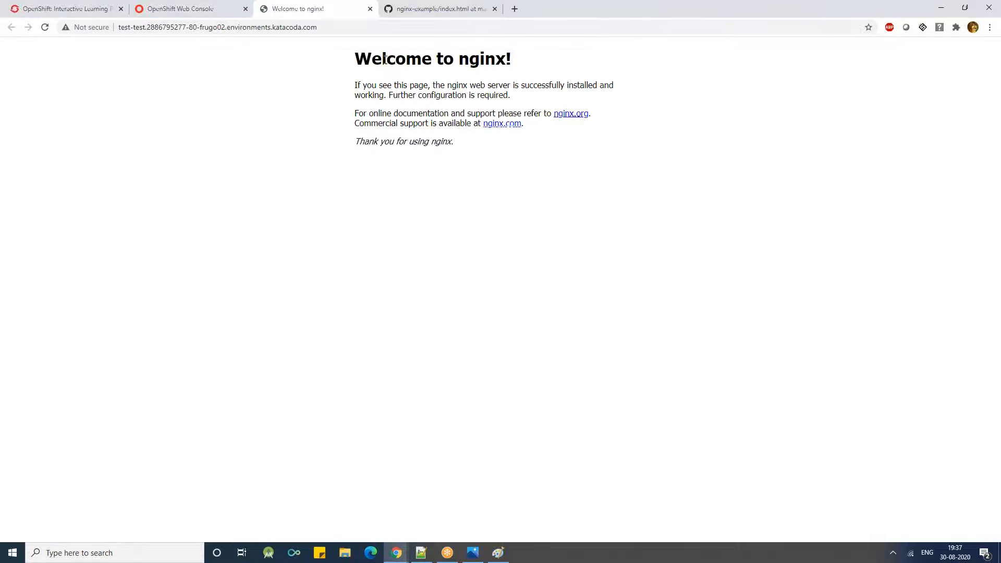
drag(355, 58, 534, 192)
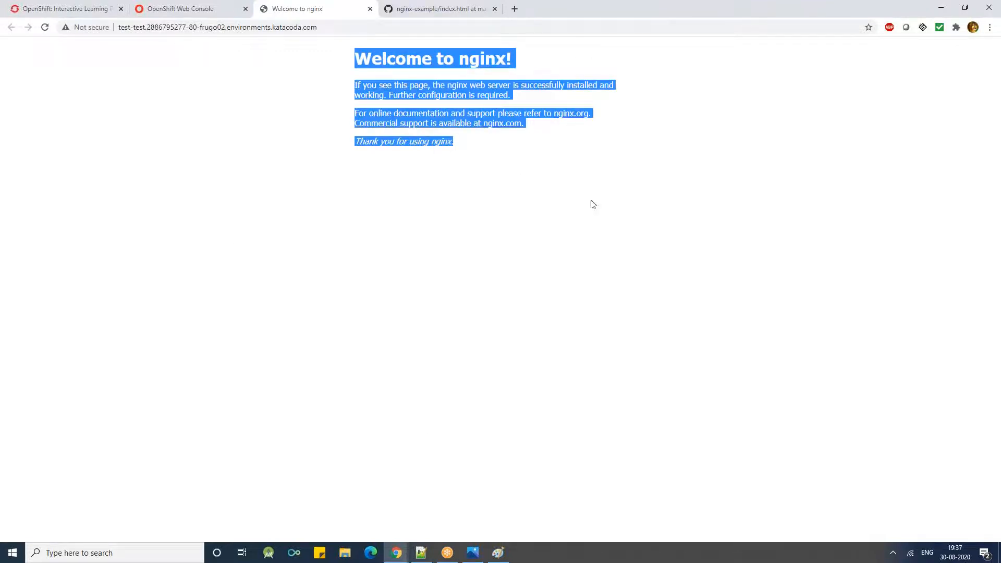
click(400, 308)
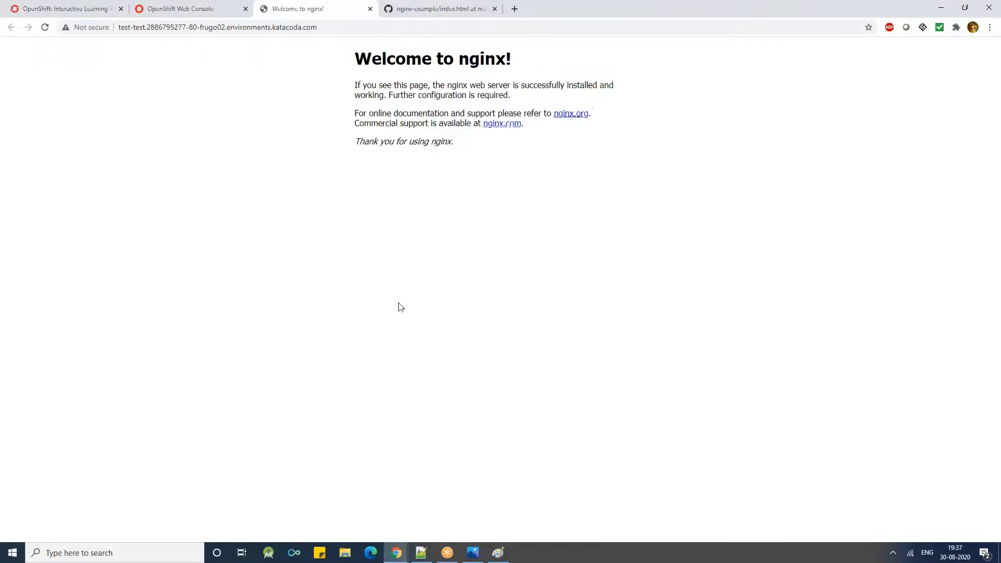
- In the playground terminal, list the pods with oc get pod, first in the current project and again with -n test
click(194, 14)
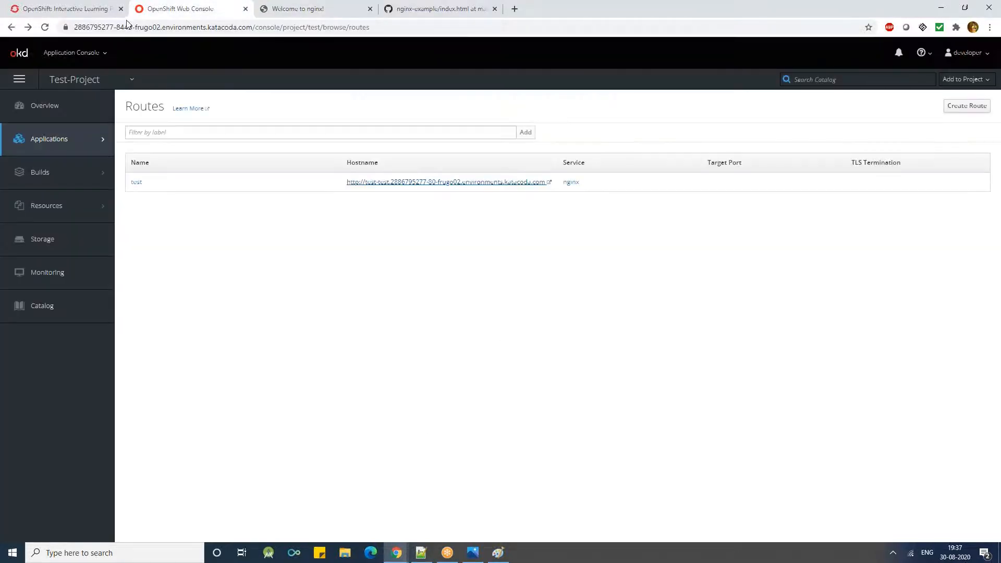
click(85, 9)
text(oc get pod)
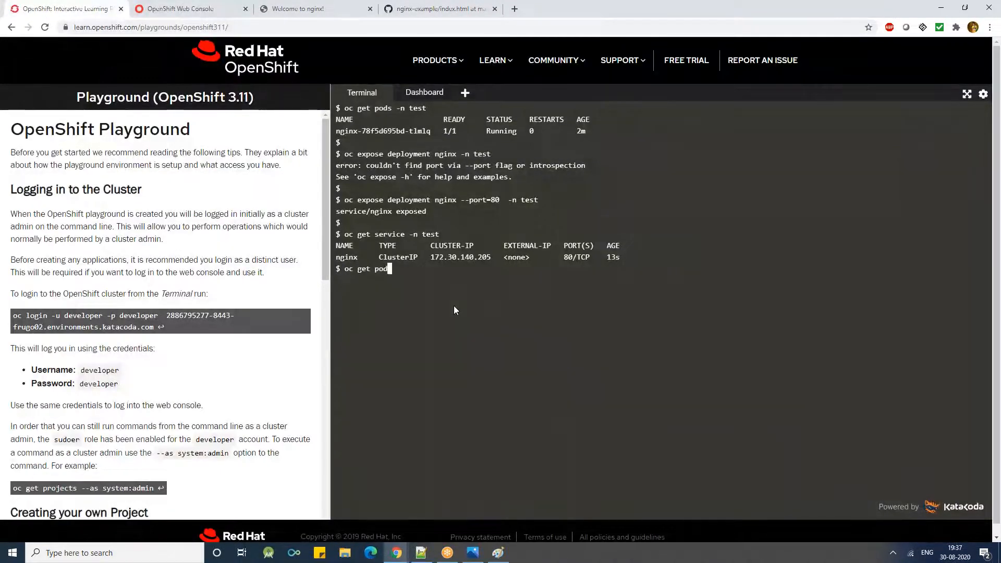
key(Return)
text(oc get pod -n test)
key(Return)
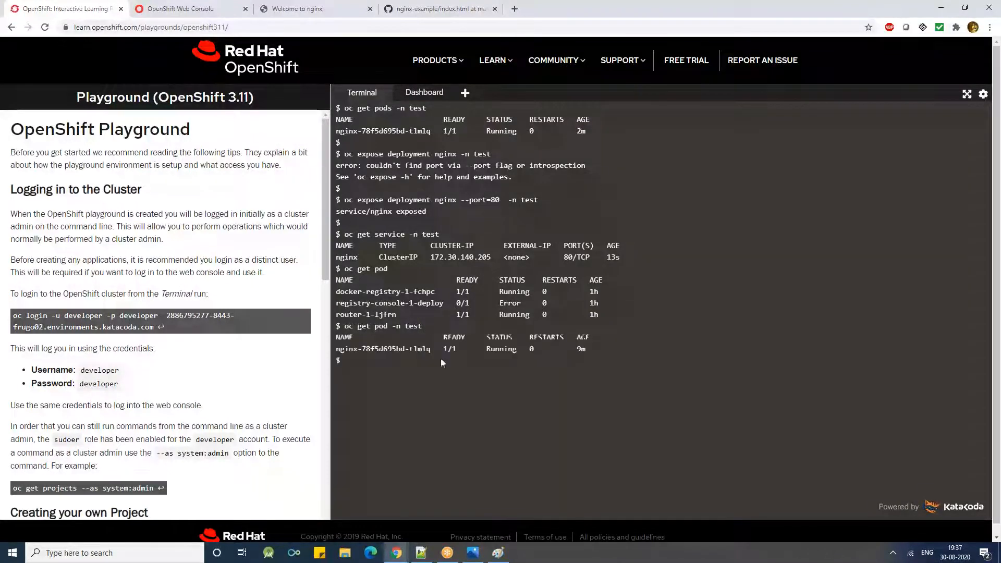
- Copy the nginx pod's name and try to delete it by running oc delete pod nginx-78f5d695bd-tlmlq in test
double_click(396, 349)
right_click(396, 349)
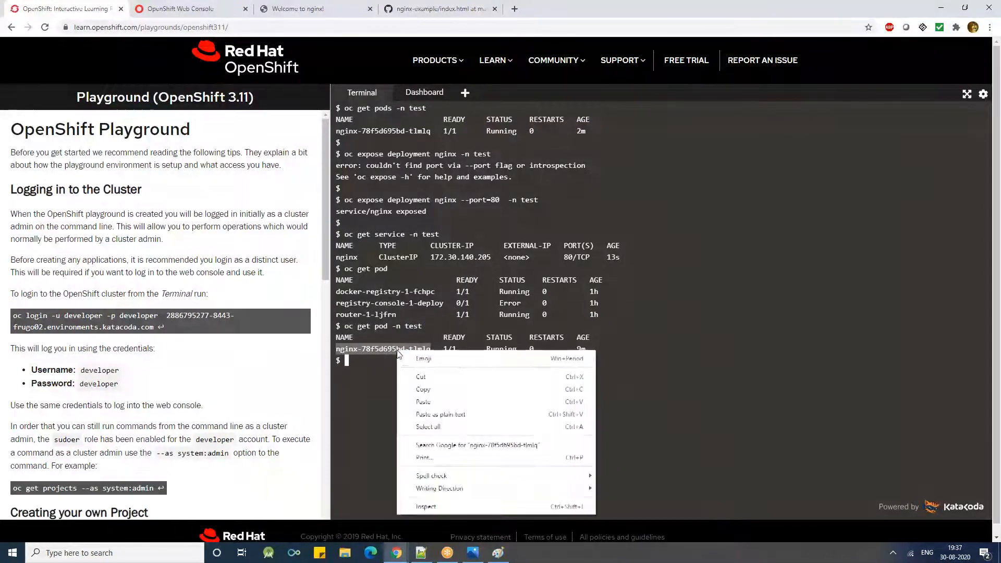
click(421, 390)
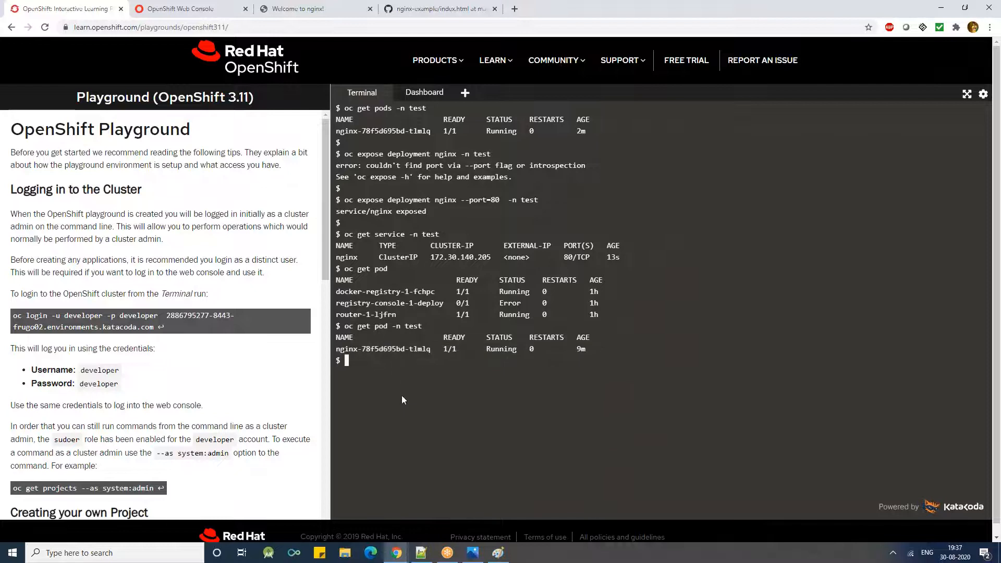
text(oc delt)
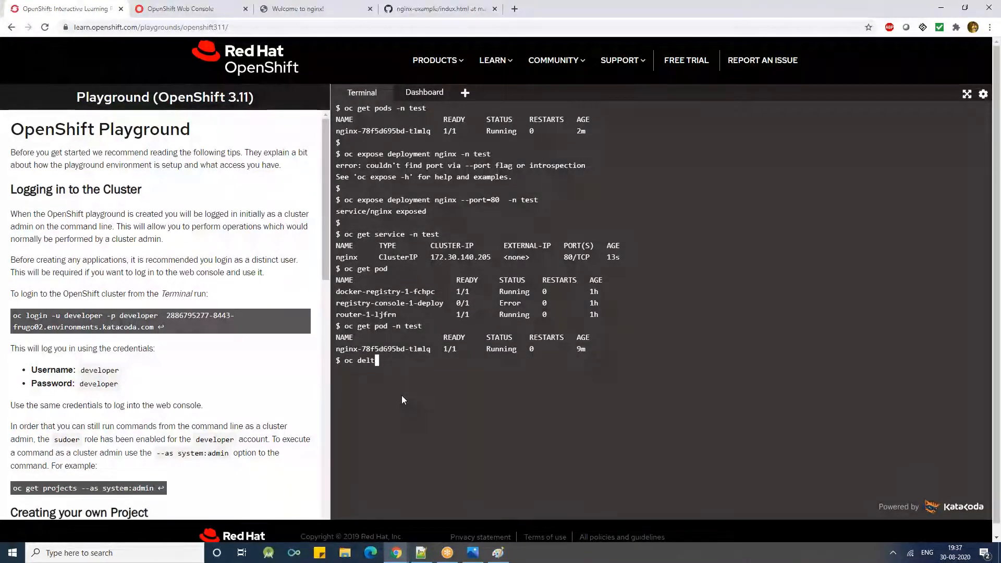
key(BackSpace)
text(ete pod)
key(ctrl+v)
text(in test)
key(Return)
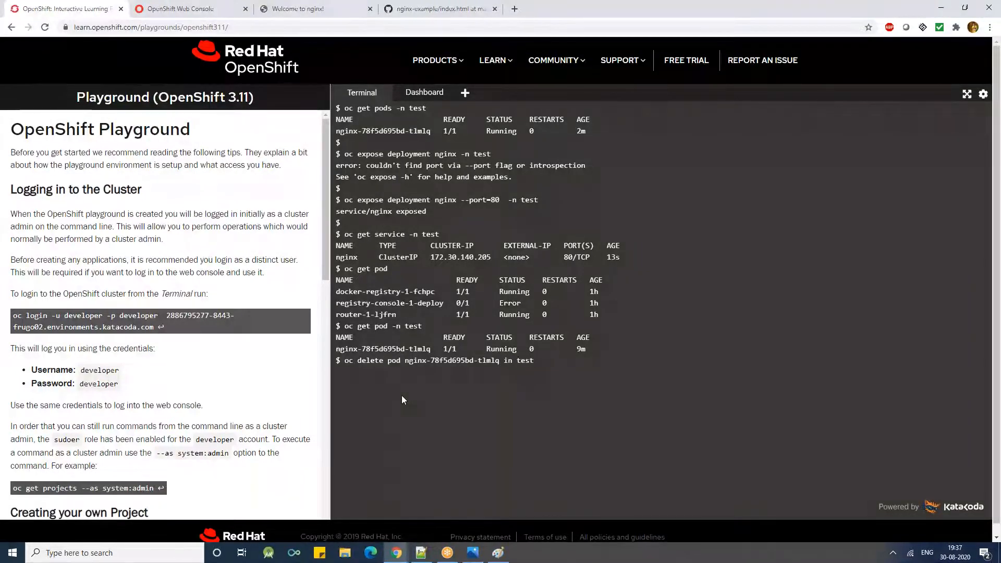
- Correct the delete command to use -n test, run it to delete the nginx pod, and clear the terminal
key(Up)
key(Left)
key(Left)
key(Left)
key(Left)
key(Left)
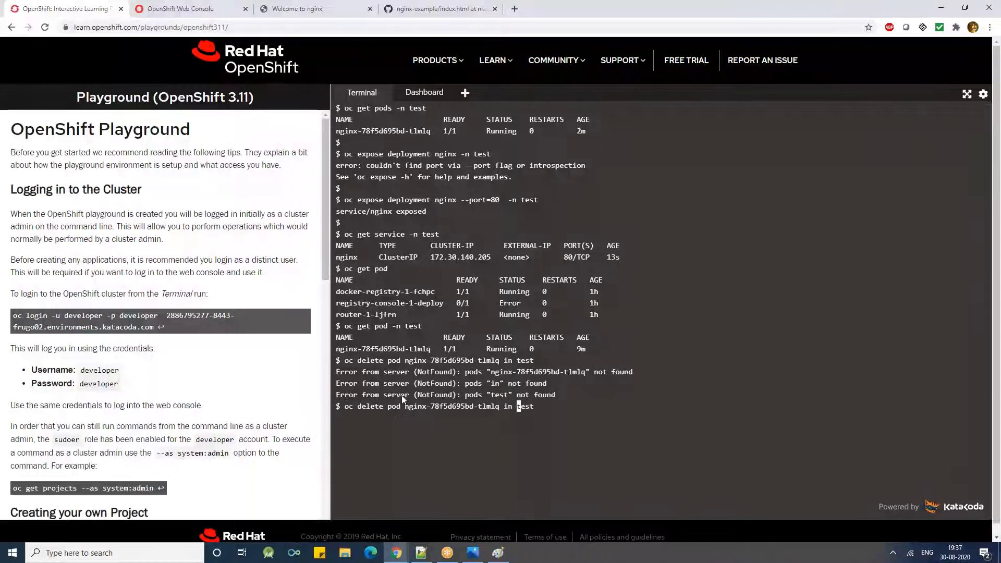
key(BackSpace)
key(BackSpace)
text(-n)
key(Return)
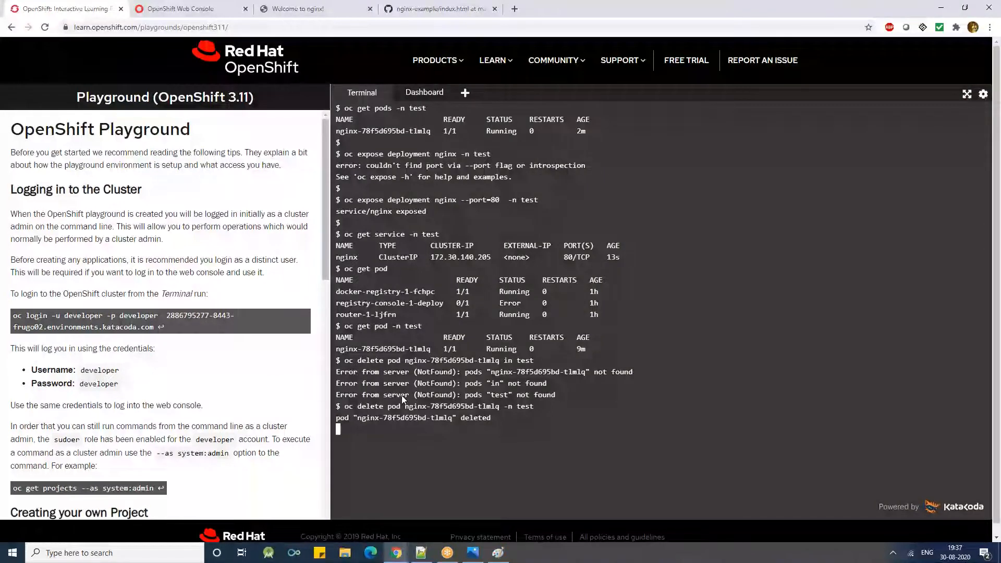
key(ctrl+l)
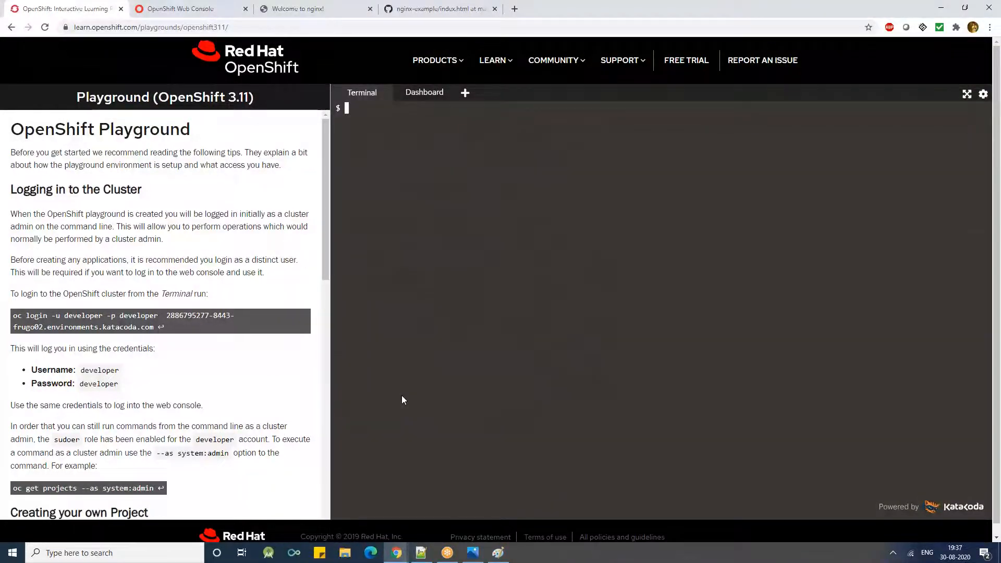
- Reload the test route's nginx page in its browser tab and select all its text to check it
key(Up)
click(181, 9)
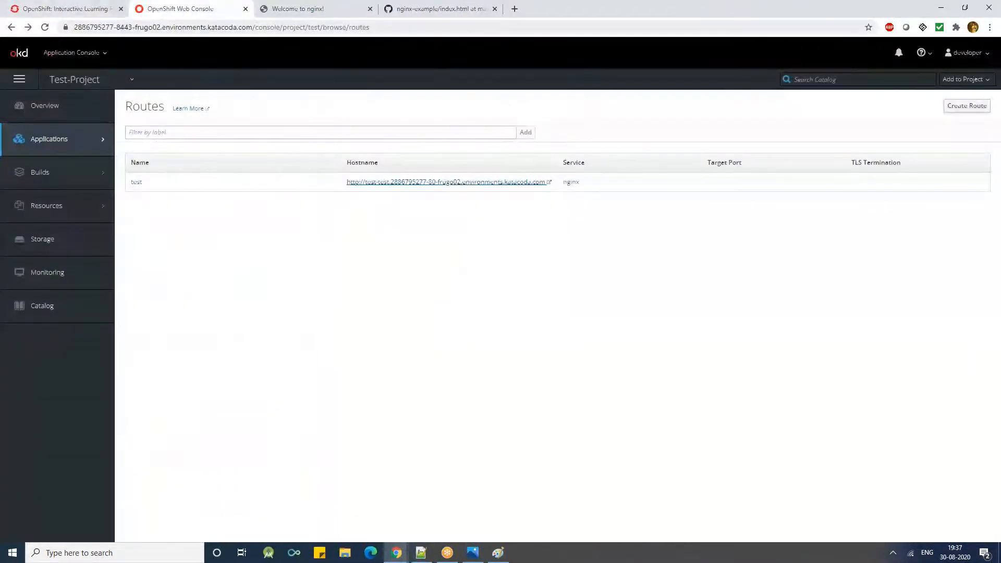
click(295, 11)
click(296, 26)
key(Return)
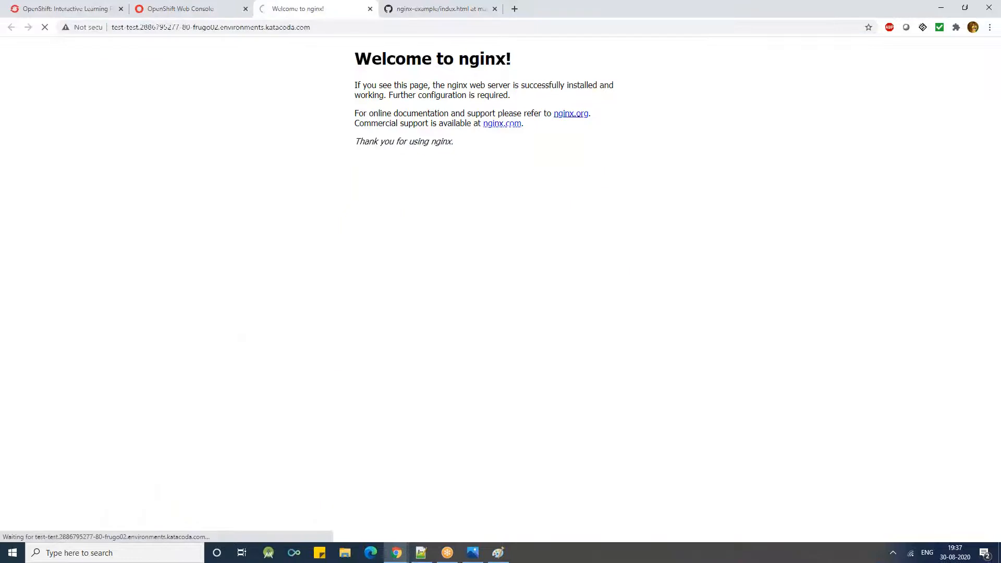
key(ctrl+a)
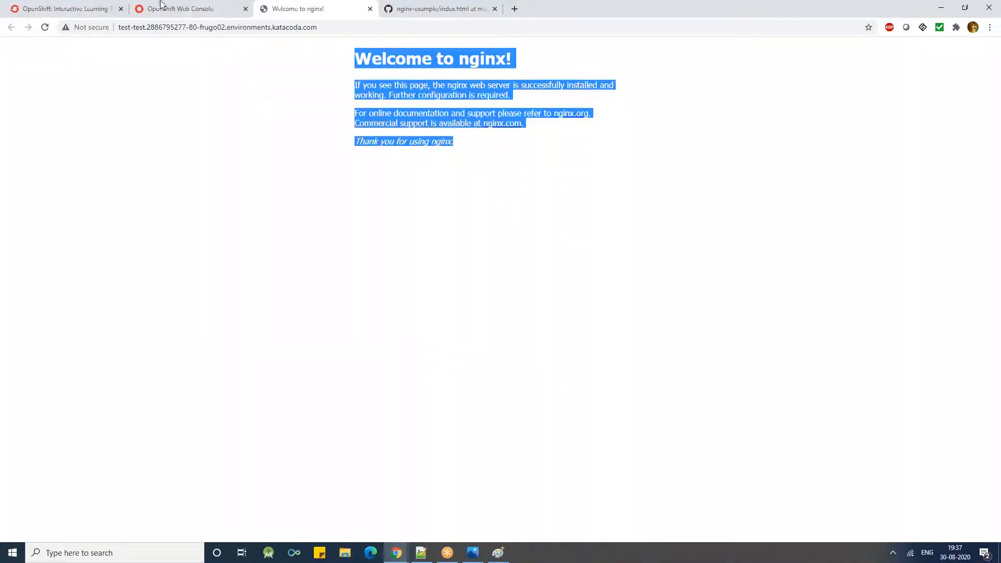
- Return to the playground terminal and erase the recalled pod deletion command without running it
click(73, 12)
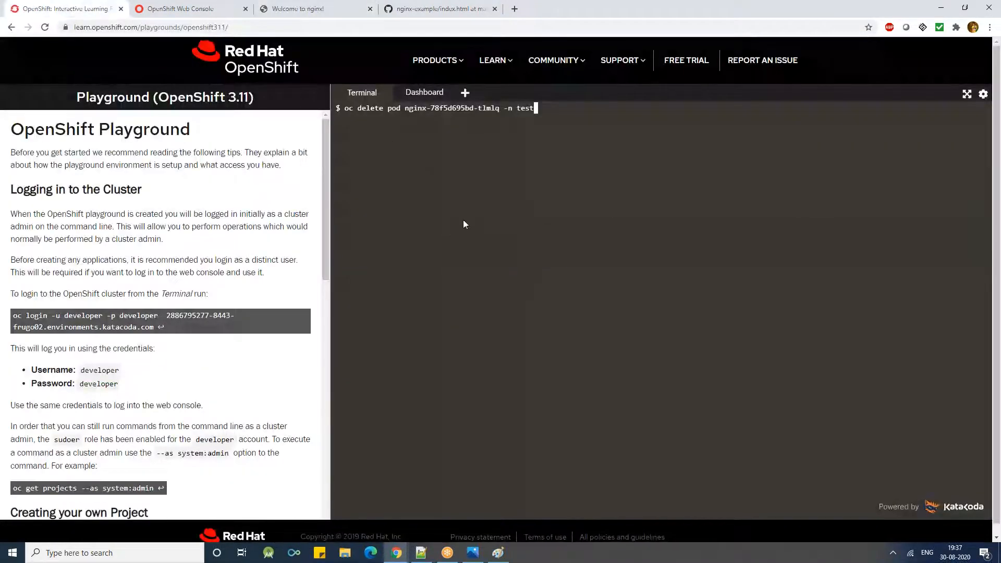
key(BackSpace)
key(BackSpace)
key(BackSpace)
key(BackSpace)
key(BackSpace)
key(BackSpace)
key(BackSpace)
key(BackSpace)
key(BackSpace)
key(BackSpace)
key(BackSpace)
key(BackSpace)
key(BackSpace)
key(BackSpace)
key(BackSpace)
key(BackSpace)
key(BackSpace)
key(BackSpace)
key(BackSpace)
key(BackSpace)
key(BackSpace)
key(BackSpace)
key(BackSpace)
key(BackSpace)
key(BackSpace)
key(BackSpace)
key(BackSpace)
key(BackSpace)
key(BackSpace)
key(BackSpace)
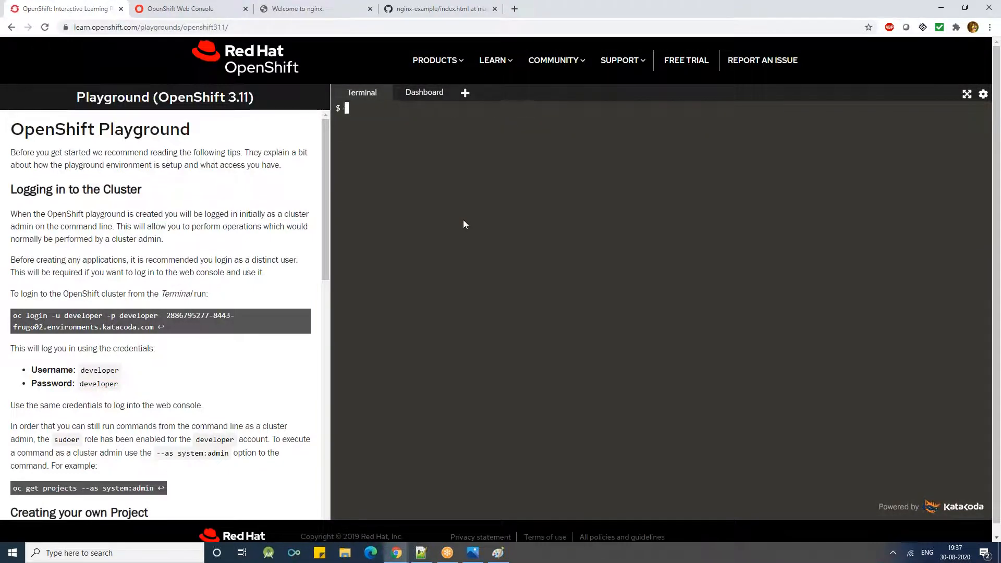
- Open the test route's hostname link from the web console's Routes list and select the full address of the nginx page
click(198, 7)
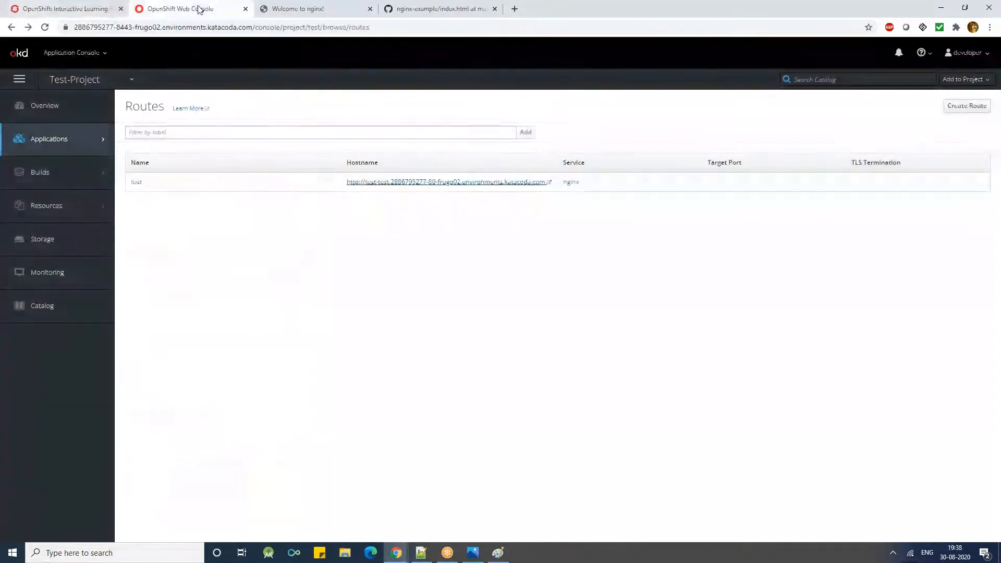
drag(336, 186, 507, 203)
click(485, 230)
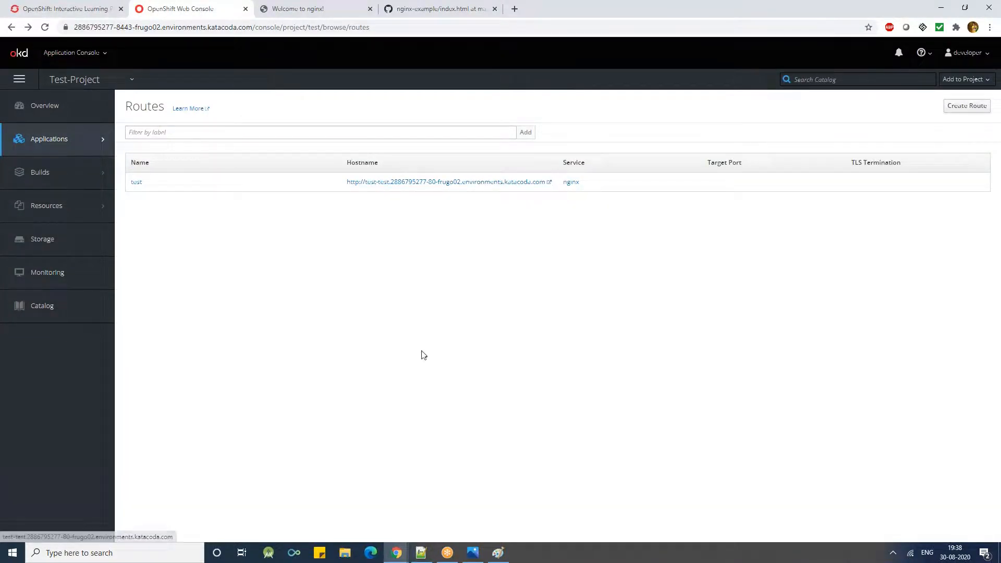
click(418, 182)
drag(334, 28, 60, 44)
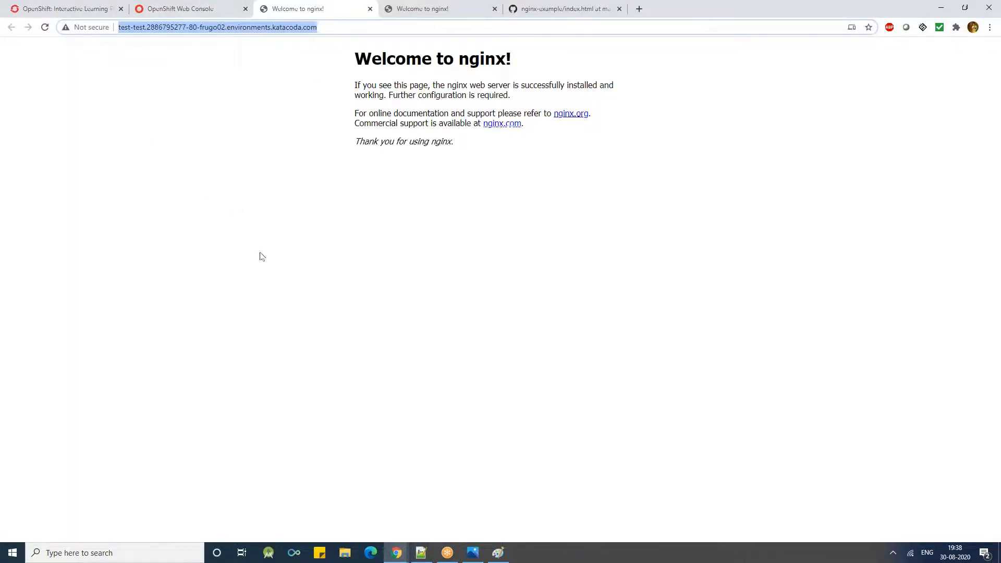
- Switch to Notepad++ and paste the copied route URL on line 4 of the empty new 51 document
click(421, 553)
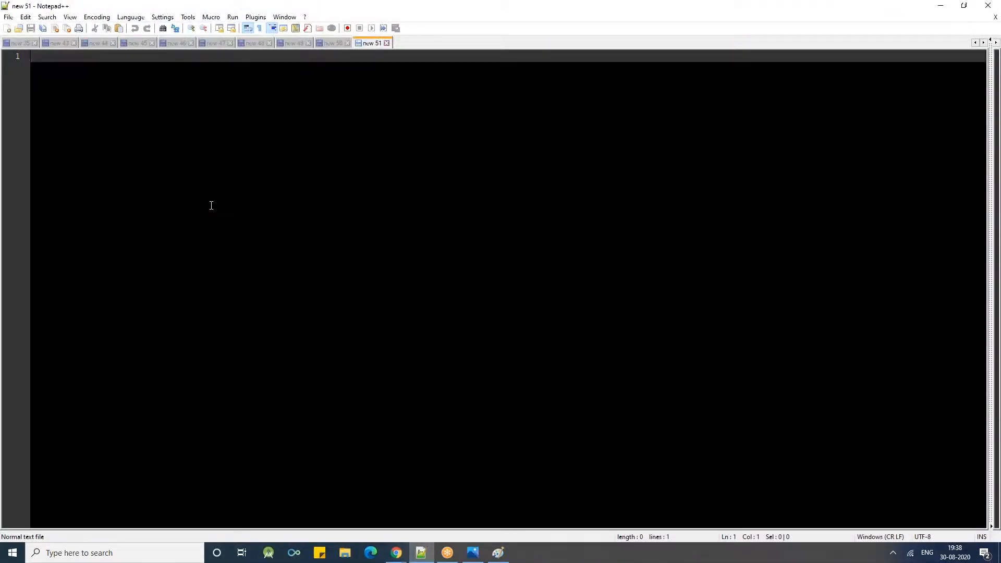
key(Return)
key(Return)
key(Return)
key(ctrl+v)
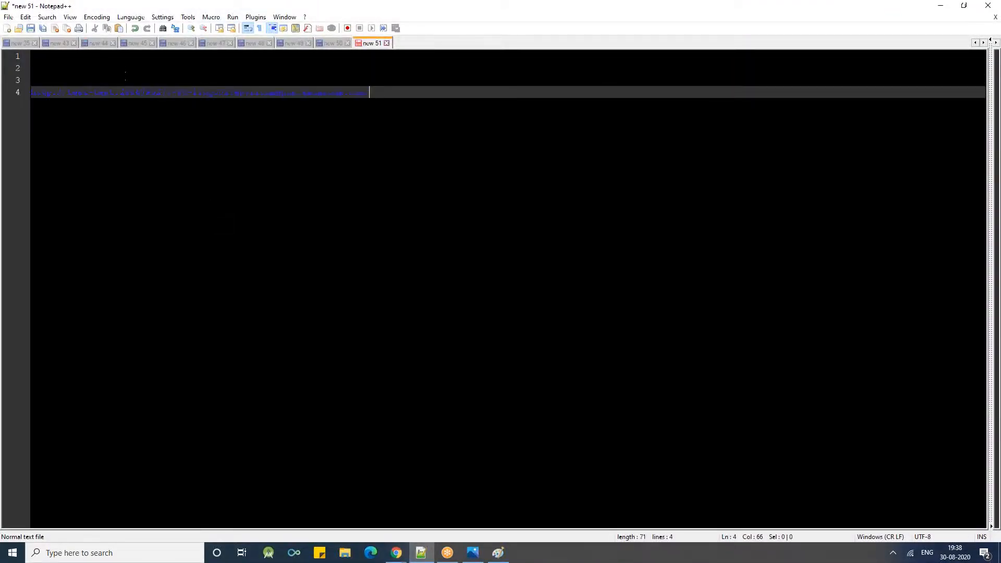
- Write the wildcard domain *.flipkart.com on line 8, leaving blank lines below the route URL
key(Return)
key(Return)
key(Return)
key(Return)
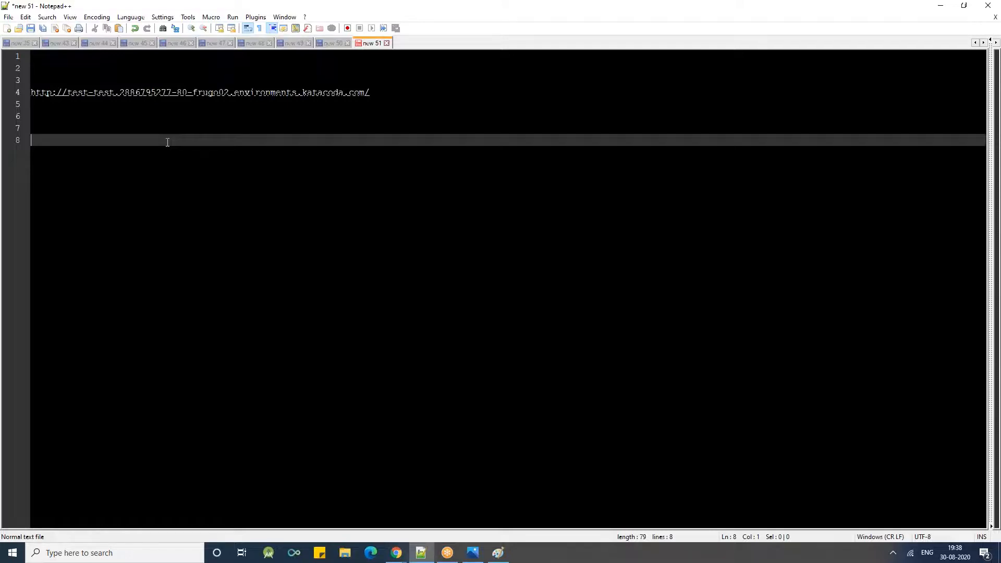
text(*.flipcart.com)
key(Left)
key(Left)
key(Left)
key(Left)
key(BackSpace)
text(k)
key(Escape)
key(End)
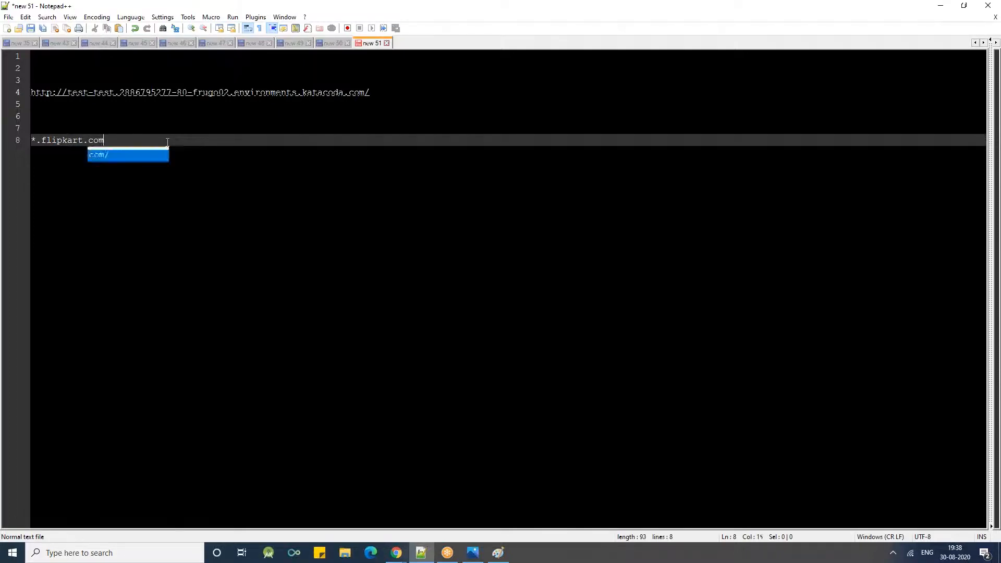
- Append the label "- Infra Wild Card DNS" to the *.flipkart.com line
text(- Inf)
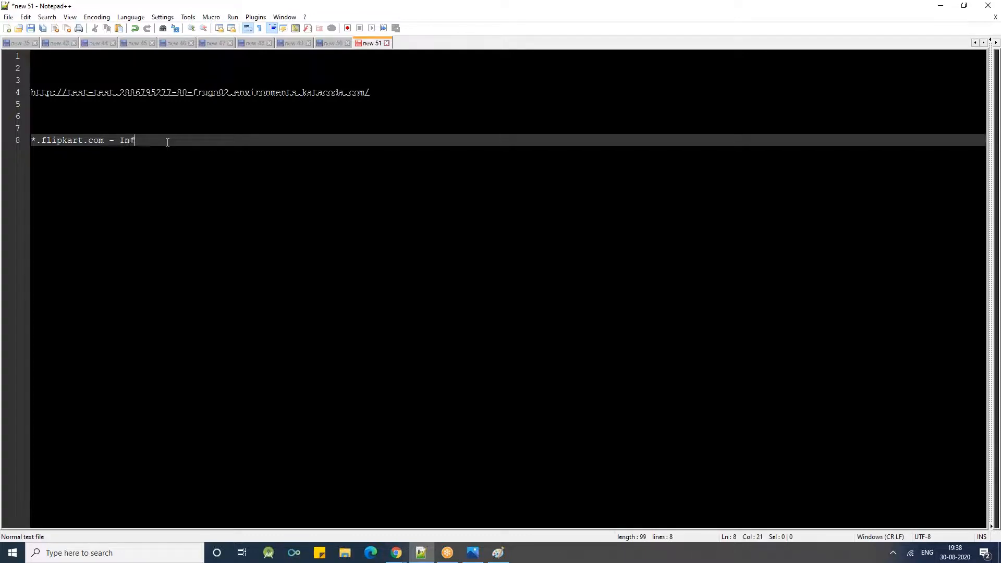
text(ra Wild Card DNS)
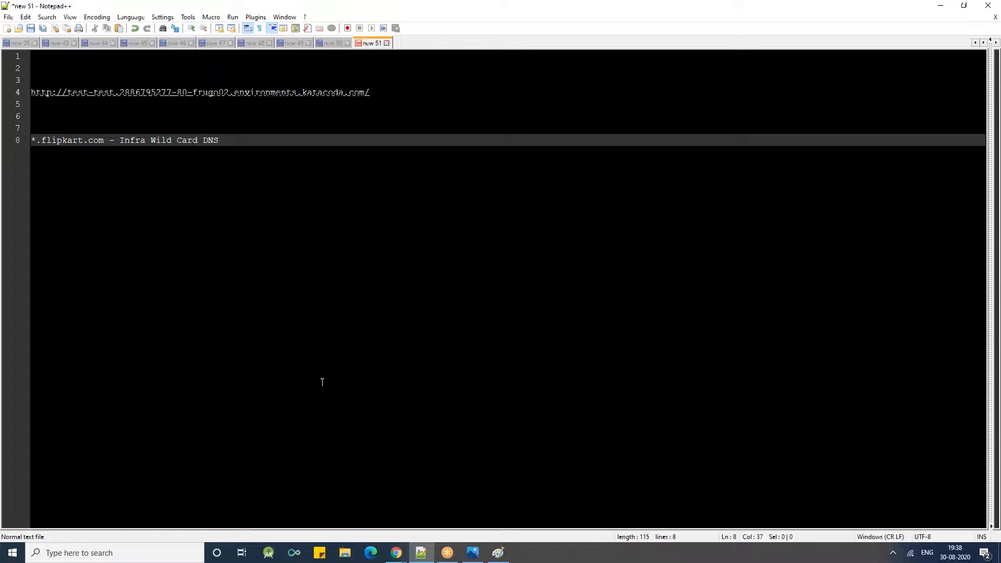
click(913, 284)
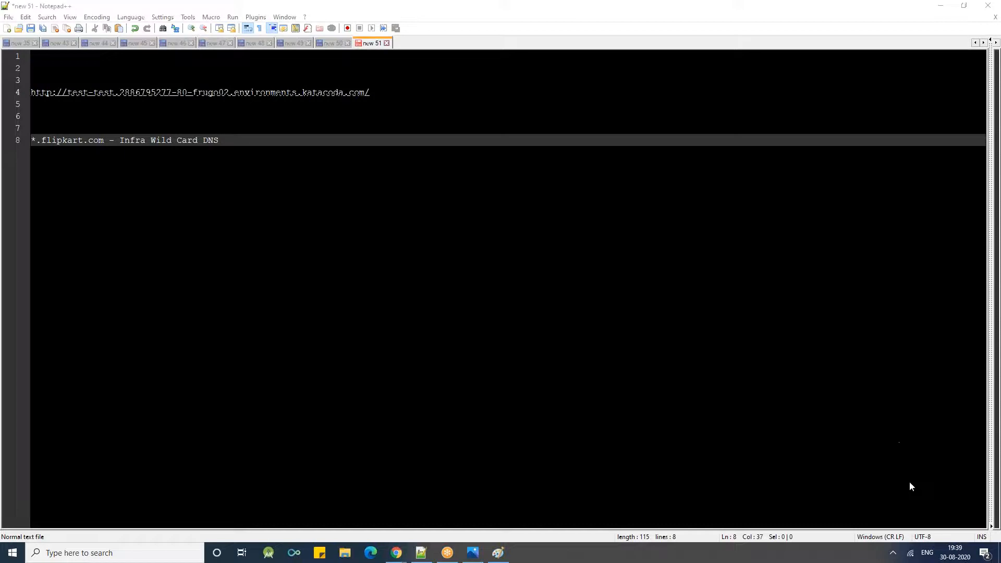
- Copy *.flipkart.com to line 11, add "- 10.12.13.4" after it, and leave blank lines below
click(266, 143)
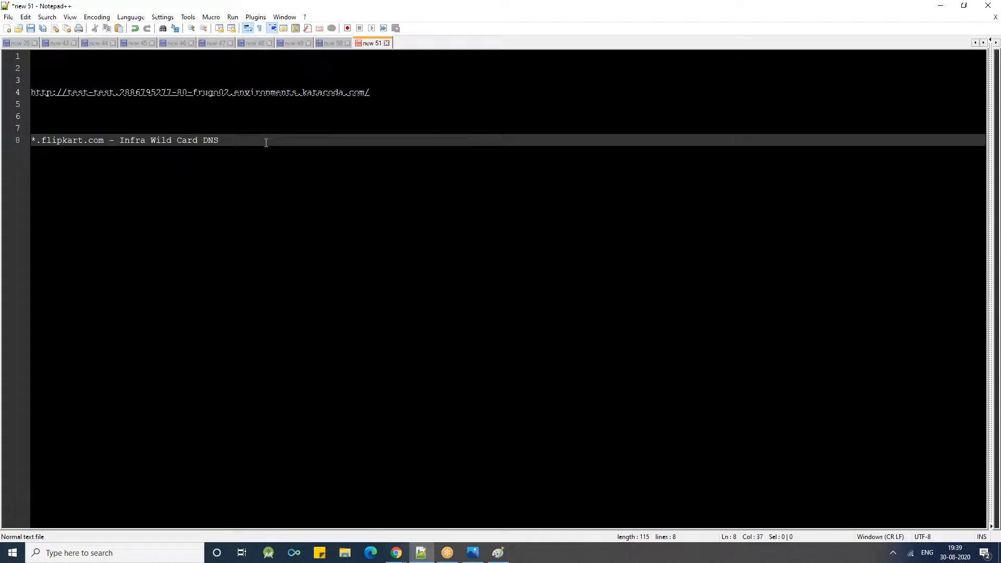
key(Return)
key(Return)
key(Return)
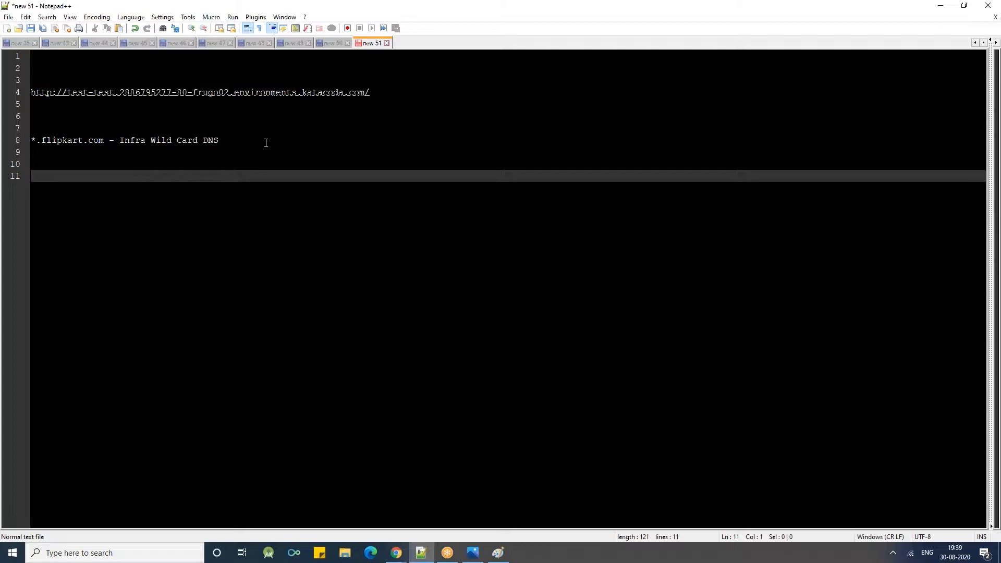
drag(103, 143, 33, 144)
key(ctrl+c)
click(64, 184)
key(ctrl+v)
text(- 10.12.)
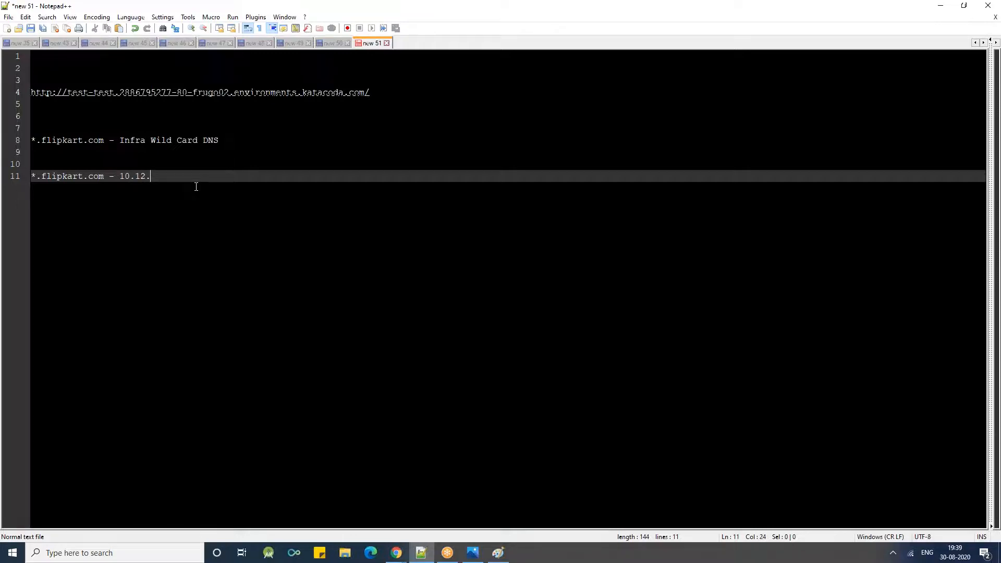
text(13.4)
key(Return)
key(Return)
key(Return)
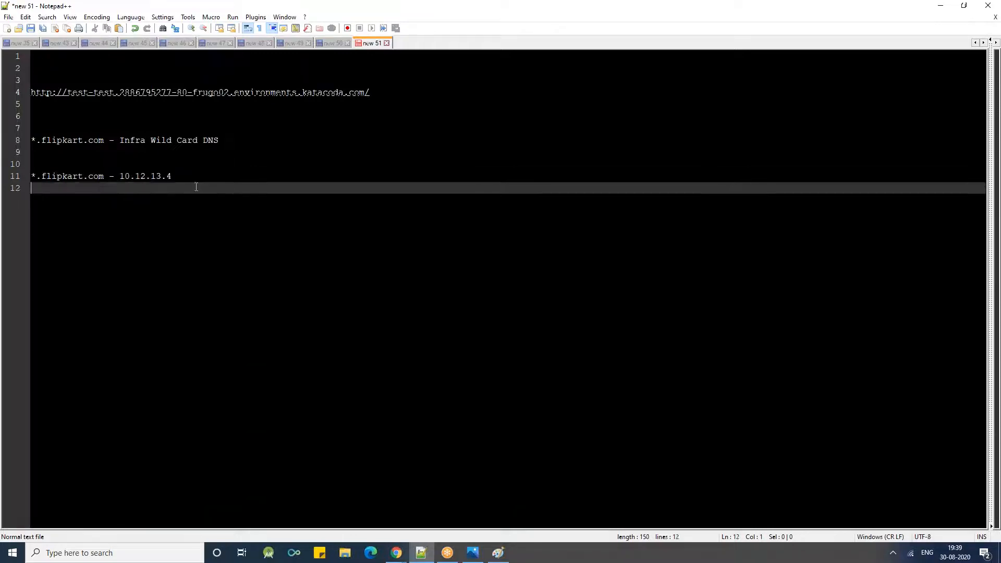
- Highlight the wildcard domain and IP address mapping on line 11, and return to the empty last line
click(36, 177)
drag(38, 178, 172, 177)
key(Right)
click(122, 319)
- Write bags.flipkart.com on line 14, reusing the .flipkart.com part copied from line 11, and start a new line
text(bags)
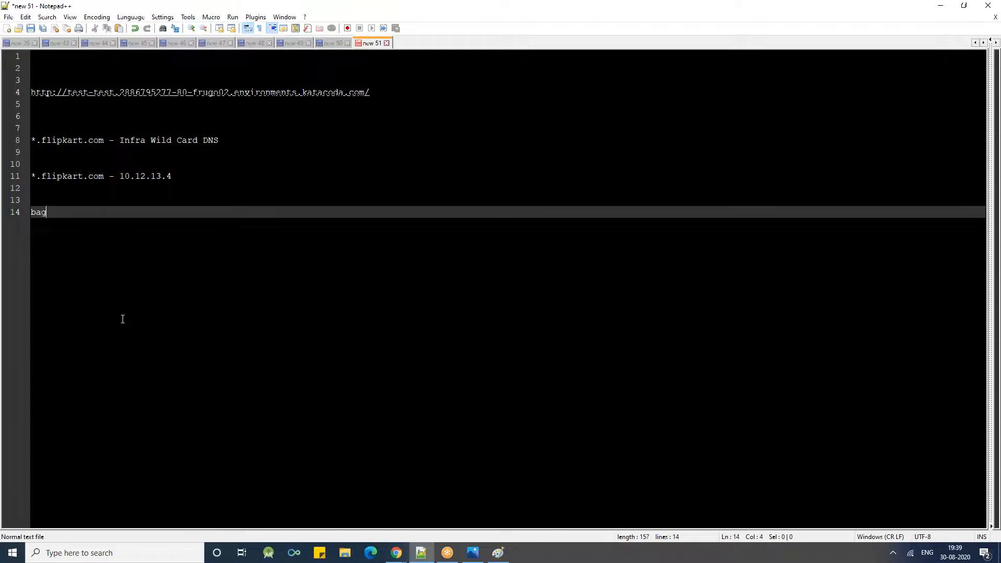
text(.f)
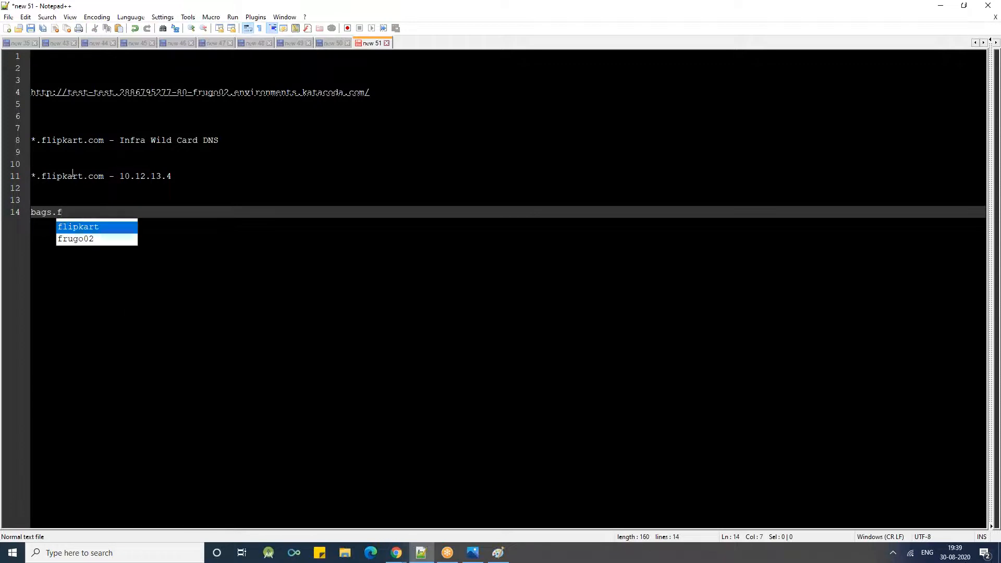
drag(104, 178, 36, 178)
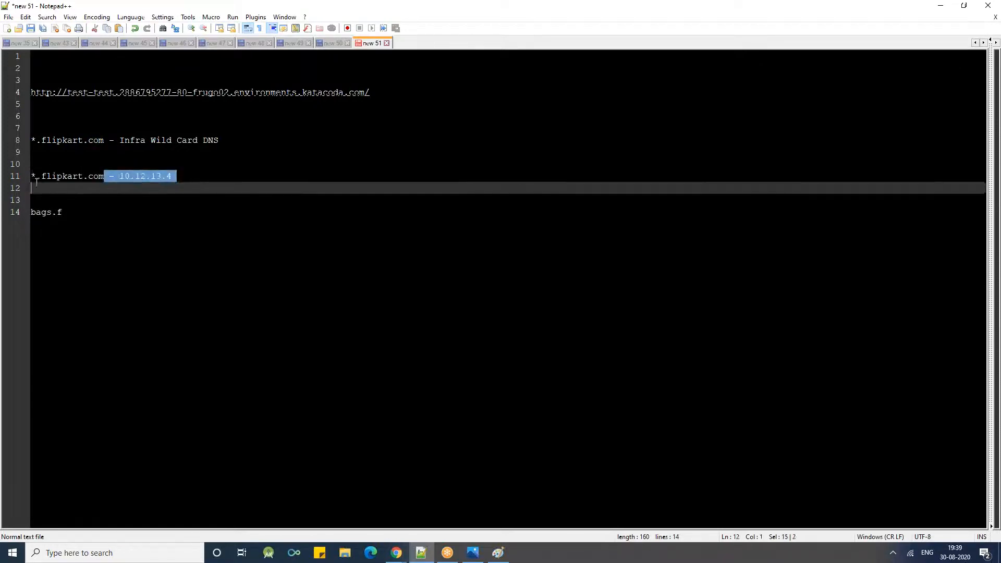
key(ctrl+c)
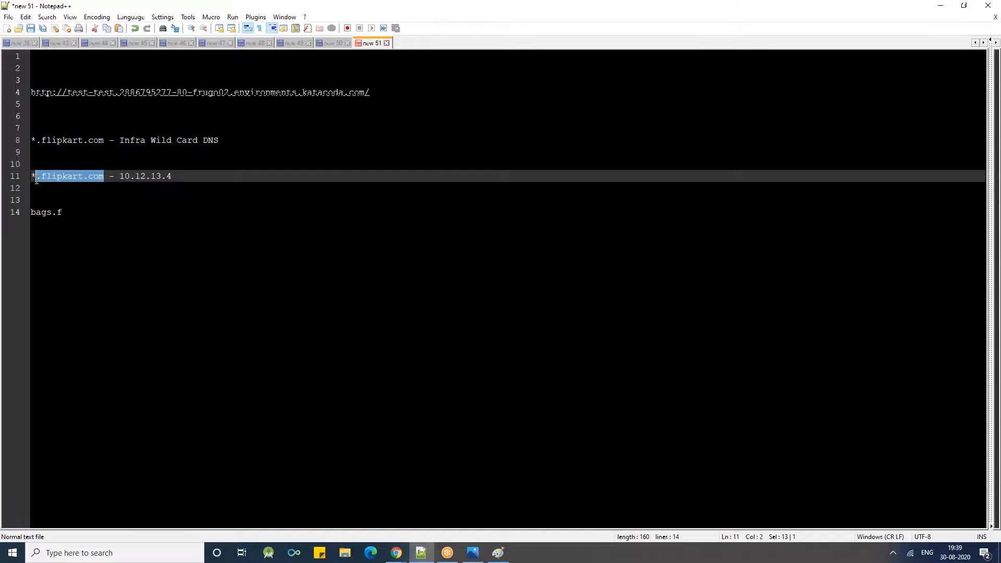
click(73, 217)
key(BackSpace)
key(ctrl+v)
key(Left)
key(Left)
key(Left)
key(Left)
key(Left)
key(Left)
key(Left)
key(Left)
key(Left)
key(Left)
key(Left)
key(BackSpace)
key(End)
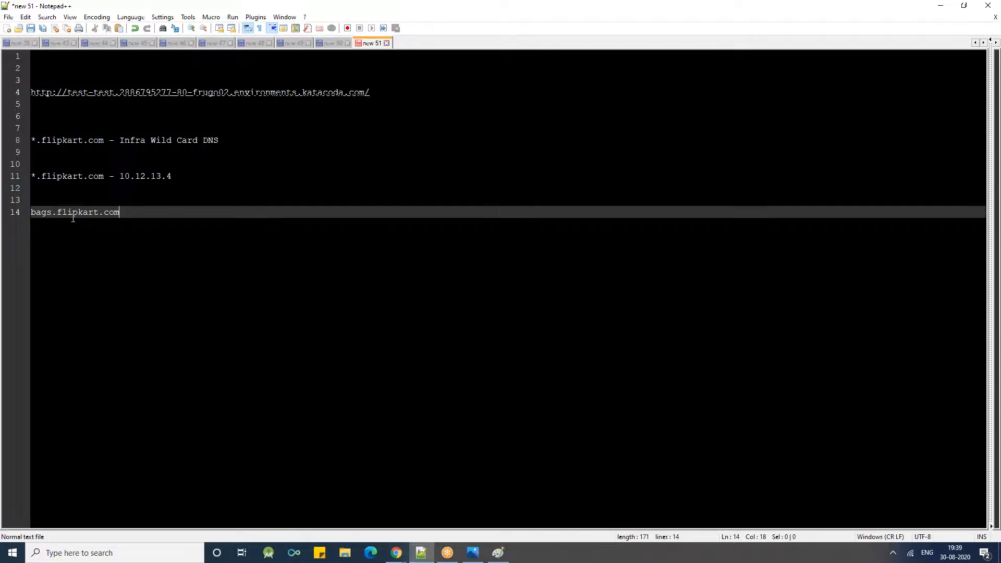
key(Return)
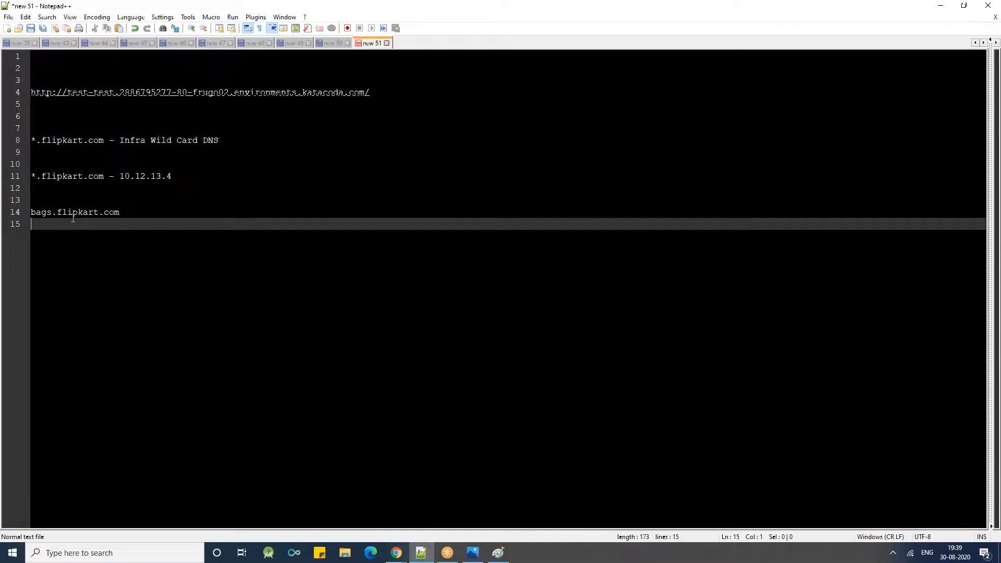
- Write nike.bags.flipkart.com on line 15 and polo.dress.red.flipkart.com on line 16, and start a new line
text(nike.bags.flipkart.com)
key(Return)
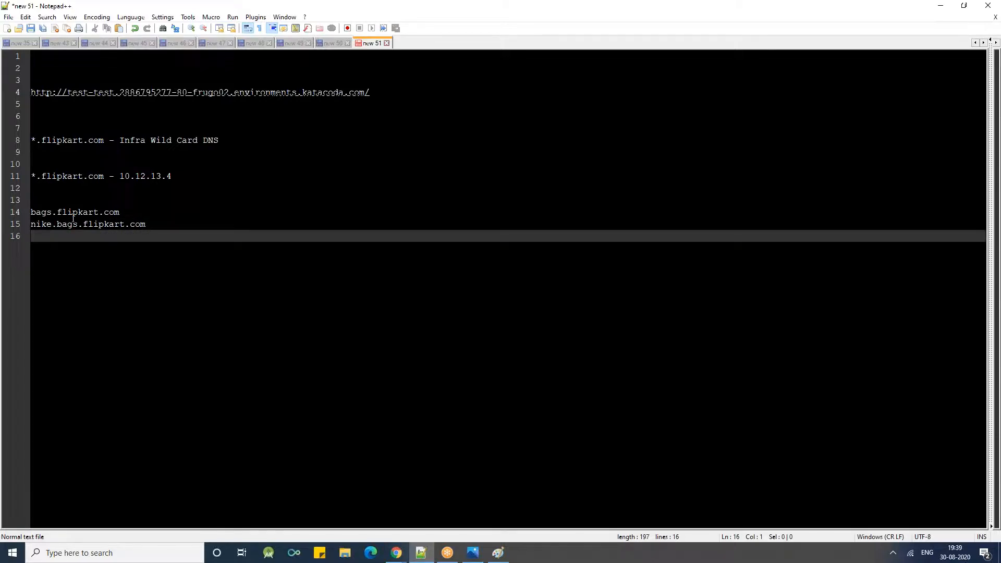
text(polo.dress.red)
key(ctrl+v)
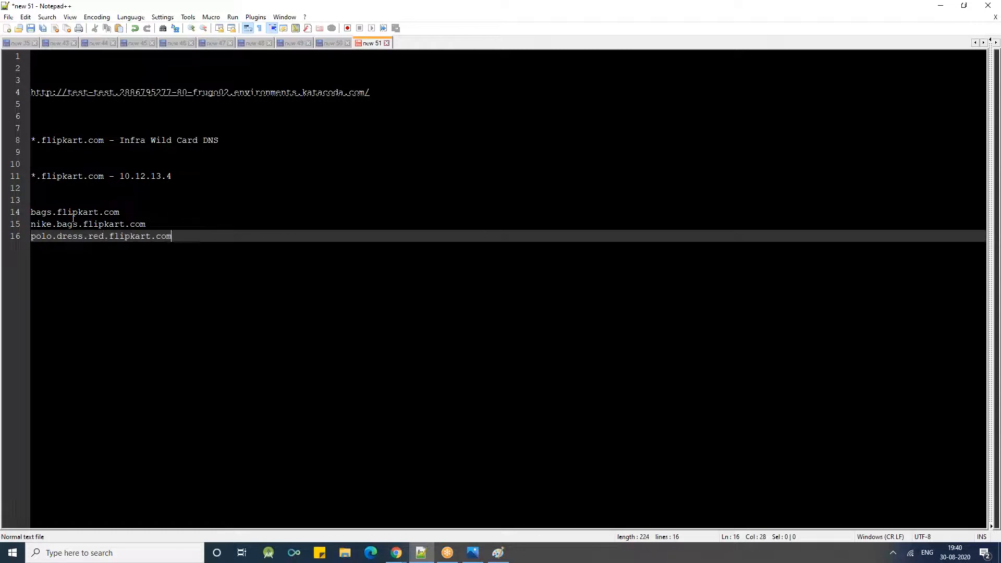
key(Return)
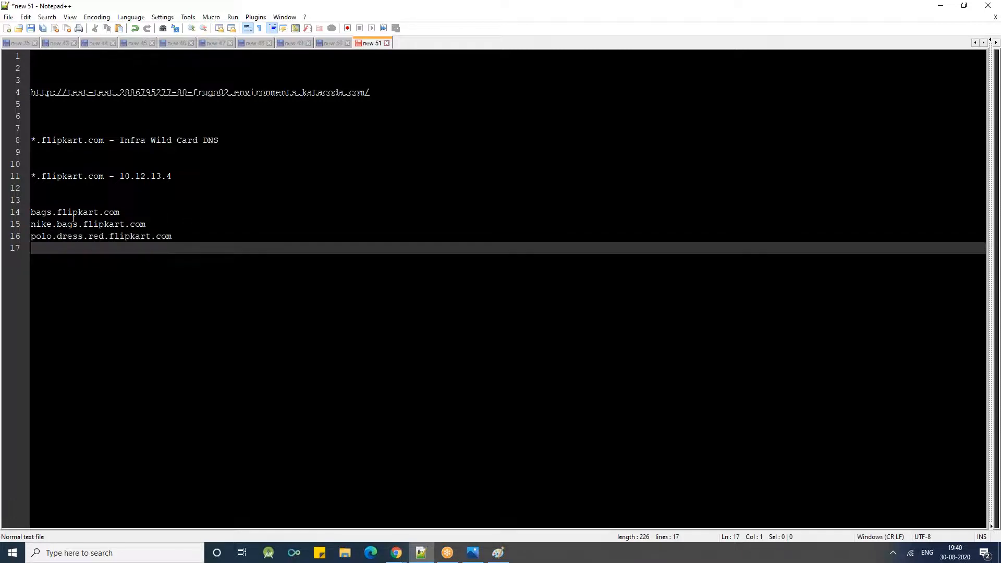
- Append the "- 10.12.13.4" part of line 11 to polo.dress.red.flipkart.com, keeping a single space before the dash
click(113, 236)
drag(114, 236, 45, 245)
click(46, 246)
click(108, 237)
drag(104, 237, 181, 237)
drag(174, 176, 108, 176)
click(186, 260)
key(ctrl+v)
key(Left)
key(Left)
key(Left)
key(Left)
key(Left)
key(Left)
key(Left)
key(BackSpace)
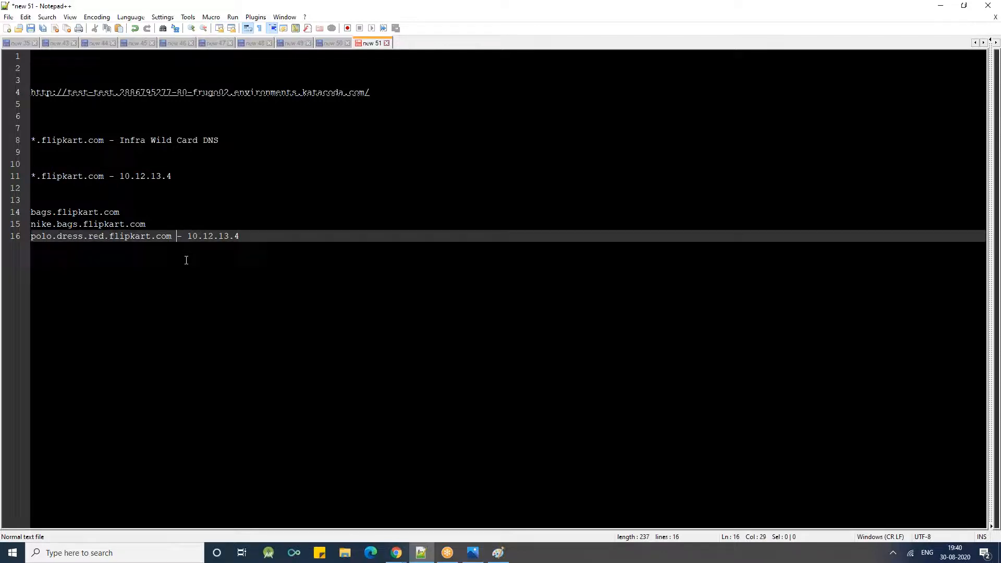
- Append "- 10.12.13.4" to the nike.bags.flipkart.com and bags.flipkart.com lines, and add blank lines at the end
key(Up)
key(ctrl+v)
key(Up)
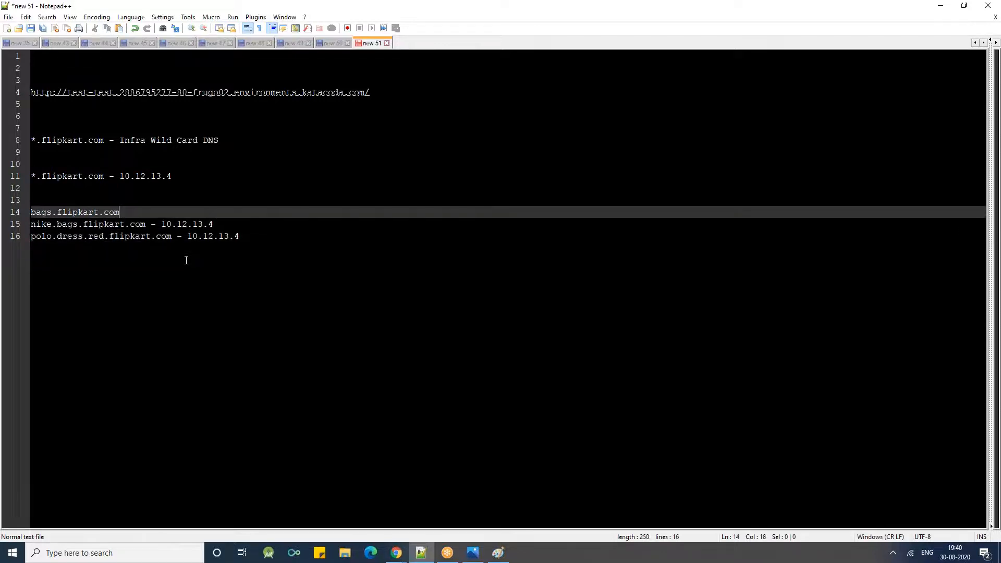
key(ctrl+v)
key(Down)
key(Down)
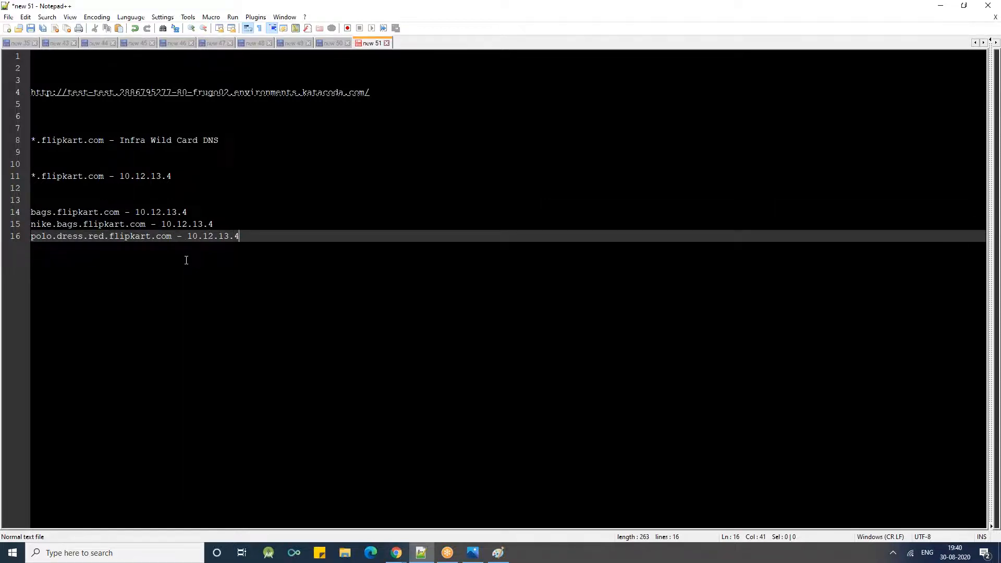
key(Return)
key(Return)
key(Return)
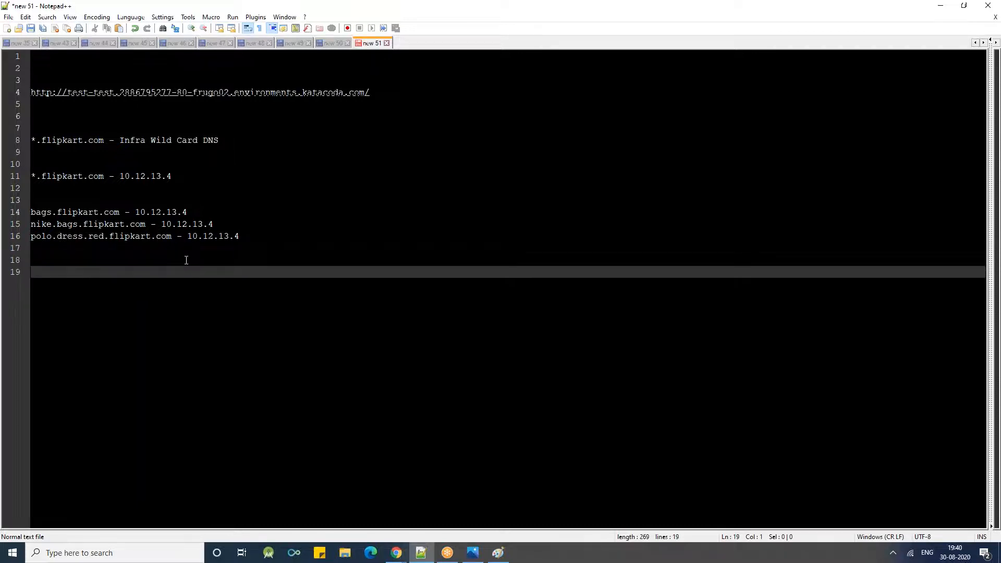
- Copy the domain following test-test in the line 4 URL to line 19 and put an asterisk in front of it
drag(369, 92, 115, 90)
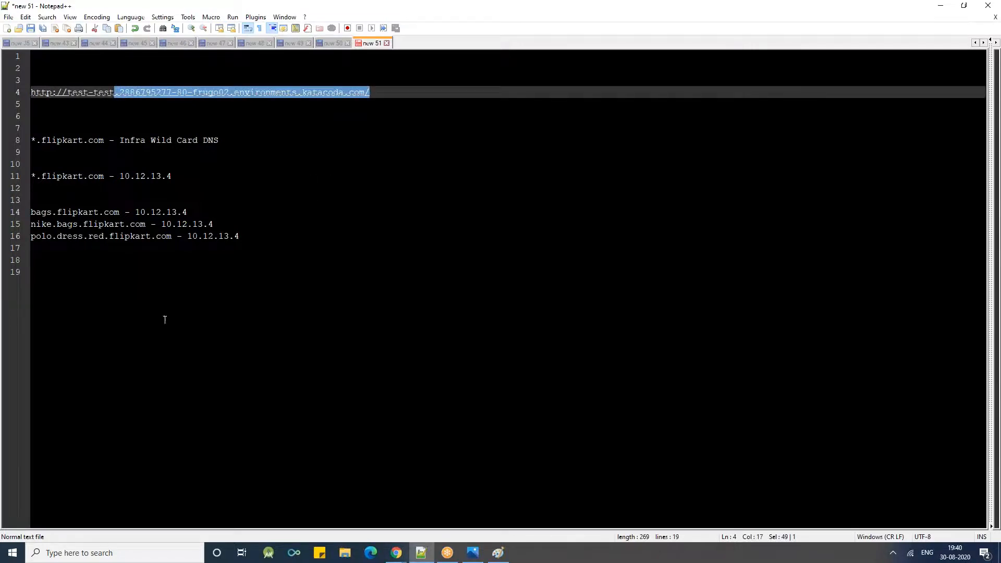
click(235, 297)
key(ctrl+v)
key(Home)
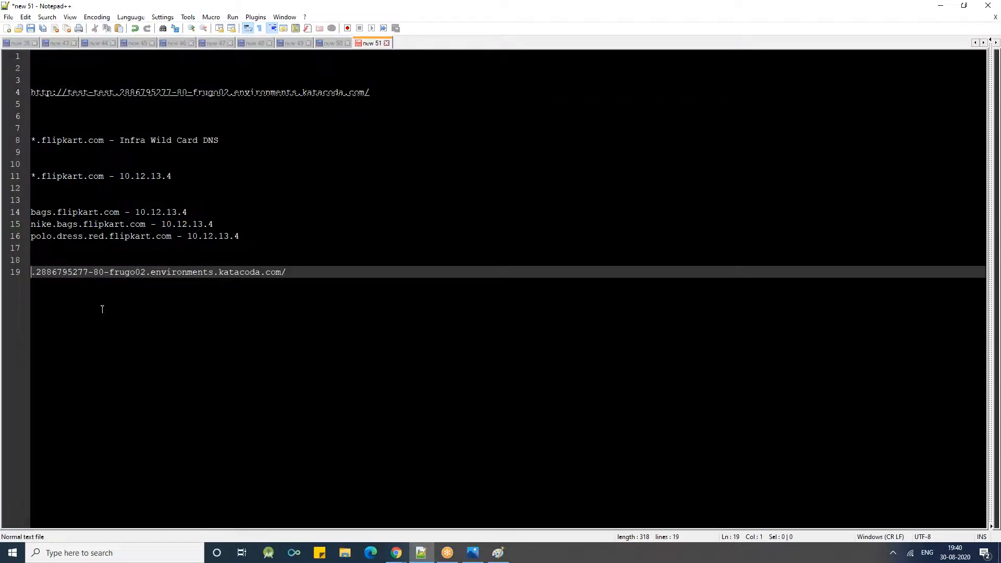
text(*)
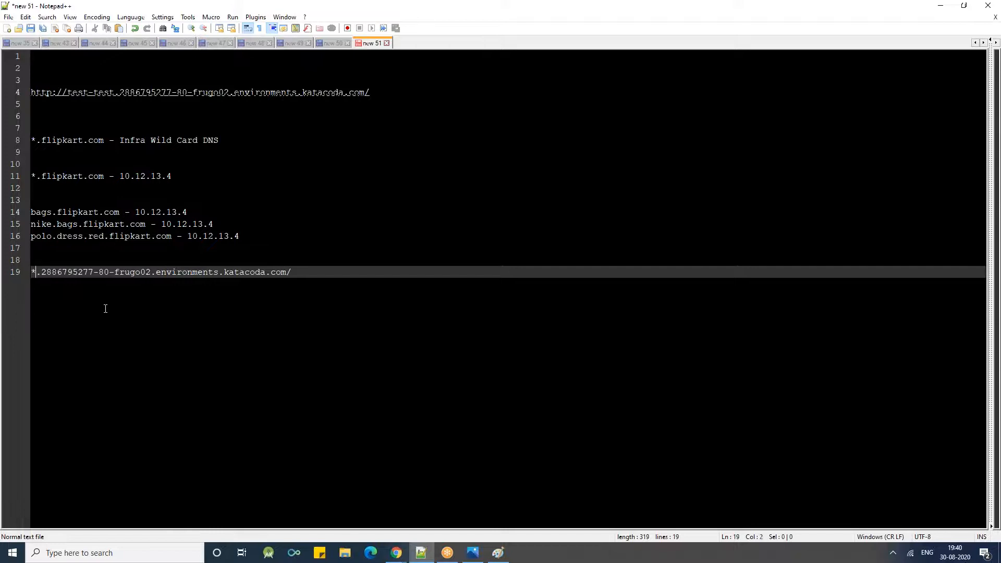
- Leave blank lines below the wildcard domain and write "podname-project." on line 23
key(End)
key(Return)
key(Return)
key(Return)
key(Return)
key(Return)
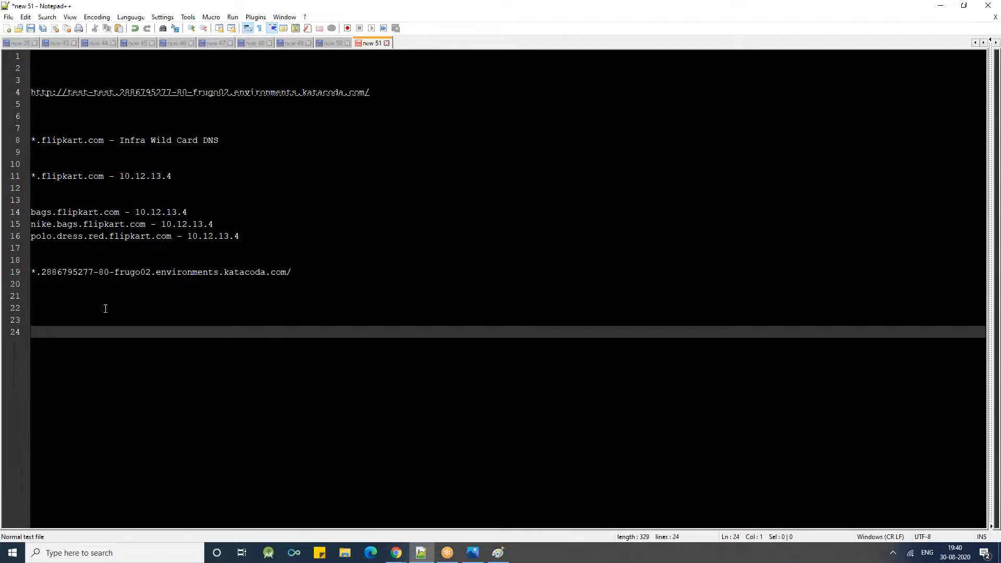
key(BackSpace)
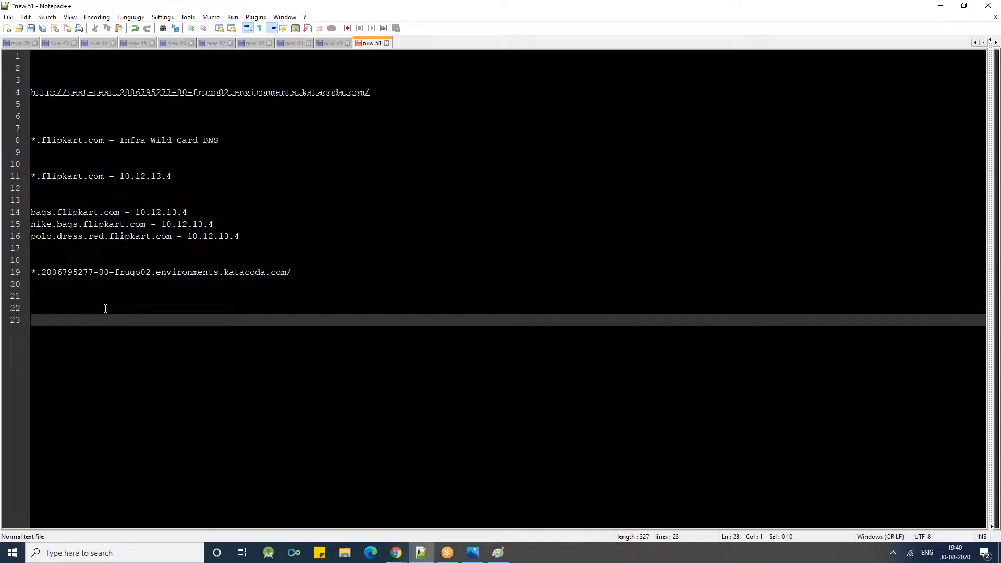
text(podname-)
text(project.)
- Complete podname-project with the katacoda domain copied from line 19, without the asterisk, and start a new line
click(292, 272)
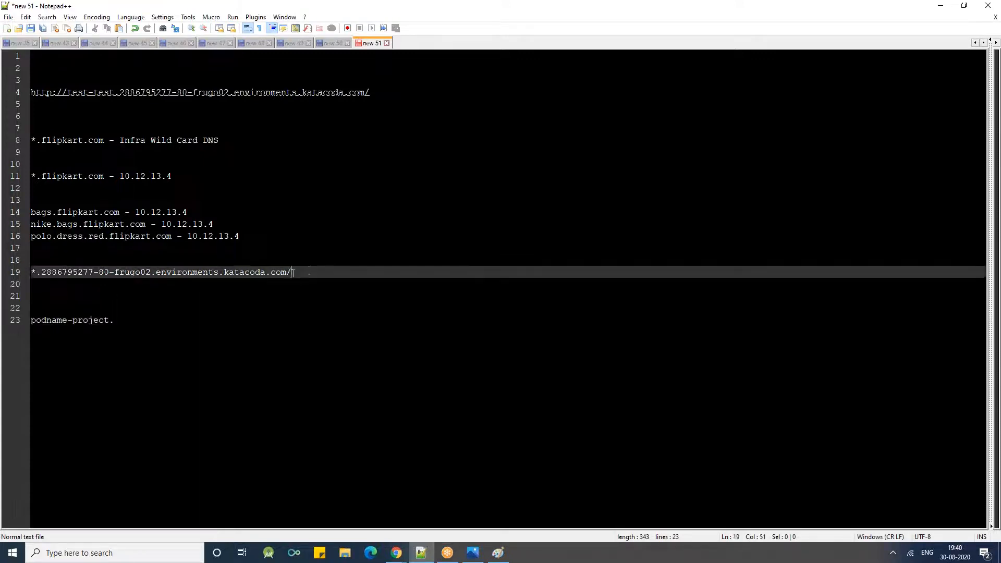
drag(292, 272, 29, 268)
key(ctrl+c)
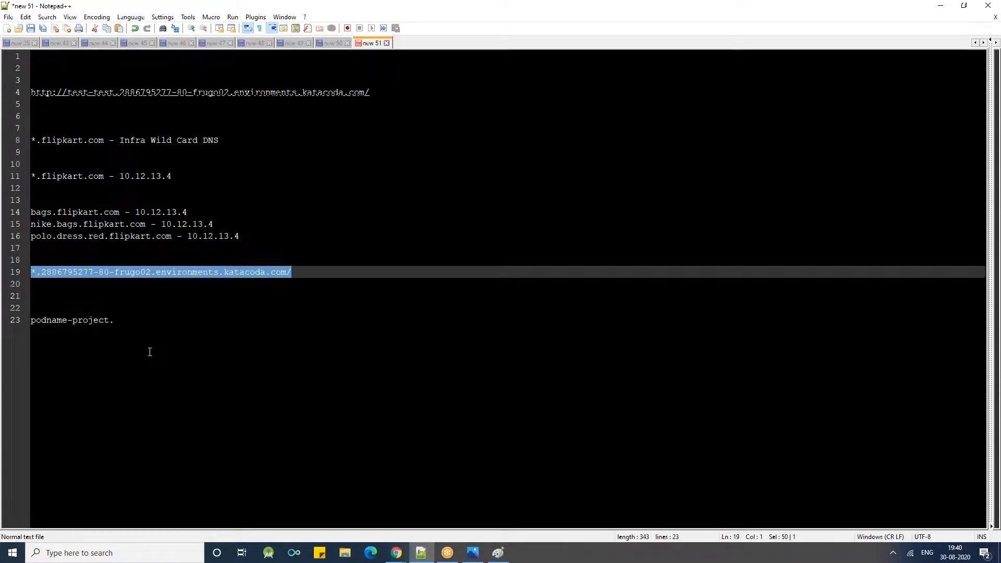
click(122, 321)
key(BackSpace)
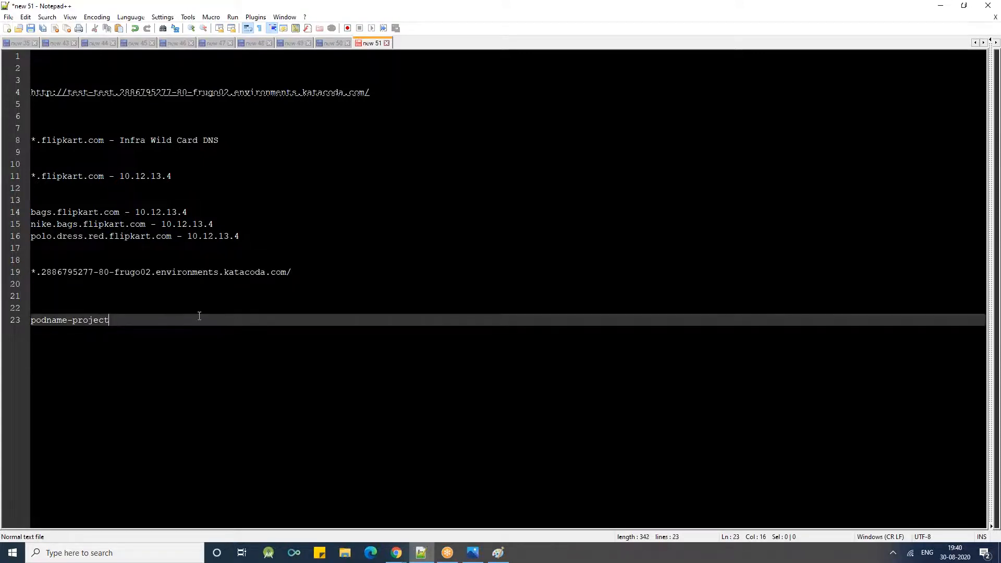
key(ctrl+v)
click(114, 319)
key(BackSpace)
key(Return)
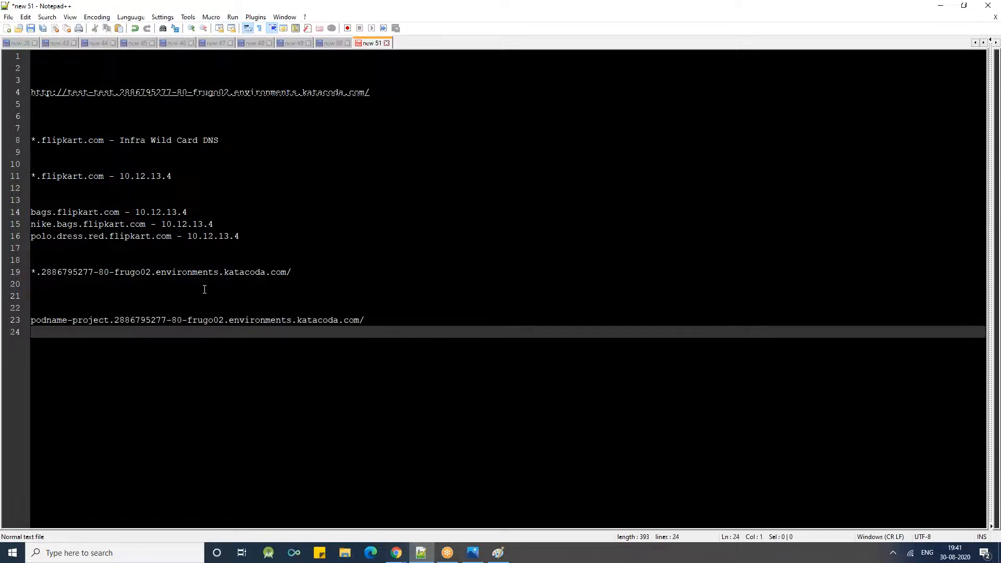
- Write test-project on line 24, followed by the same katacoda domain without the asterisk, and highlight the line
text(test)
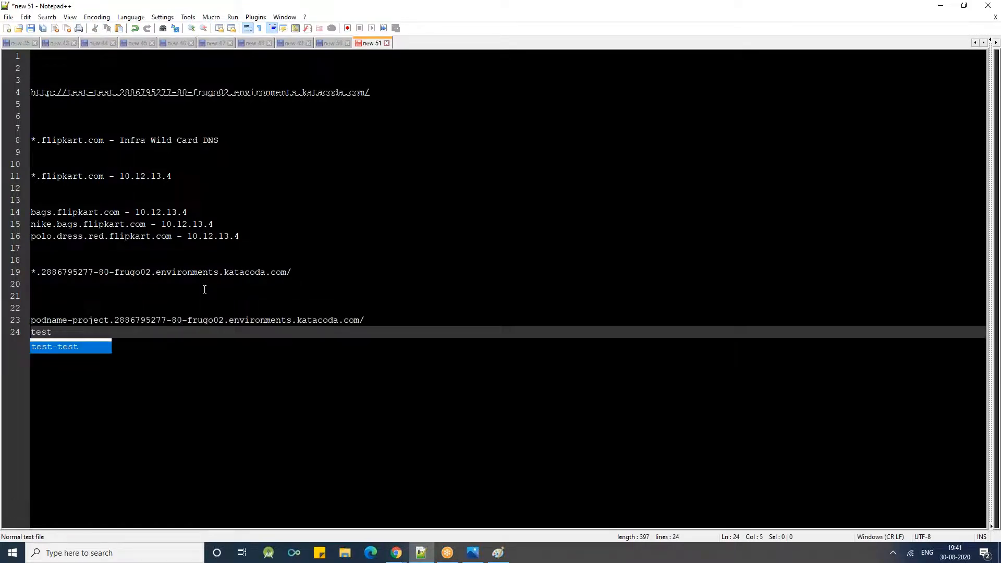
text(-project)
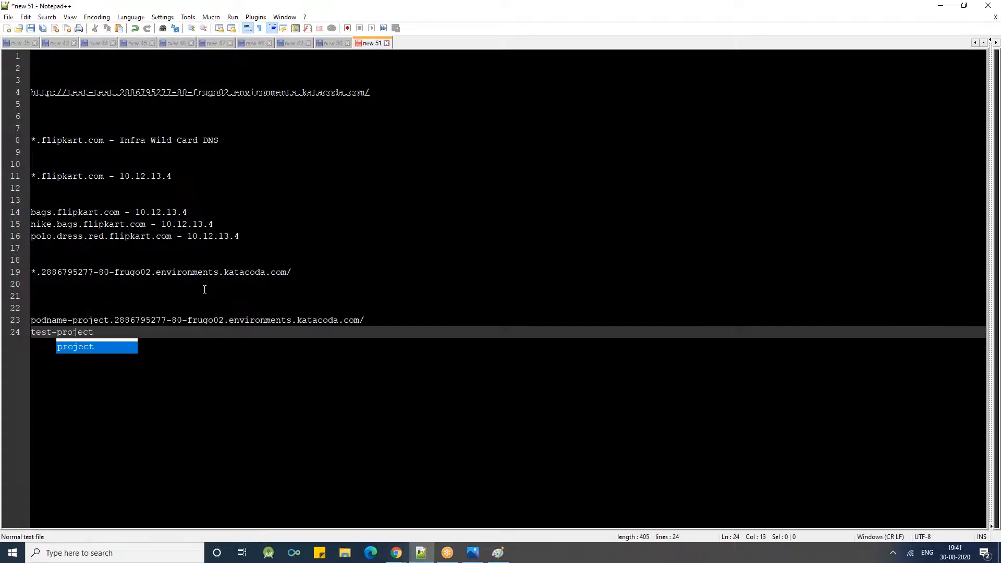
key(ctrl+v)
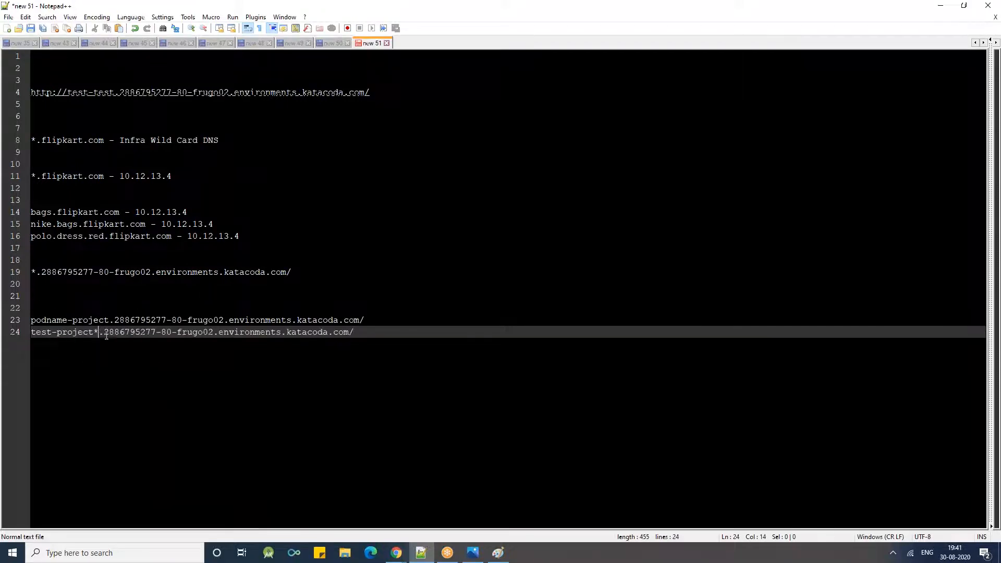
drag(348, 333, 19, 331)
triple_click(147, 333)
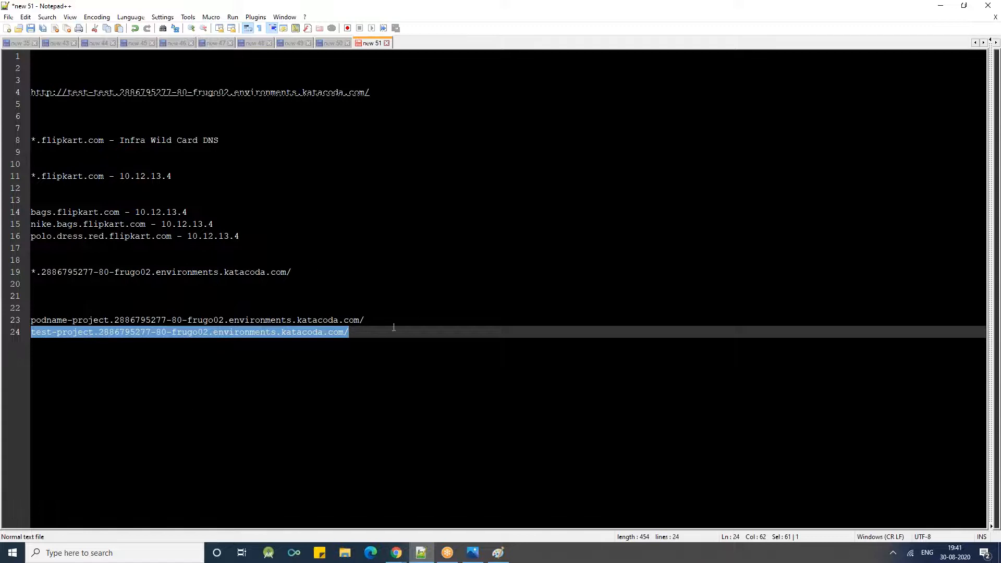
- Replace "project" with "test" in the line 24 hostname so that it starts with test-test
click(130, 344)
drag(52, 333, 29, 335)
double_click(81, 346)
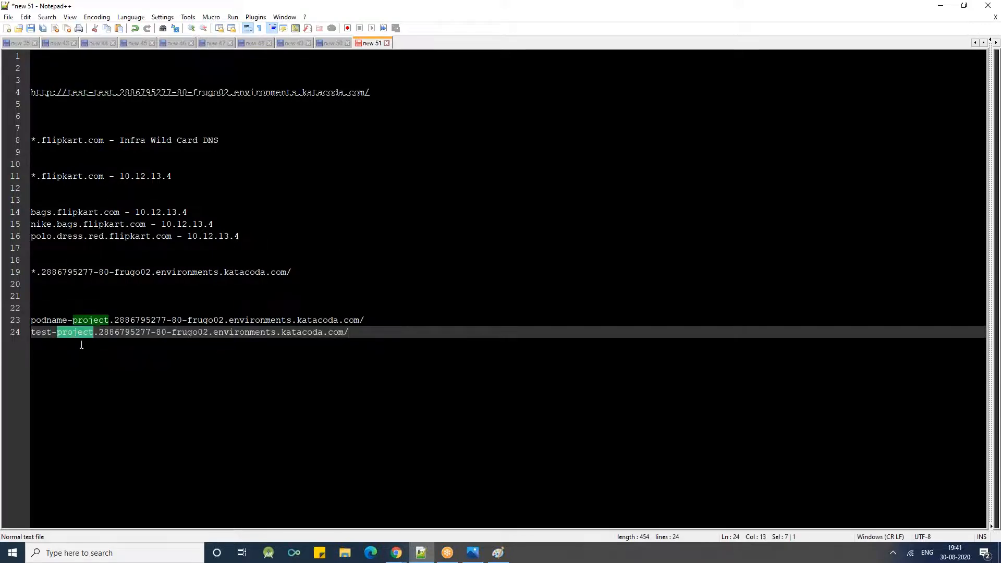
double_click(74, 333)
text(test)
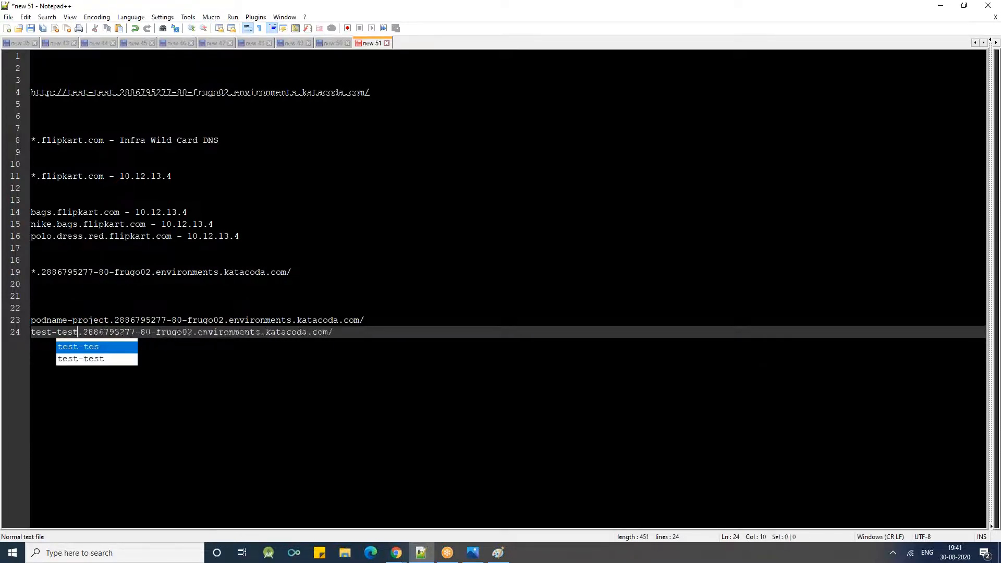
key(Escape)
- Append "-> Ingress controller" after the test-test hostname on line 24
double_click(105, 322)
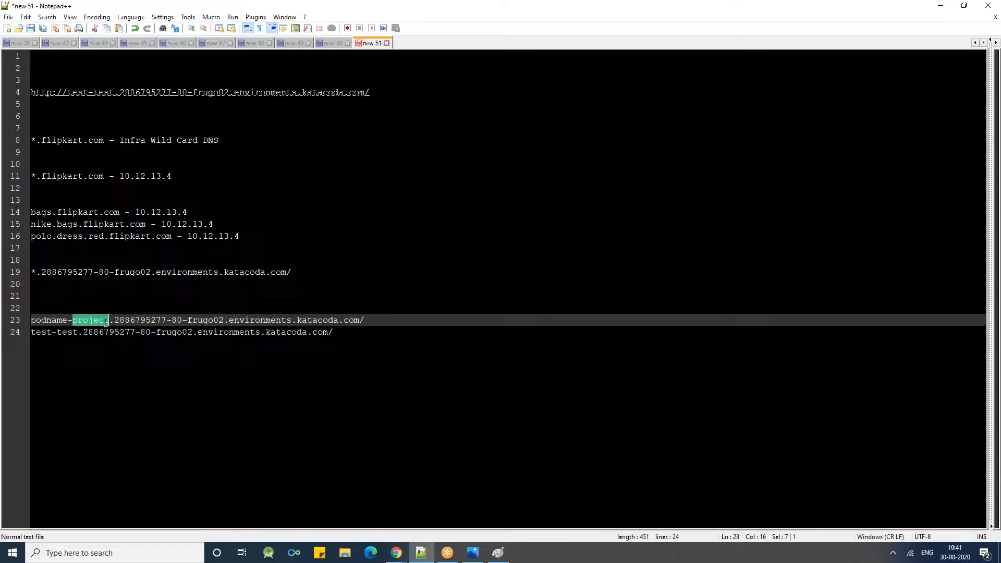
triple_click(119, 333)
click(355, 338)
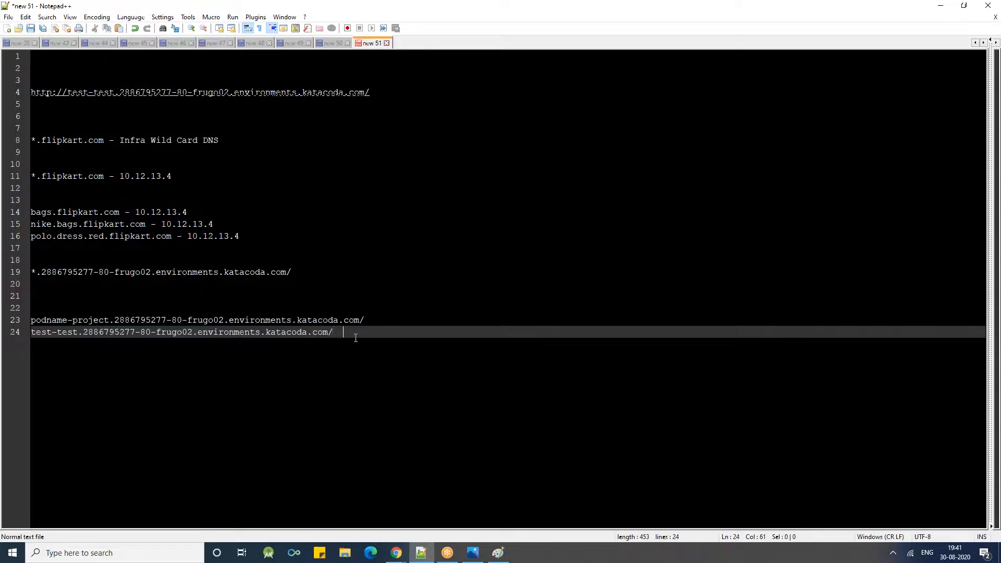
text(-> INgress controller)
click(366, 332)
key(BackSpace)
text(n)
- Add an "LB -" entry on line 26, leaving one blank line above it
click(429, 459)
key(Return)
key(Return)
text(LB -)
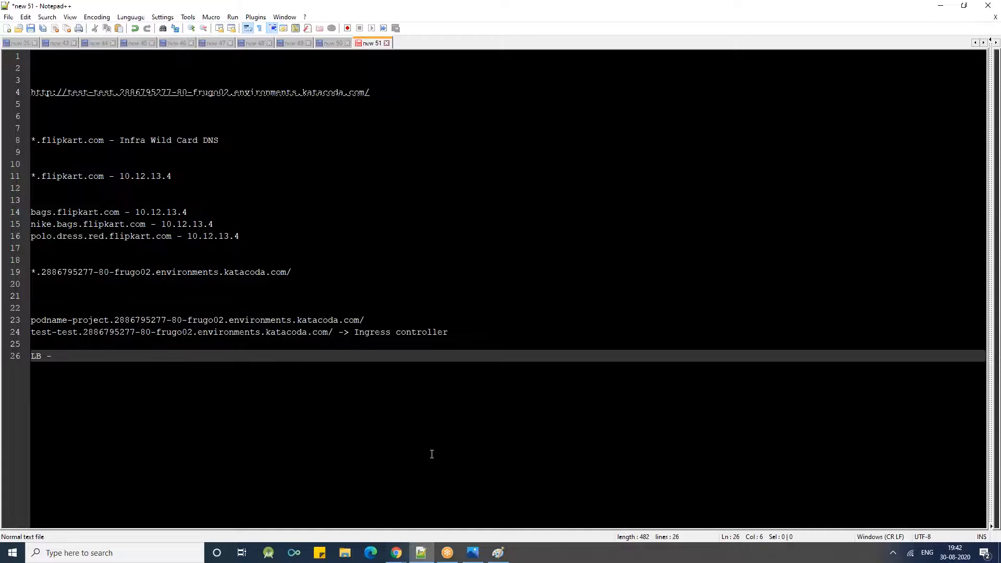
- Highlight the Ingress controller line and return to the end of the LB line
triple_click(379, 334)
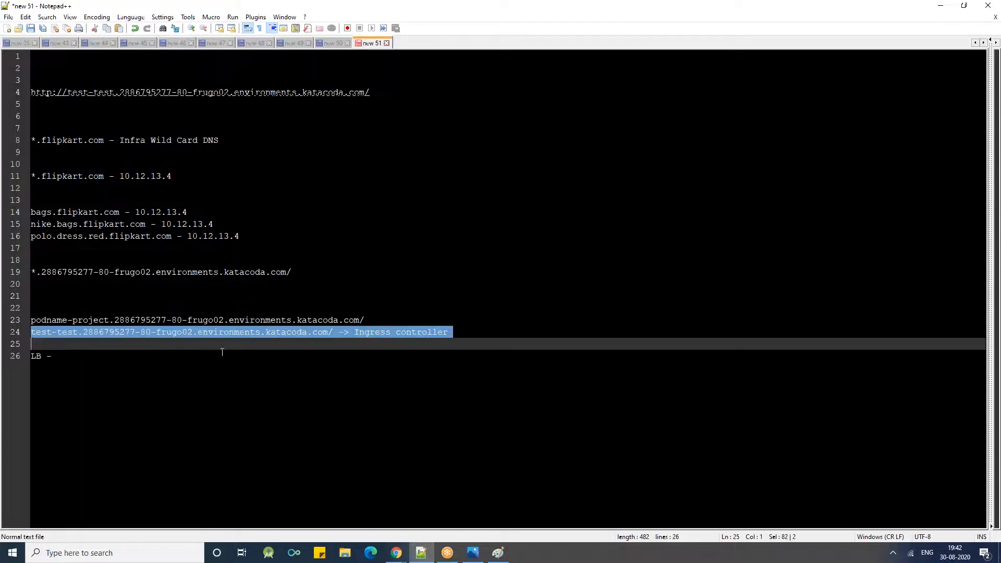
click(218, 370)
click(252, 346)
click(252, 352)
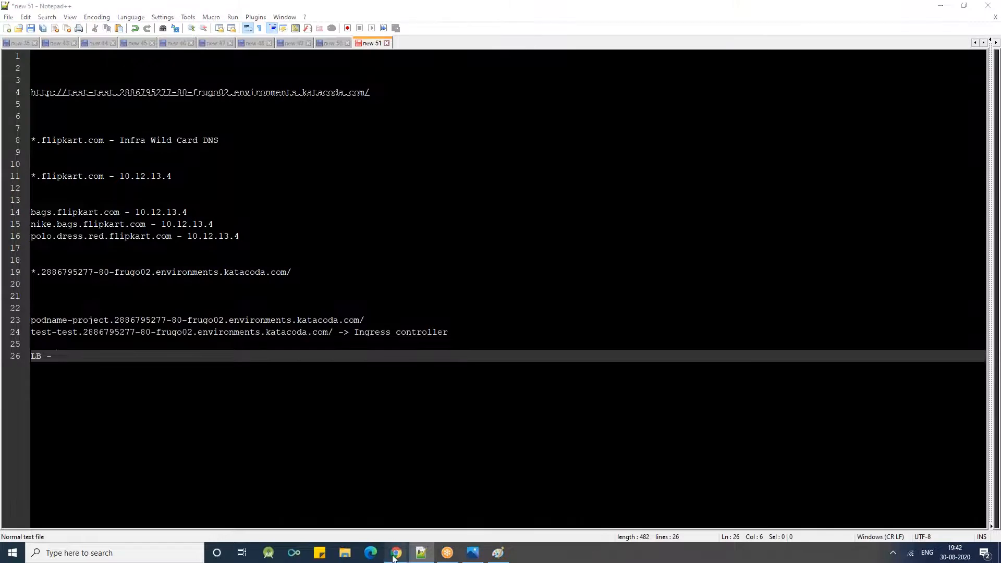
- Switch to the OpenShift playground terminal in Chrome and recall the command "oc expose deployment nginx --port=80 -n test"
mouse_move(397, 551)
click(401, 506)
click(180, 16)
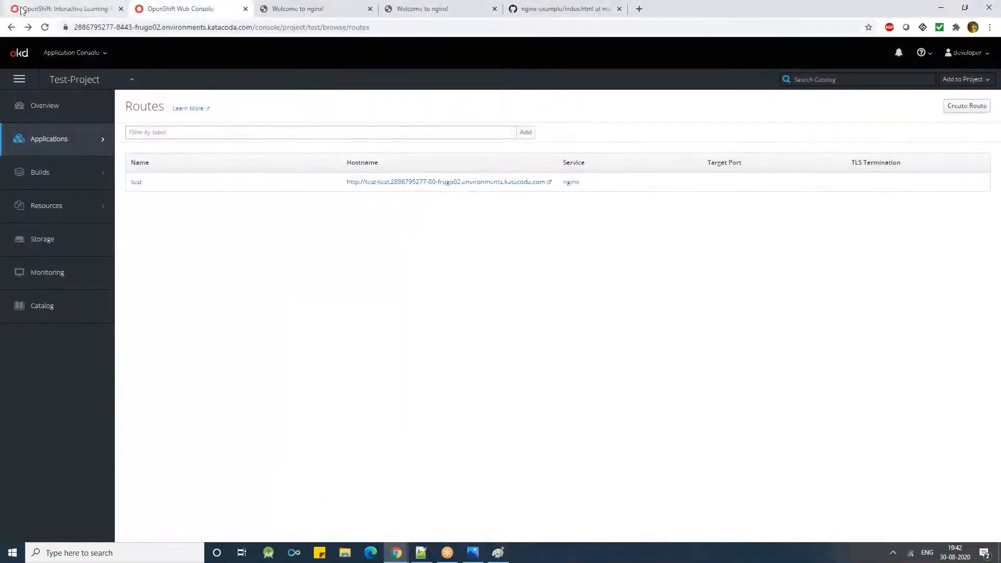
click(42, 9)
text(oc delete pod nginx-78f5d695bd-tlmlq in test)
key(Left)
key(Left)
key(Up)
key(Left)
key(Left)
key(Left)
key(Up)
key(Left)
key(Left)
key(Left)
key(Up)
key(Left)
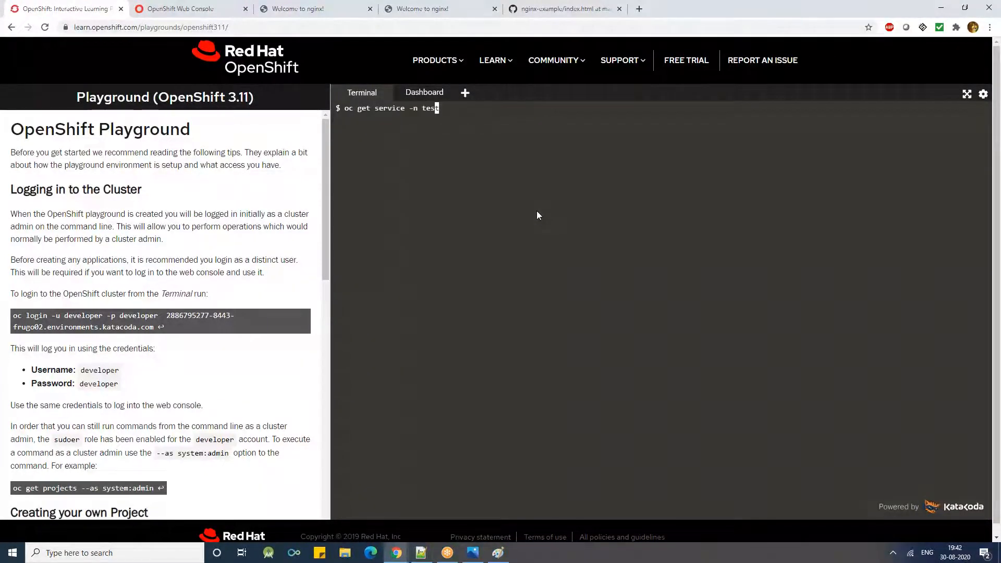
key(Left)
key(Up)
key(Left)
key(Left)
key(Left)
key(Left)
key(Left)
key(Left)
key(Left)
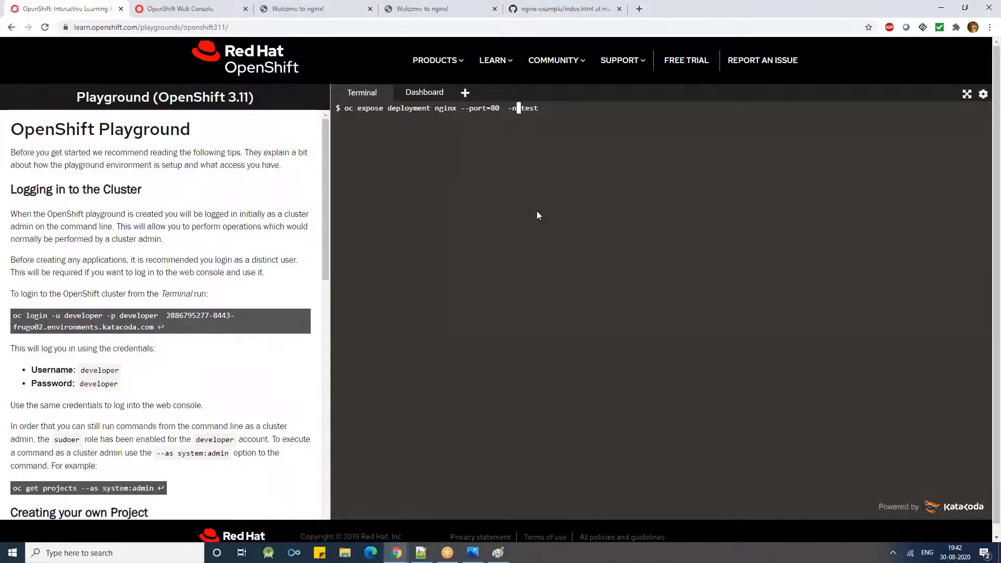
- Insert the option --name=testnode before --port=80 in the recalled oc expose command
key(Left)
key(Left)
key(Left)
key(Left)
key(Left)
key(Left)
key(Left)
key(Left)
key(Left)
text(--t)
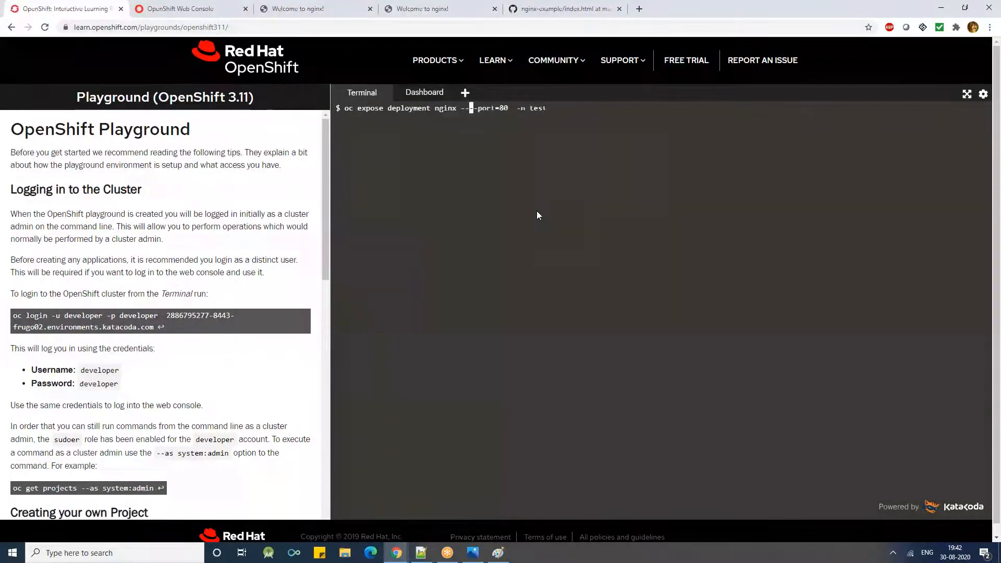
text(est)
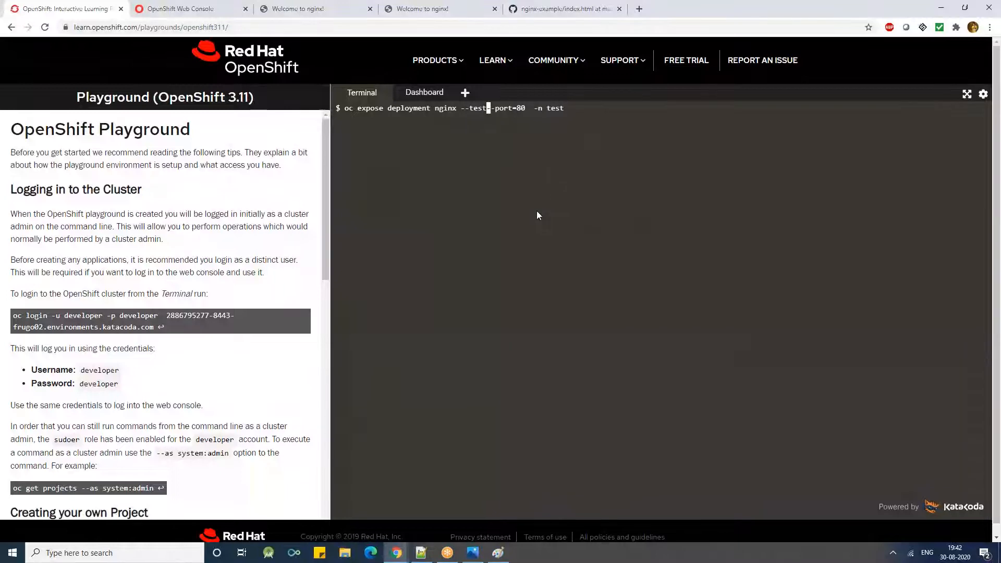
key(BackSpace)
key(BackSpace)
key(BackSpace)
key(BackSpace)
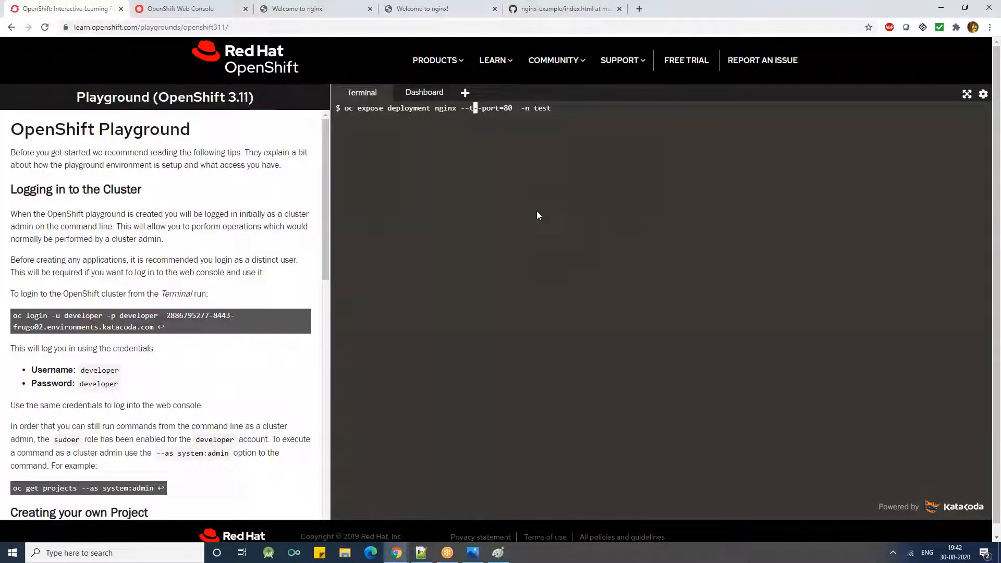
text(name=testnode )
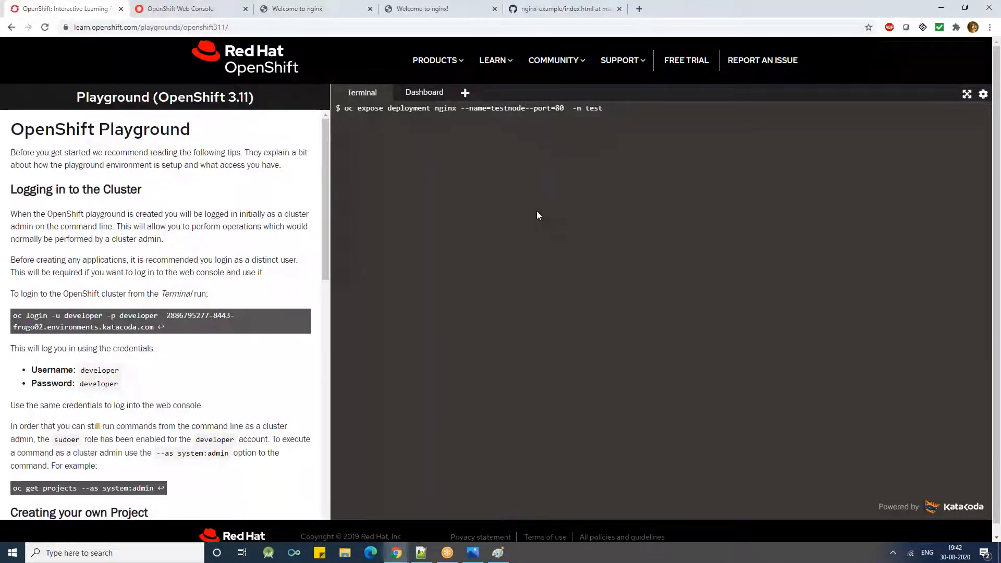
text(--type=ClusterI)
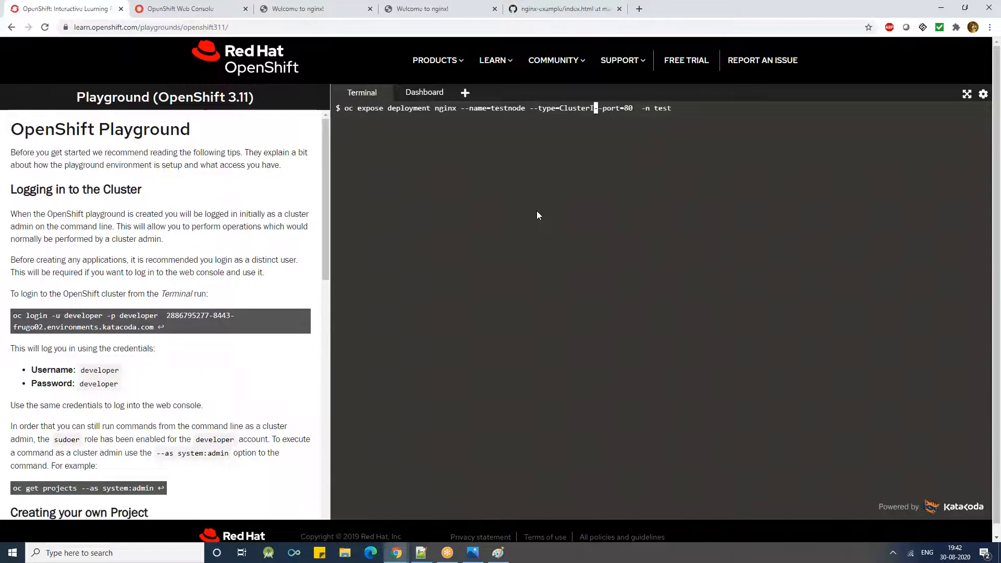
- Add --type=NodePort after the name option and run the command to expose the nginx deployment
key(BackSpace)
key(BackSpace)
key(BackSpace)
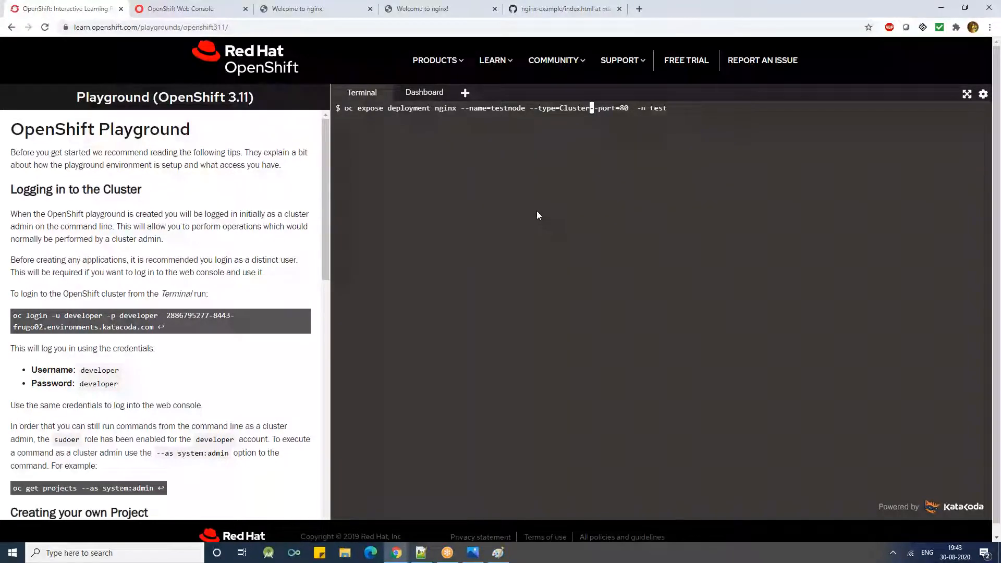
key(BackSpace)
key(BackSpace)
key(BackSpace)
key(BackSpace)
key(BackSpace)
text(NodePort)
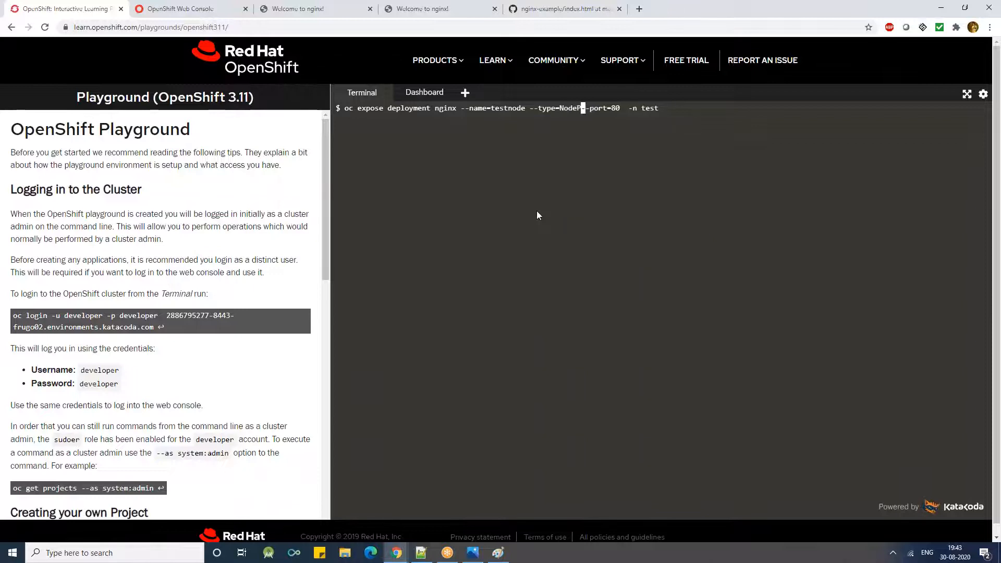
key(Return)
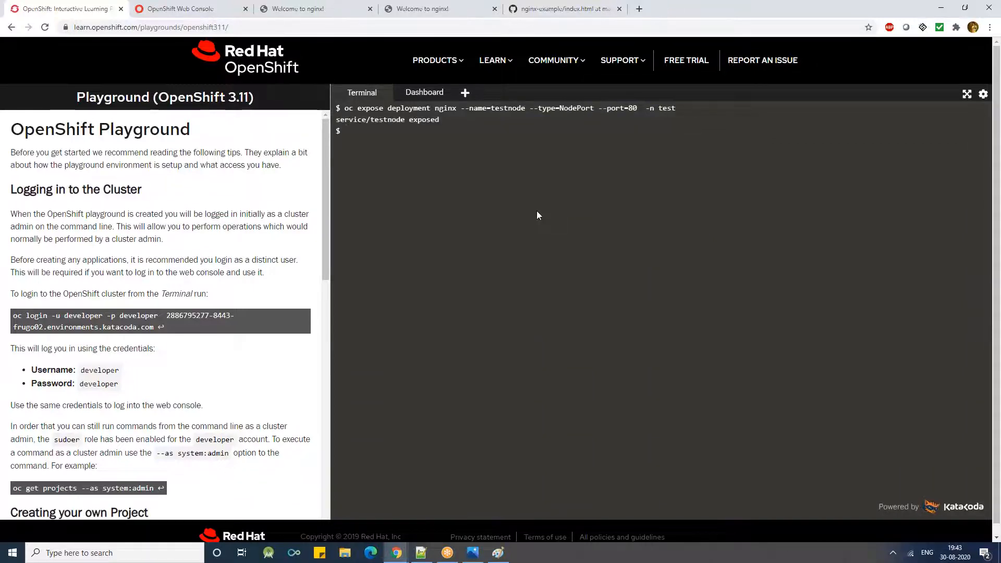
- List the pods of the current project with "oc get pods"
key(Return)
key(Return)
text(oc get pods)
key(Return)
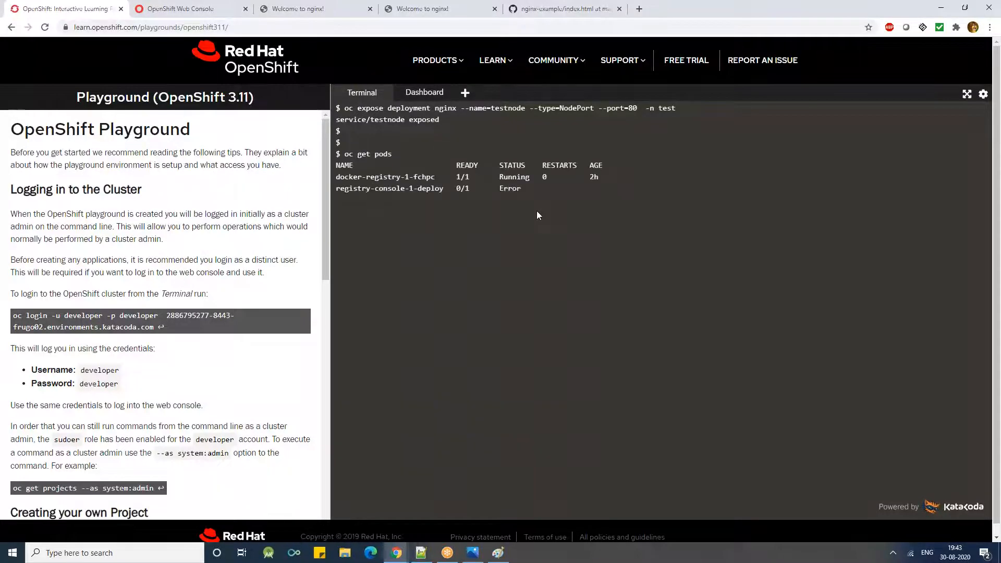
- List the services with "oc get services -n test" and highlight testnode's port mapping and cluster IP
text(oc ge)
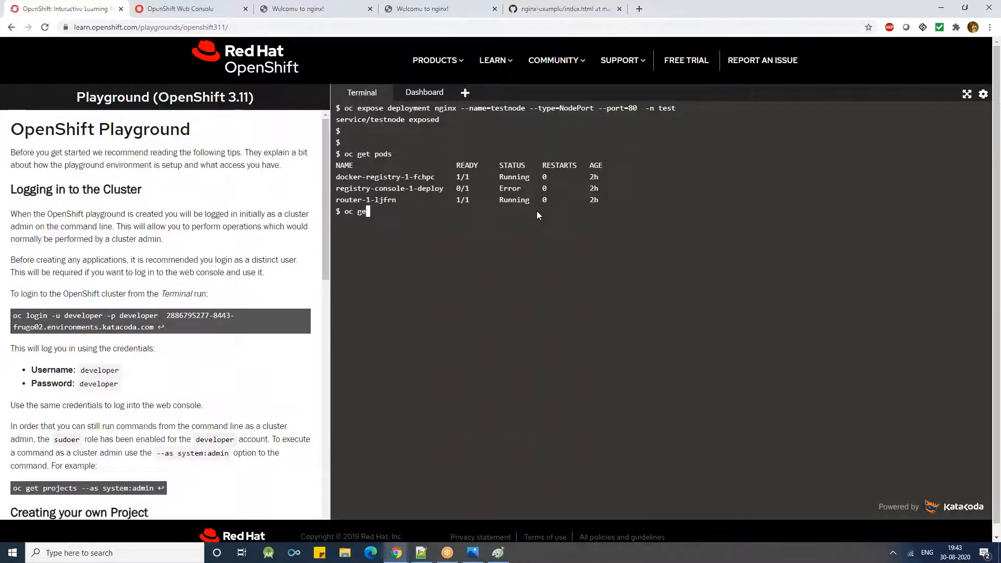
text(t services -n )
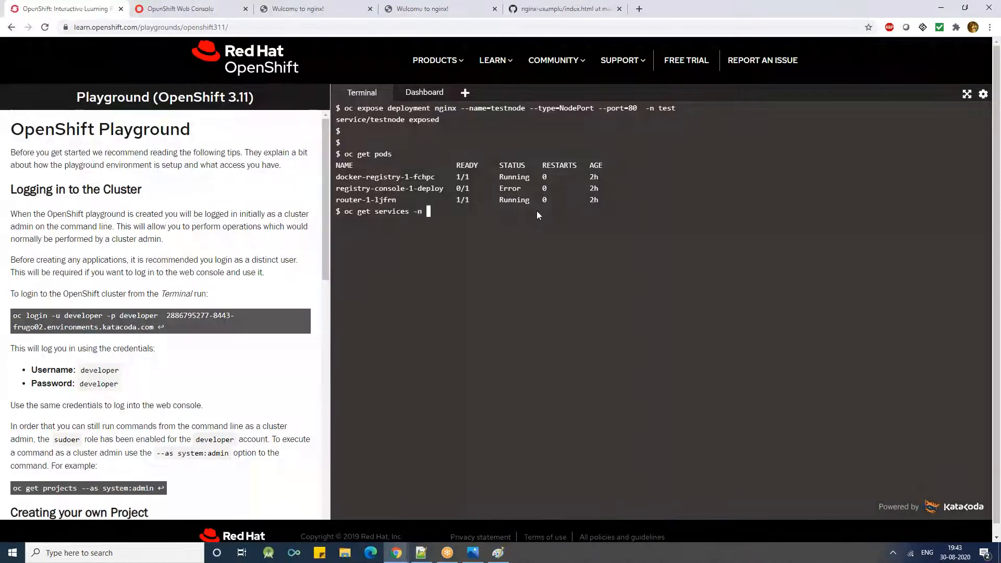
text(test)
key(Return)
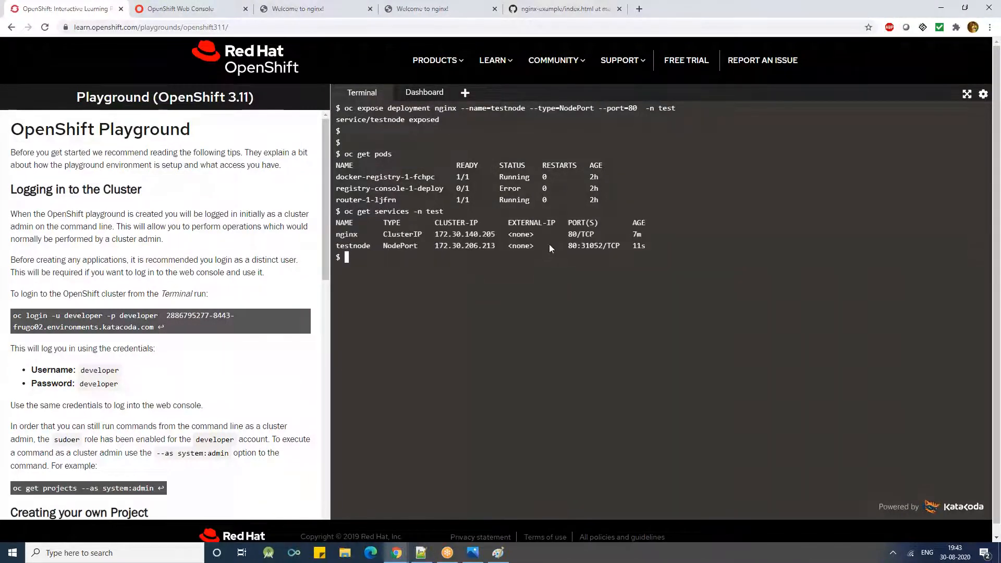
double_click(590, 246)
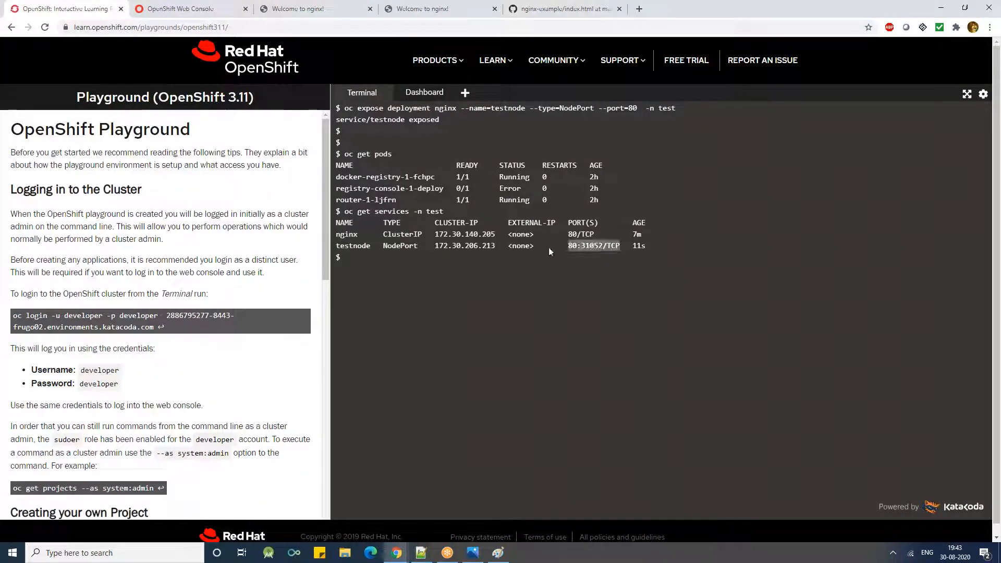
double_click(465, 248)
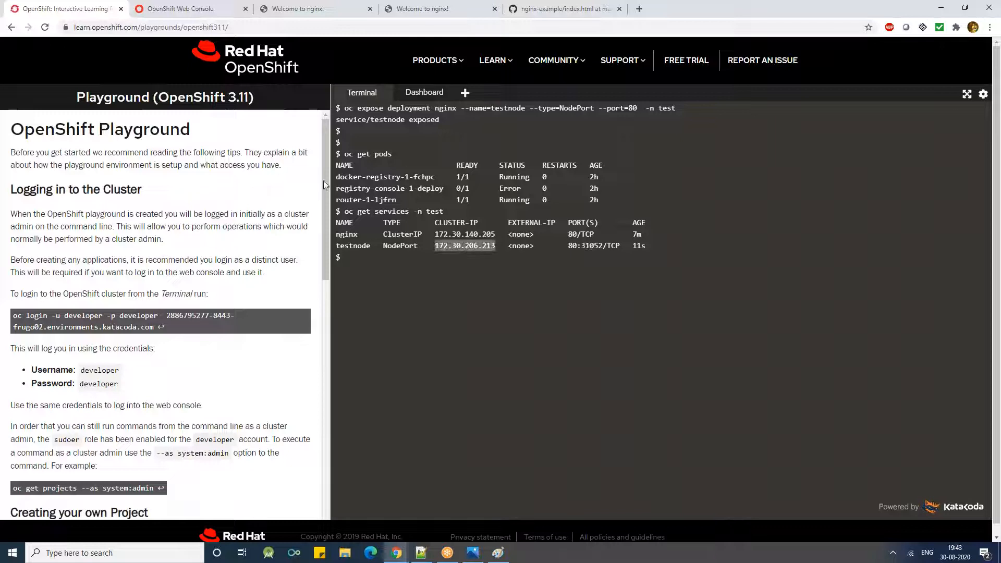
click(173, 10)
drag(253, 27, 72, 28)
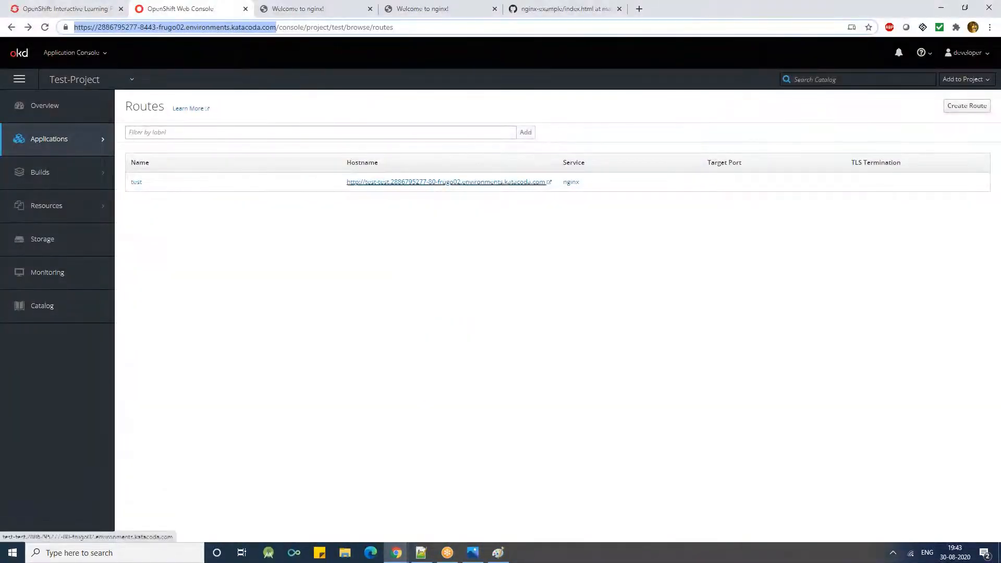
key(super+Down)
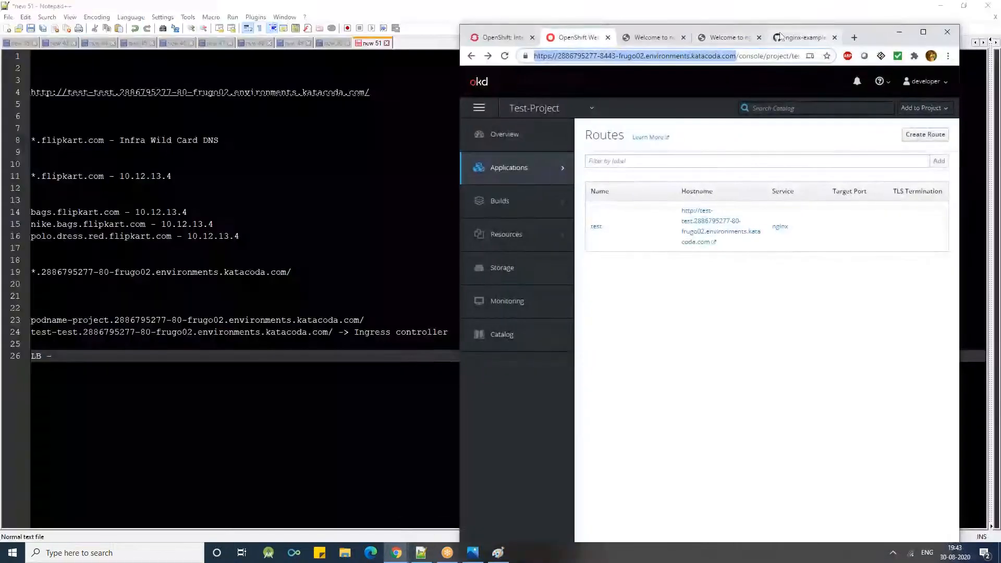
click(719, 40)
click(705, 53)
key(ctrl+v)
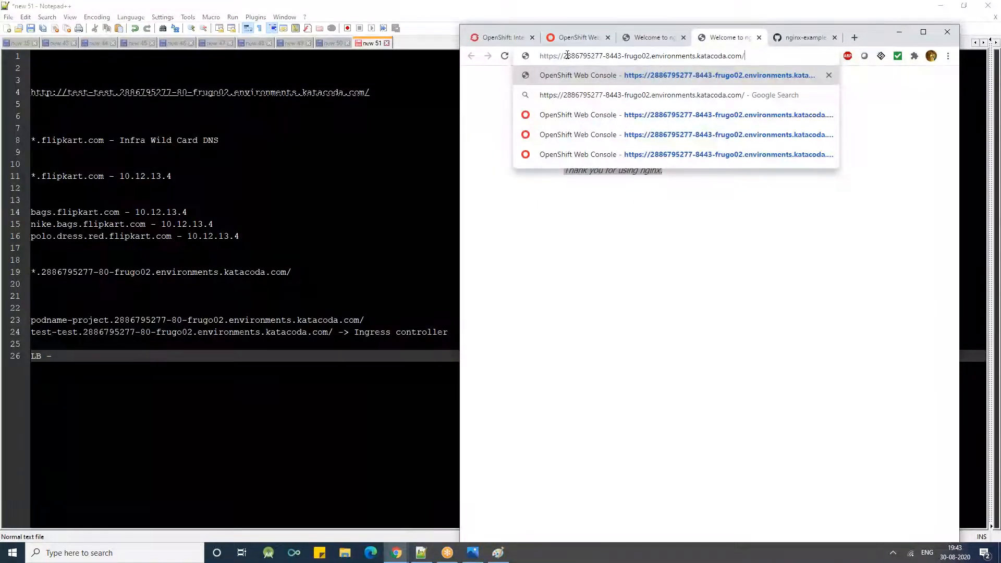
drag(564, 56, 539, 56)
key(BackSpace)
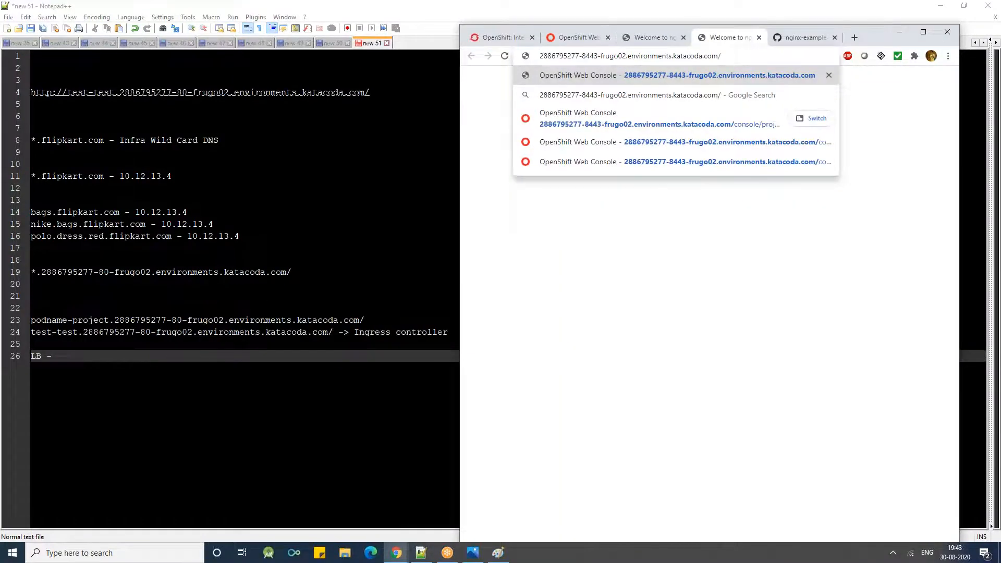
text(:)
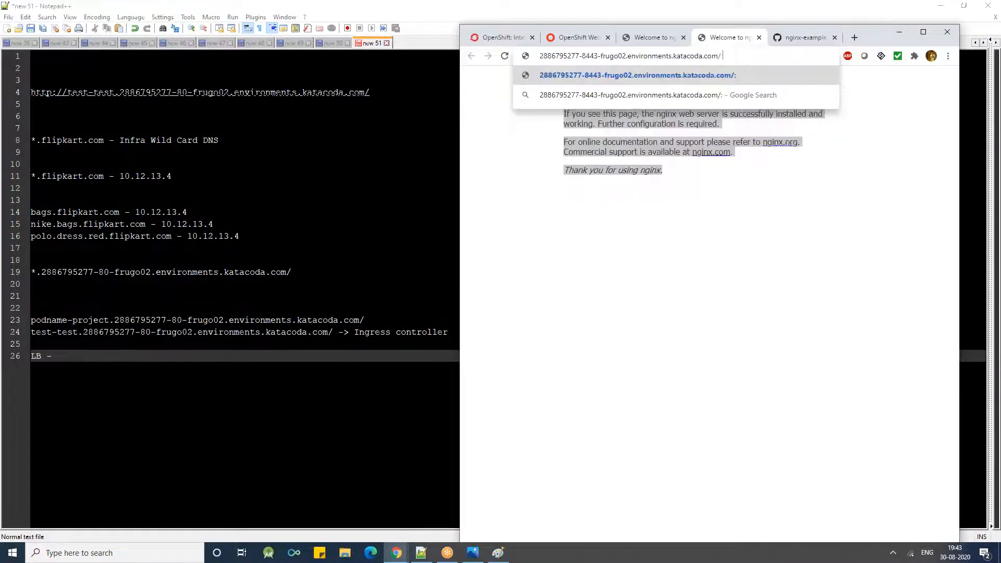
click(720, 55)
key(BackSpace)
- Check testnode's node port in the terminal, append :31052 to the host address and load it
click(491, 38)
drag(868, 31, 515, 23)
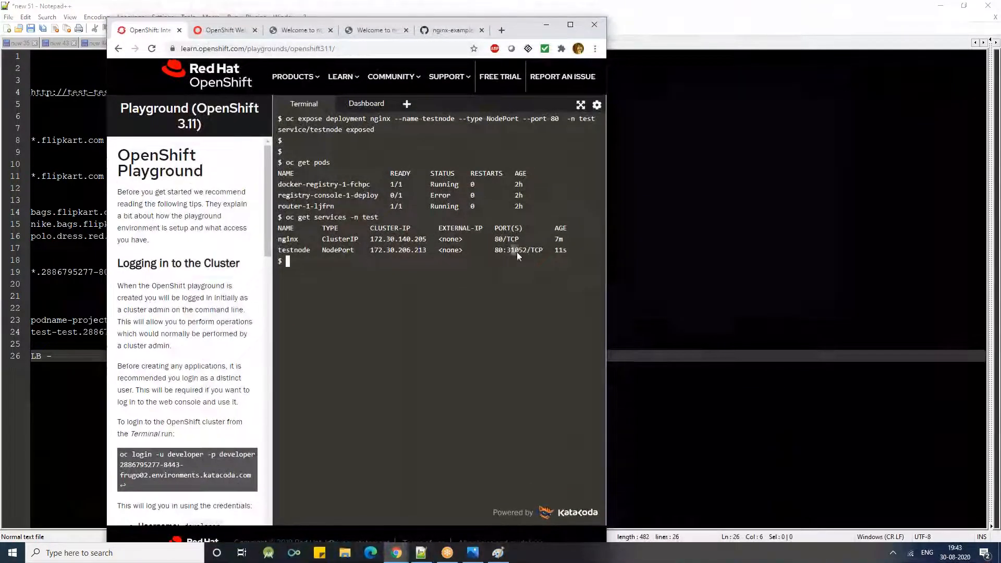
drag(511, 250, 518, 251)
click(386, 31)
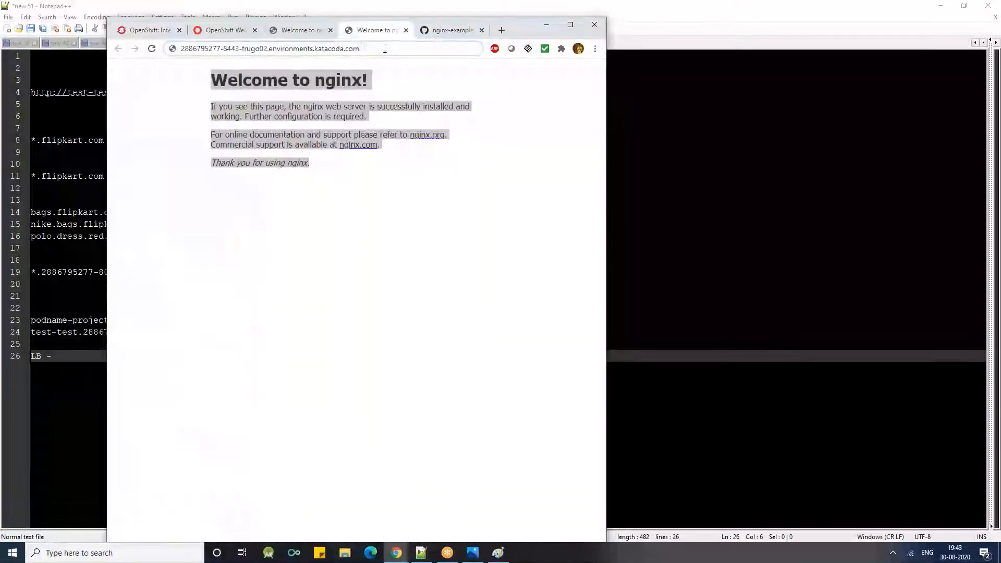
text(:31052)
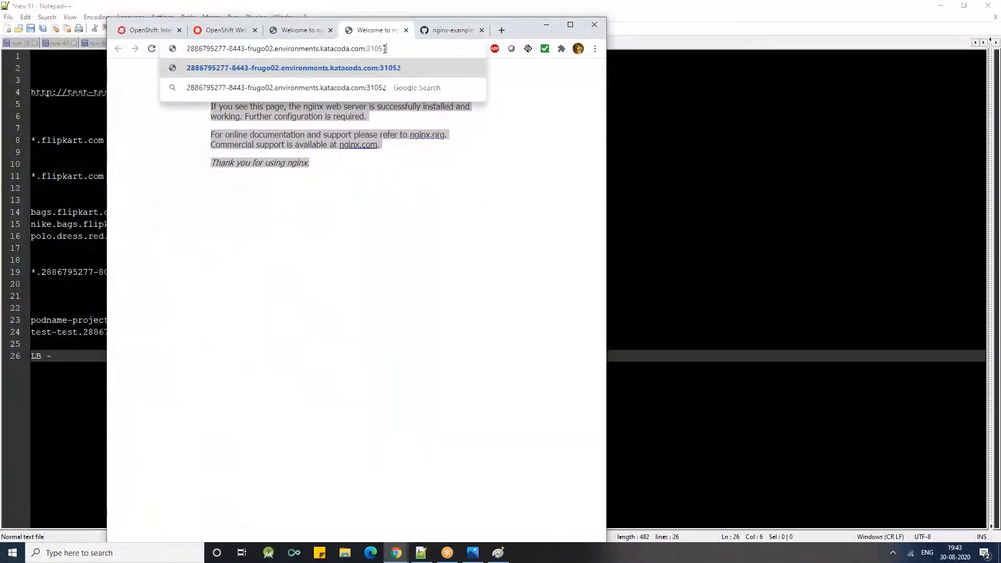
key(Return)
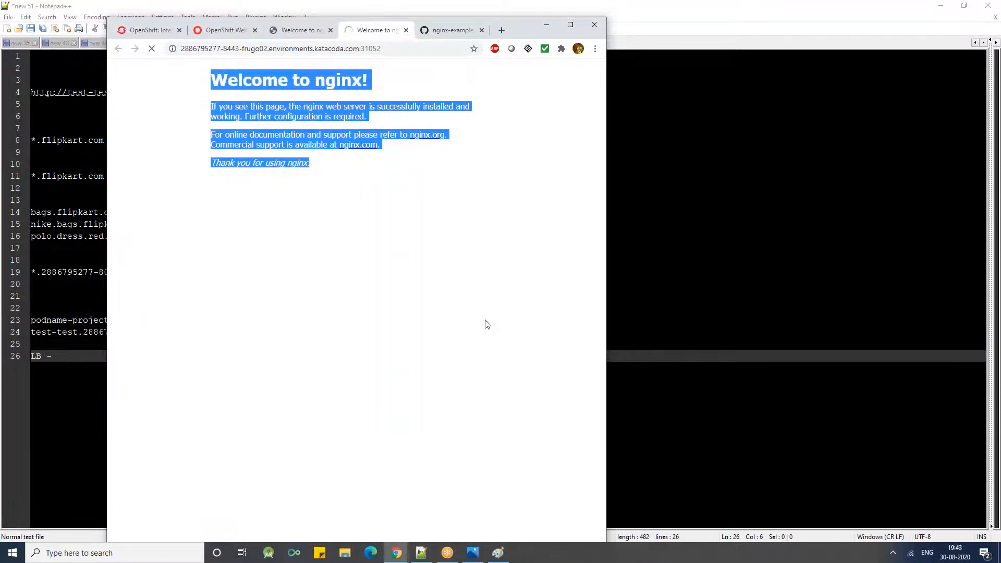
- Maximize the browser window and highlight port 31052 in the address of the loading page
double_click(306, 24)
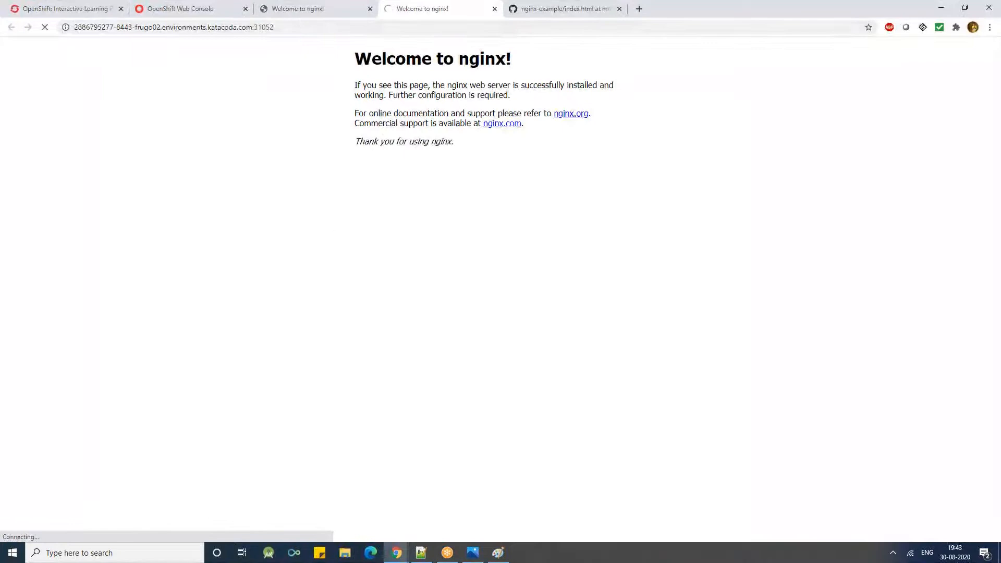
double_click(763, 19)
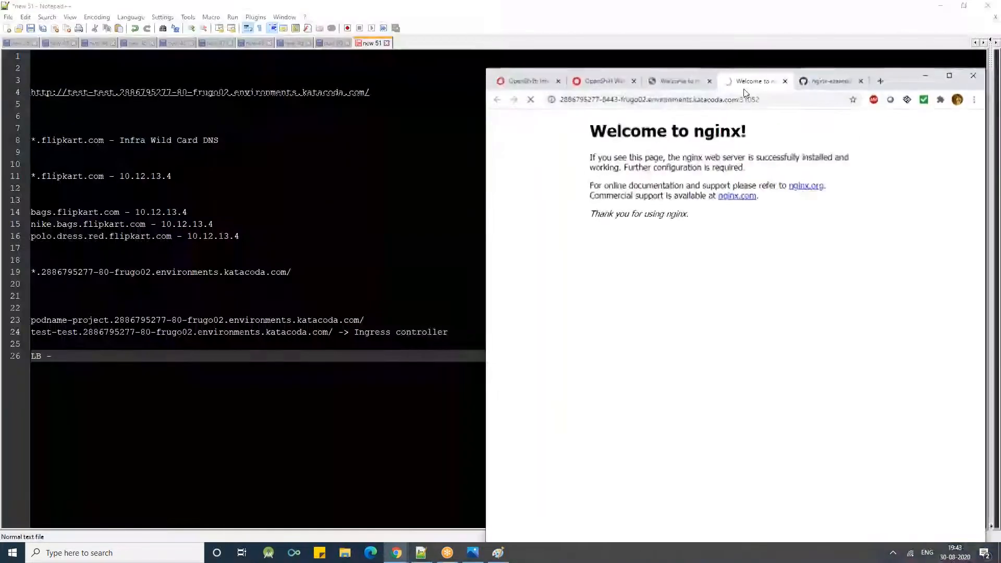
double_click(895, 75)
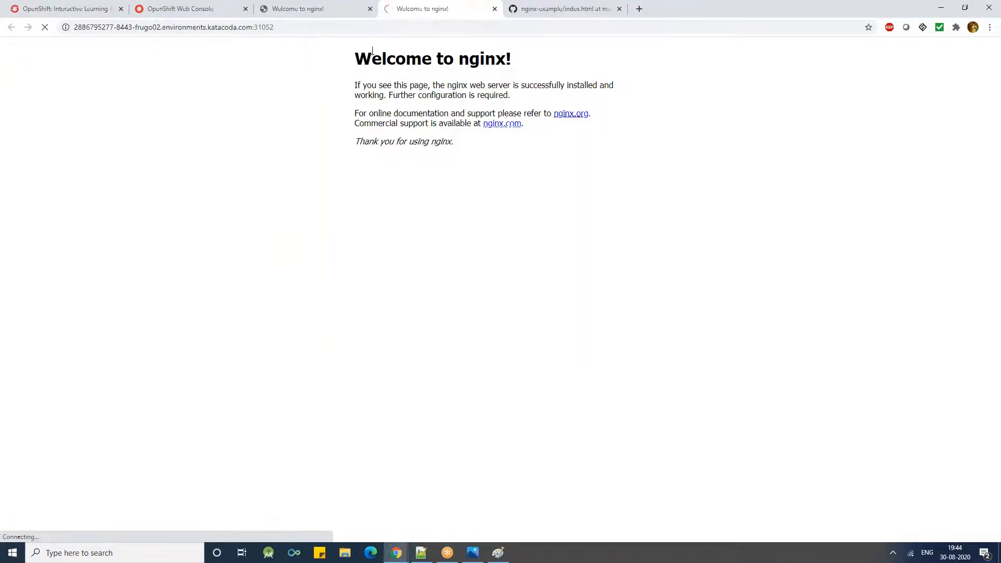
drag(276, 28, 254, 35)
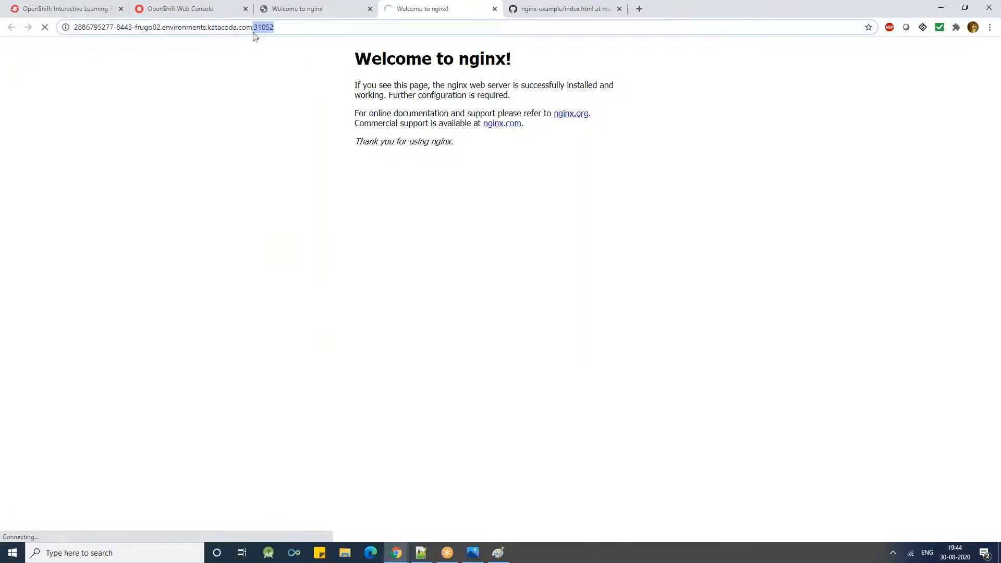
click(65, 27)
click(65, 26)
double_click(75, 26)
- Return to the playground terminal and try to show the network interfaces with "ifconfig"
click(81, 9)
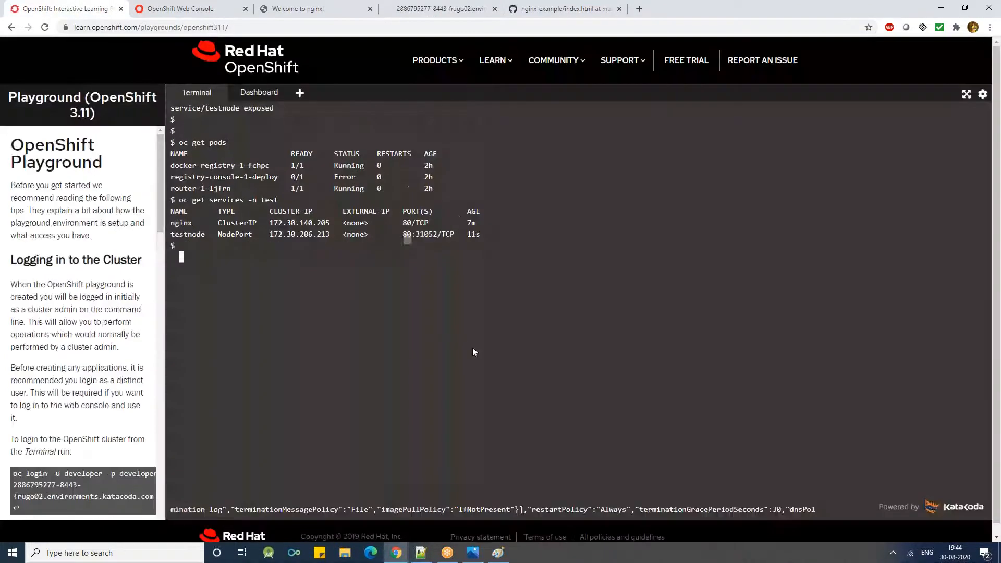
text(ifcongi)
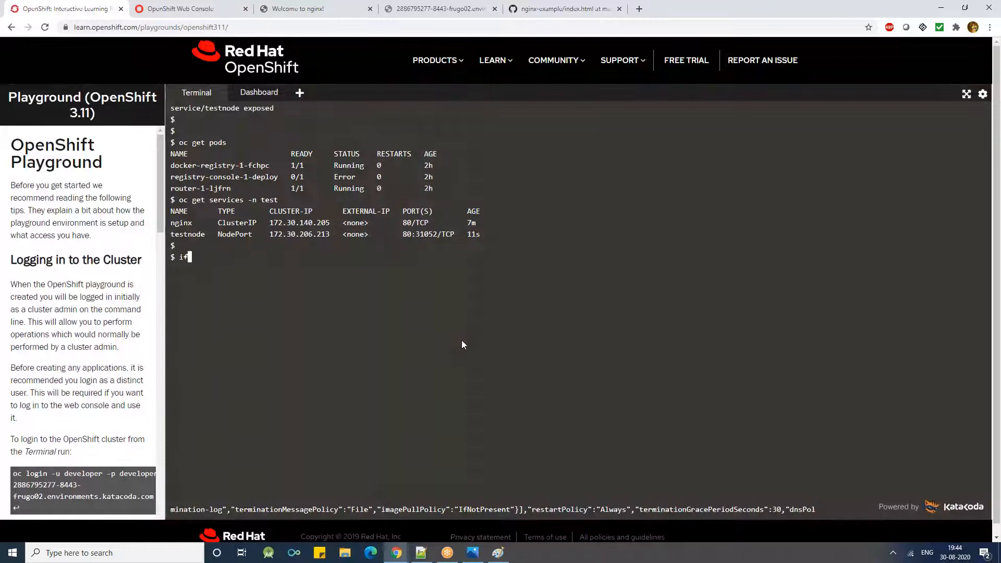
key(BackSpace)
key(BackSpace)
key(BackSpace)
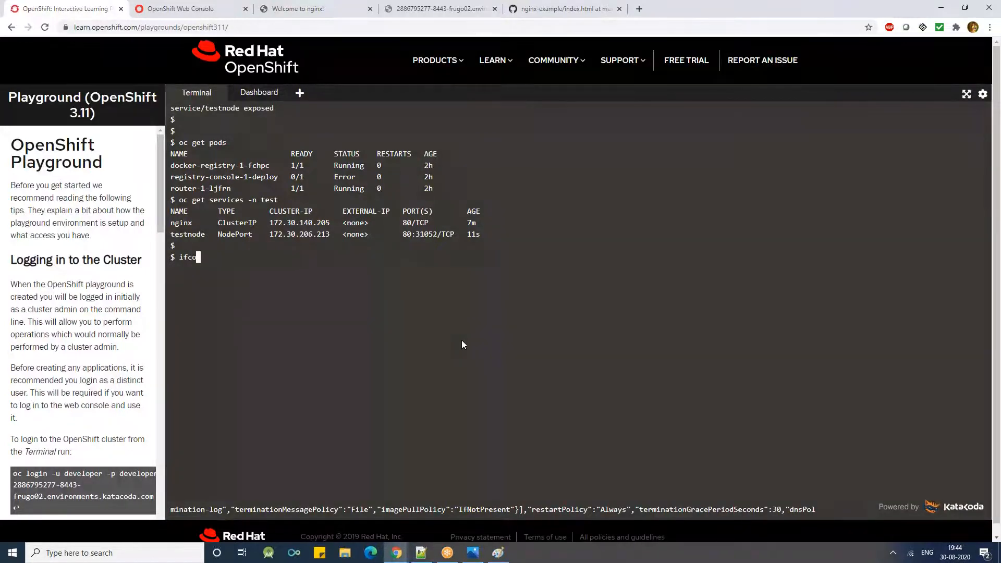
text(nfig)
key(Return)
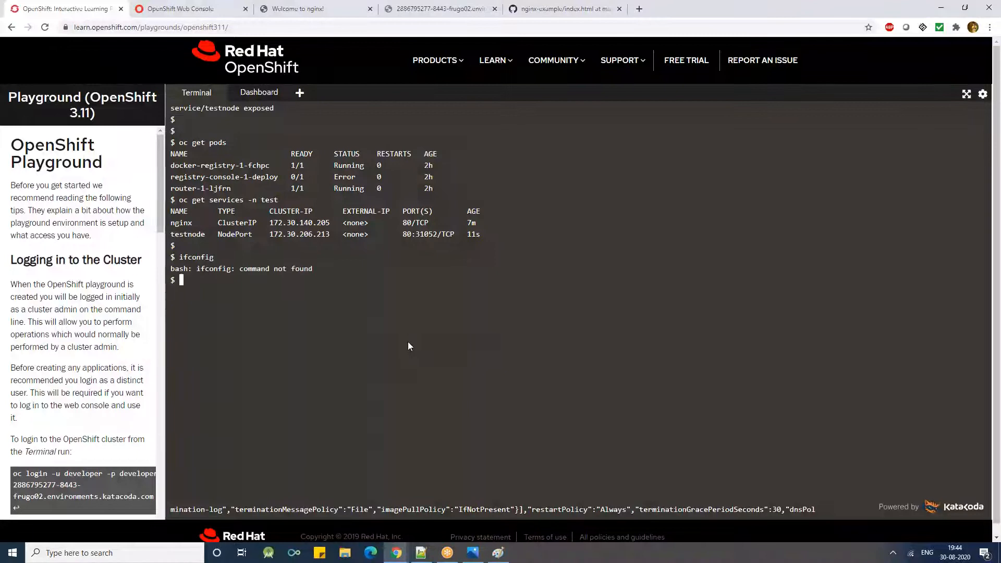
- List the node's network interfaces in the terminal with "ip addr"
text(ip)
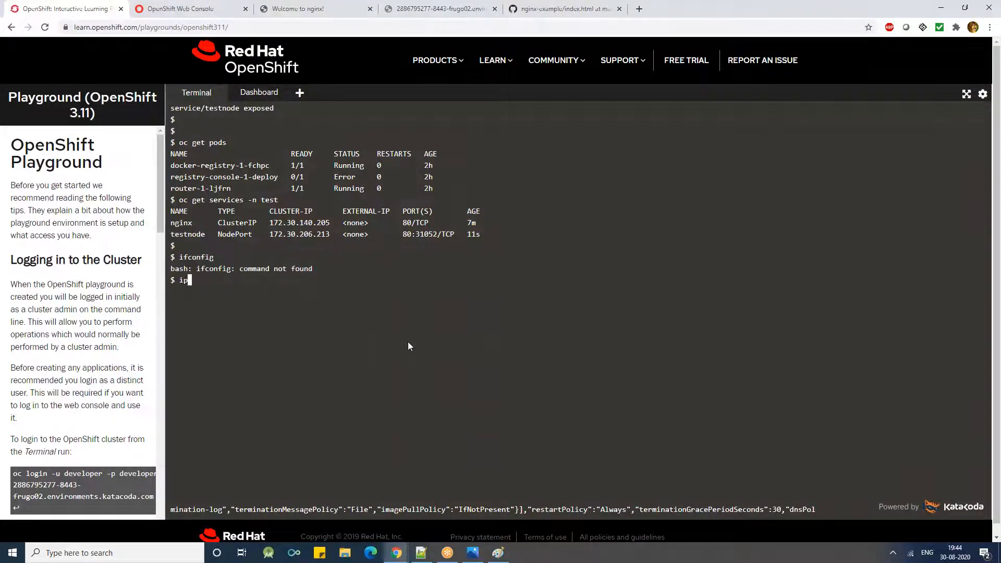
text( add)
key(Return)
scroll(408, 345, up, 15)
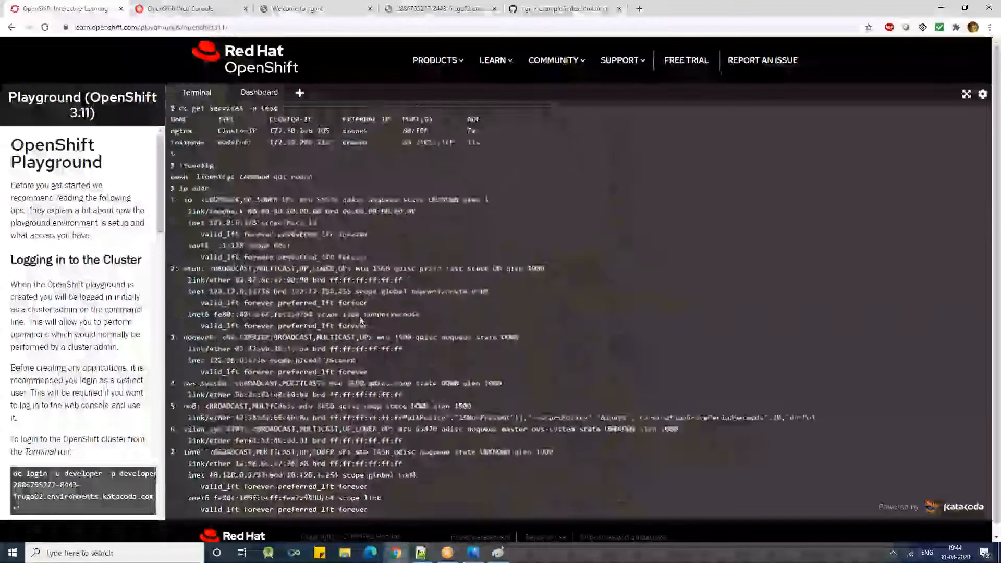
- Copy eth0's IPv4 address from the interface list and start a wget command with it, "wget 172.17.0.13:"
scroll(359, 319, down, 3)
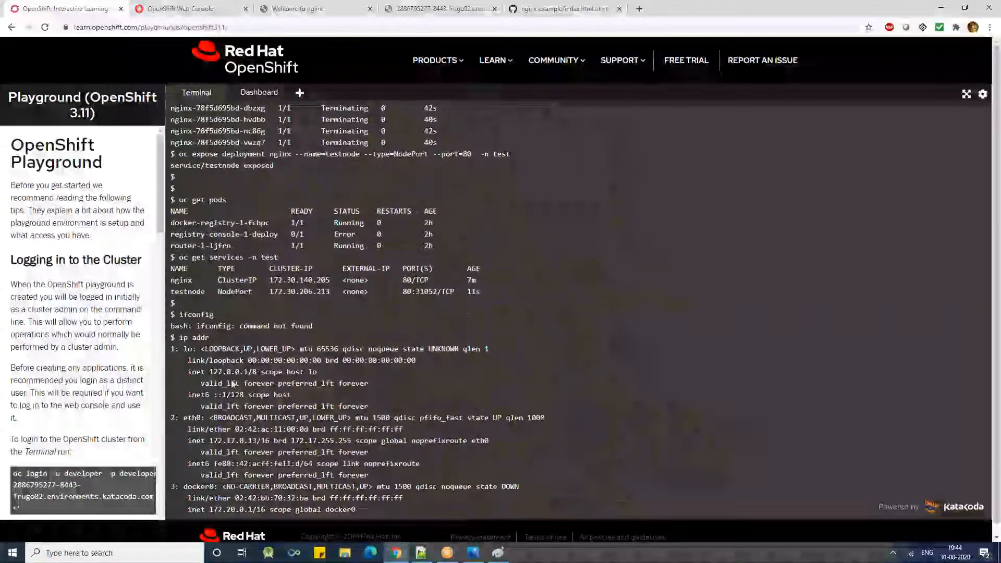
right_click(235, 441)
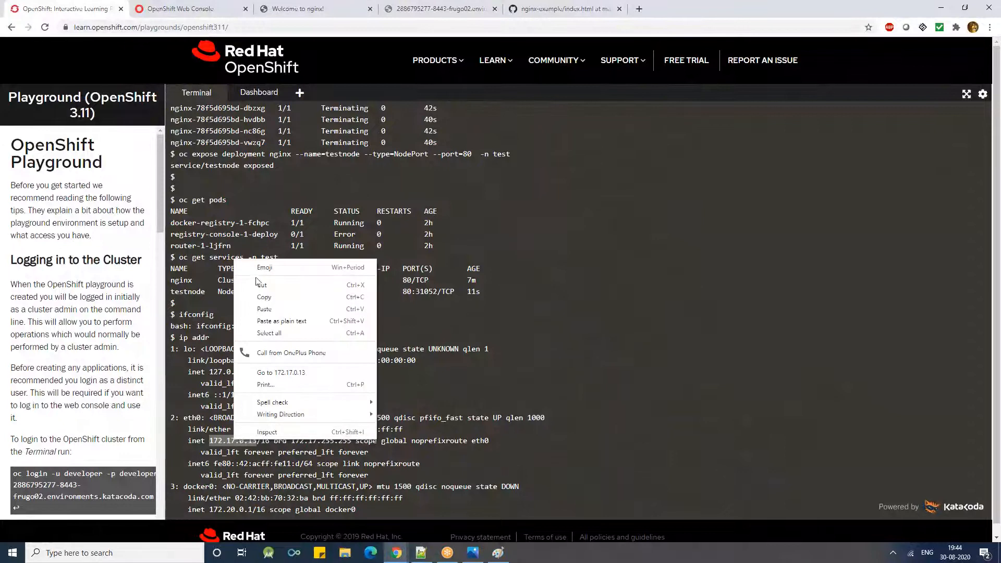
click(261, 297)
text(wg)
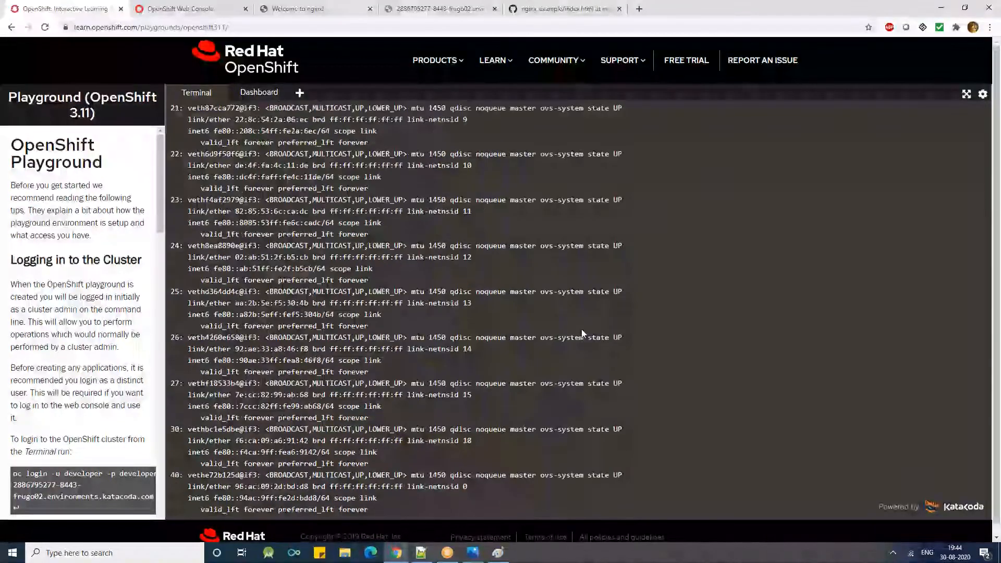
text(et)
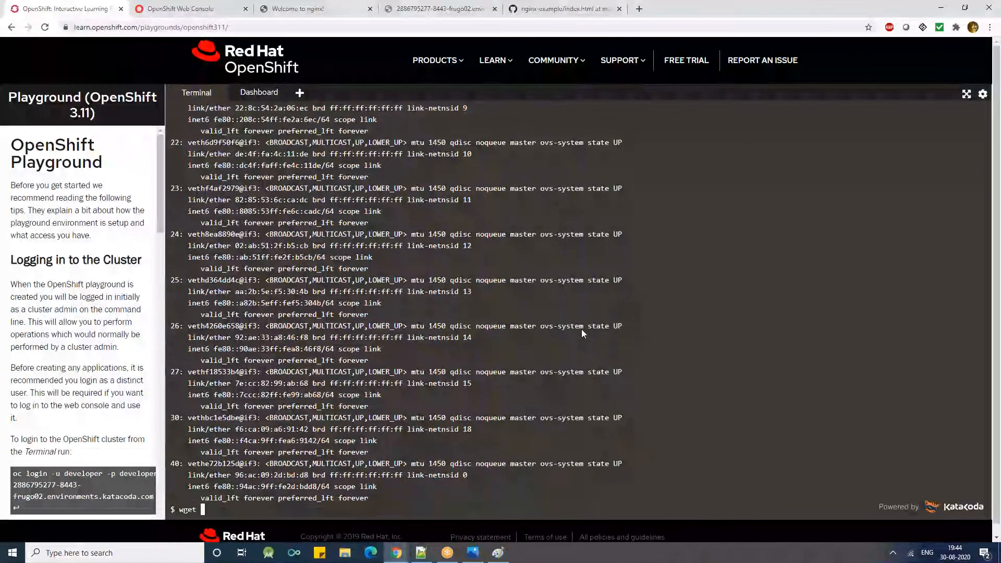
key(ctrl+v)
text(:)
- Add port 31052, copied from the timed-out page's address, to the wget command and run it with the browser maximized
click(294, 9)
drag(715, 5, 750, 70)
click(713, 46)
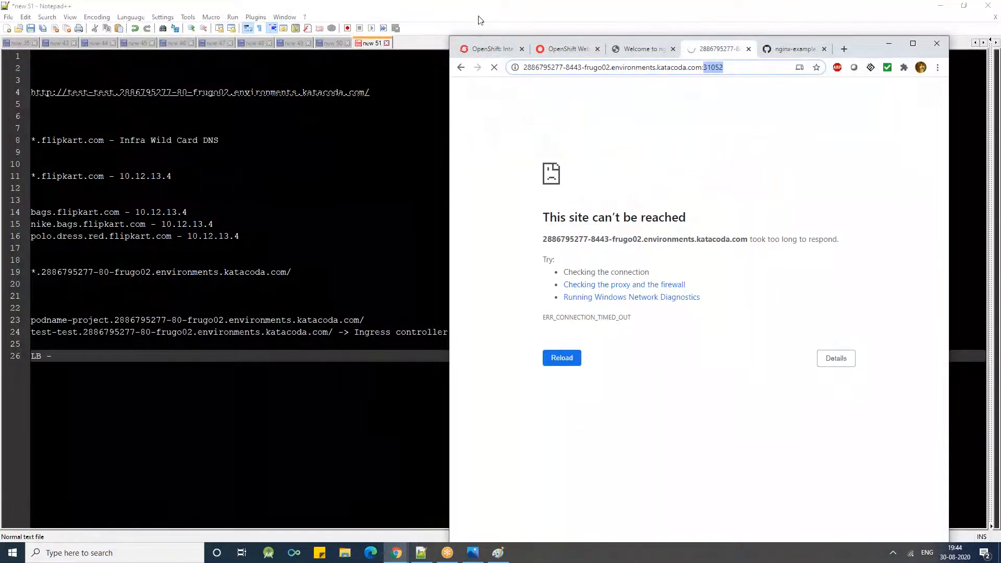
click(501, 47)
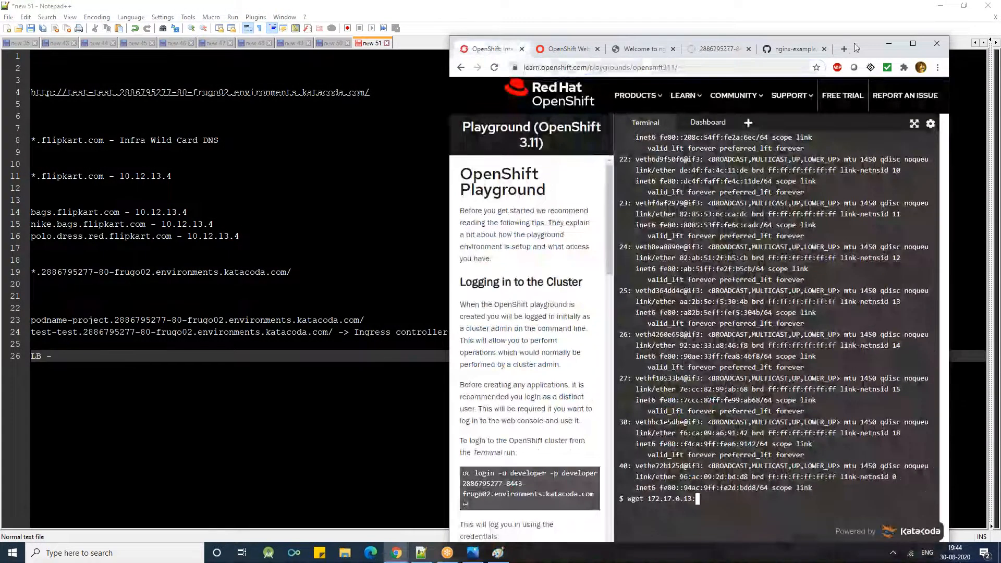
double_click(854, 42)
right_click(357, 329)
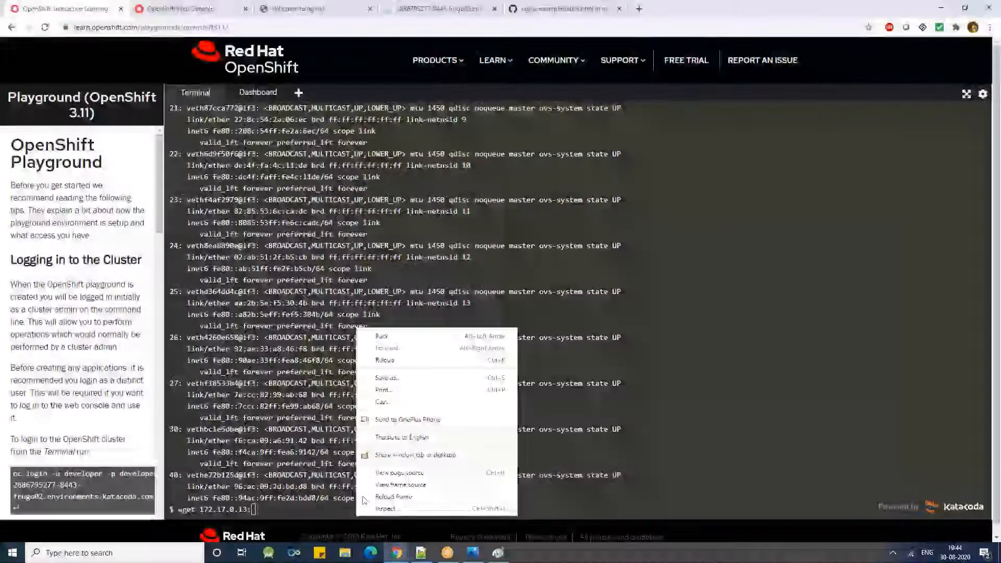
right_click(752, 368)
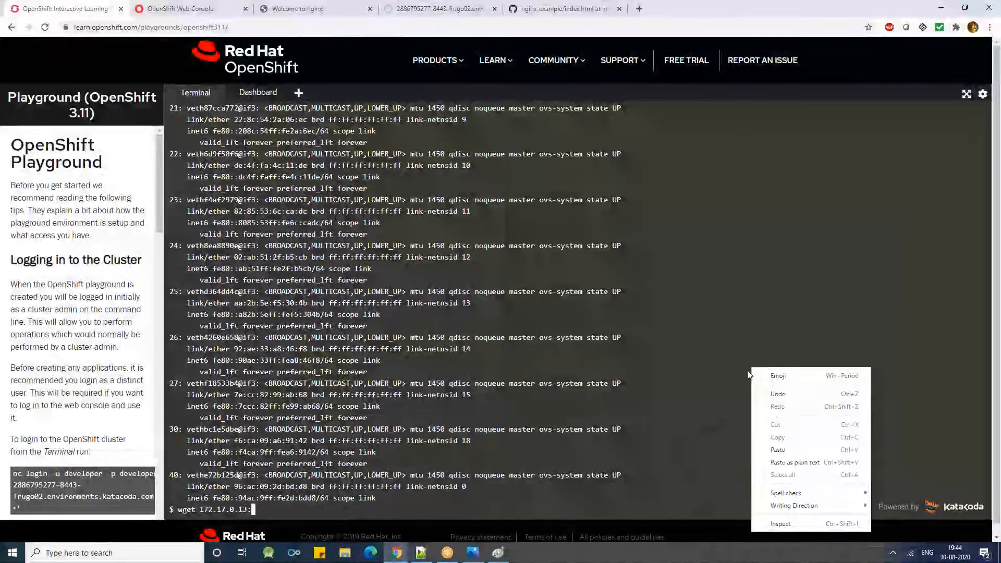
click(767, 449)
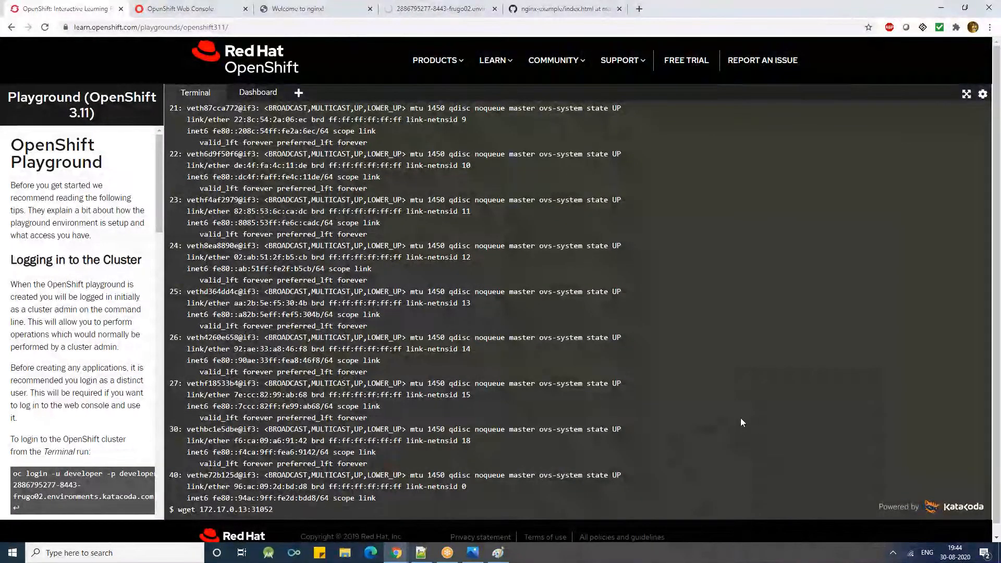
key(Return)
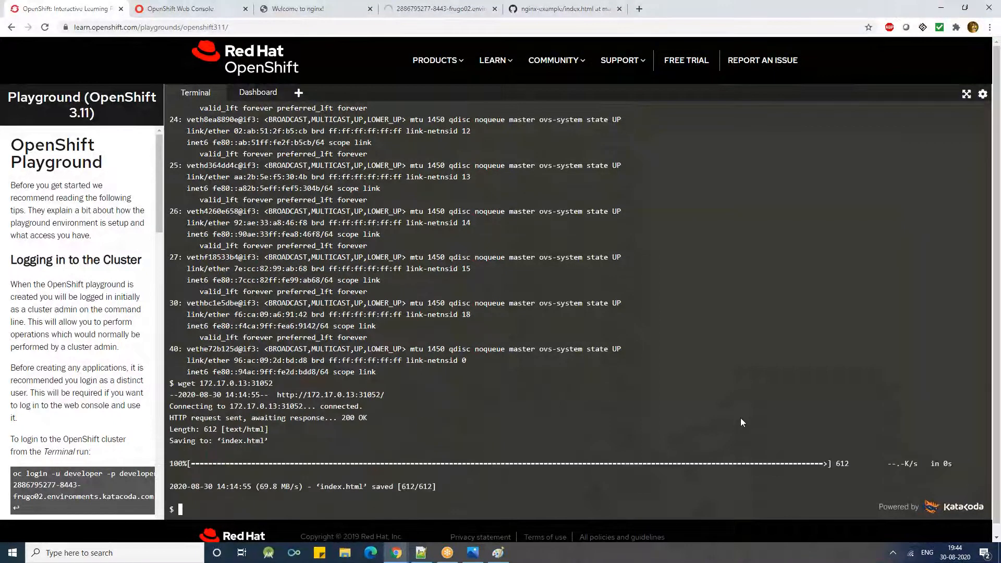
- Highlight the name of the saved file in the wget output
key(Return)
drag(221, 429, 258, 429)
click(241, 468)
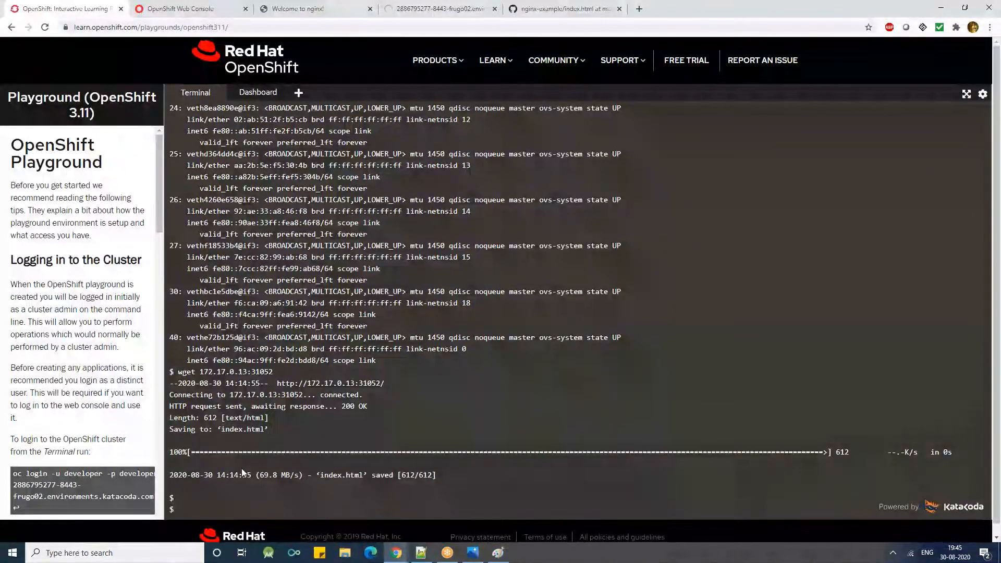
text(ping)
click(203, 10)
click(286, 10)
click(192, 61)
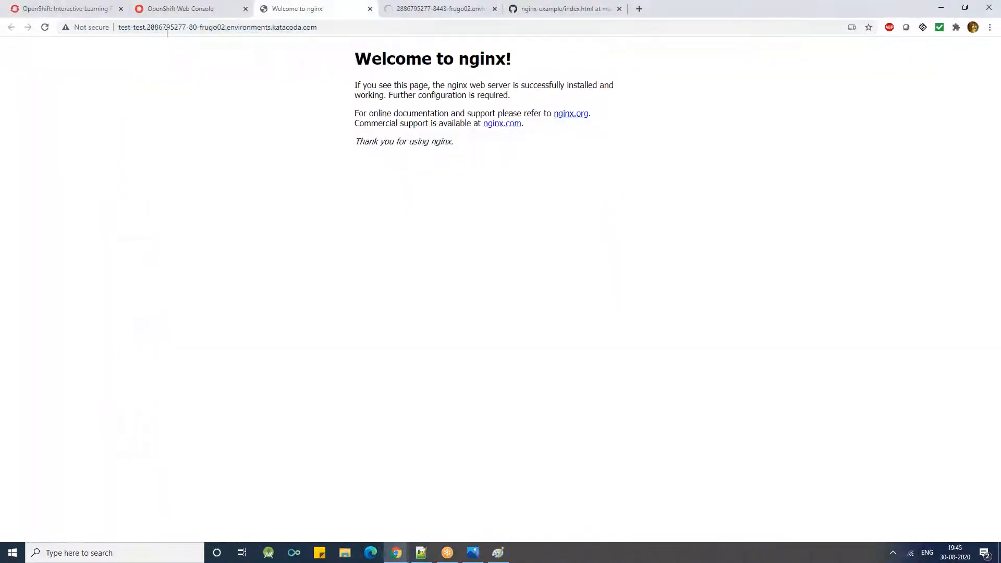
drag(148, 28, 356, 35)
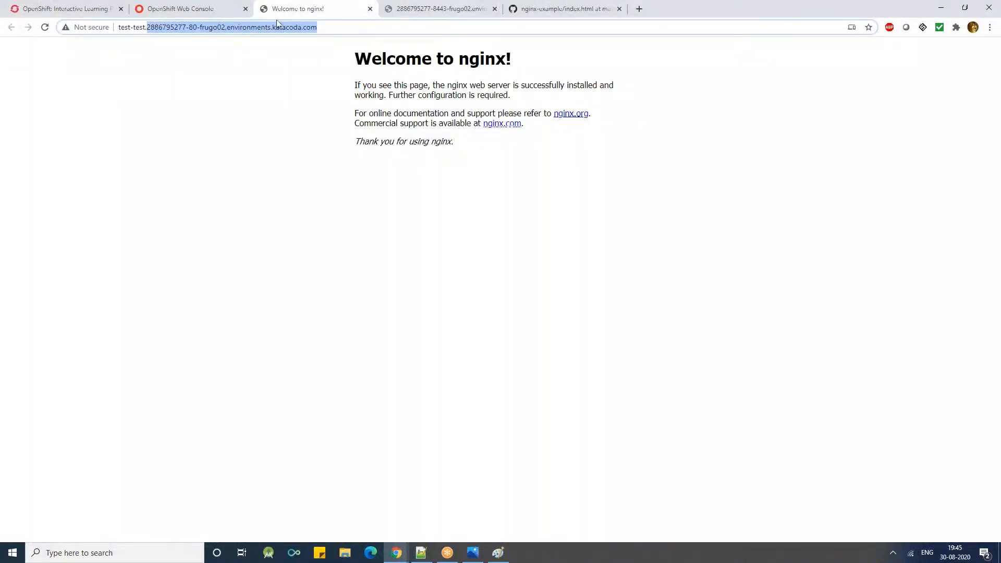
click(32, 9)
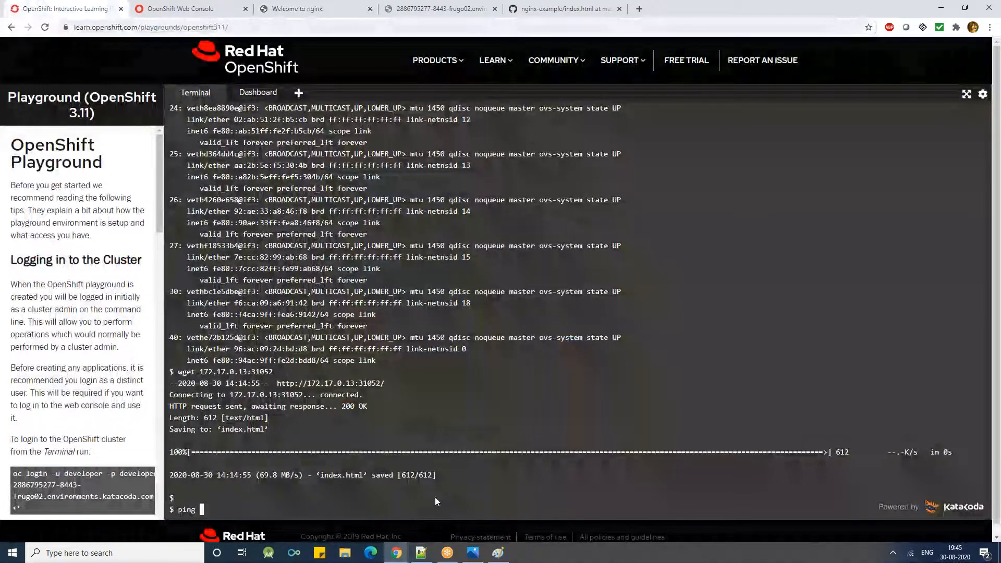
key(ctrl+v)
key(Return)
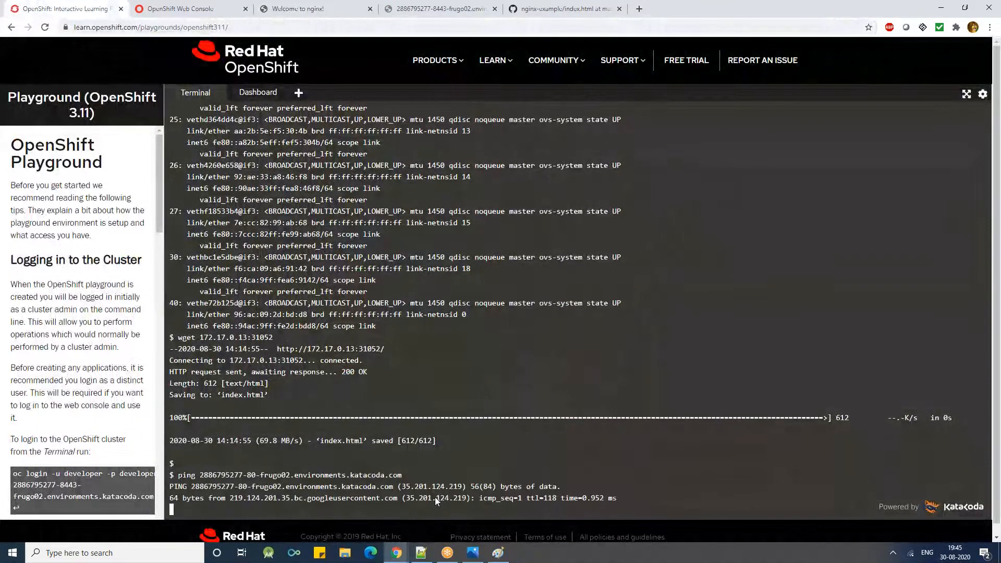
key(ctrl+c)
key(Up)
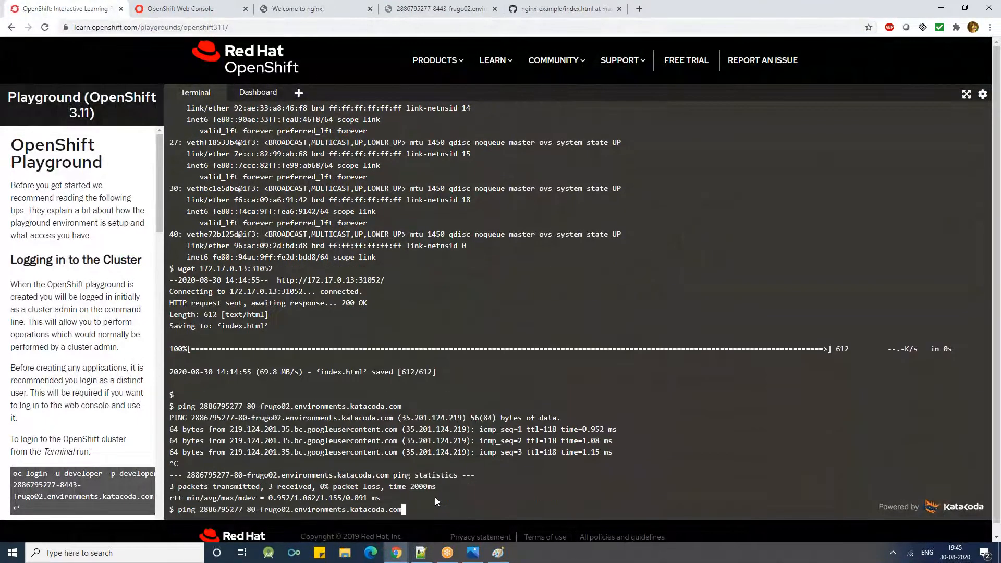
key(Up)
key(Left)
key(Left)
key(Left)
key(Left)
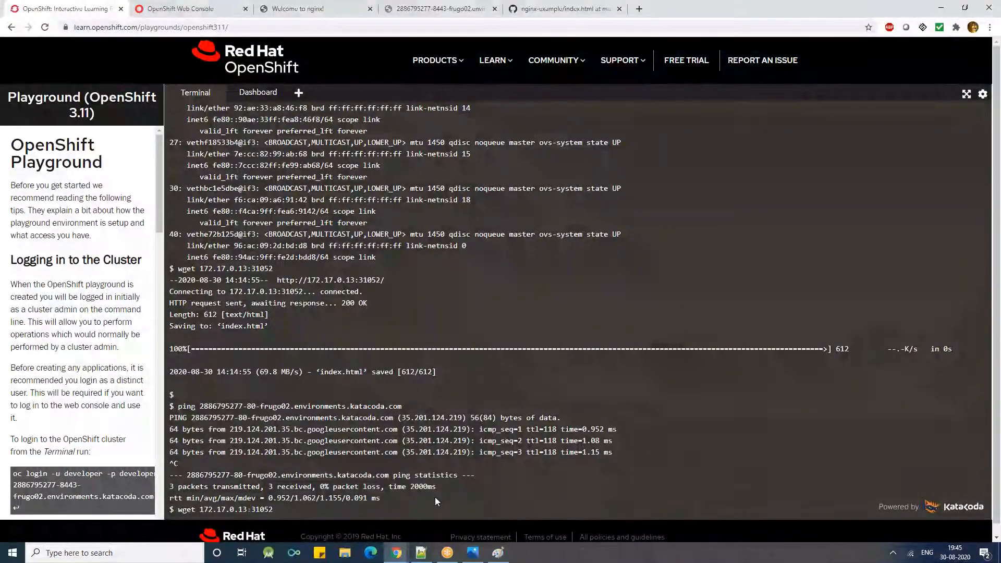
key(BackSpace)
key(BackSpace)
key(BackSpace)
key(BackSpace)
key(BackSpace)
key(BackSpace)
key(BackSpace)
key(BackSpace)
key(BackSpace)
key(BackSpace)
key(BackSpace)
key(ctrl+v)
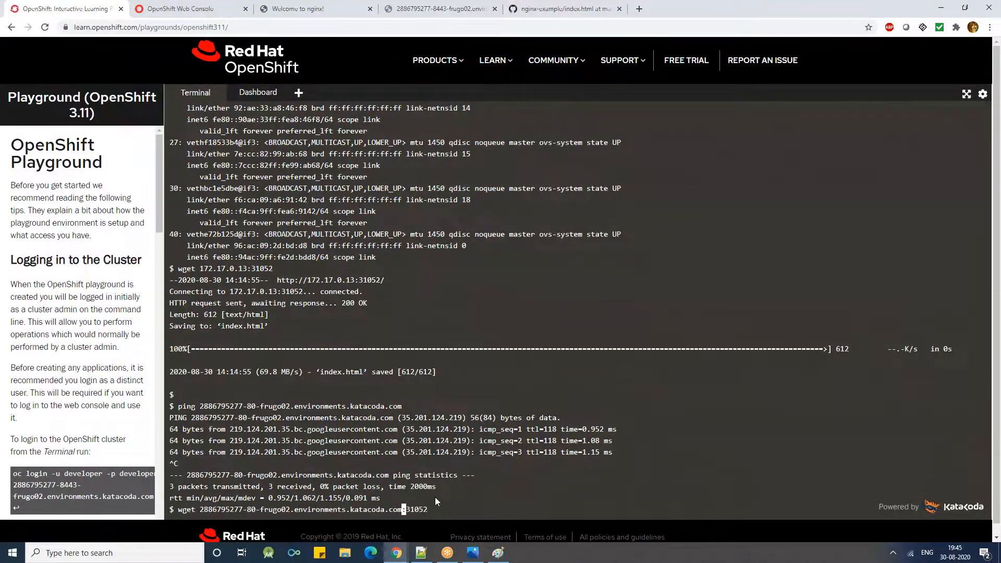
key(Return)
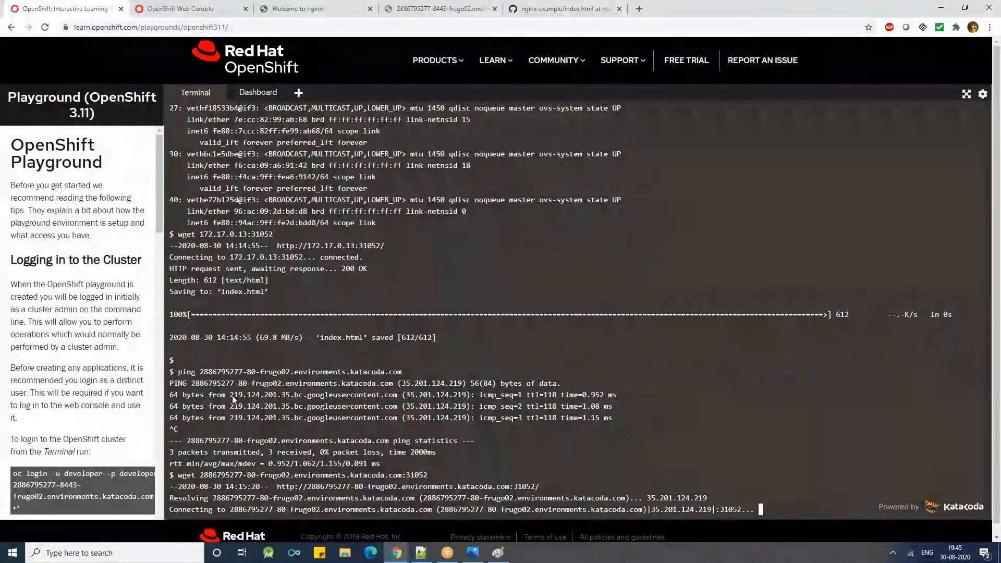
- Highlight the replying host's numeric prefix and the resolved IP address in the ping output
drag(230, 396, 286, 397)
double_click(256, 397)
click(231, 397)
drag(230, 396, 289, 396)
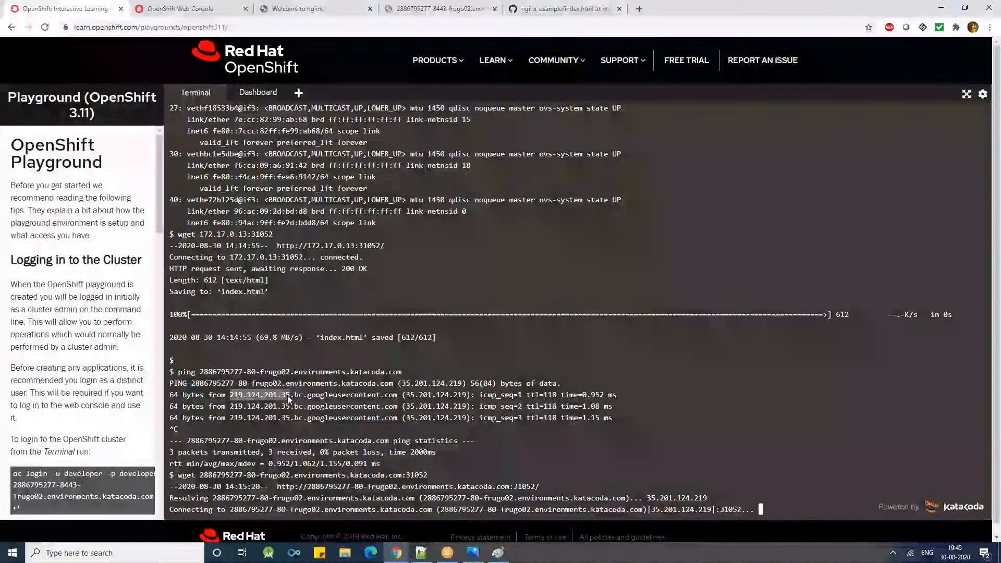
double_click(405, 384)
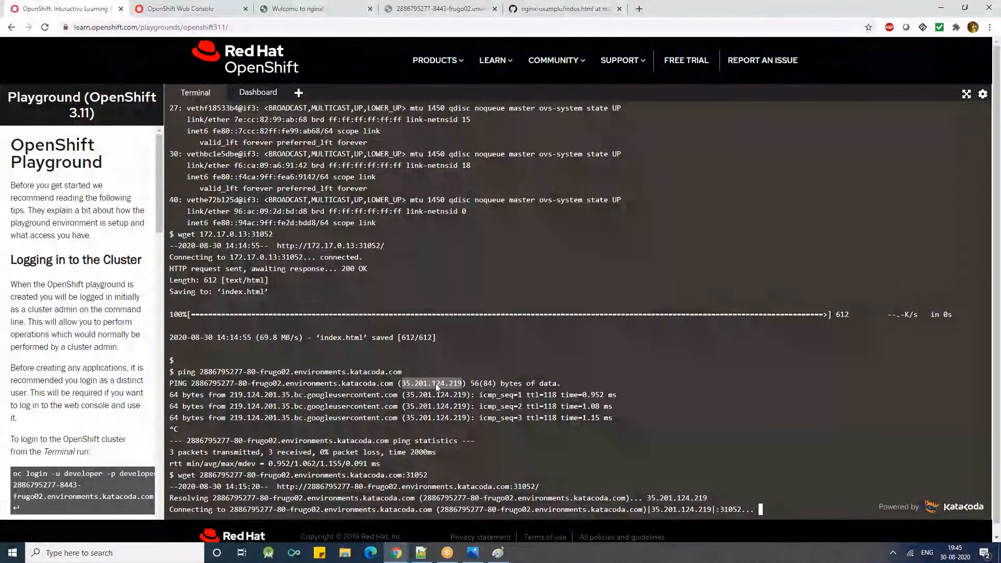
click(433, 384)
double_click(451, 379)
- Compare the node's internal IP address and port in the first wget request with the target of the second one
scroll(276, 330, up, 1)
drag(230, 315, 277, 319)
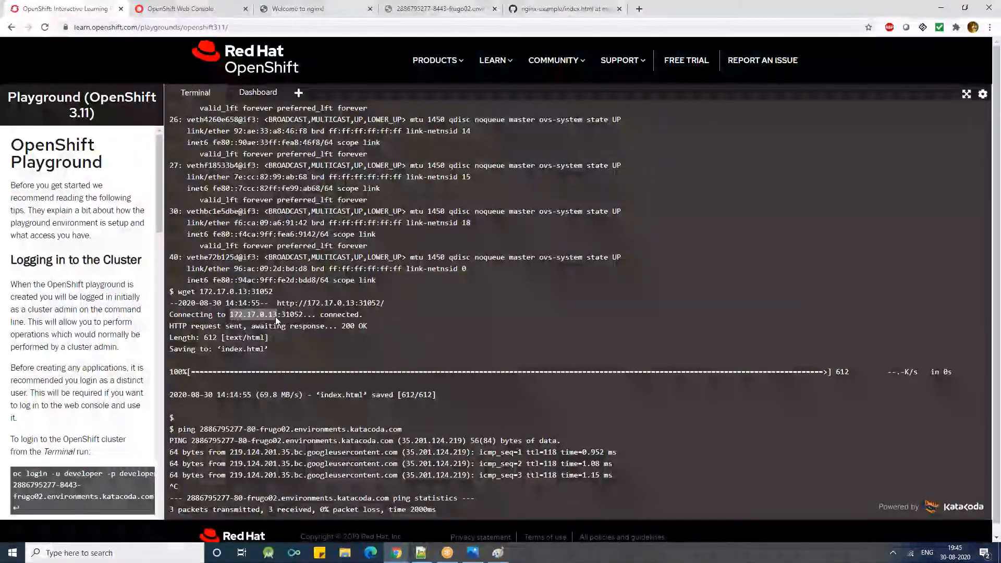
scroll(396, 477, down, 1)
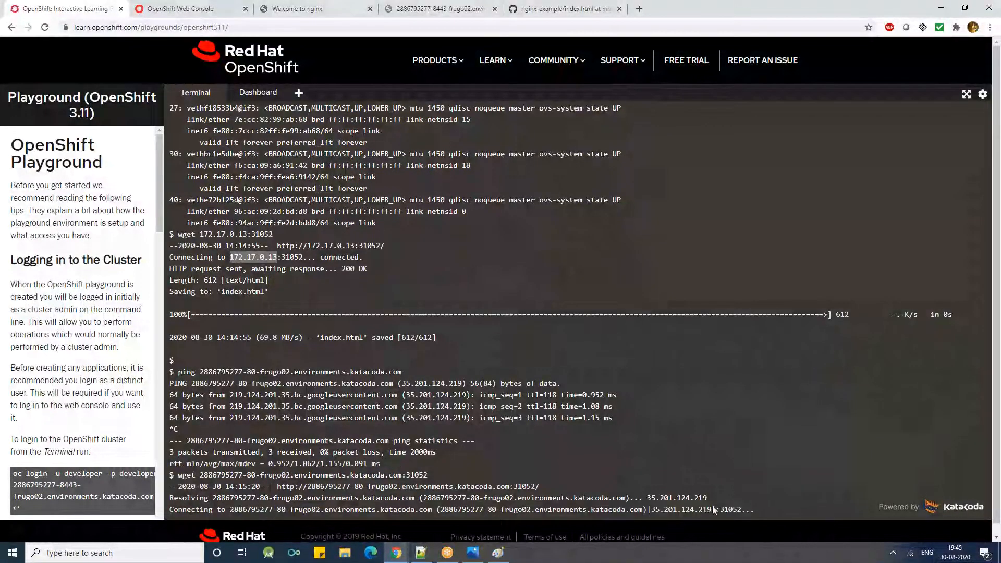
mouse_move(719, 509)
mouse_down()
mouse_move(737, 511)
mouse_move(724, 508)
mouse_up()
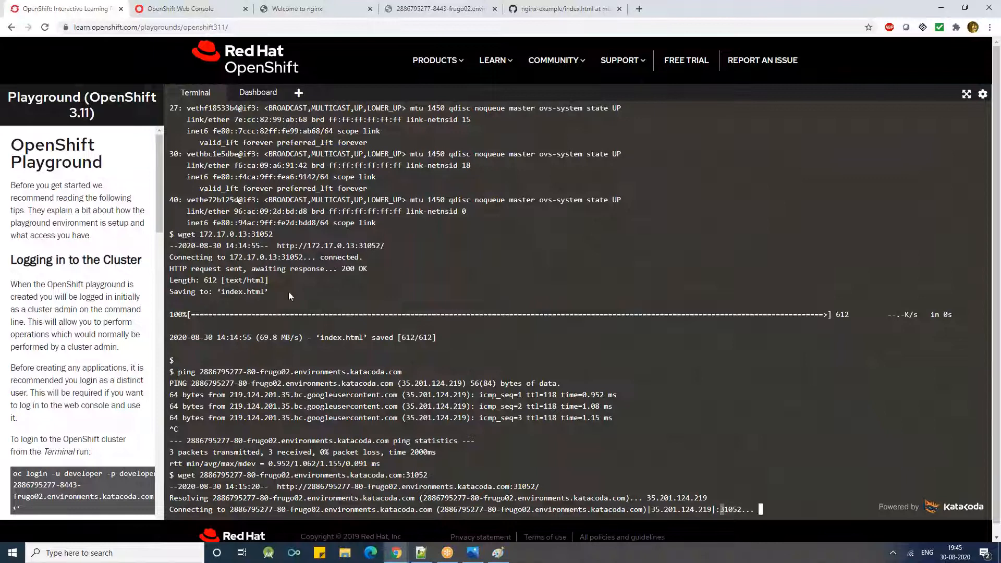
click(201, 233)
drag(202, 233, 216, 234)
click(250, 237)
double_click(268, 236)
click(252, 234)
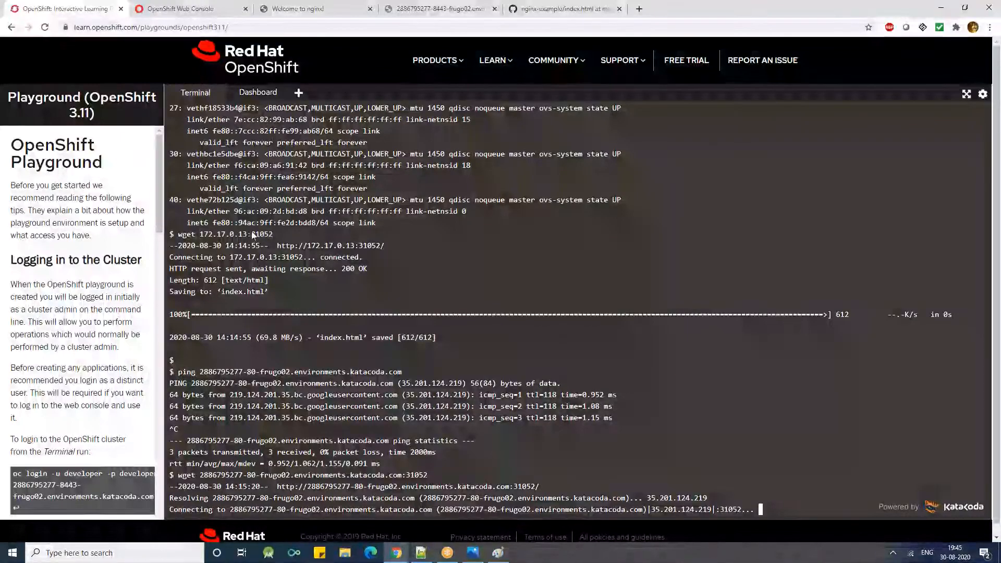
- Show the nginx welcome page served through the route, and switch to the OpenShift layer diagram in Paint
click(297, 9)
click(286, 67)
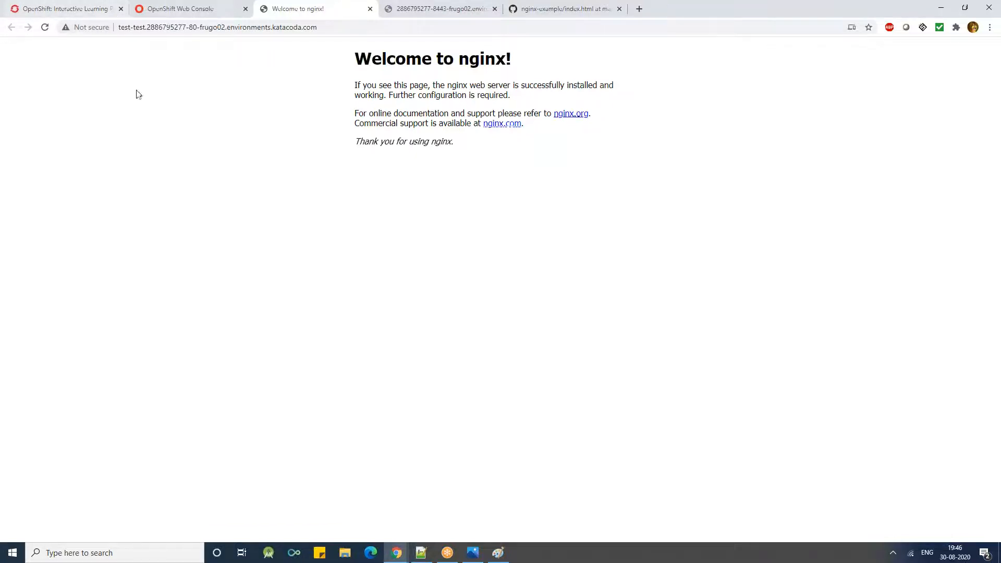
click(420, 553)
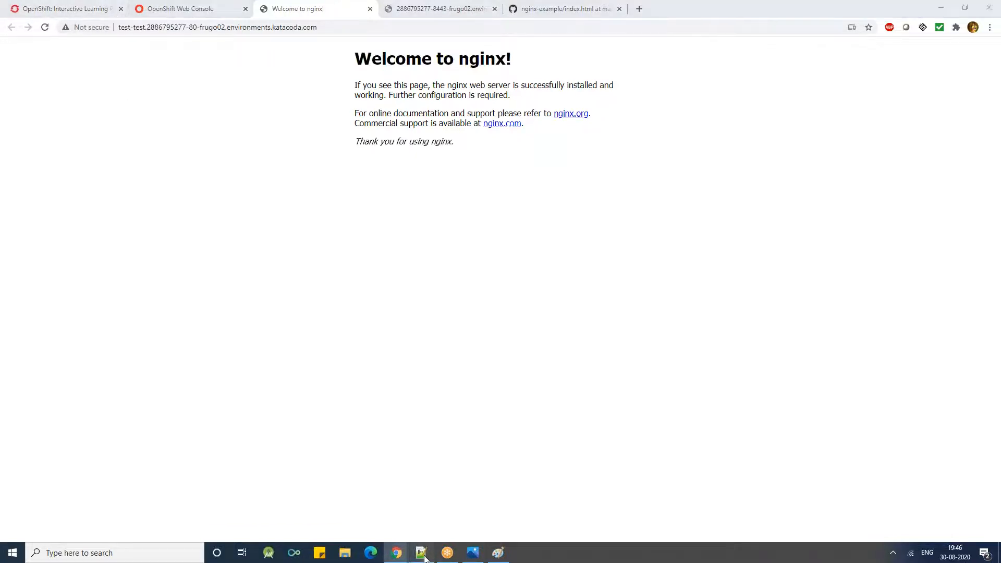
click(497, 552)
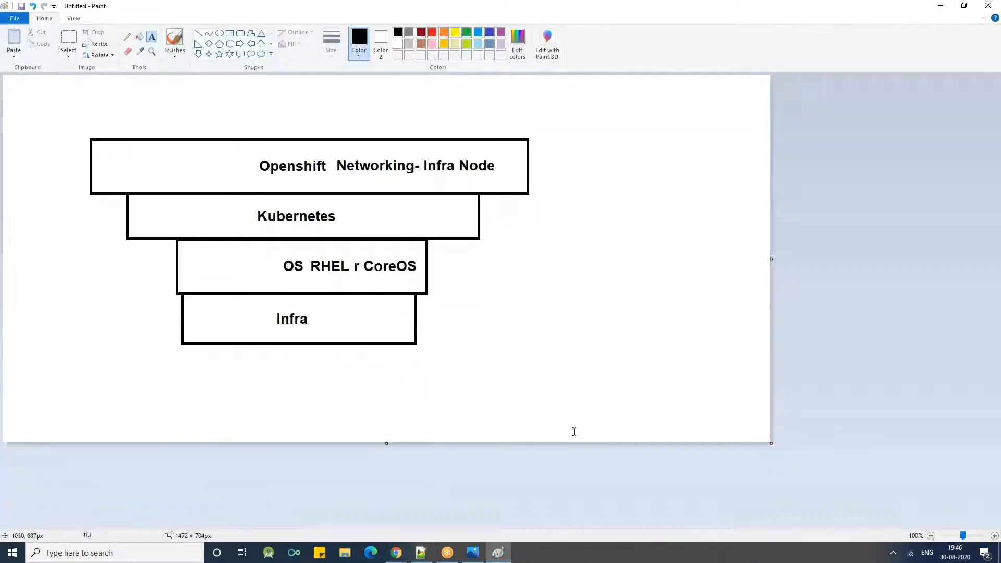